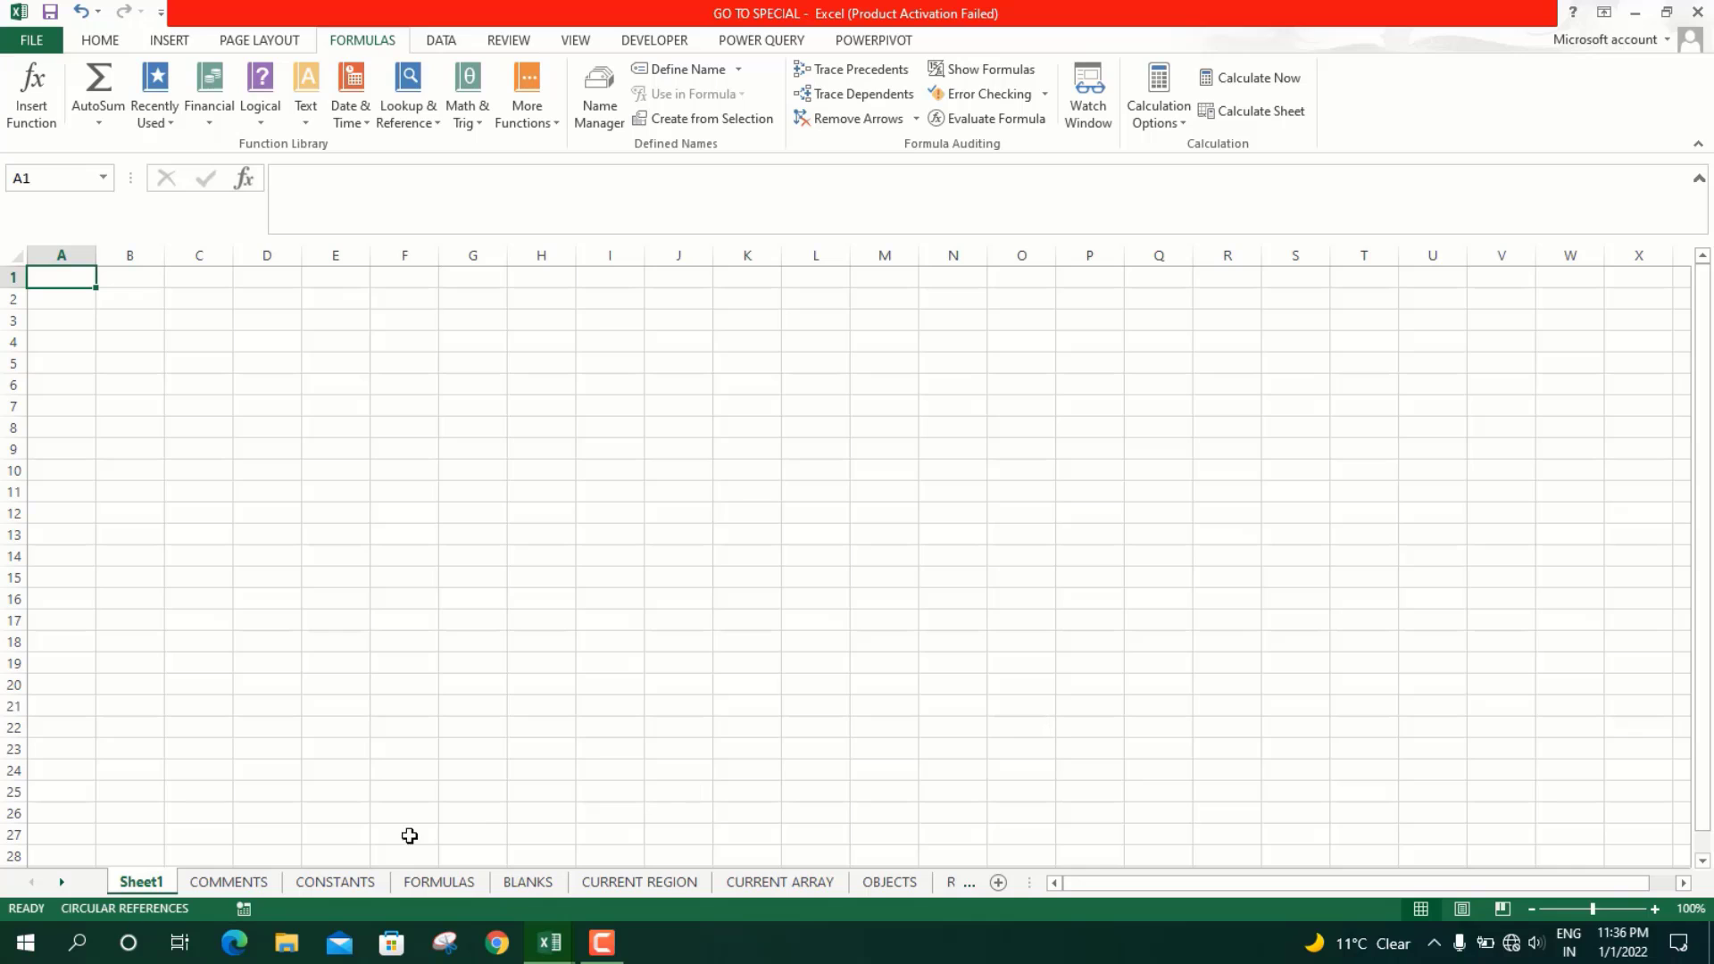
# Switch to the COMMENTS sheet and view the Go To Special options, closing the dialog without making a selection
pyautogui.click(229, 882)
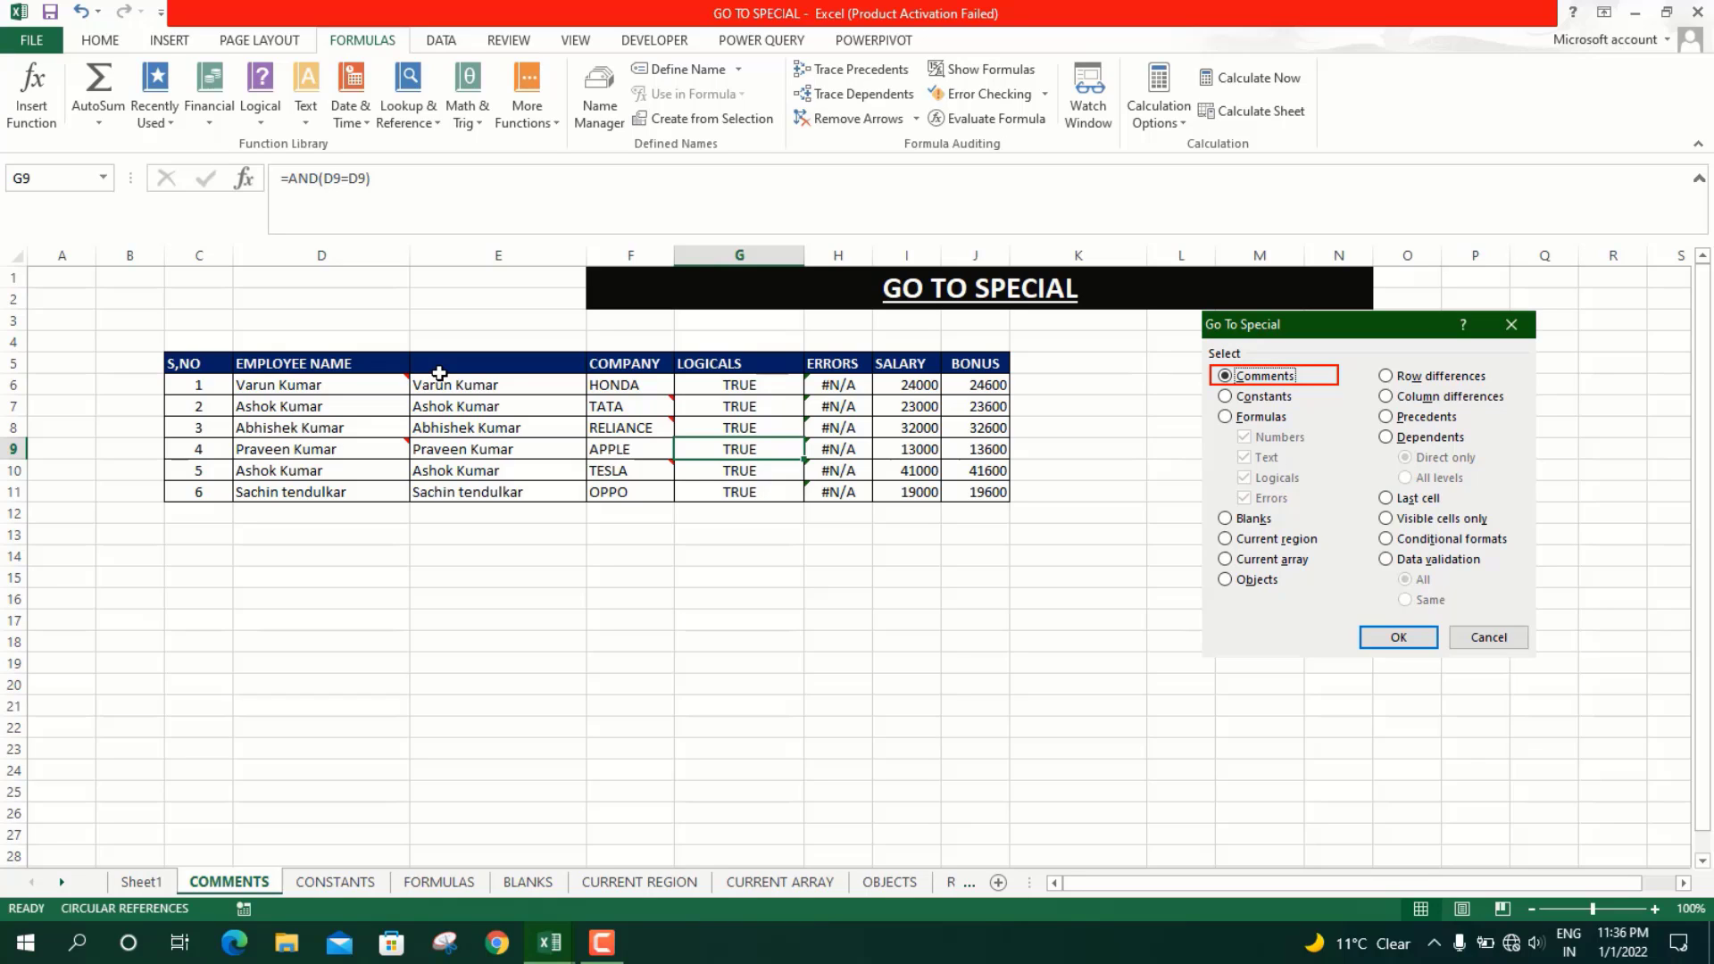
pyautogui.click(1343, 383)
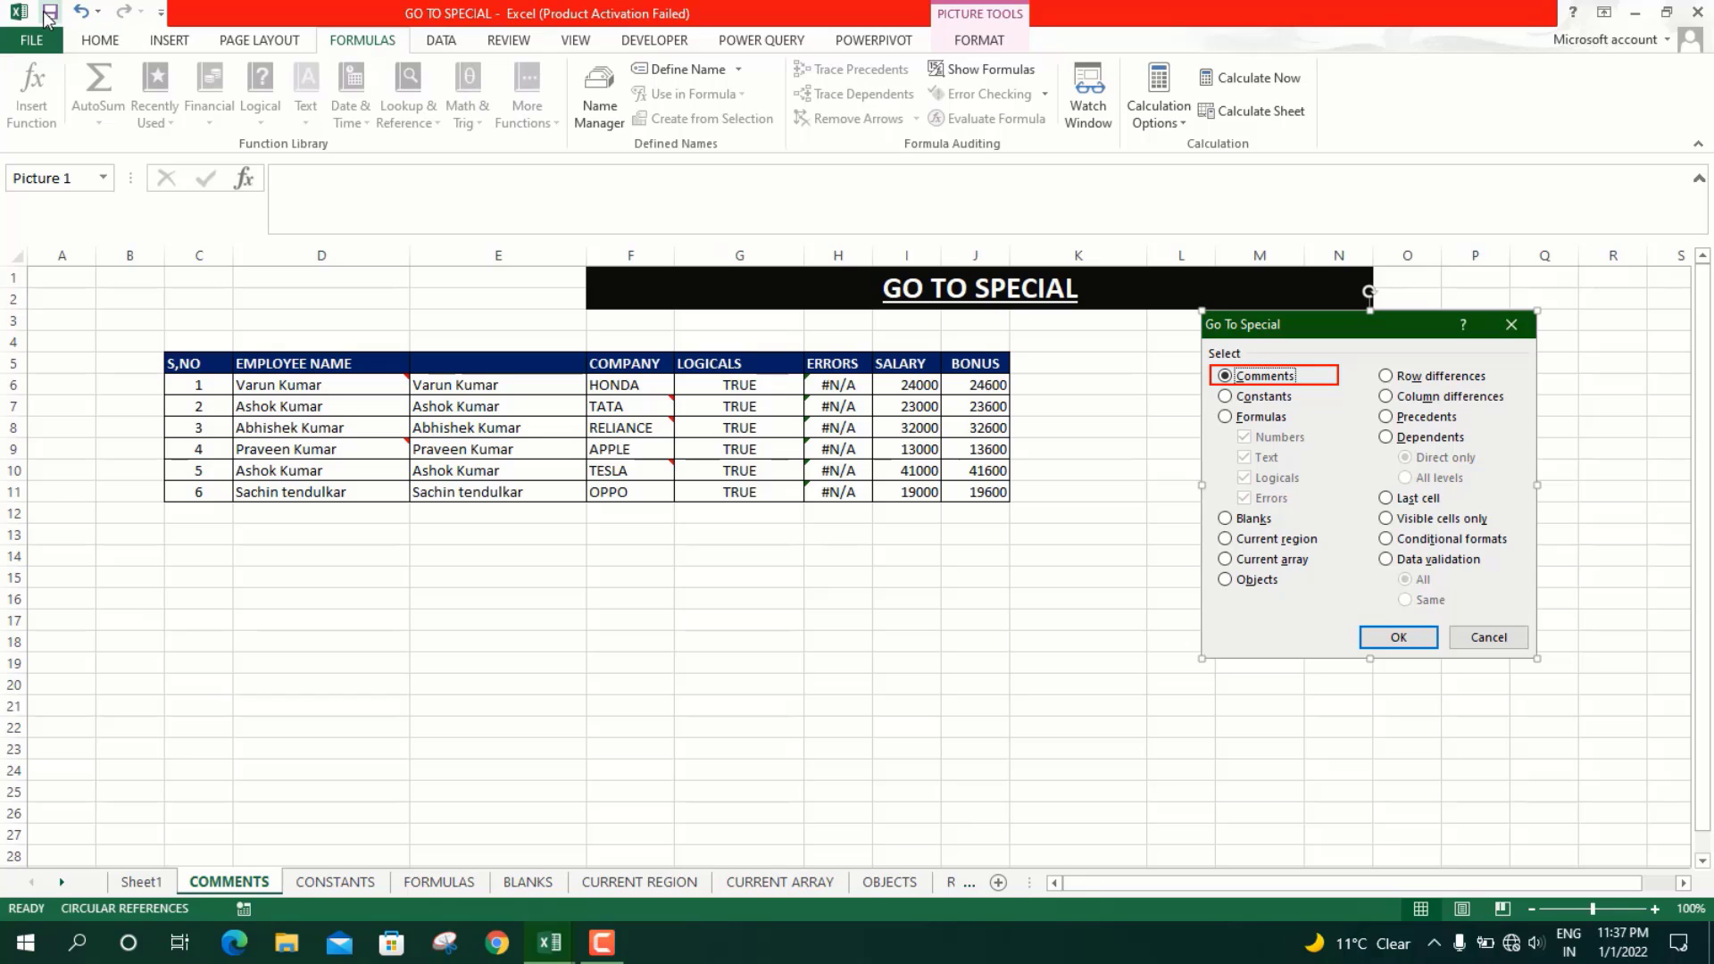
pyautogui.click(98, 44)
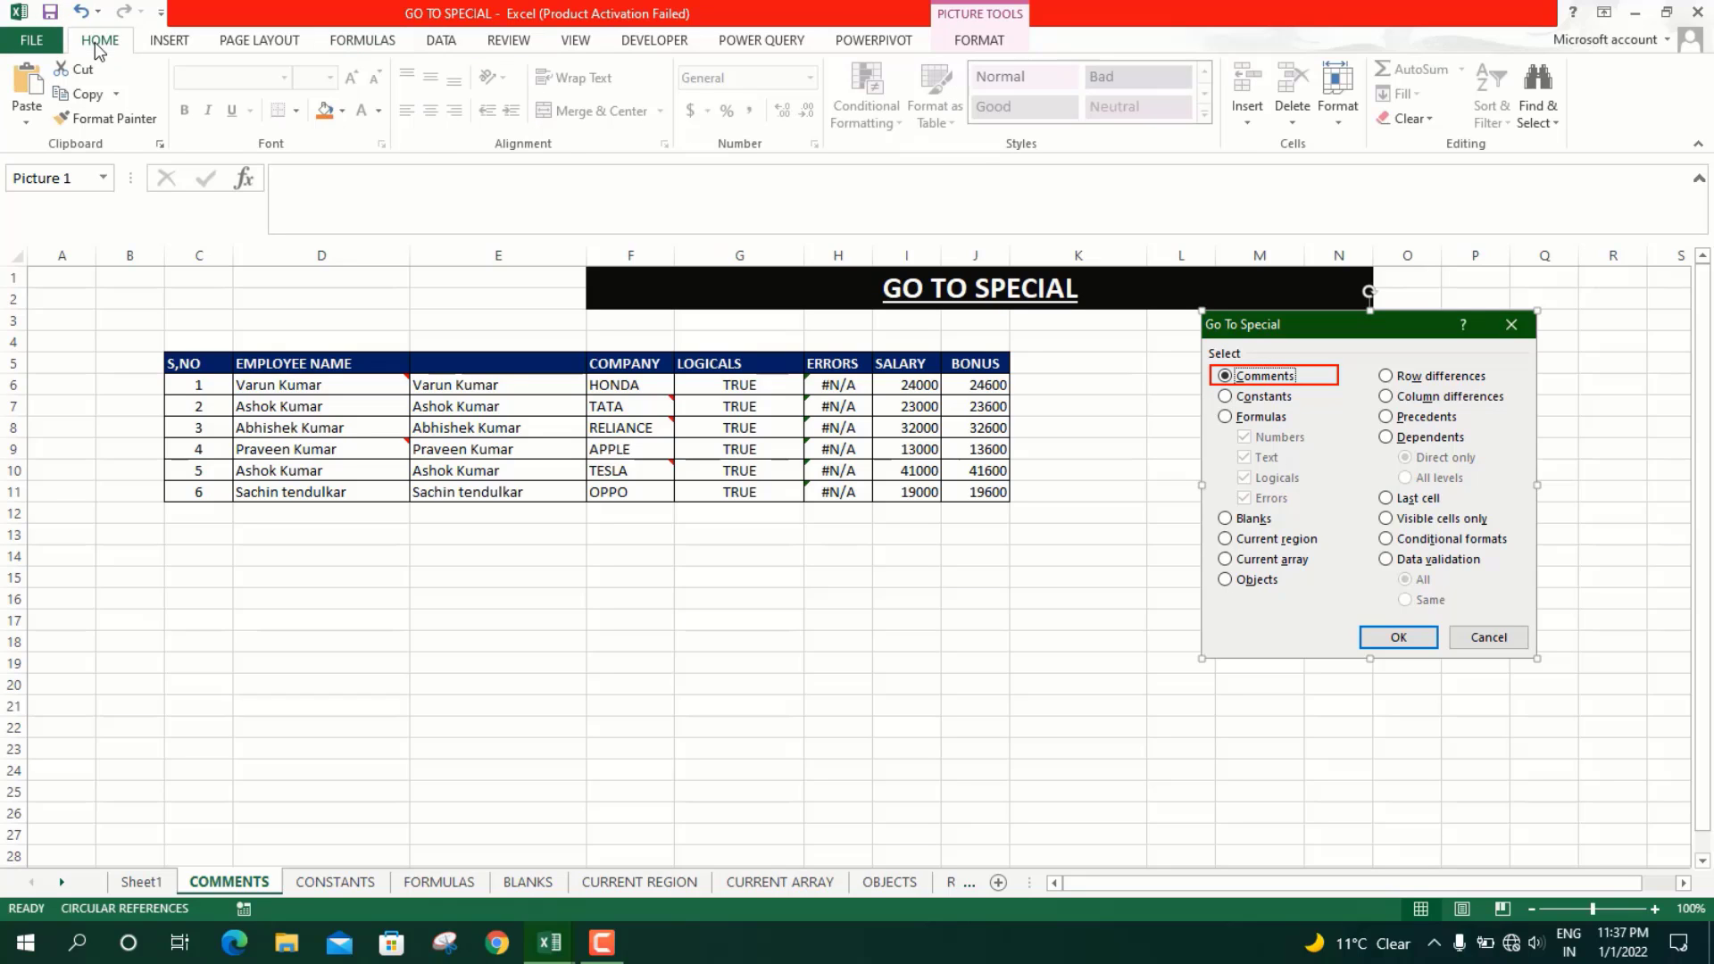
pyautogui.click(1552, 116)
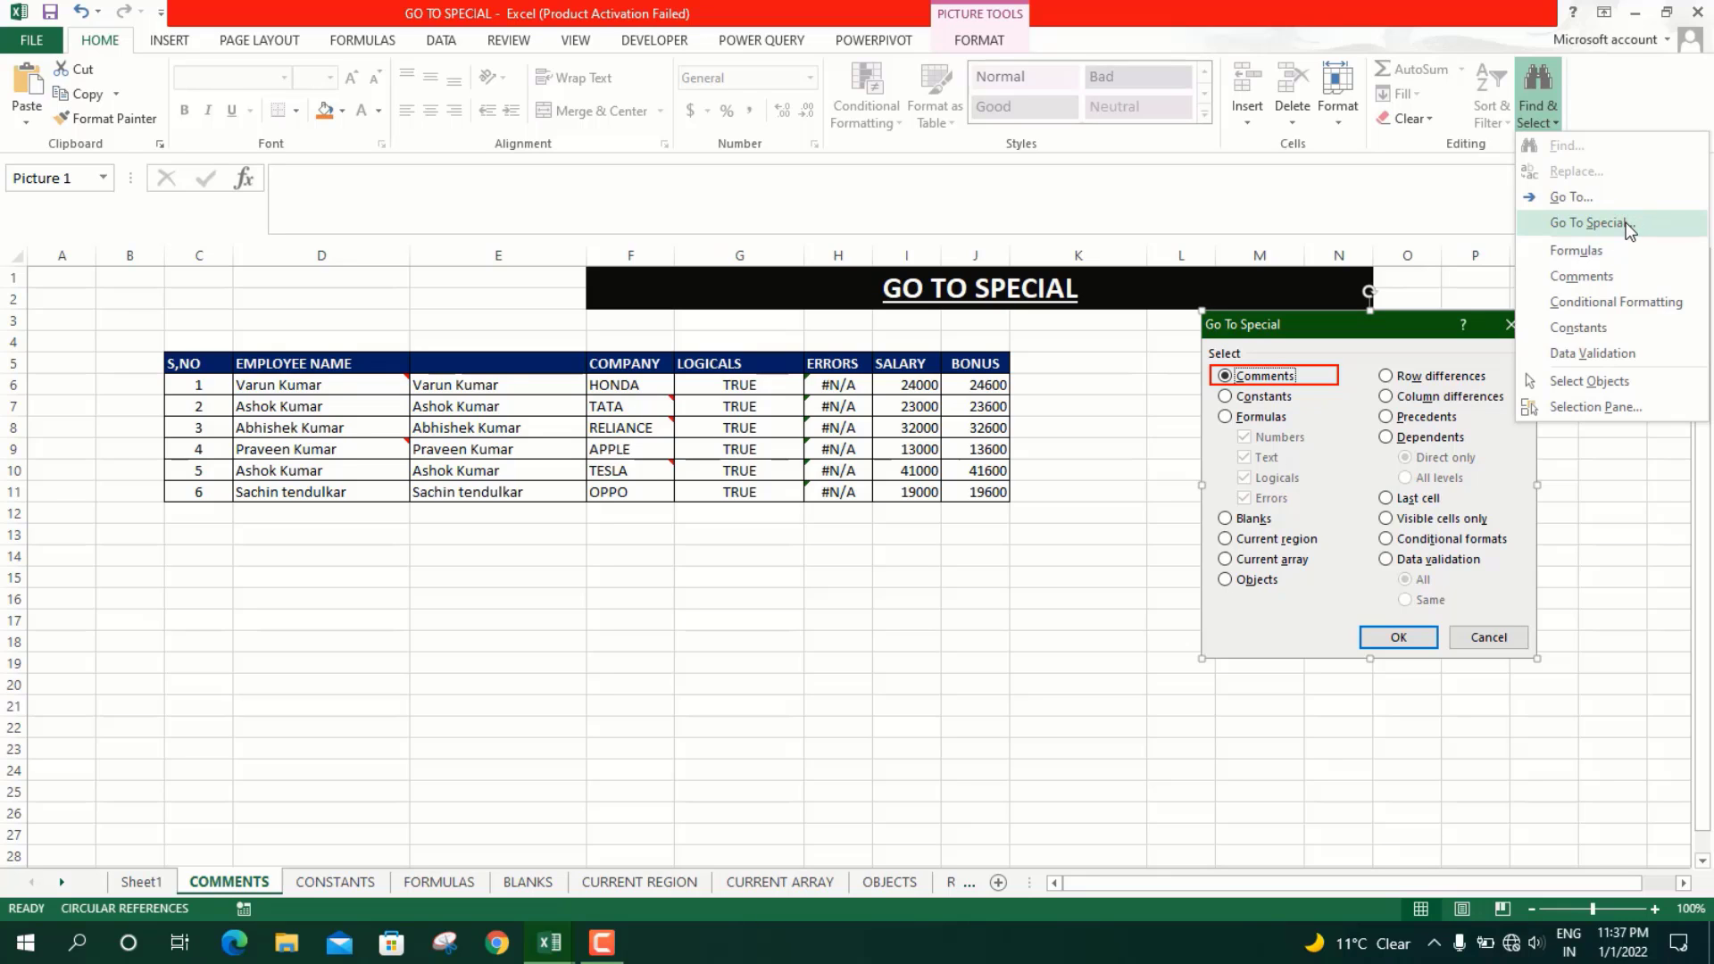
pyautogui.click(1627, 223)
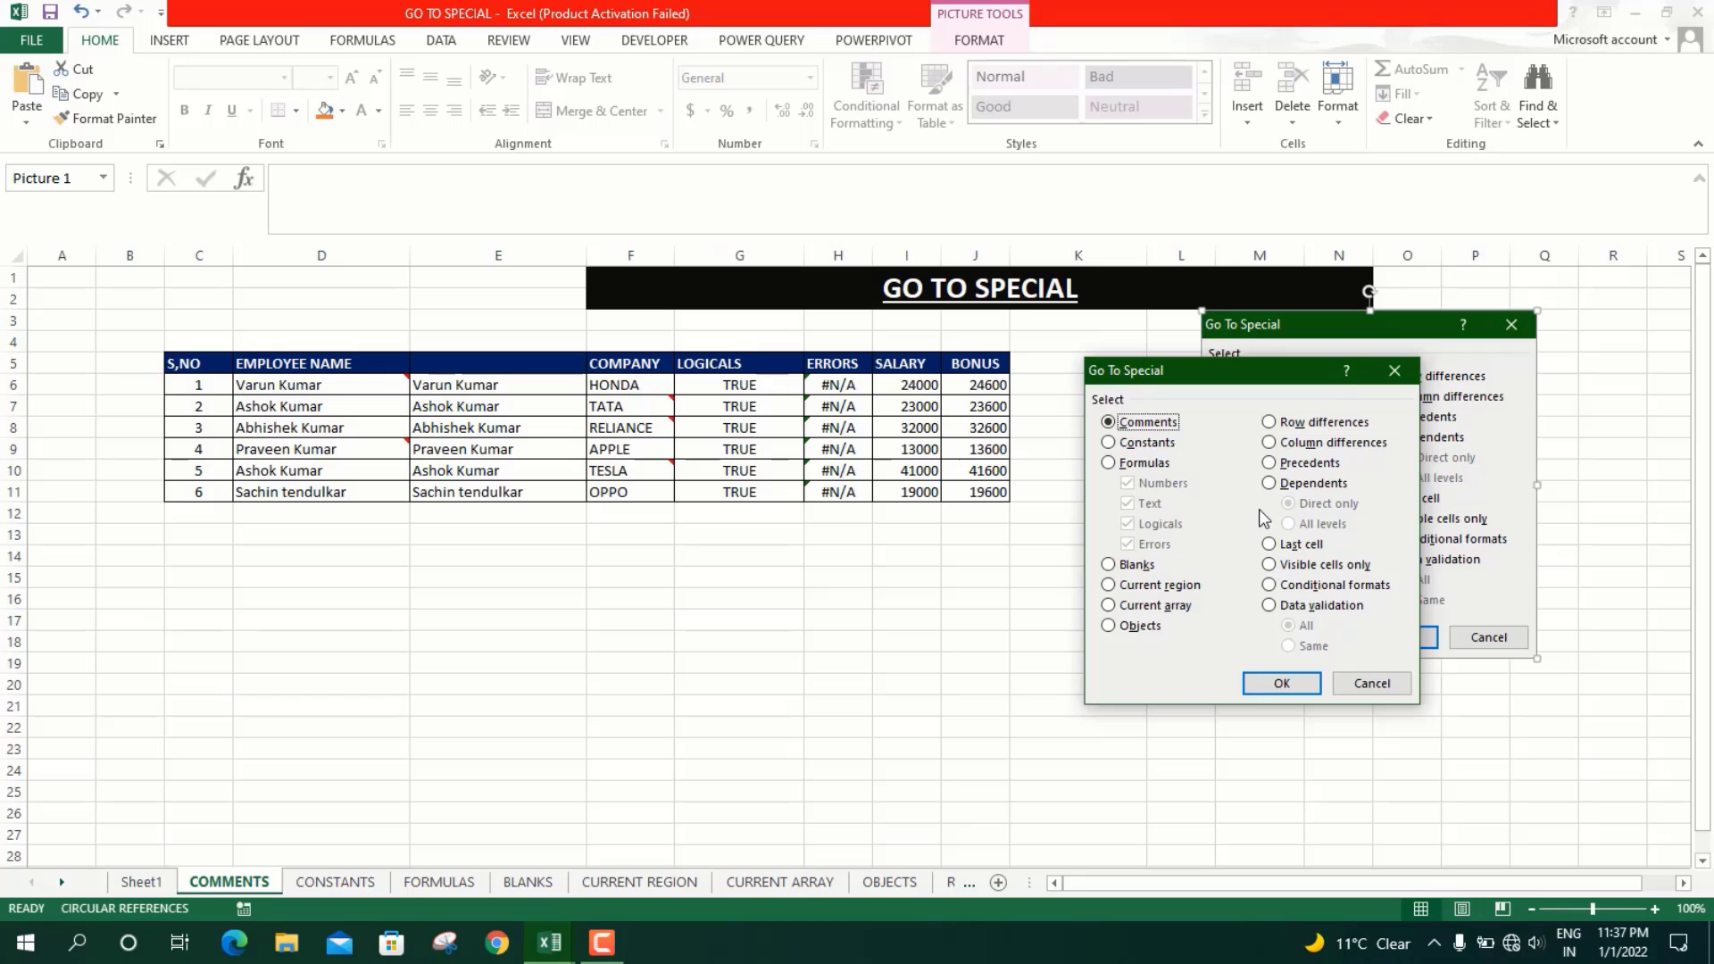
pyautogui.click(1395, 371)
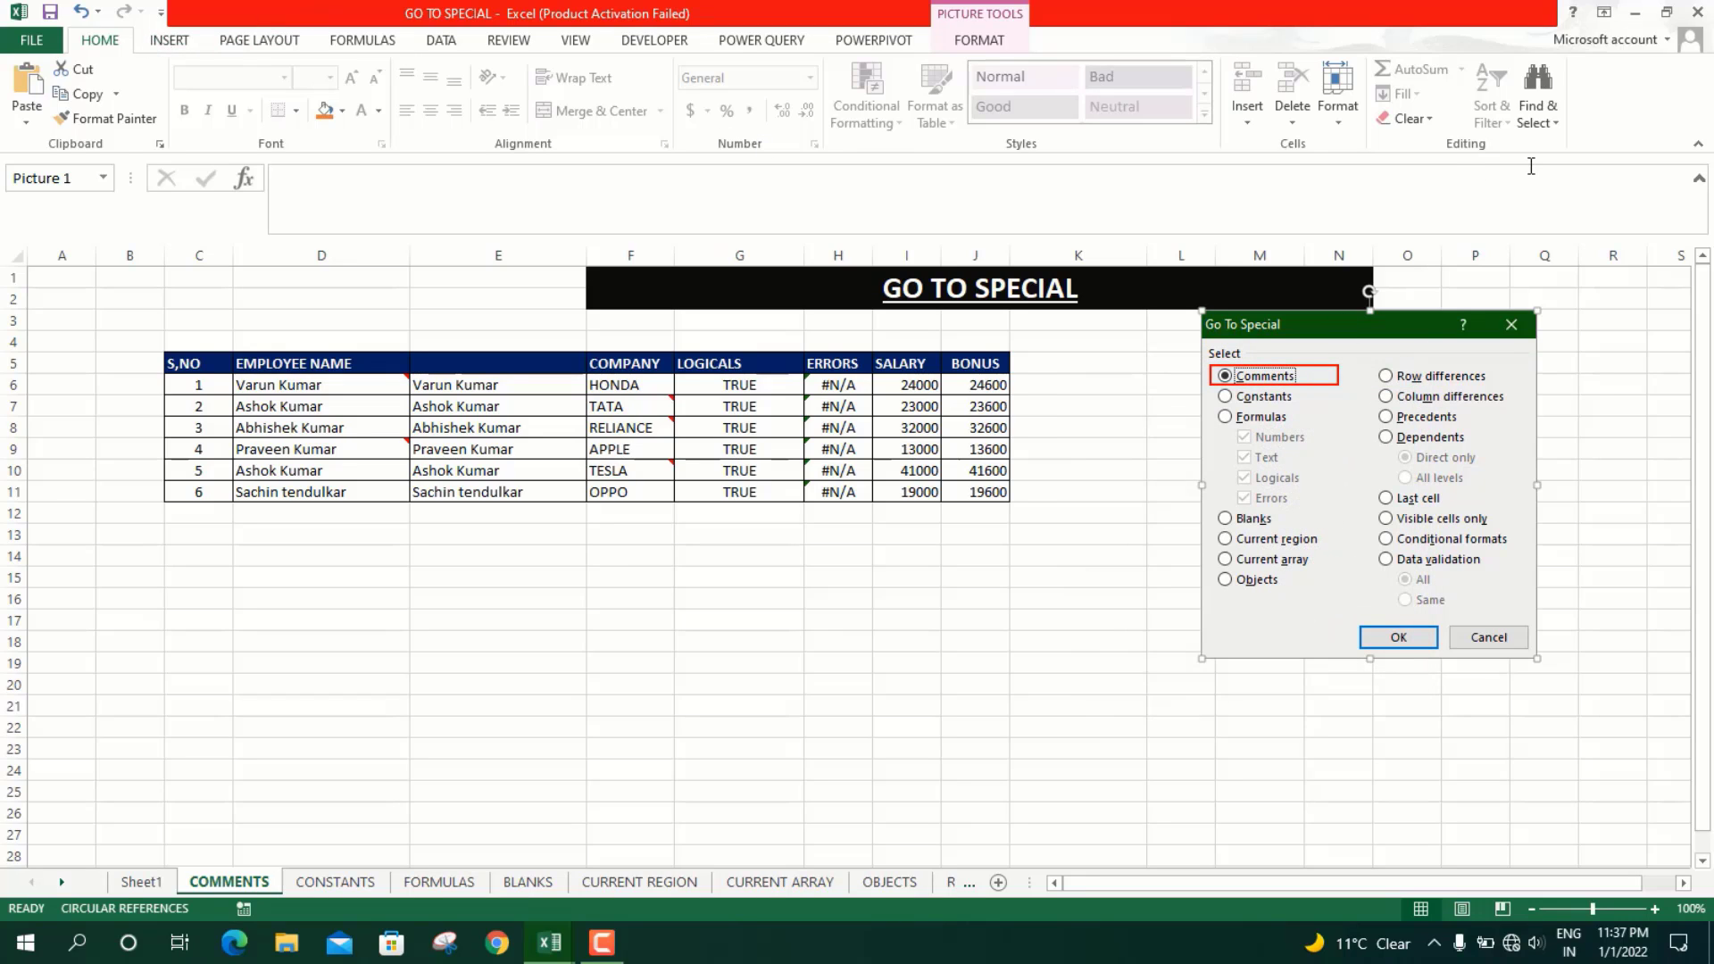
# Reach the Go To Special options by way of the Go To dialog, and dismiss them
pyautogui.click(1539, 116)
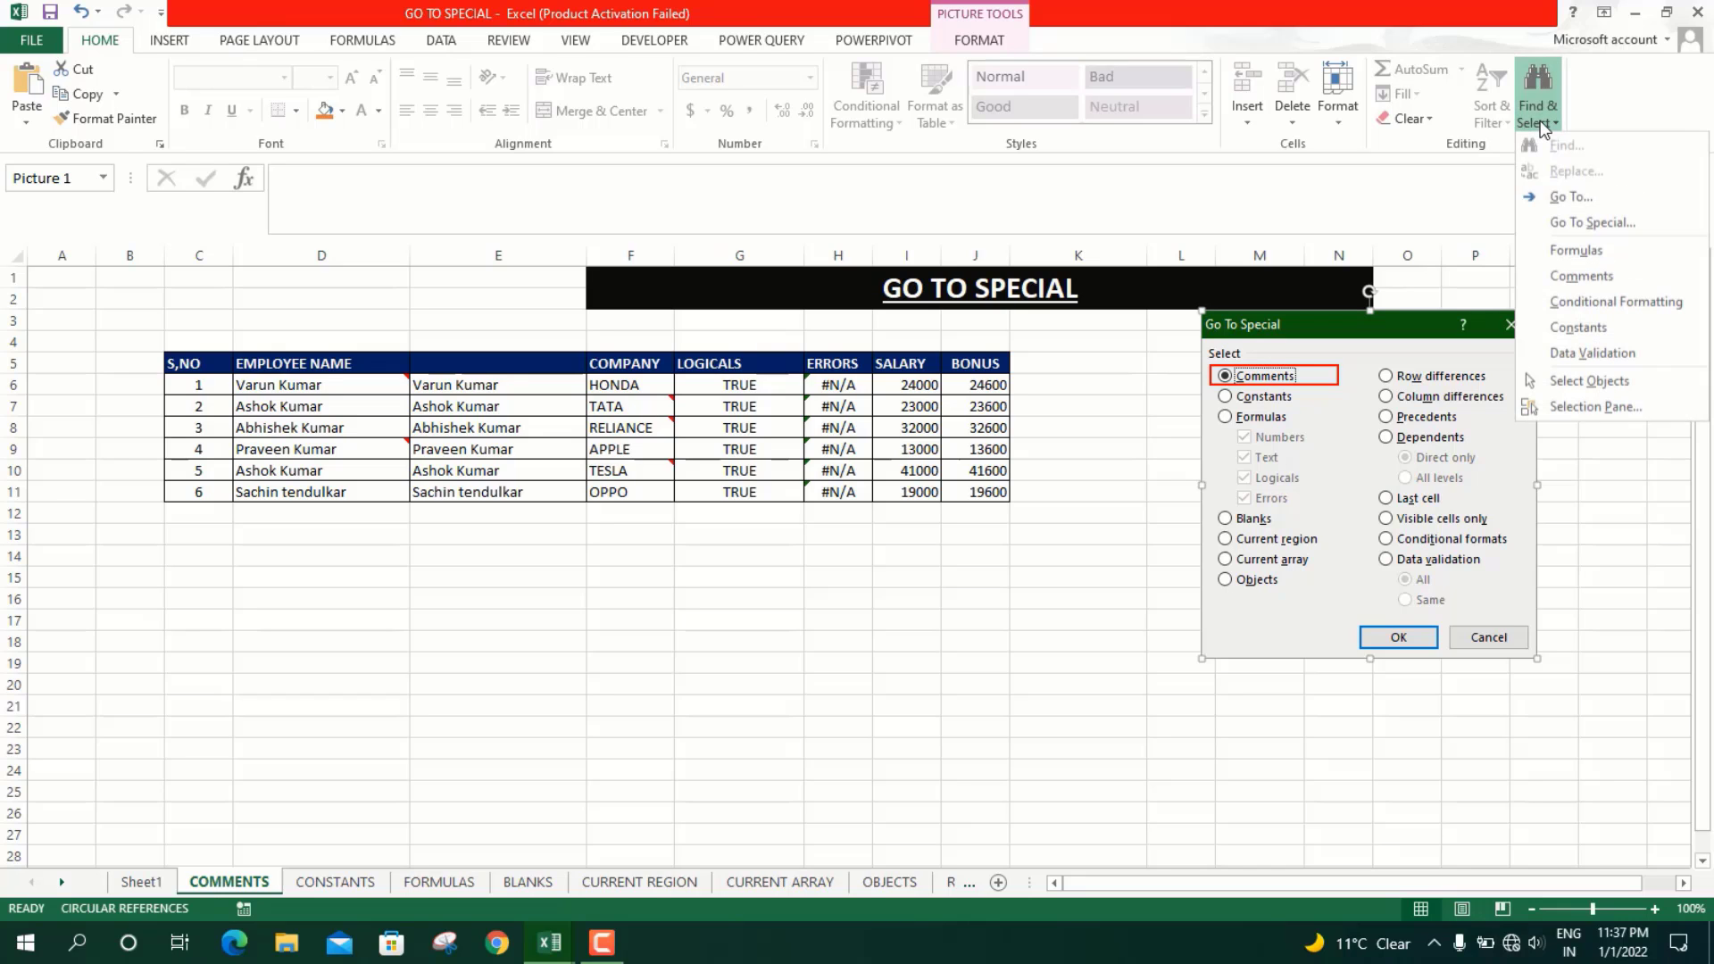
pyautogui.click(1588, 201)
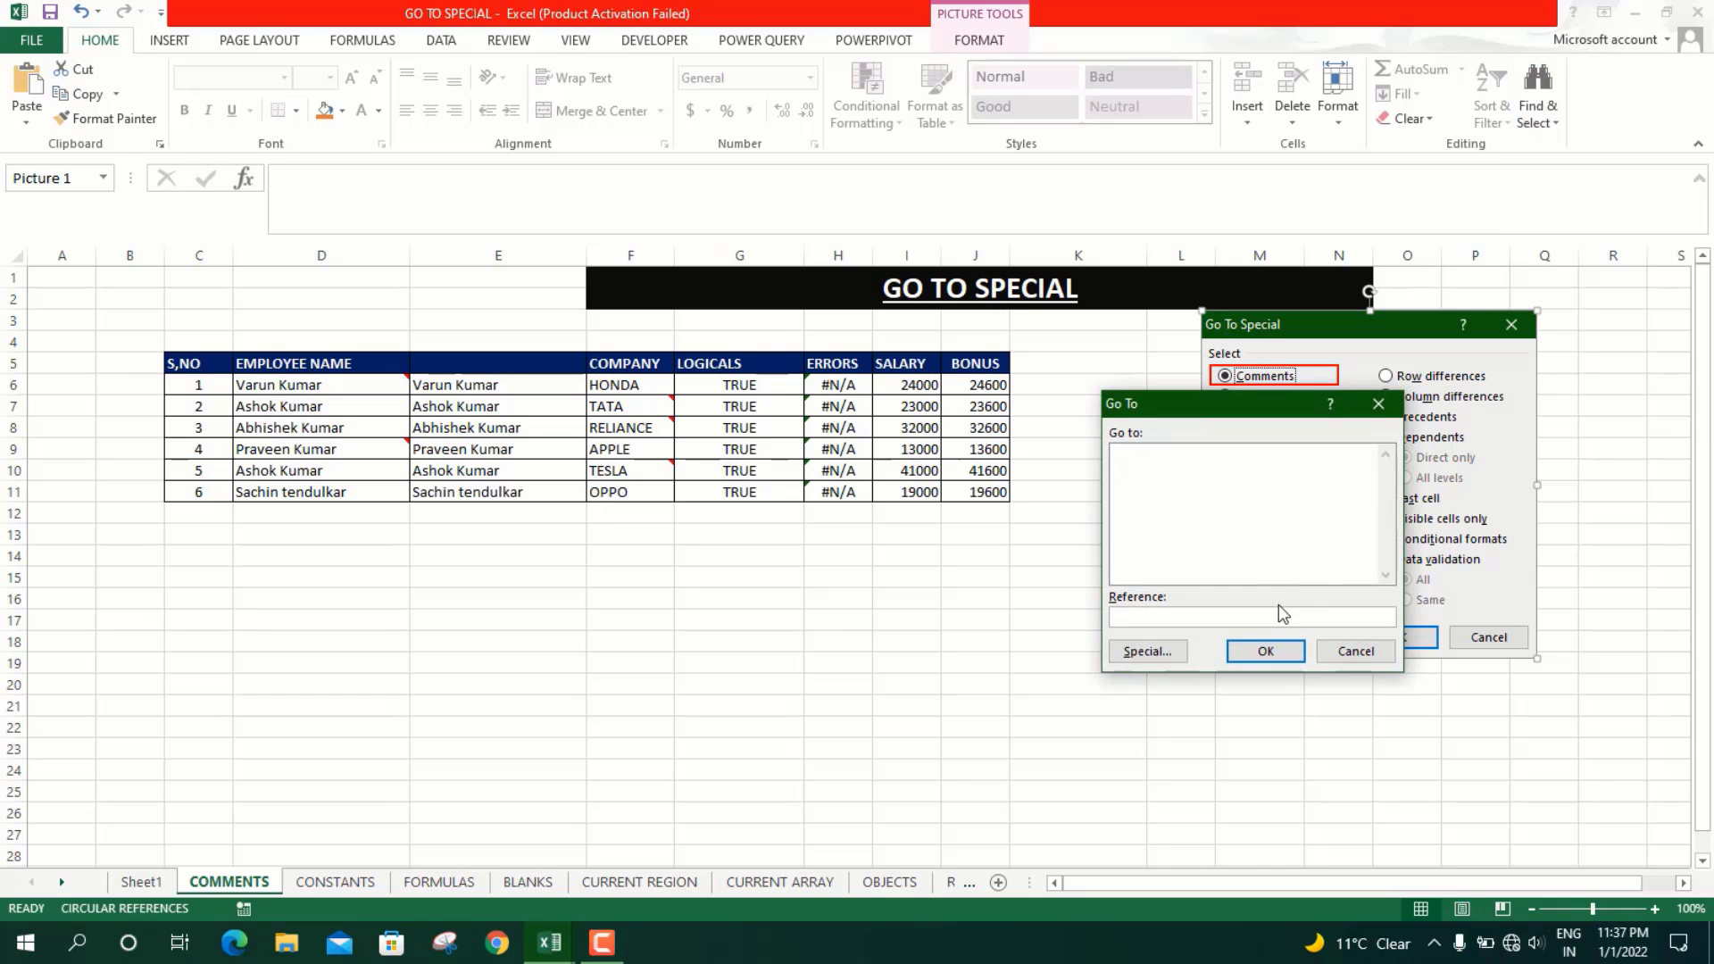
pyautogui.click(1148, 653)
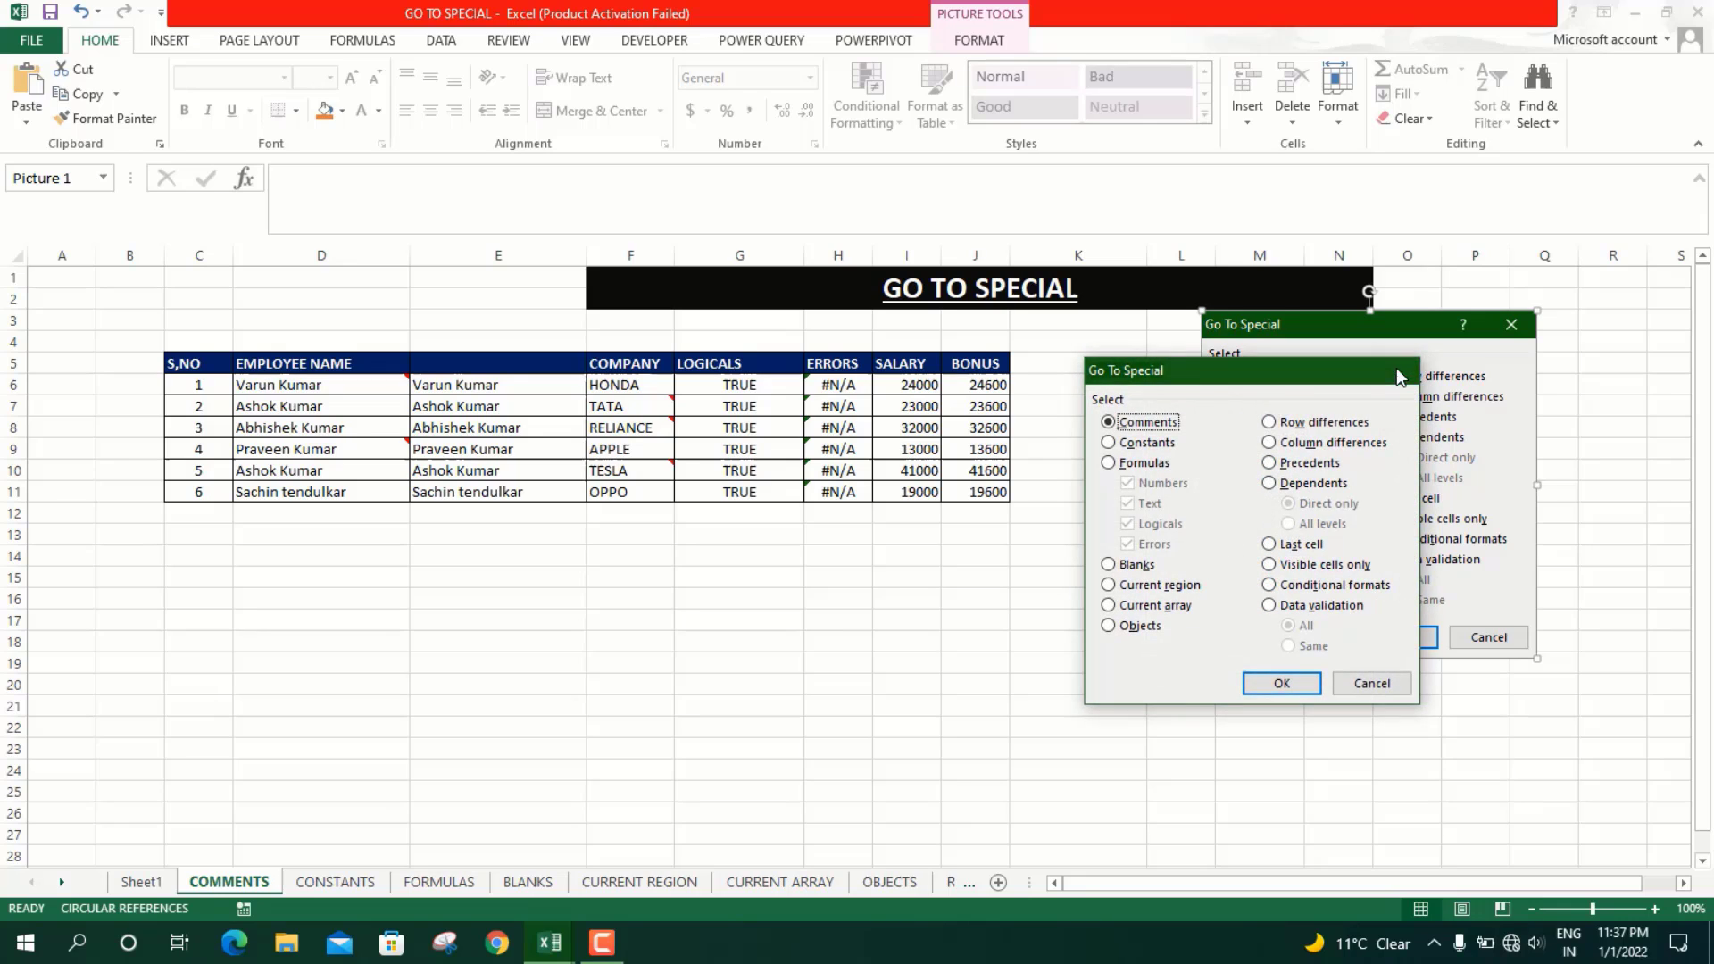
pyautogui.click(1395, 370)
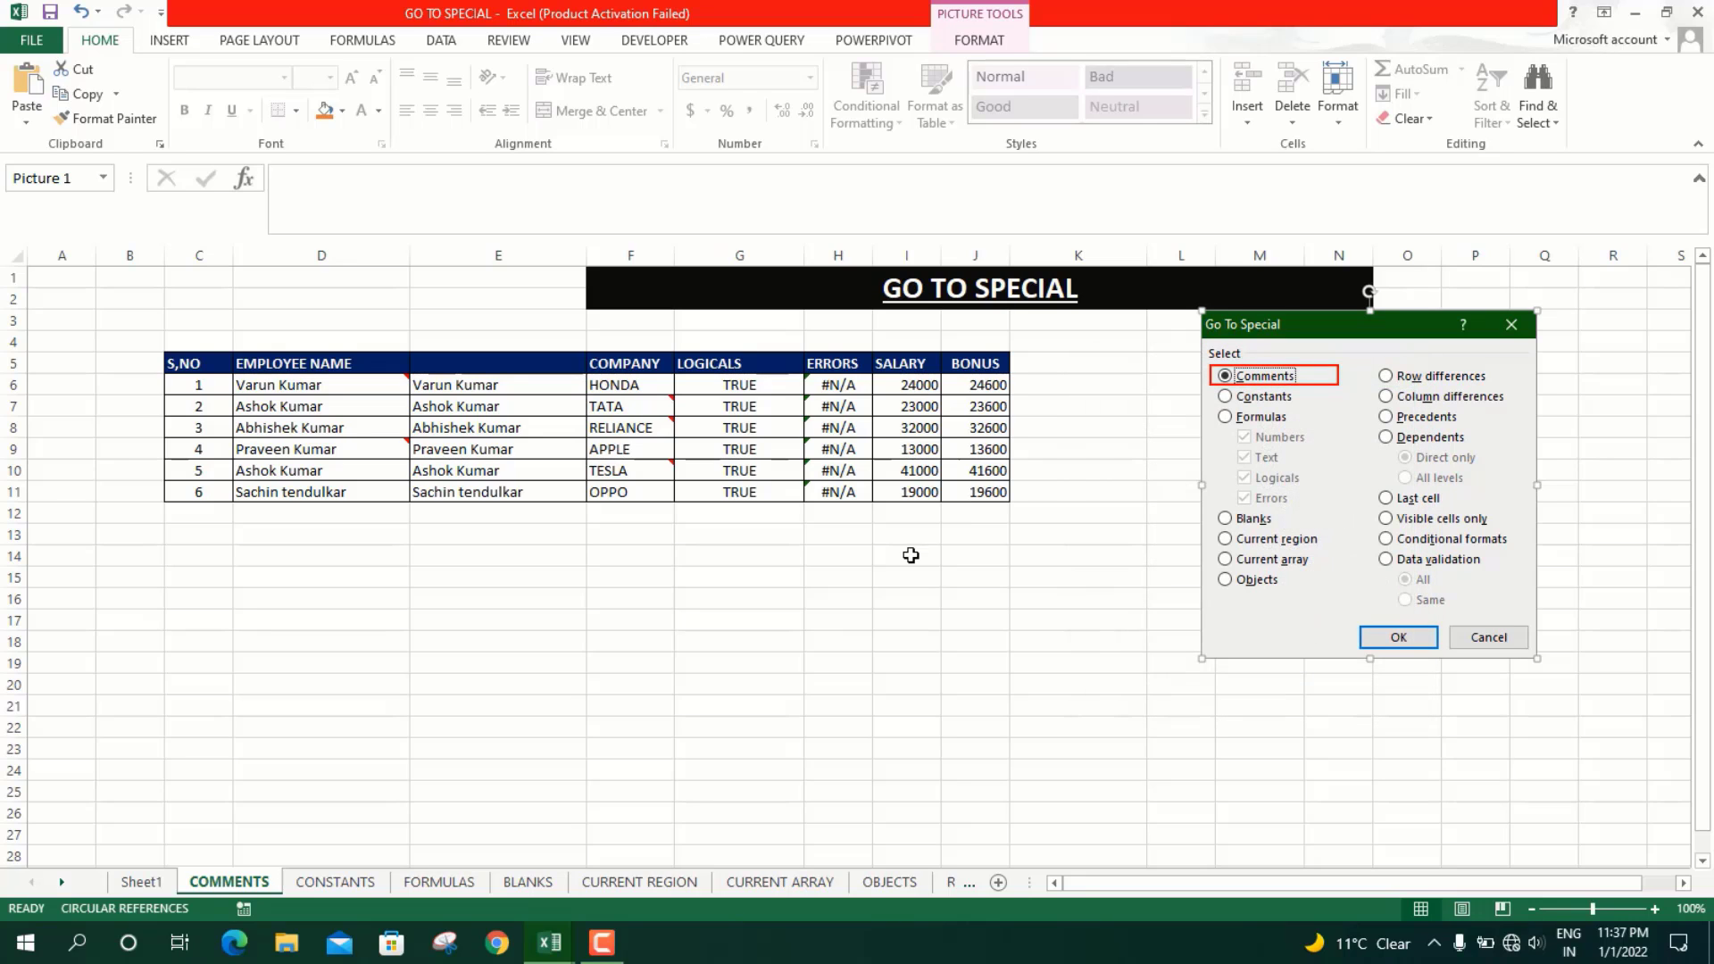
# Bring up Go To Special from the Go To dialog two more times, dismissing it each time
pyautogui.hotkey('ctrl', 'g')
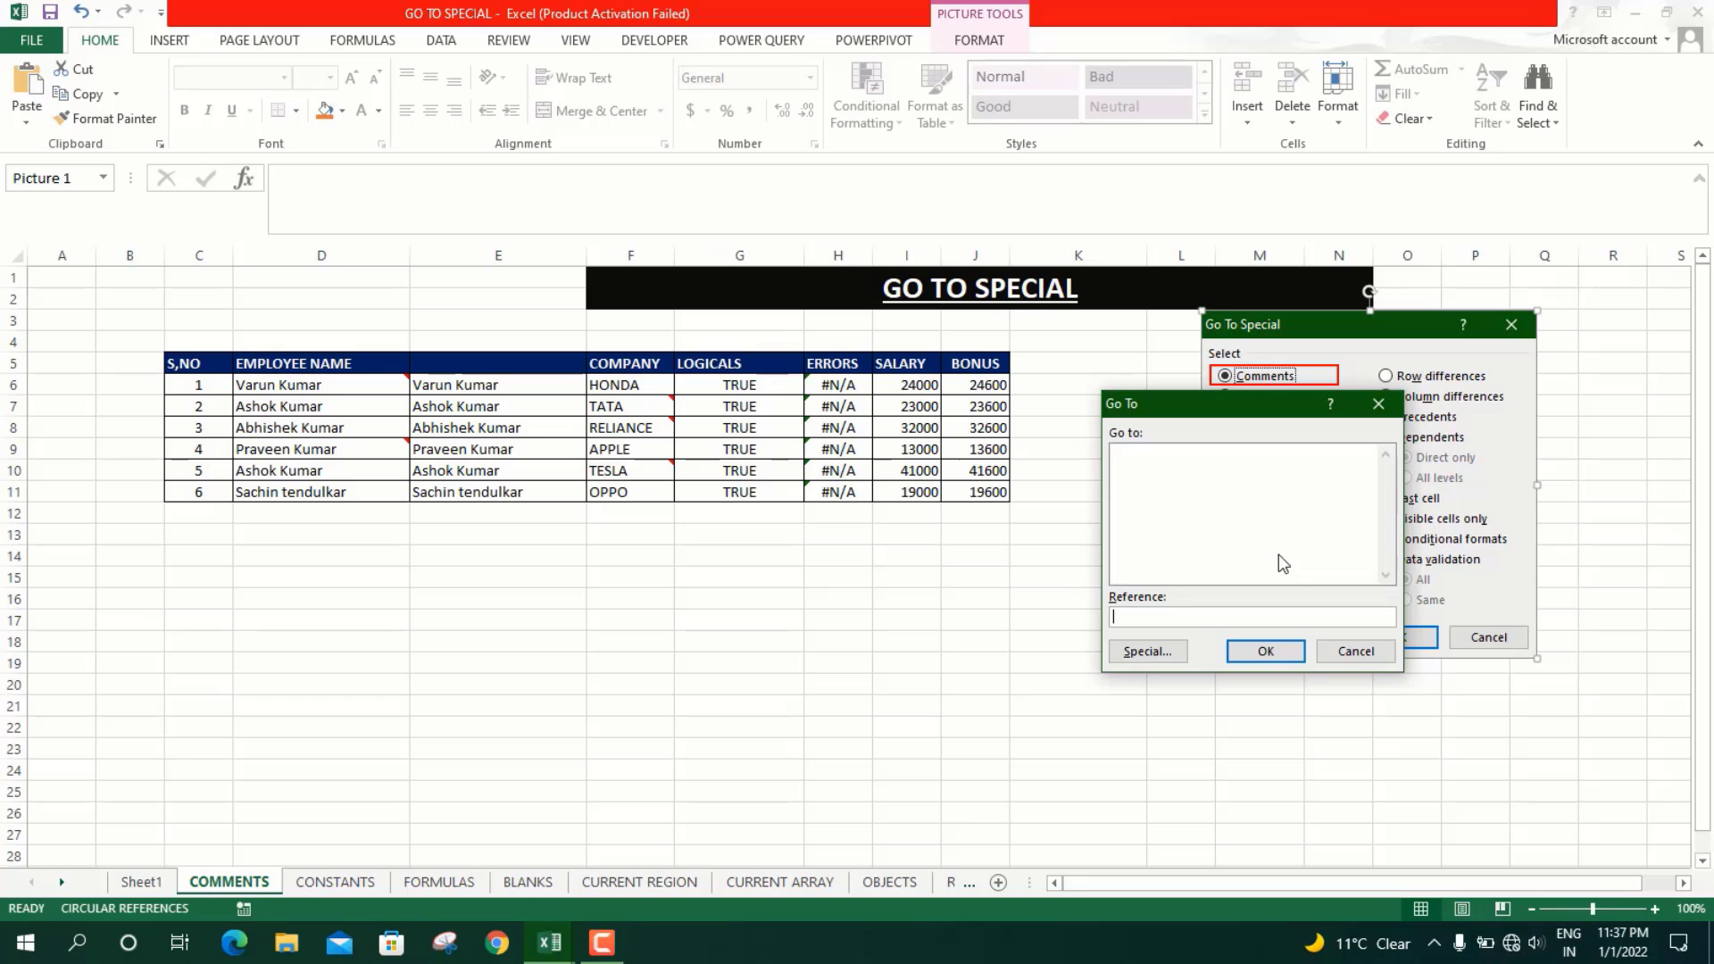
pyautogui.click(1140, 659)
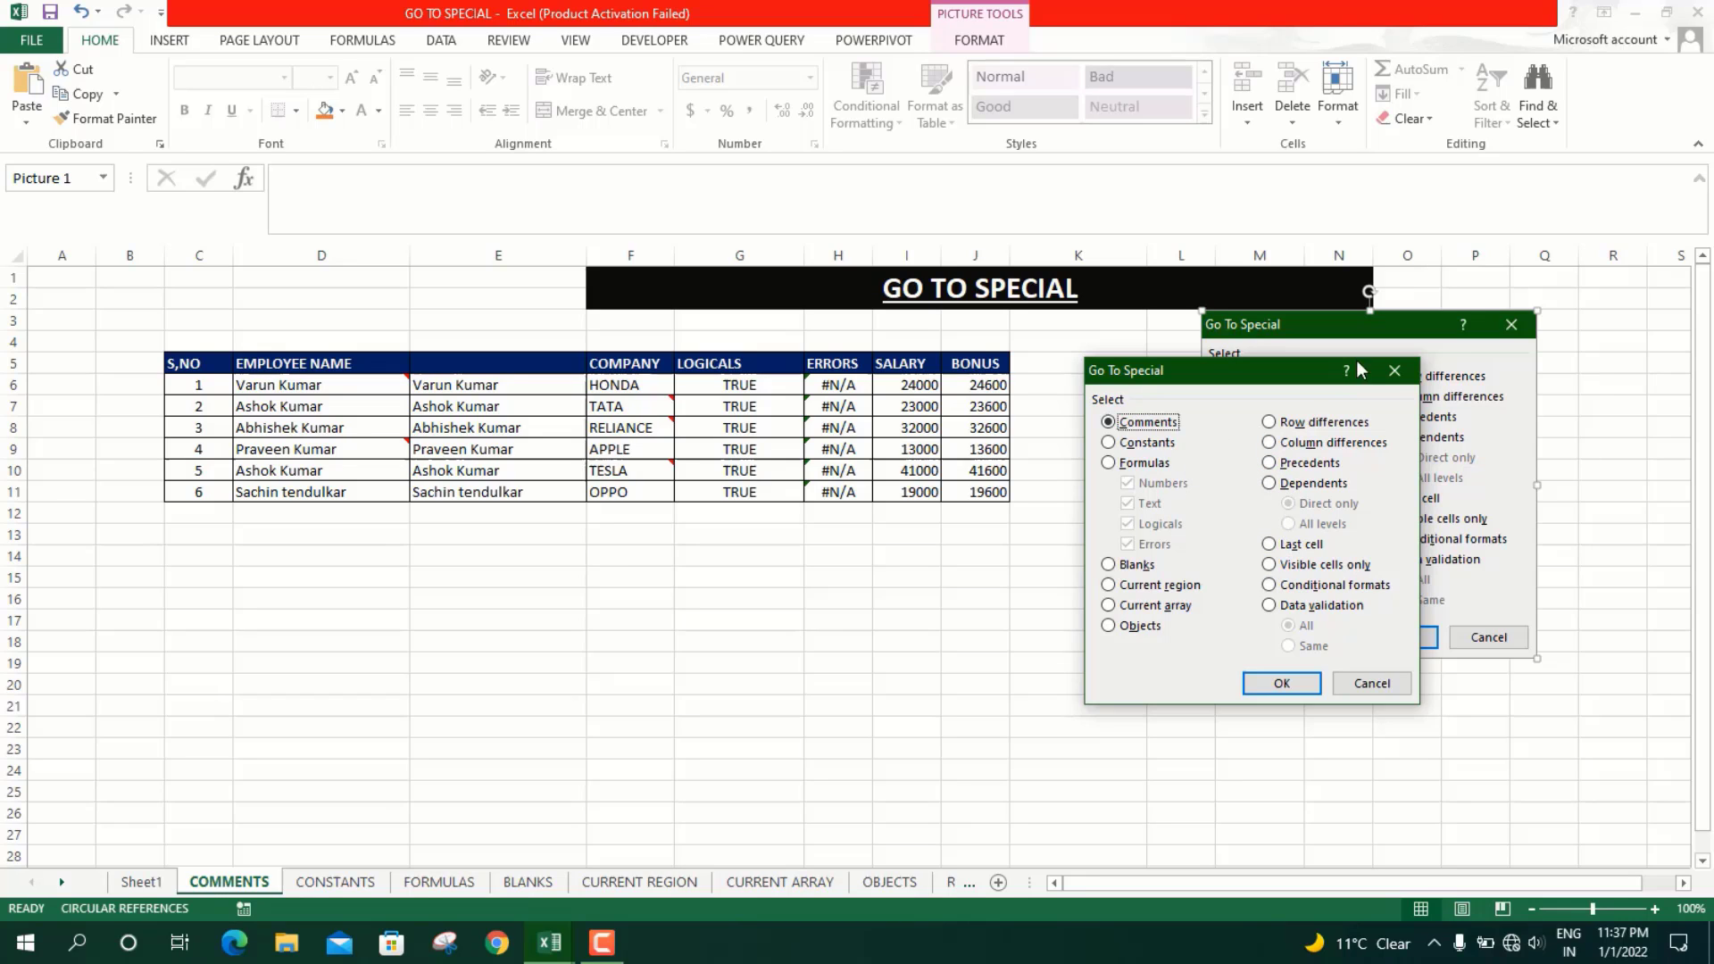
pyautogui.click(1395, 370)
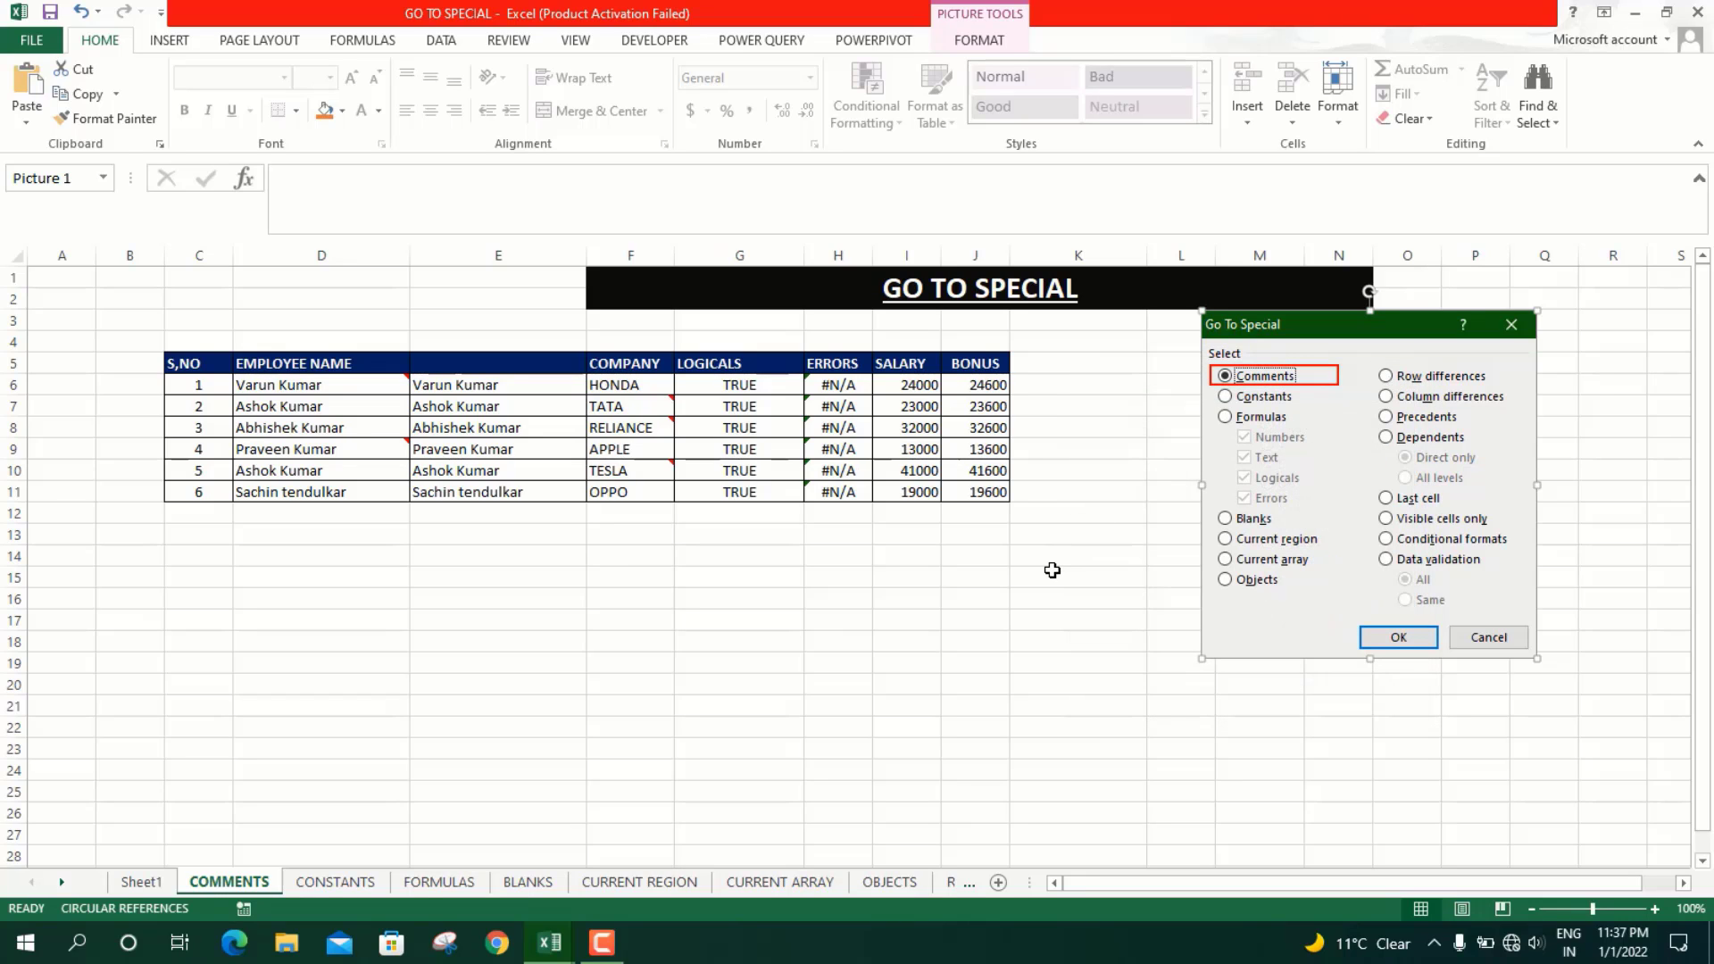
pyautogui.press('F5')
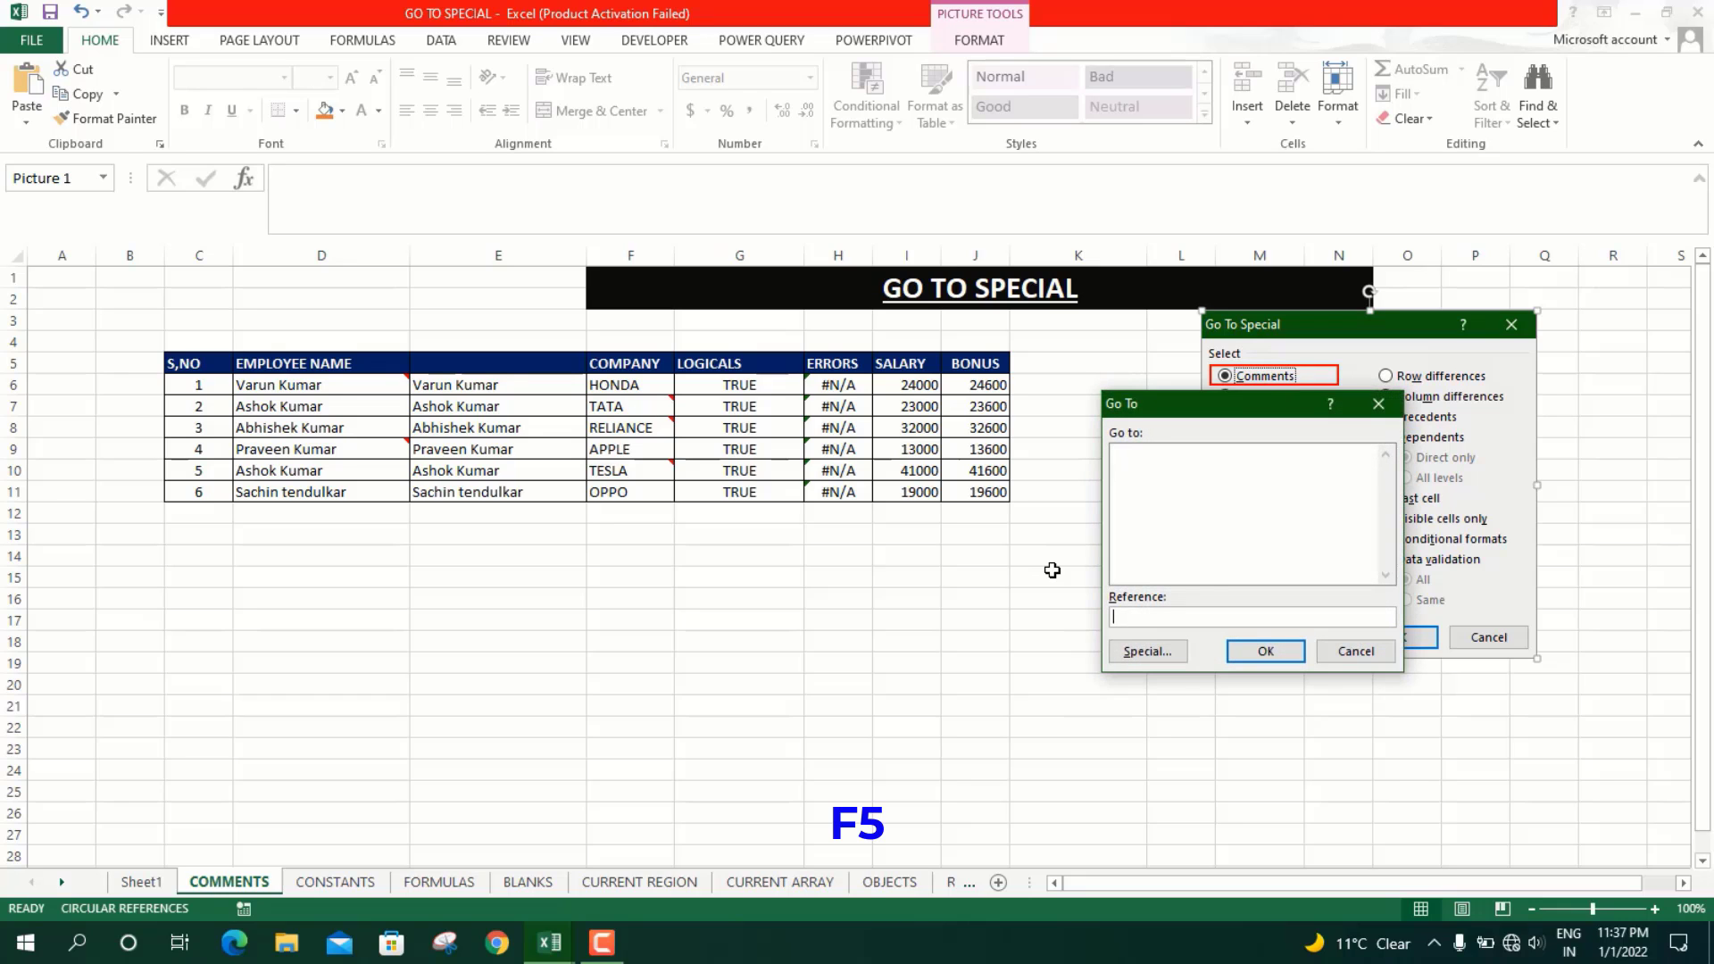
pyautogui.click(1152, 654)
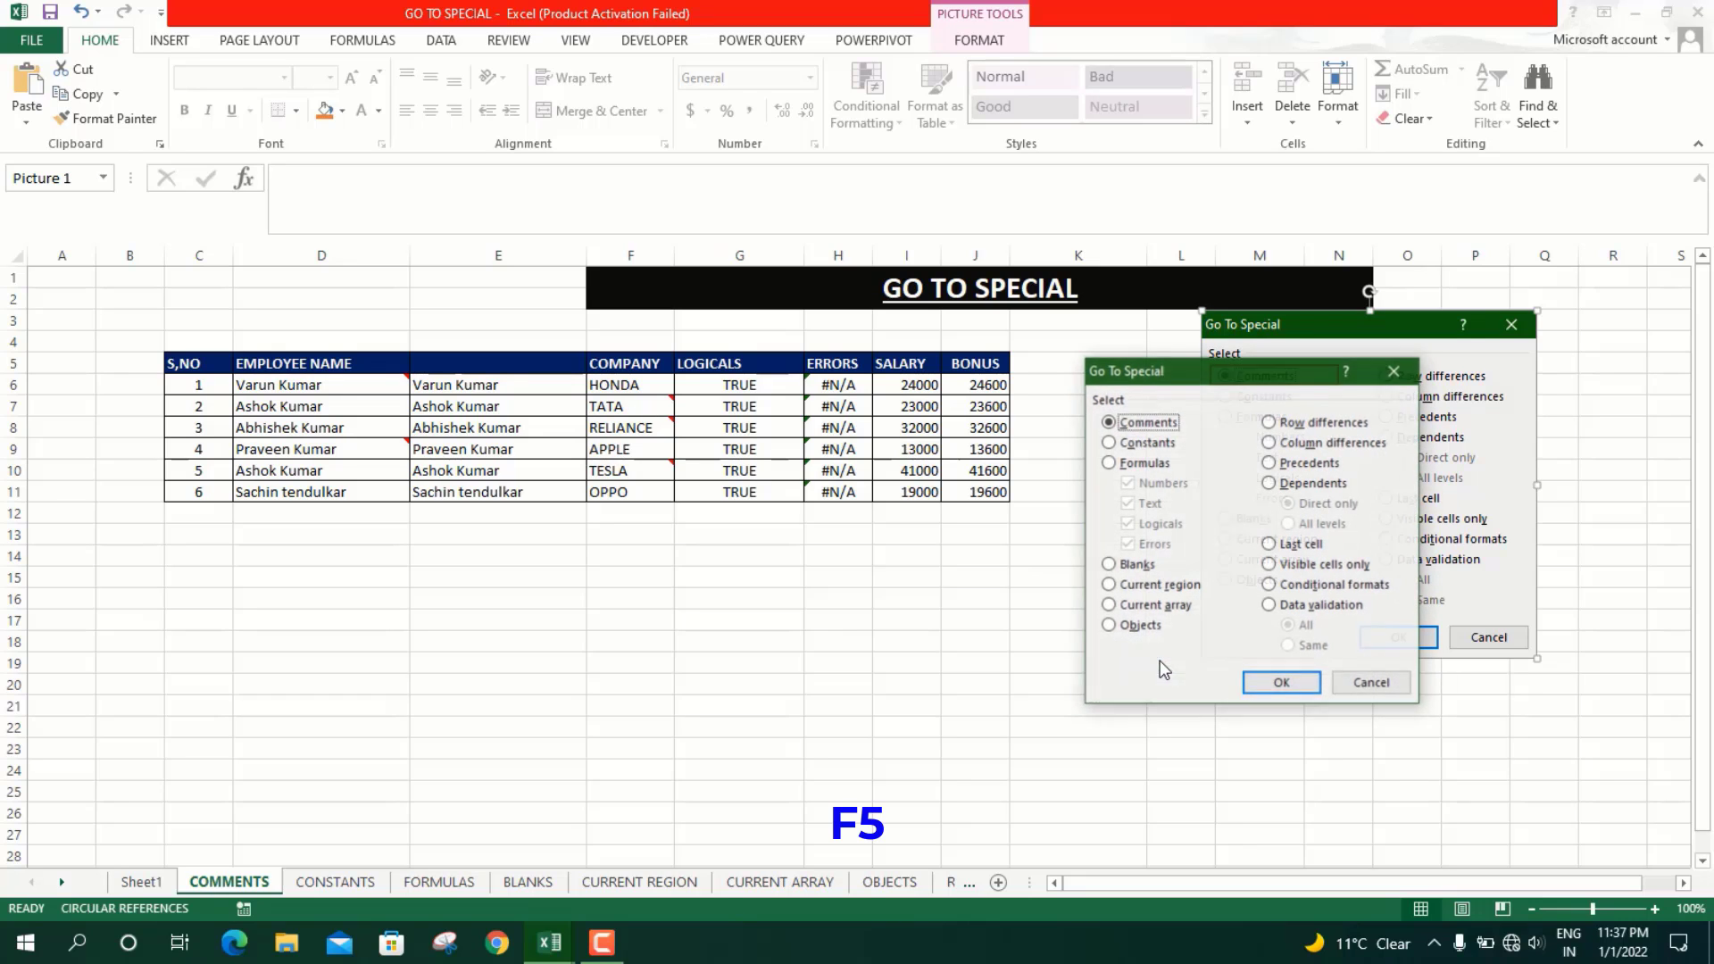
pyautogui.click(1395, 372)
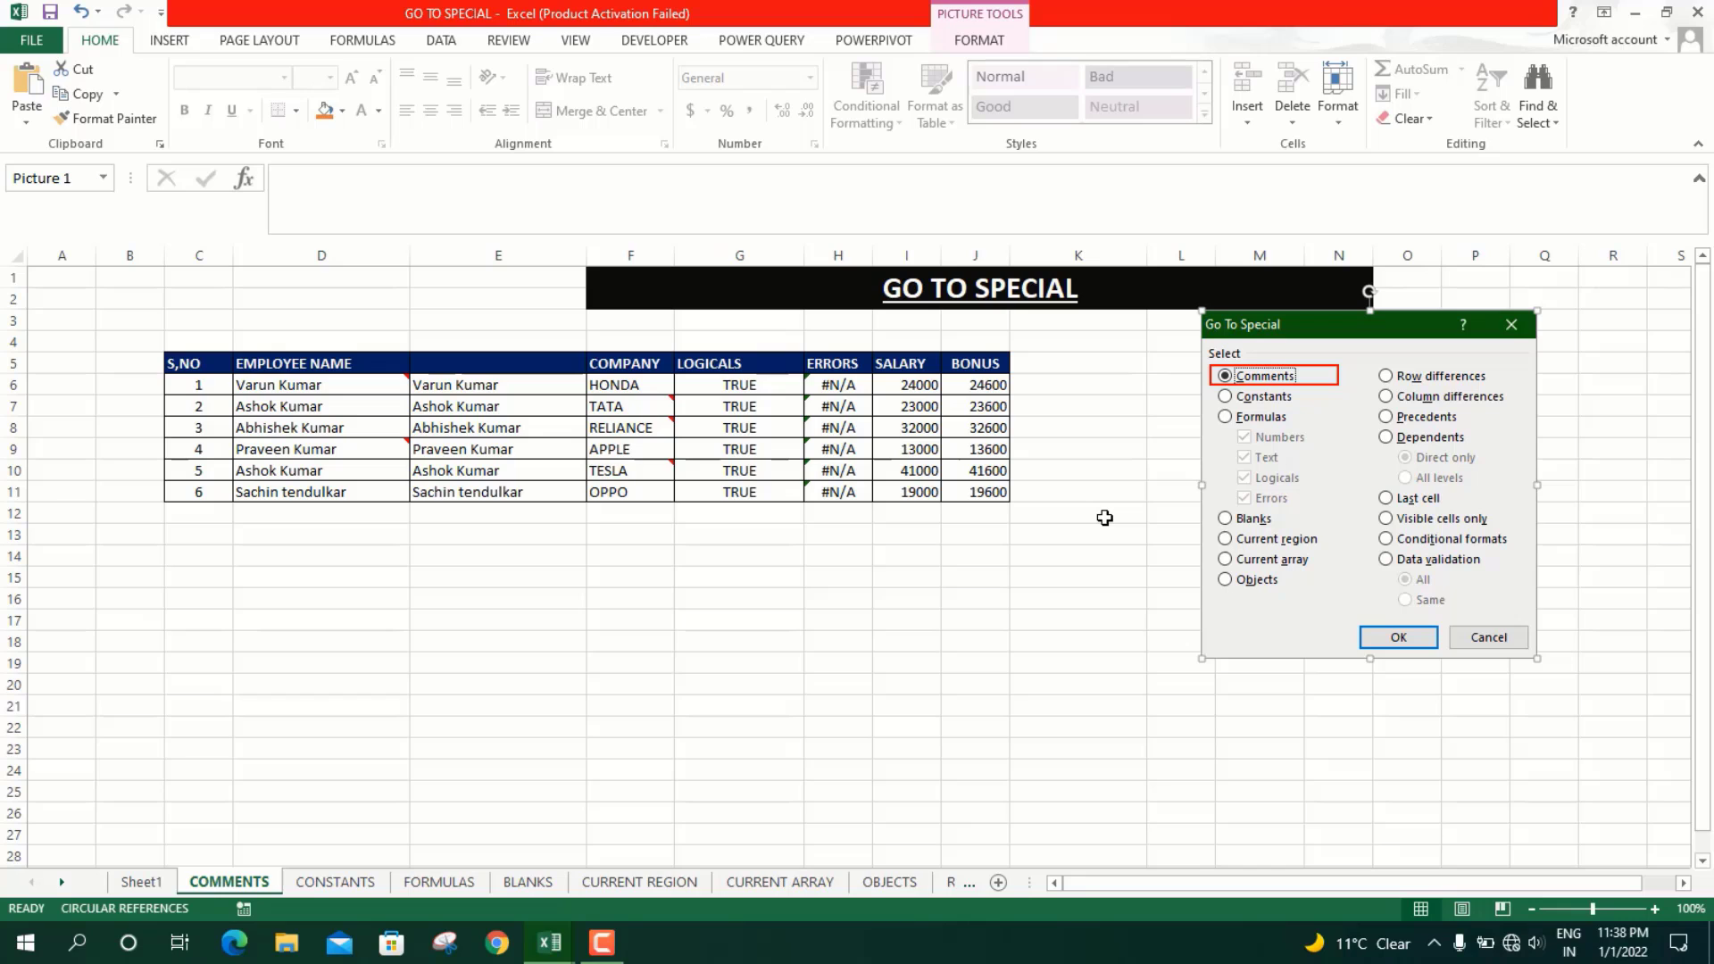
# Open Go To Special directly, review its selection options, and cancel the dialog
pyautogui.press('alt')
pyautogui.press('h')
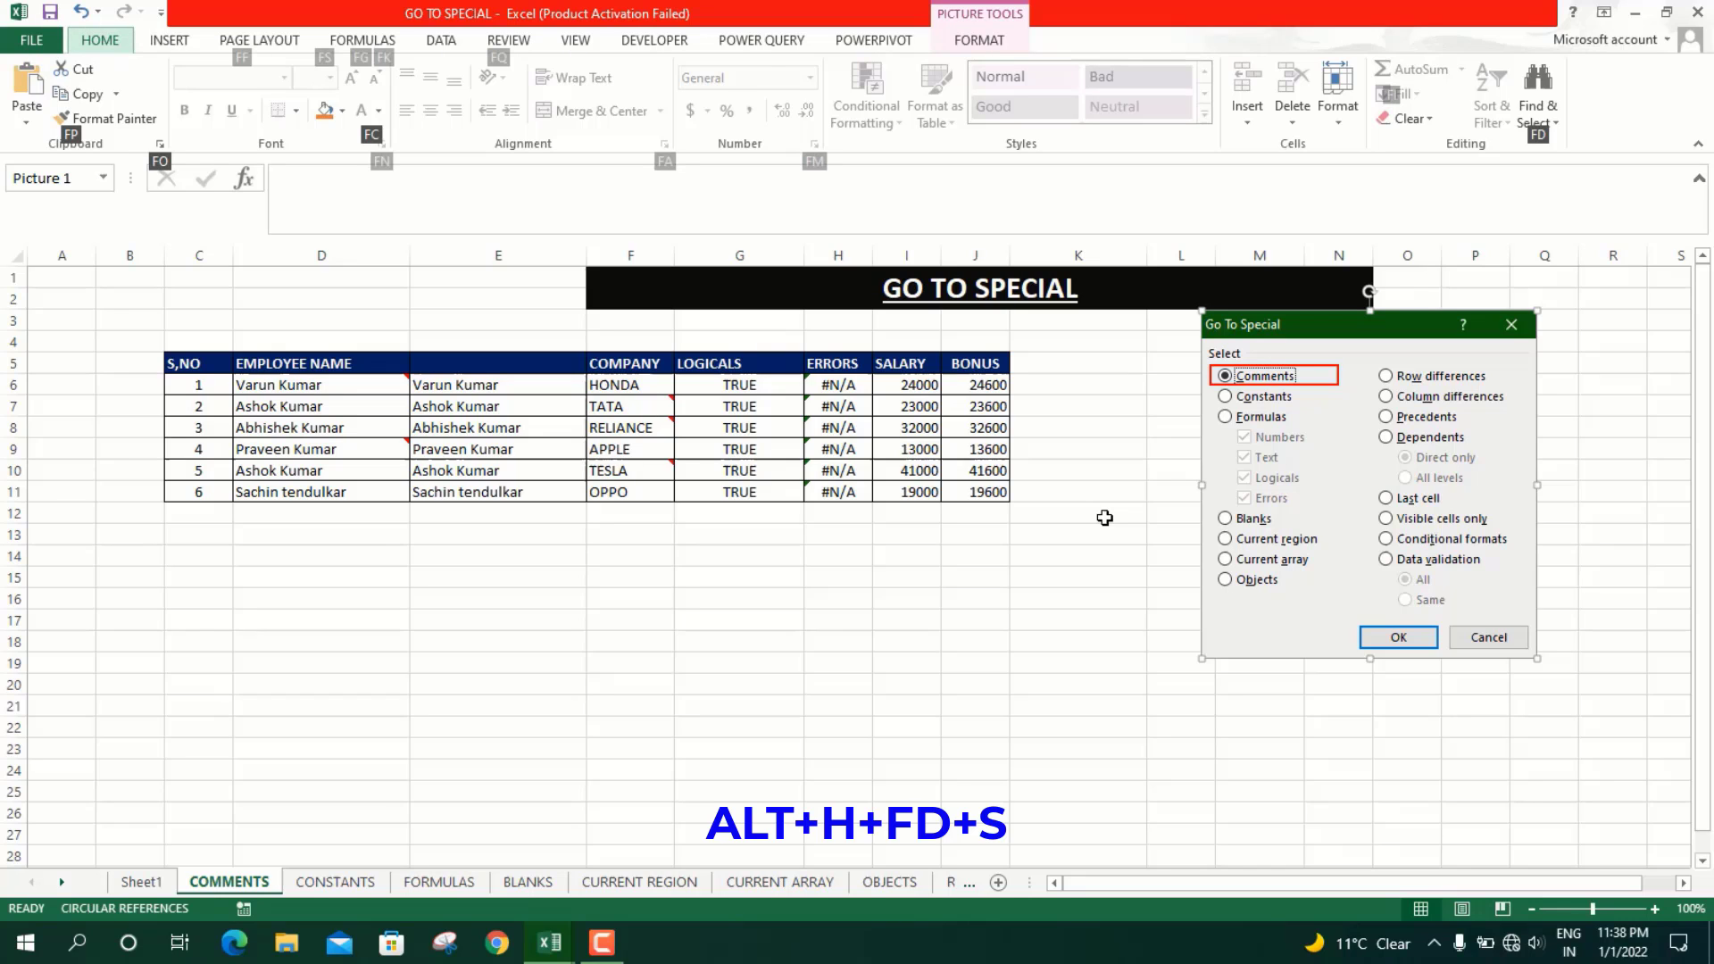
pyautogui.press('f')
pyautogui.press('d')
pyautogui.press('s')
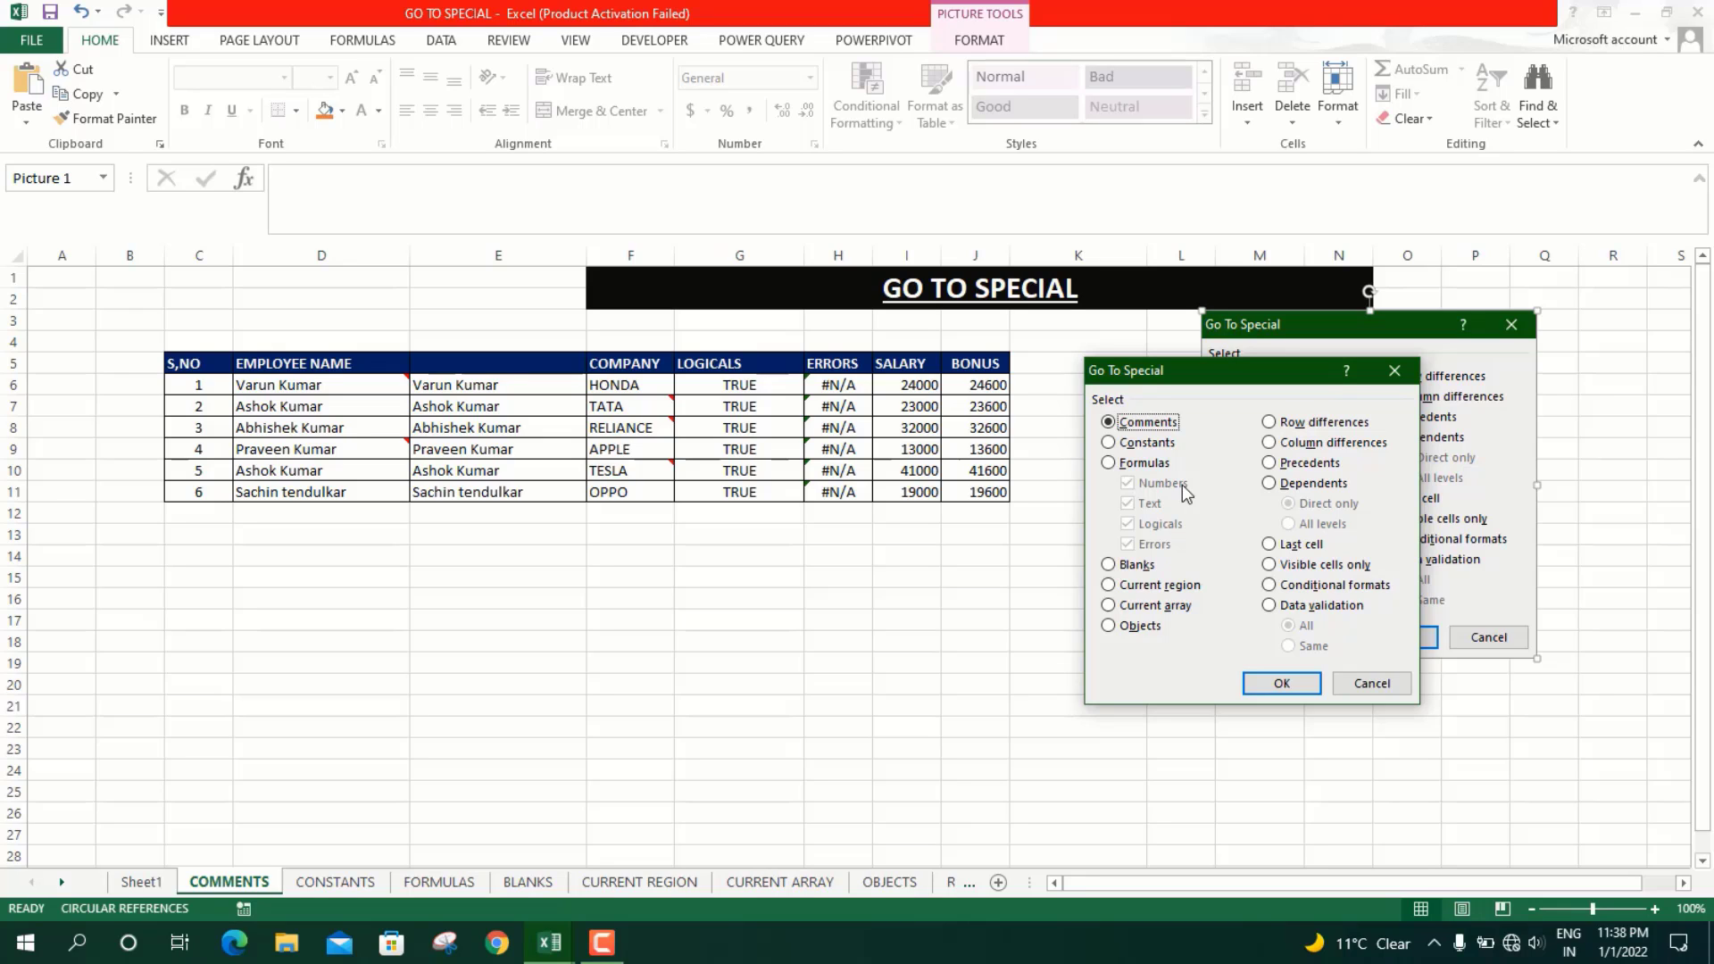
pyautogui.press('Escape')
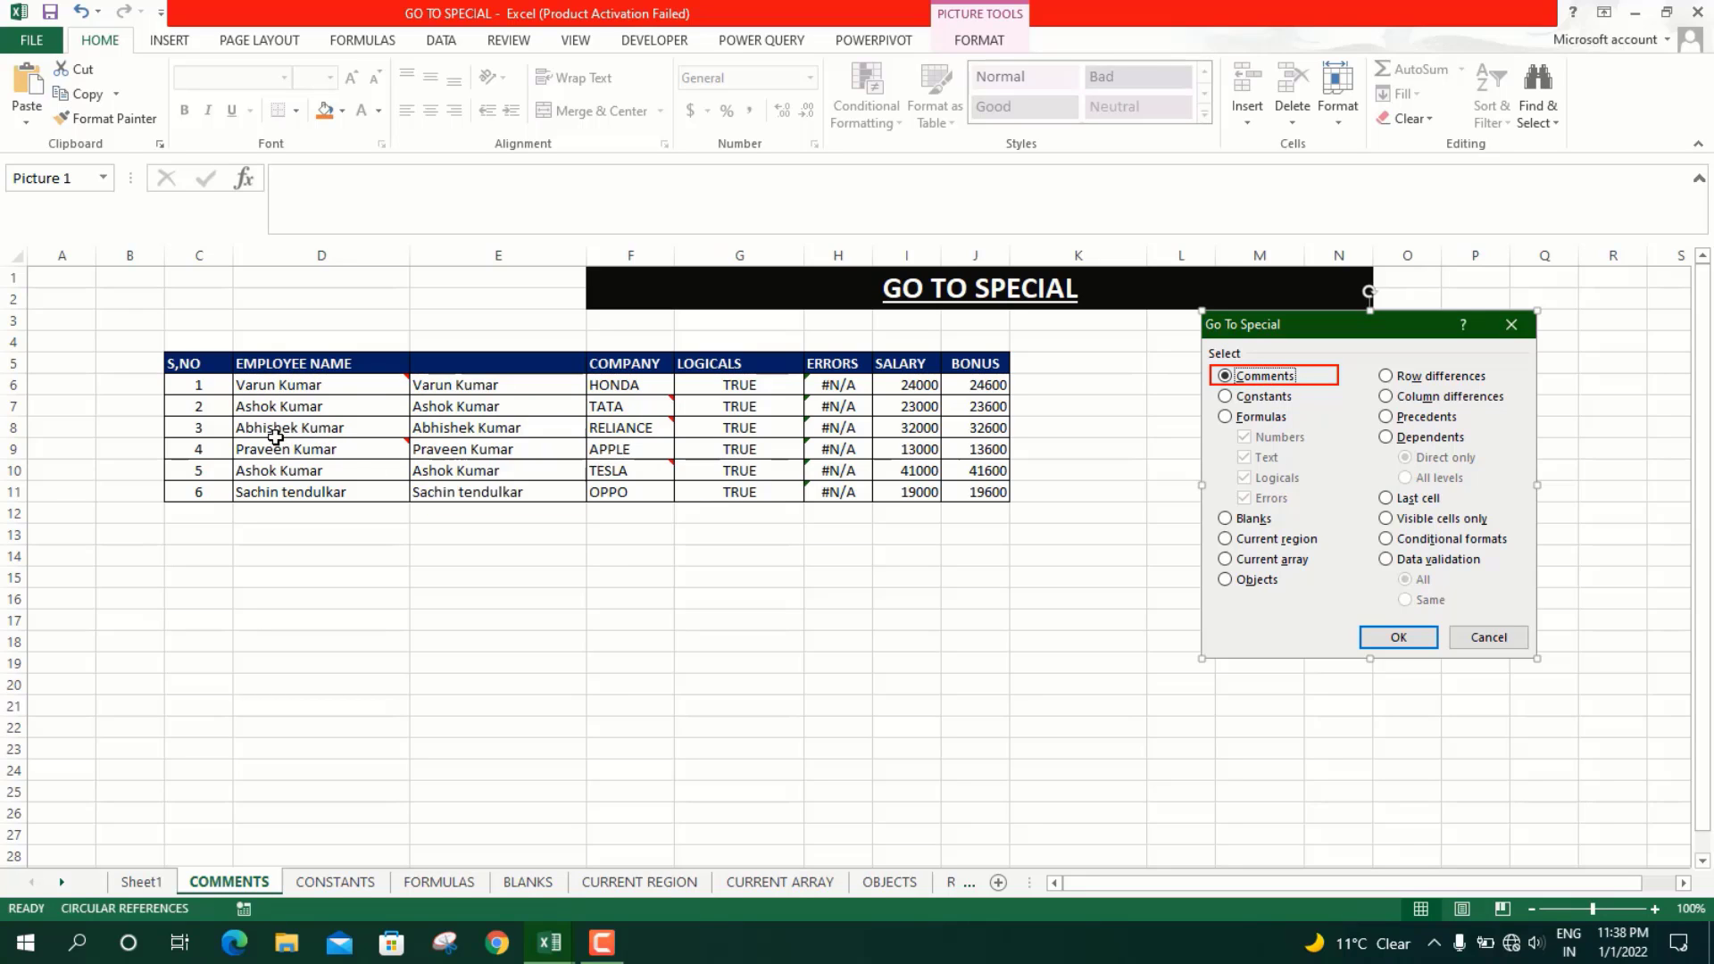
# Select the whole employee table, C5:J11, starting from the S,NO header
pyautogui.click(488, 416)
pyautogui.click(211, 360)
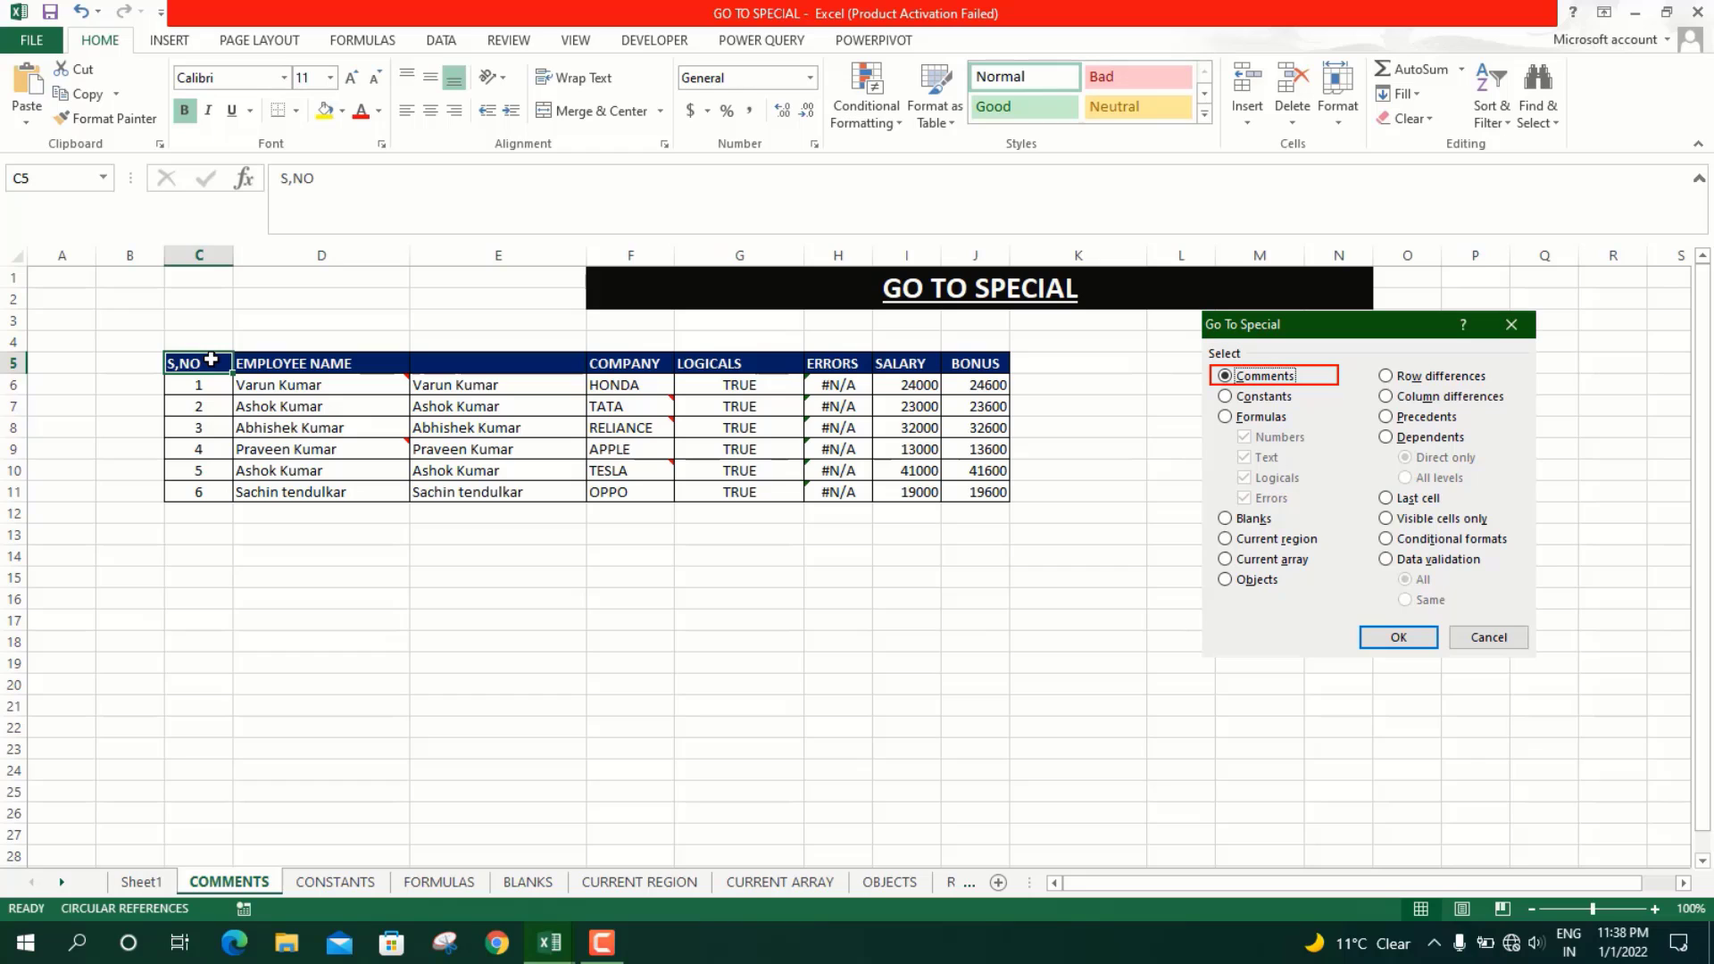
pyautogui.hotkey('ctrl', 'shift', 'Down')
pyautogui.hotkey('ctrl', 'shift', 'Right')
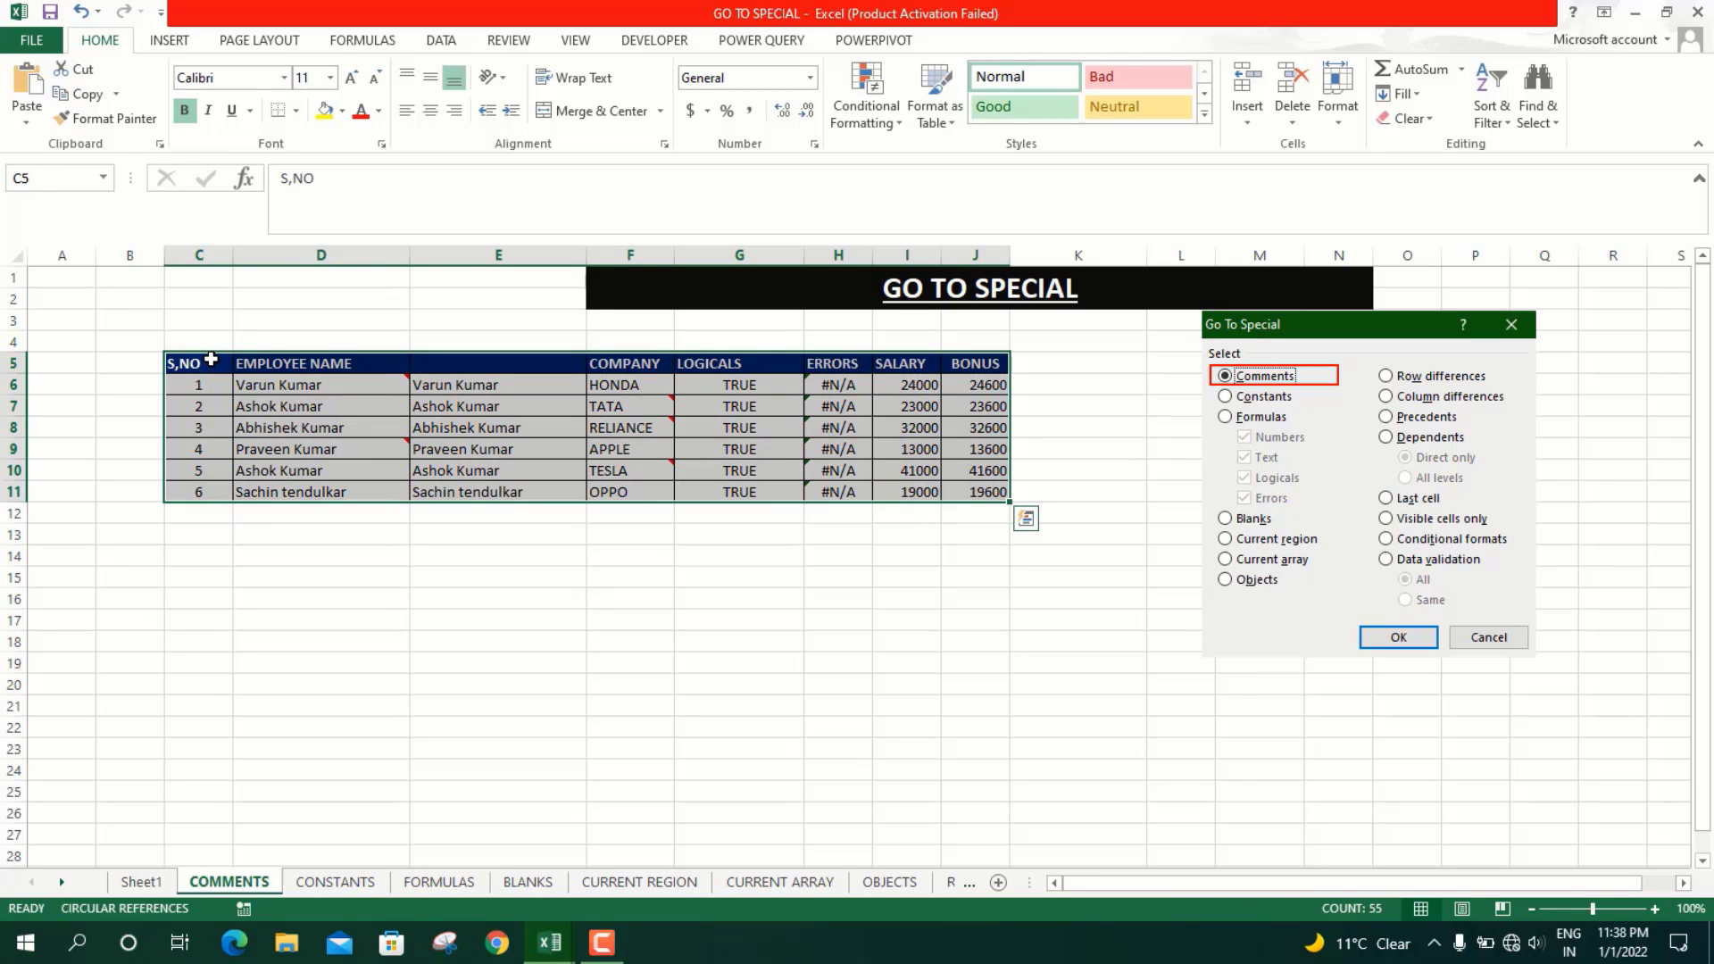
# From a single cell in the table, use Go To Special to select all cells containing comments
pyautogui.click(501, 452)
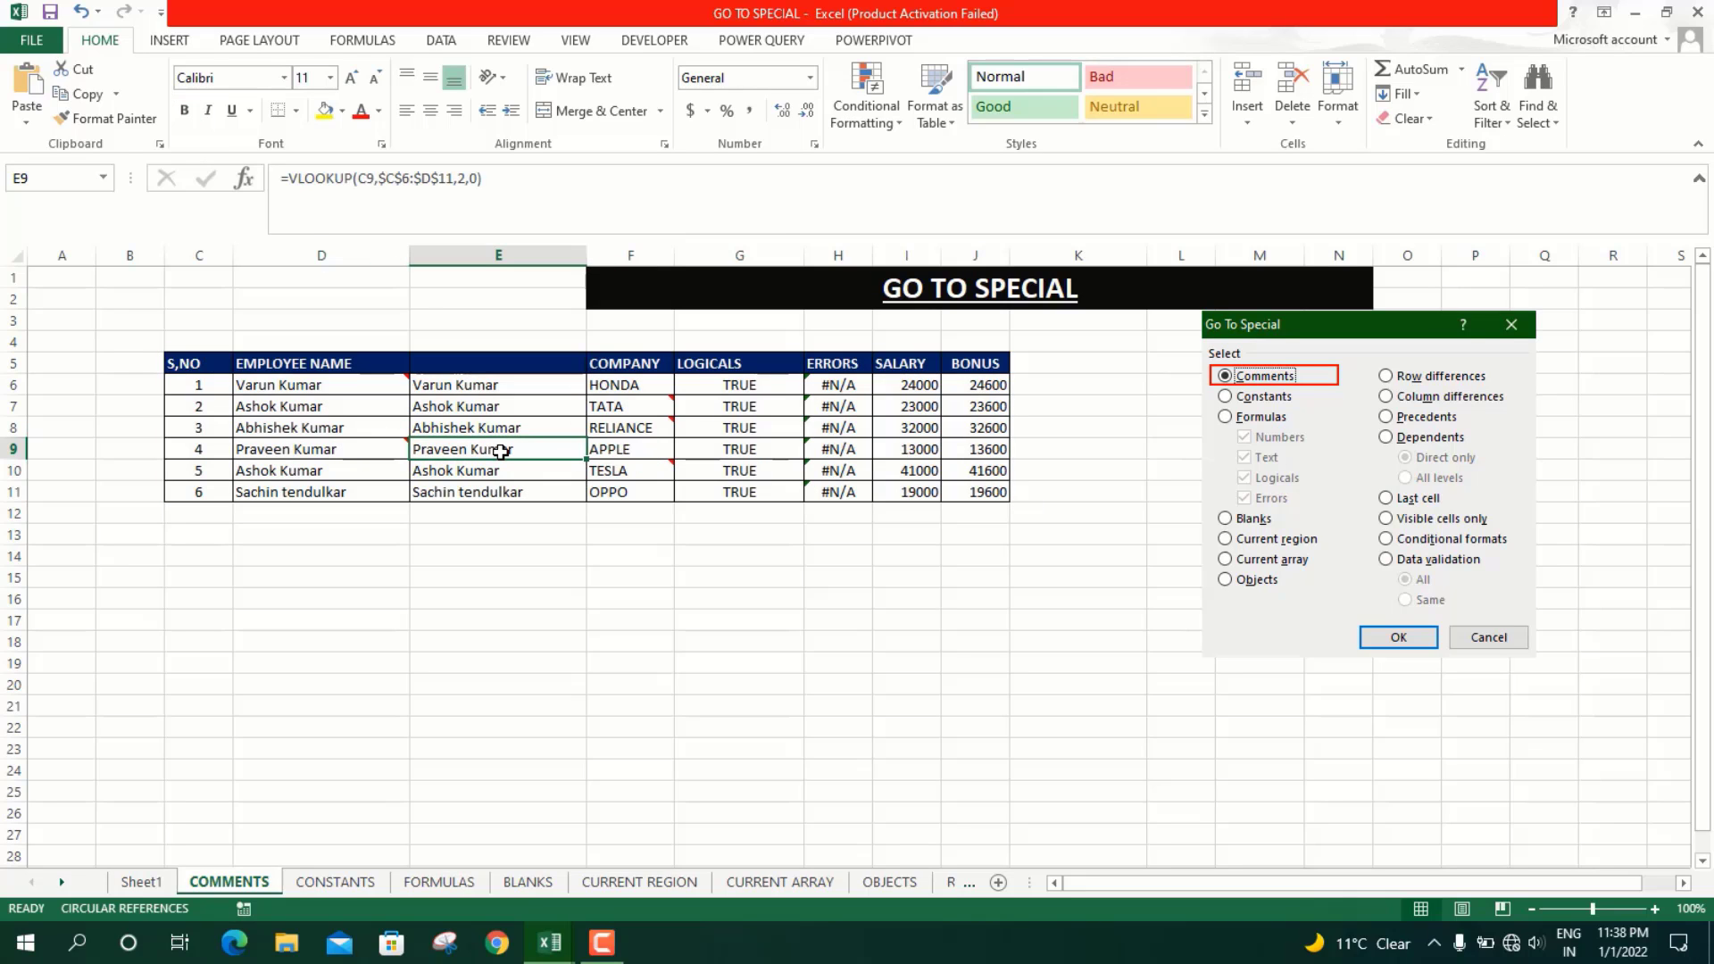
pyautogui.hotkey('ctrl', 'g')
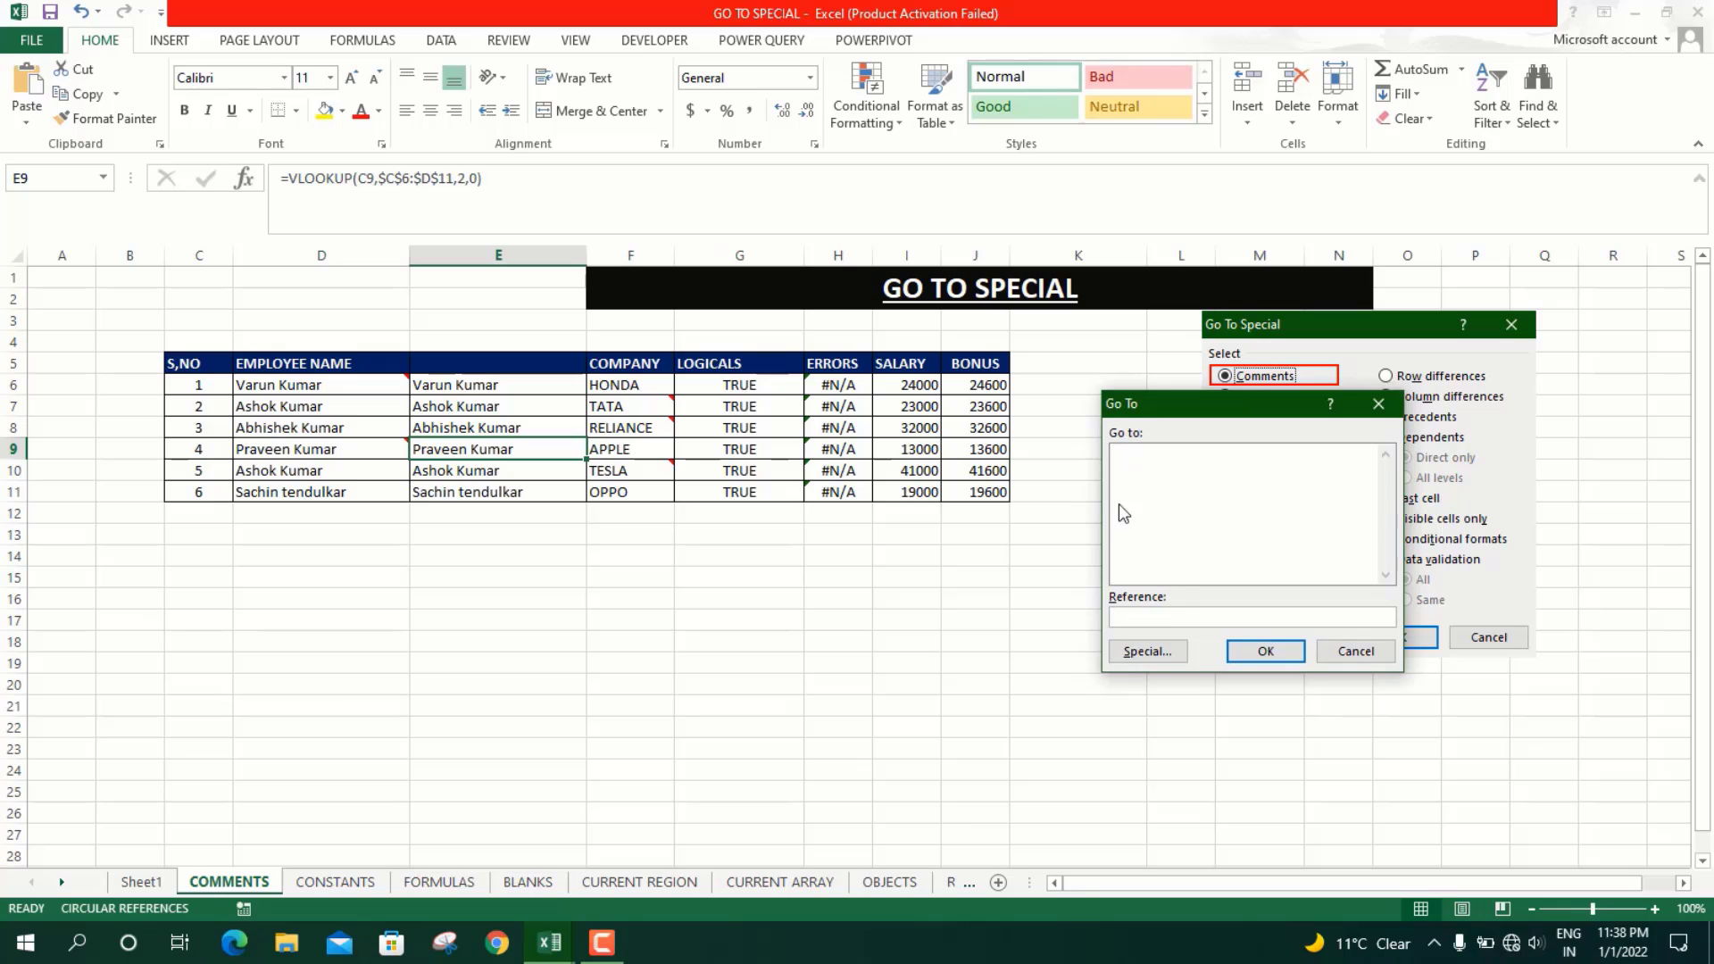
pyautogui.click(1149, 652)
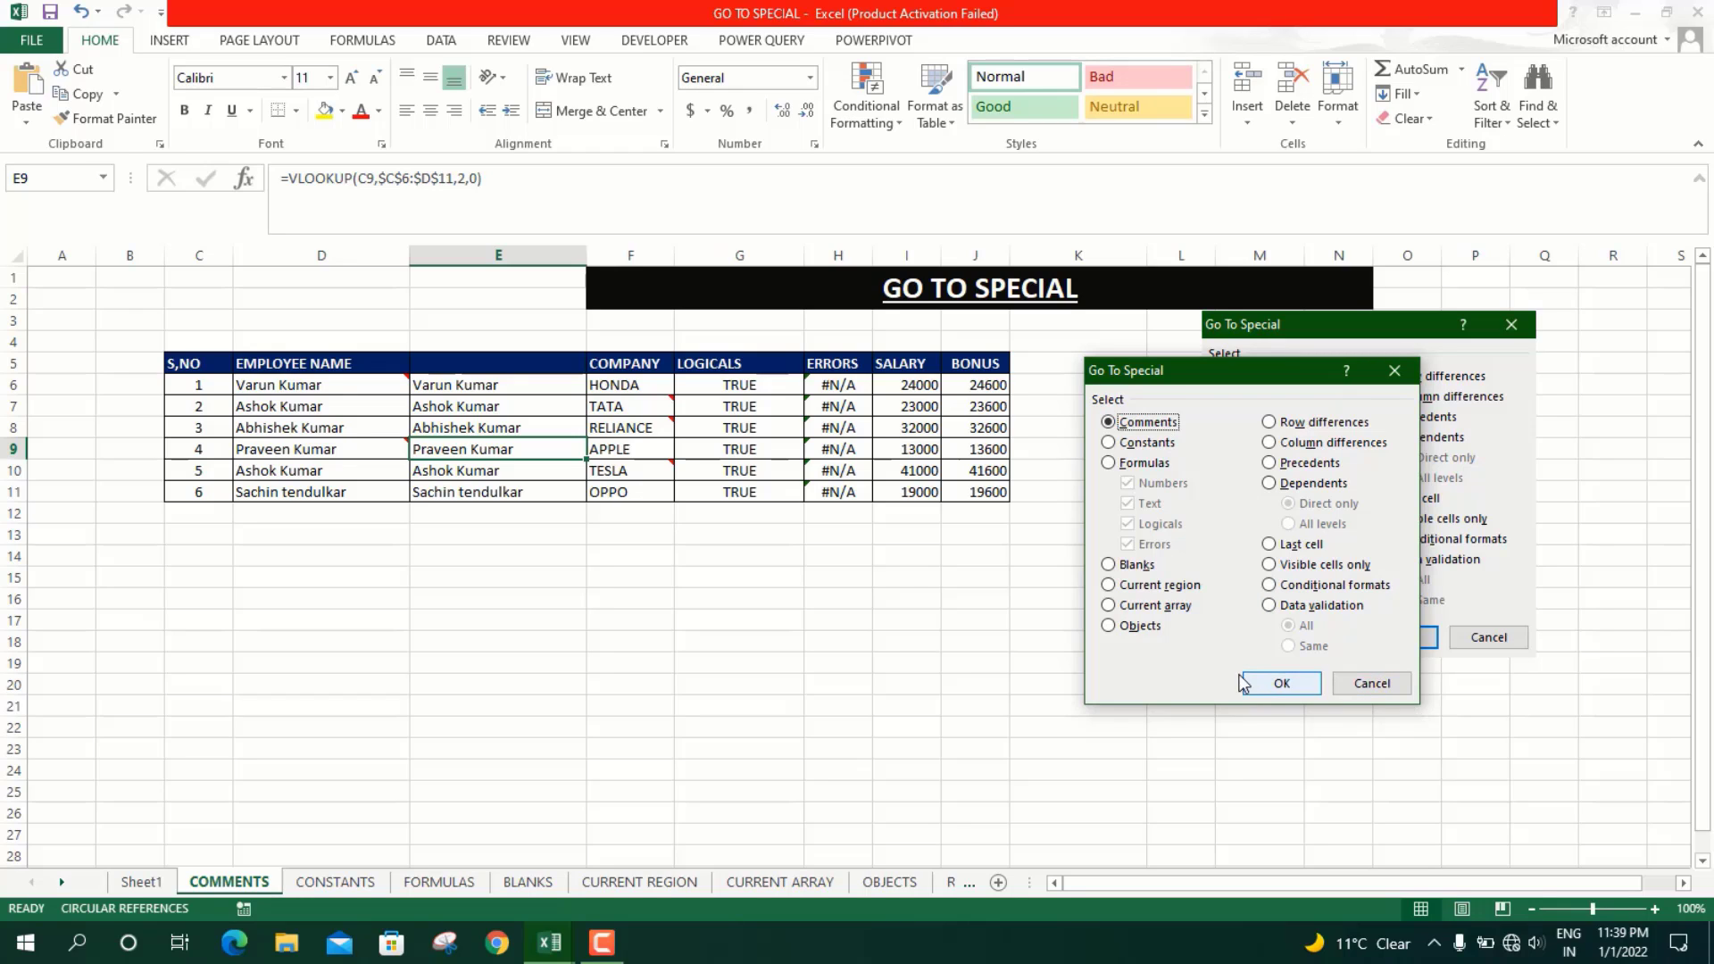
pyautogui.click(1263, 689)
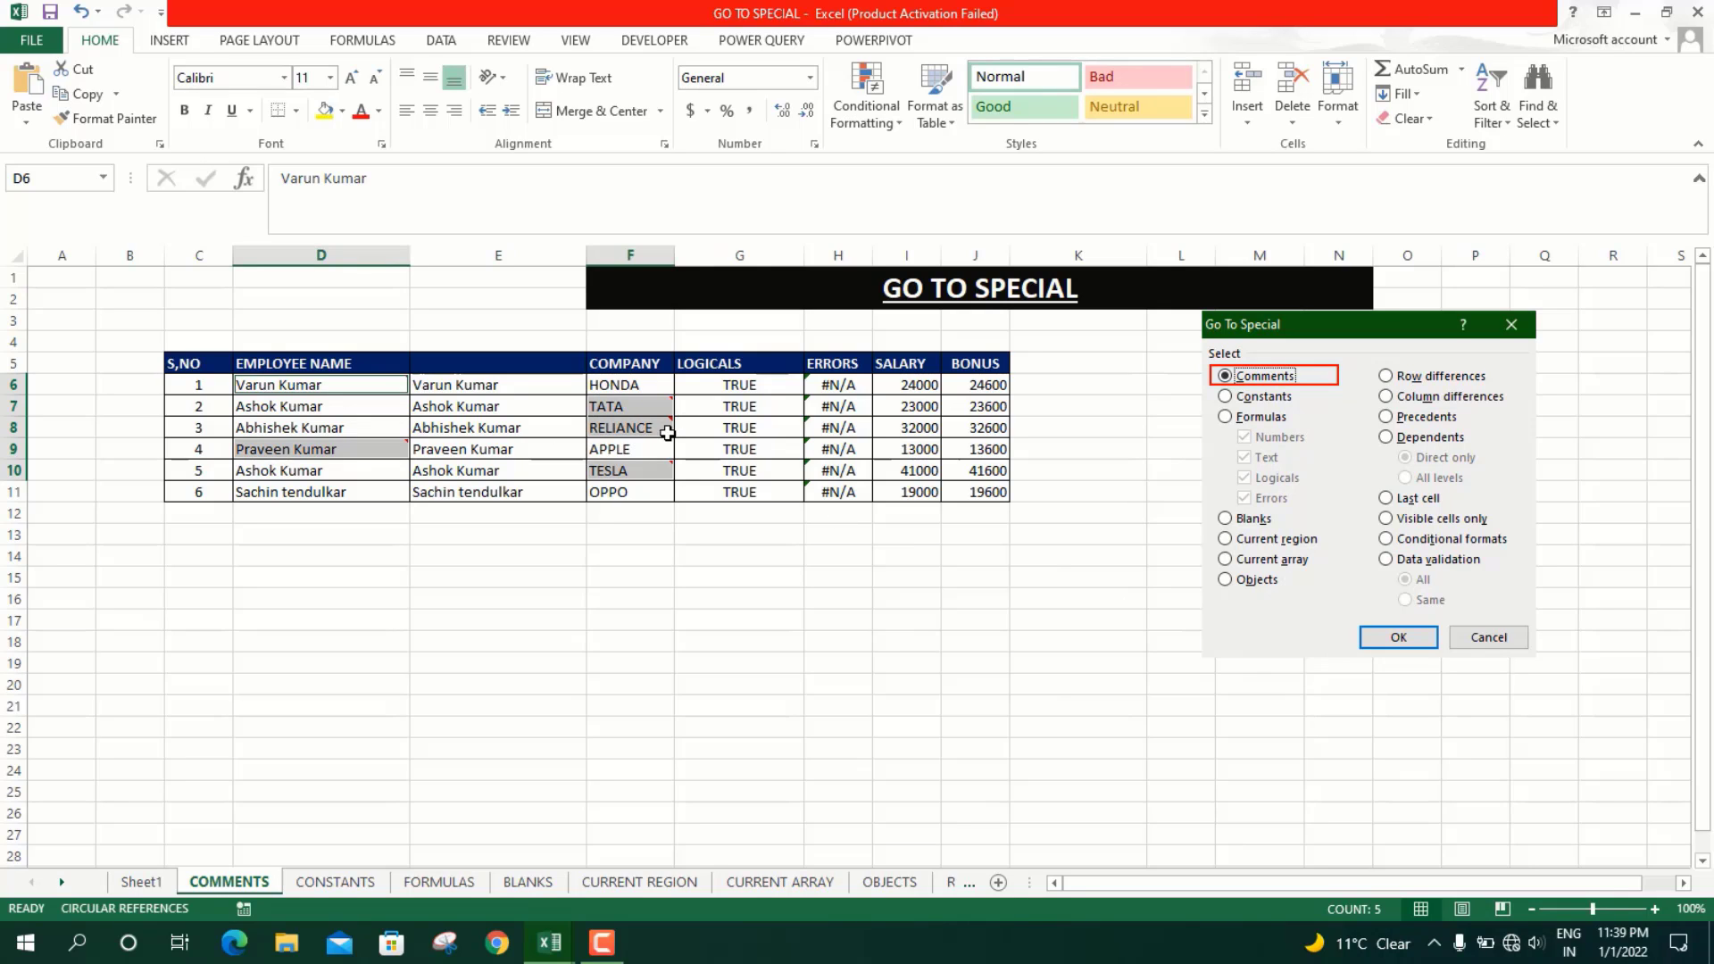
# Read the comments on the selected employee and company cells, and show the commands available for working with comments
pyautogui.moveTo(668, 433)
pyautogui.moveTo(383, 451)
pyautogui.moveTo(627, 409)
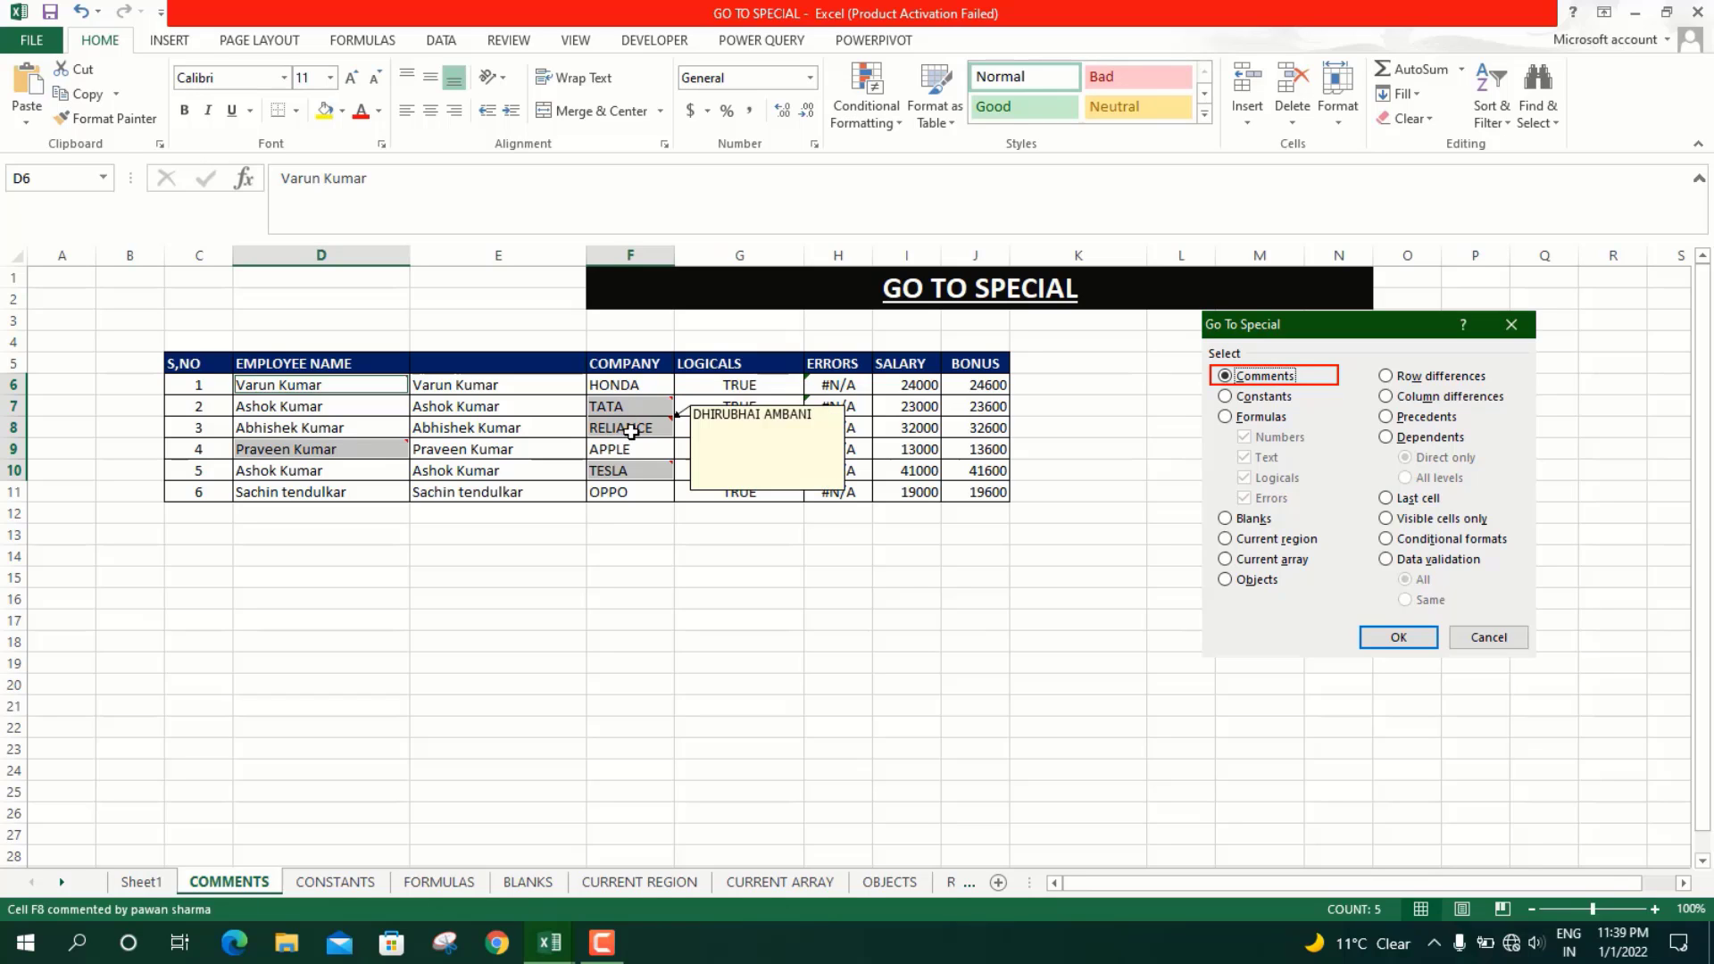
pyautogui.moveTo(633, 468)
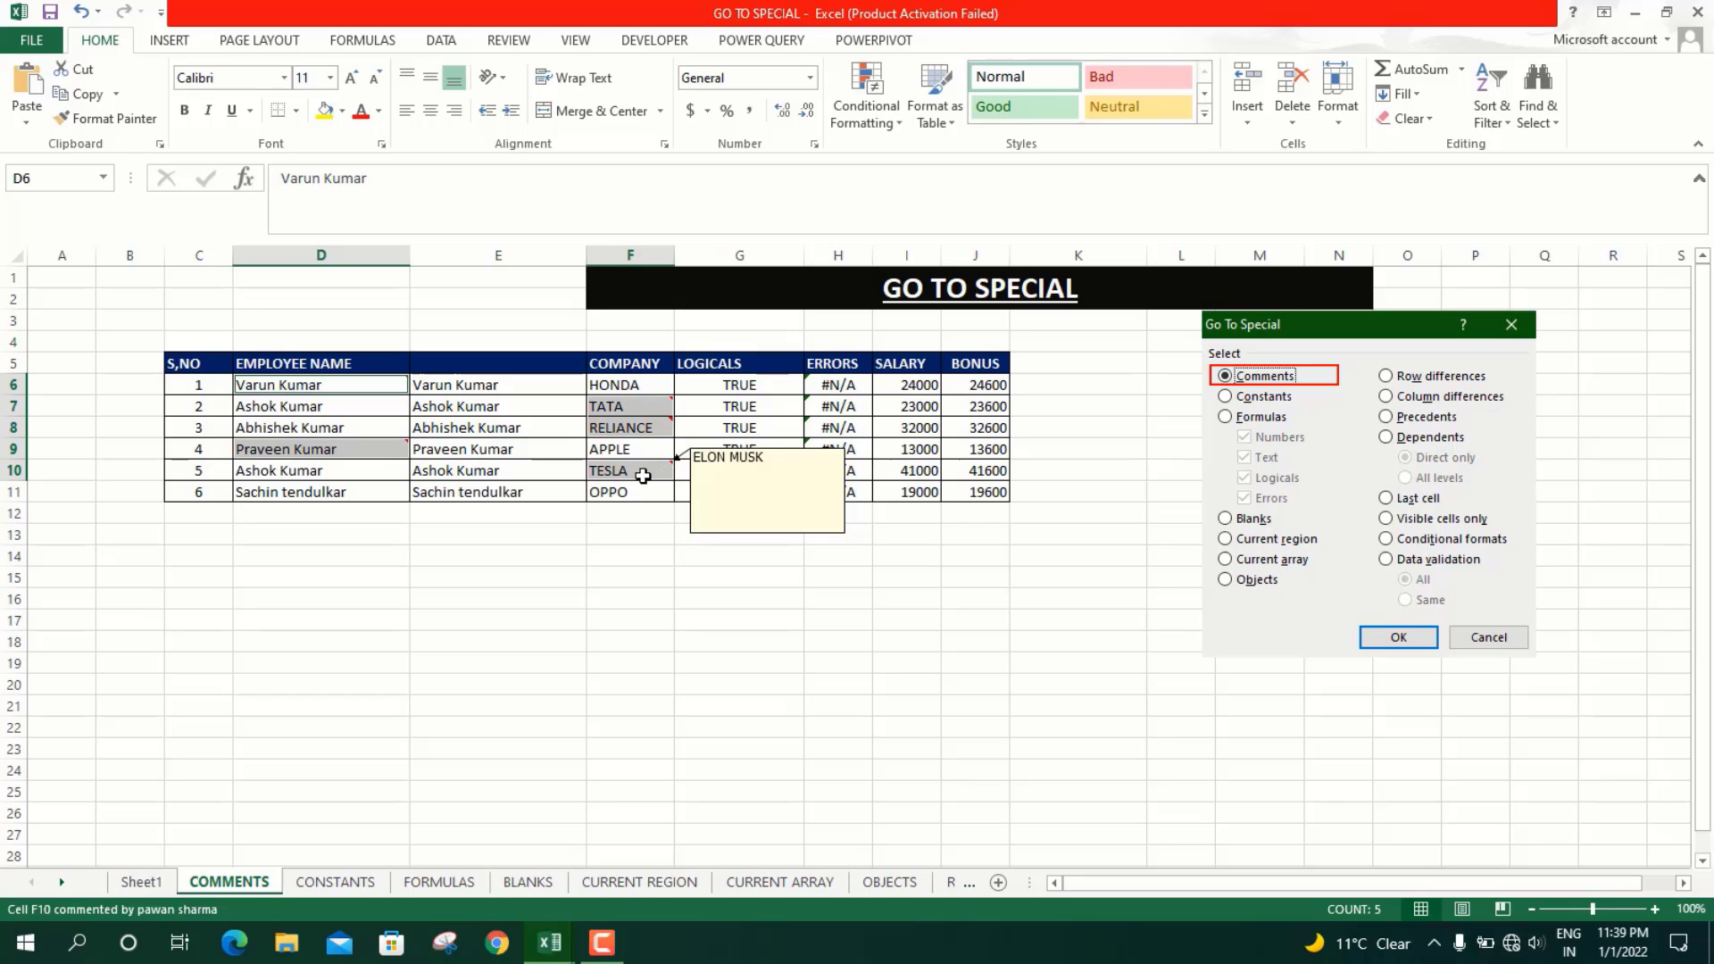
pyautogui.rightClick(643, 476)
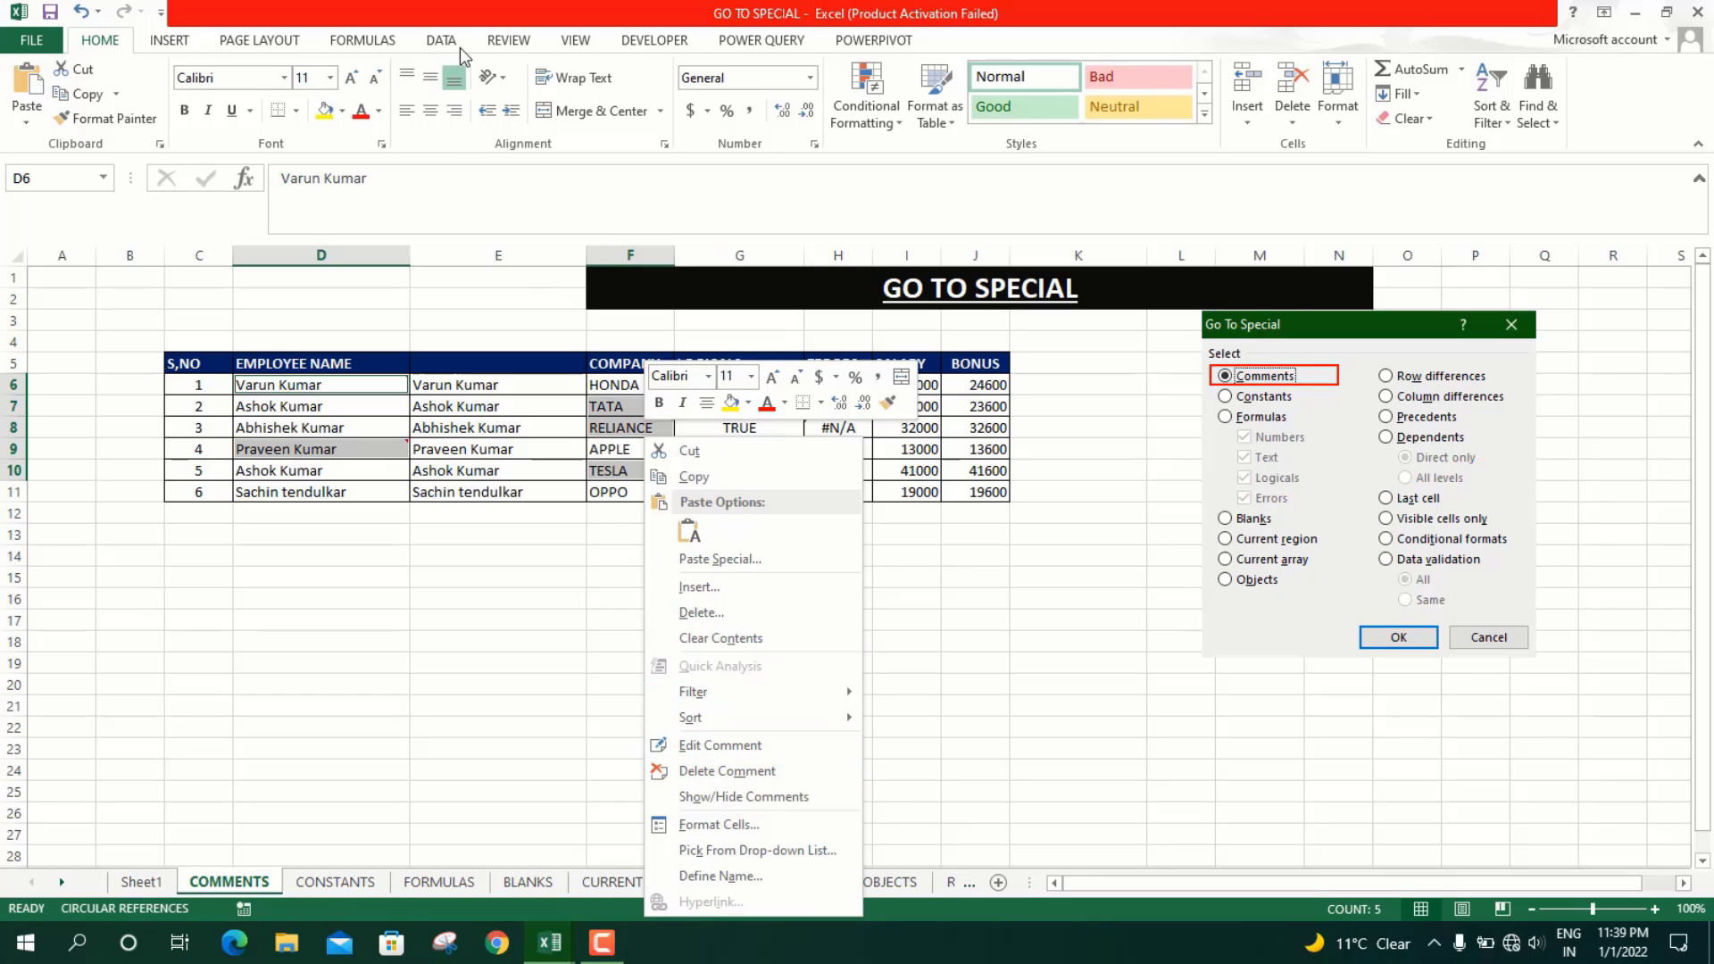
pyautogui.click(515, 45)
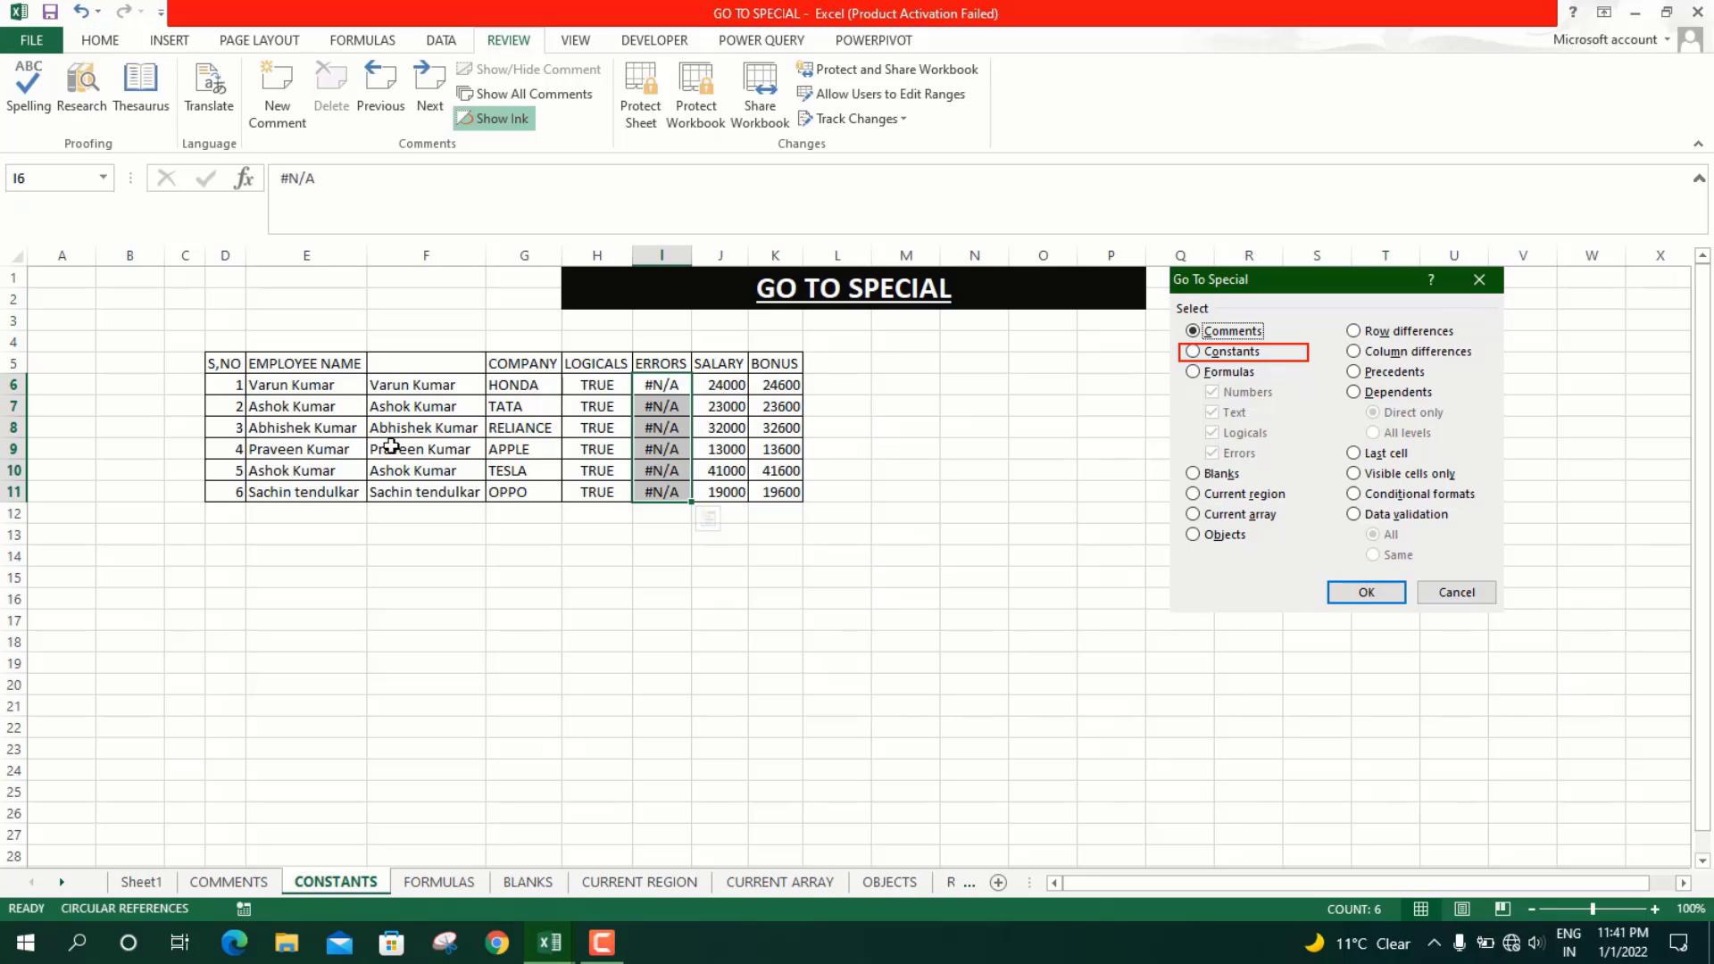
# Inspect the contents of an employee name cell and an ERRORS cell on the CONSTANTS sheet
pyautogui.click(360, 455)
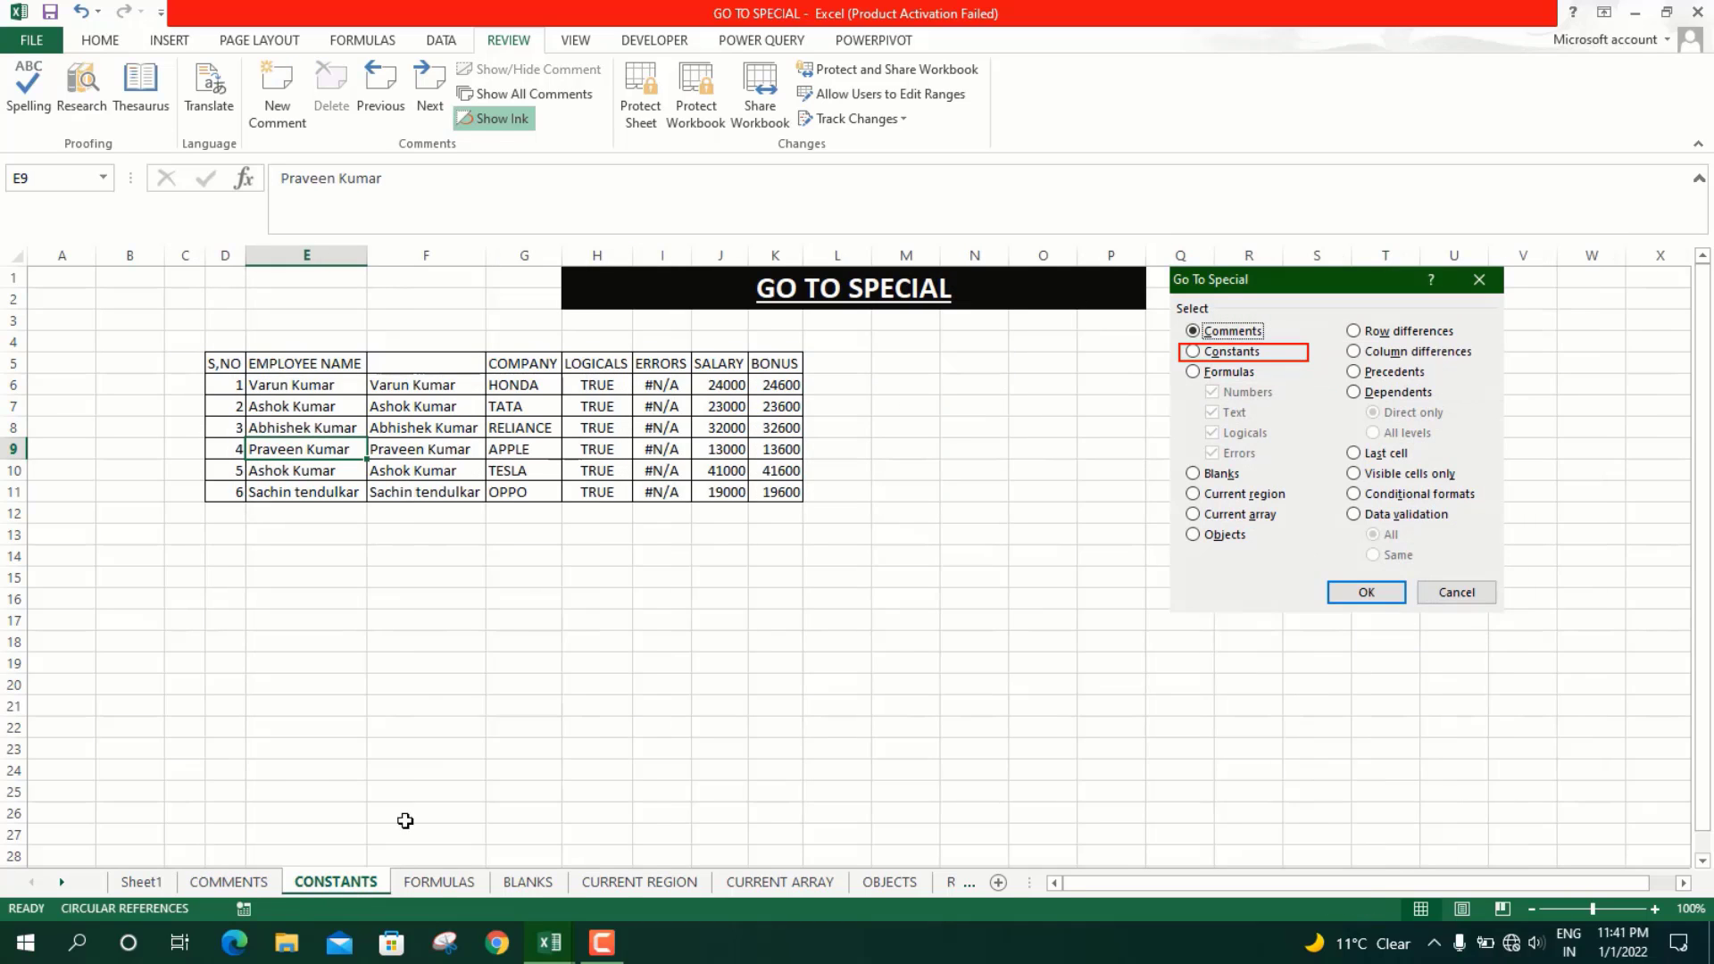
pyautogui.click(662, 433)
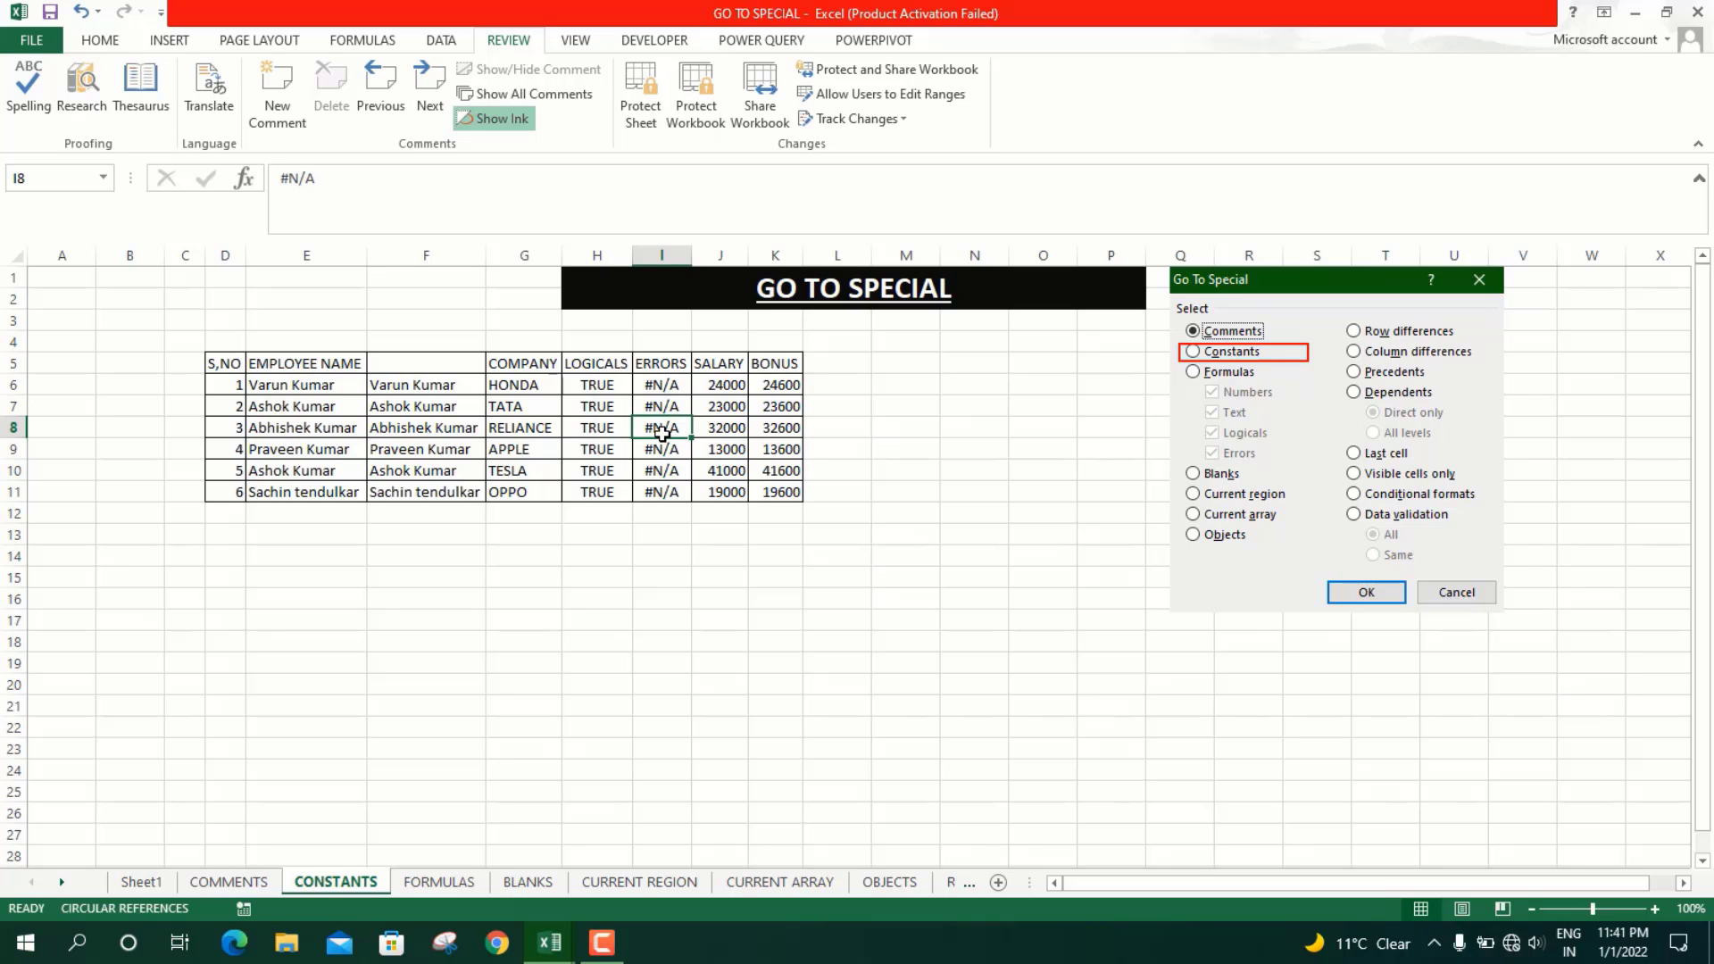
# On the COMMENTS sheet, use Go To Special to select only the constants that are numbers, excluding text, logicals and errors
pyautogui.click(228, 882)
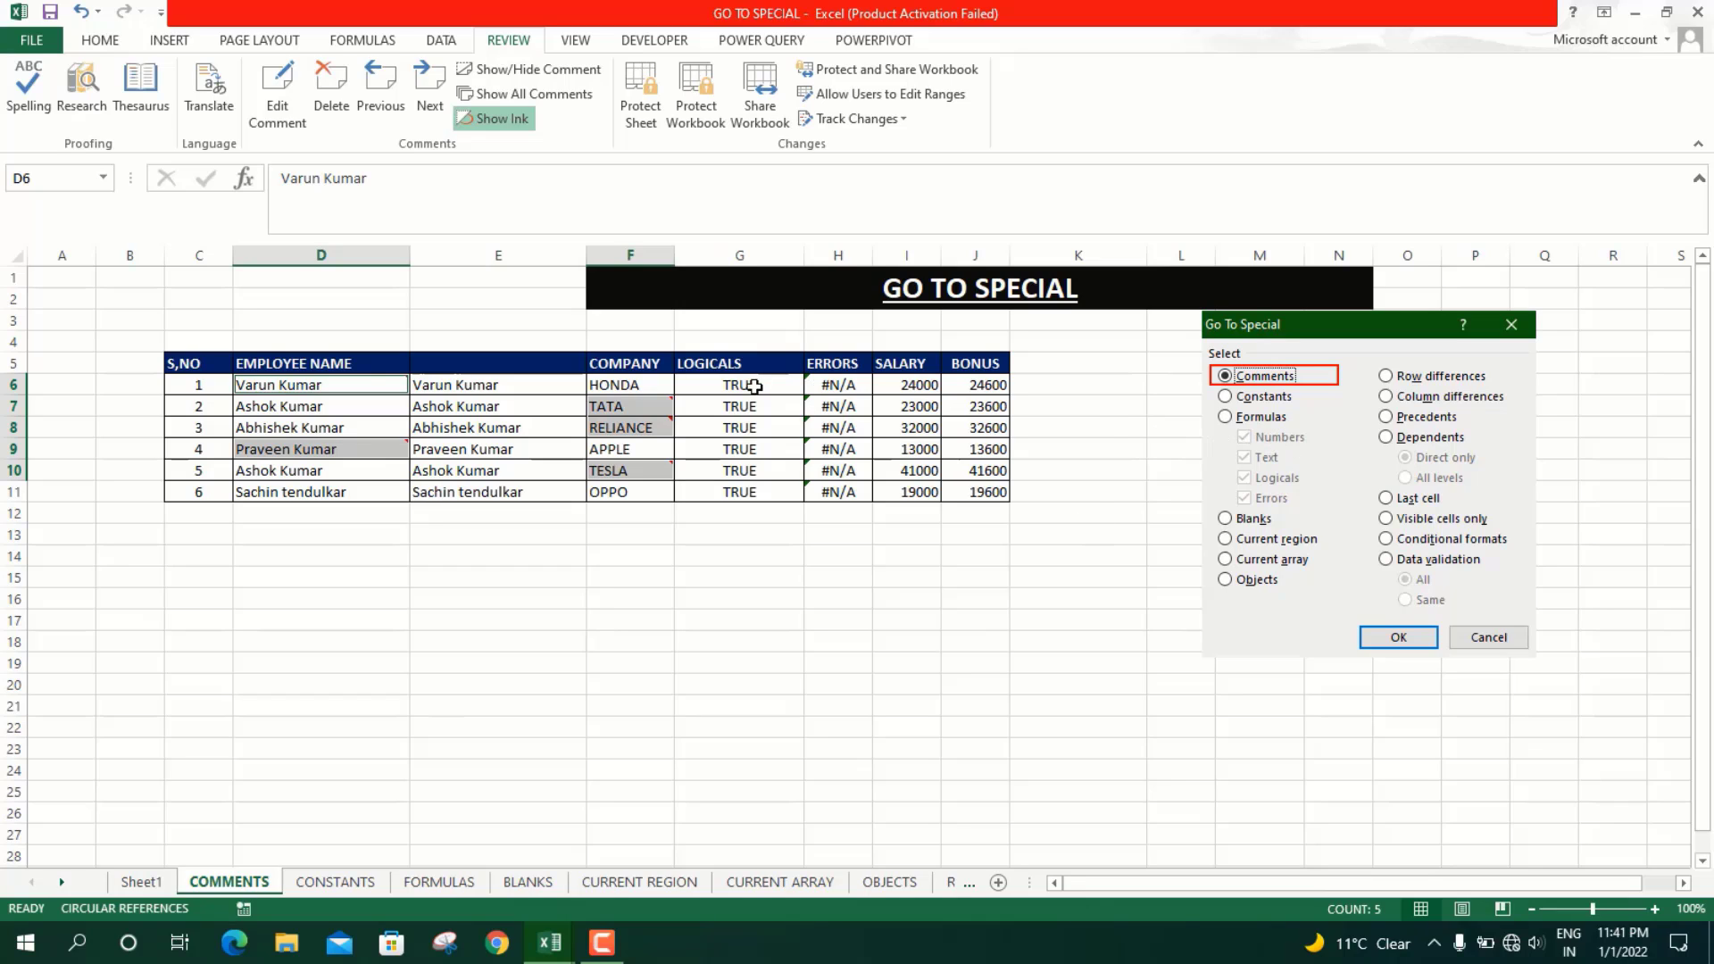
pyautogui.click(500, 425)
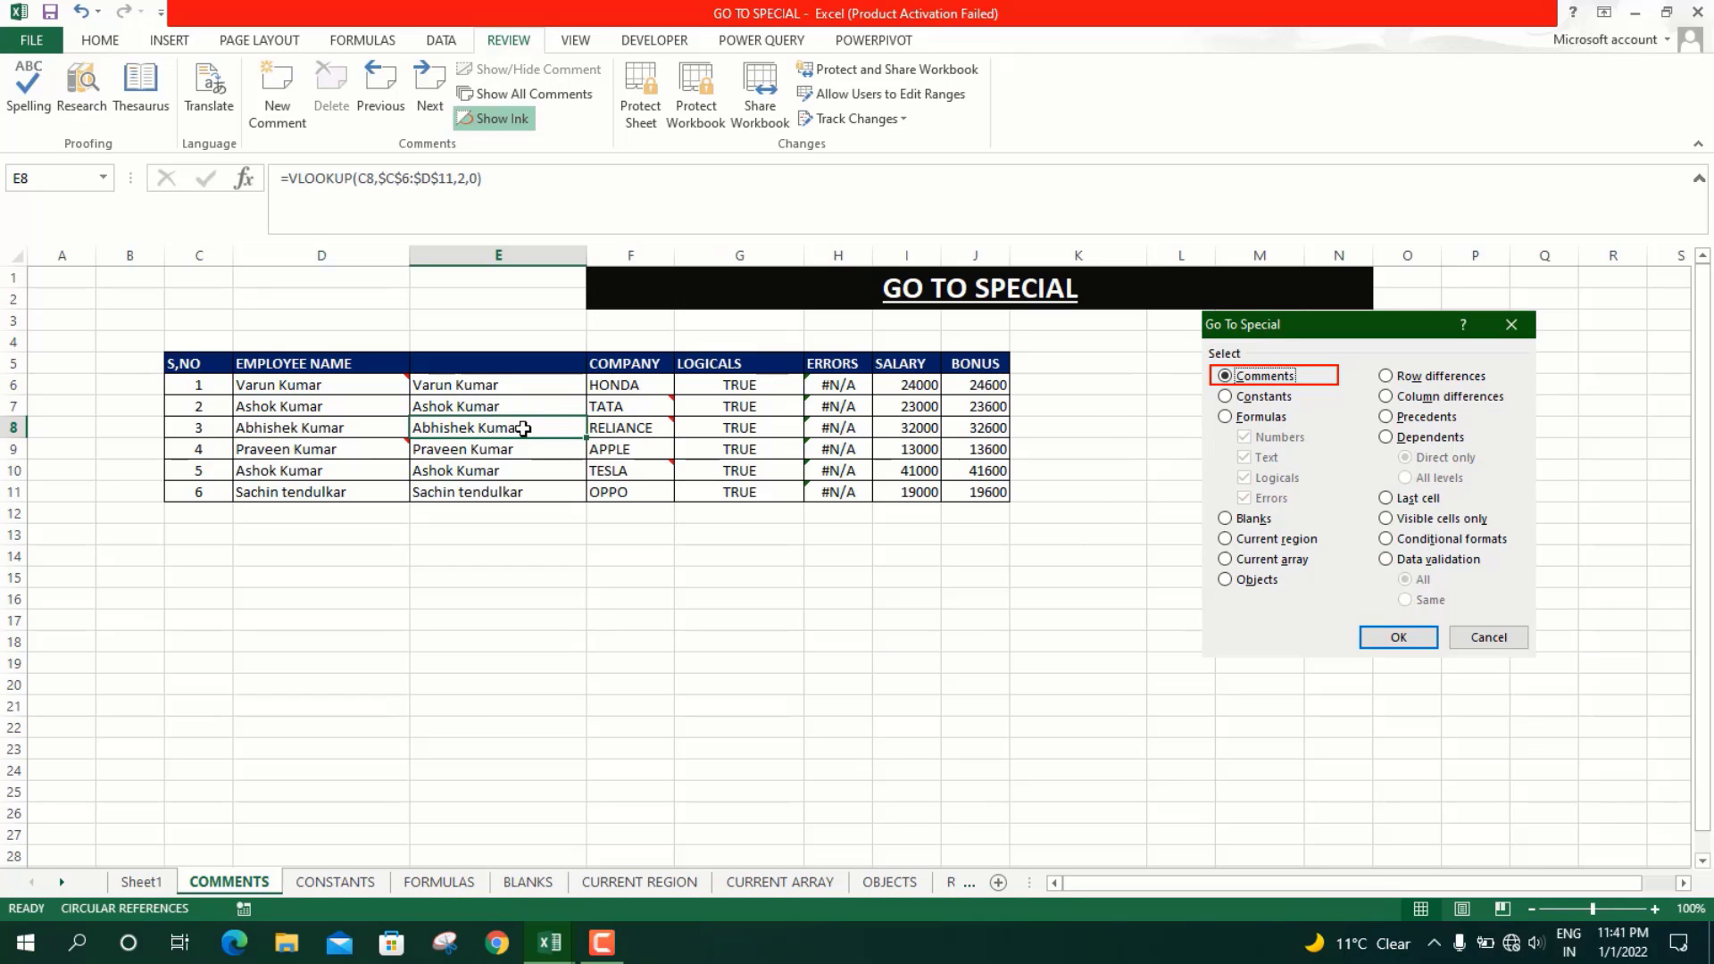
pyautogui.hotkey('ctrl', 'g')
pyautogui.click(1130, 660)
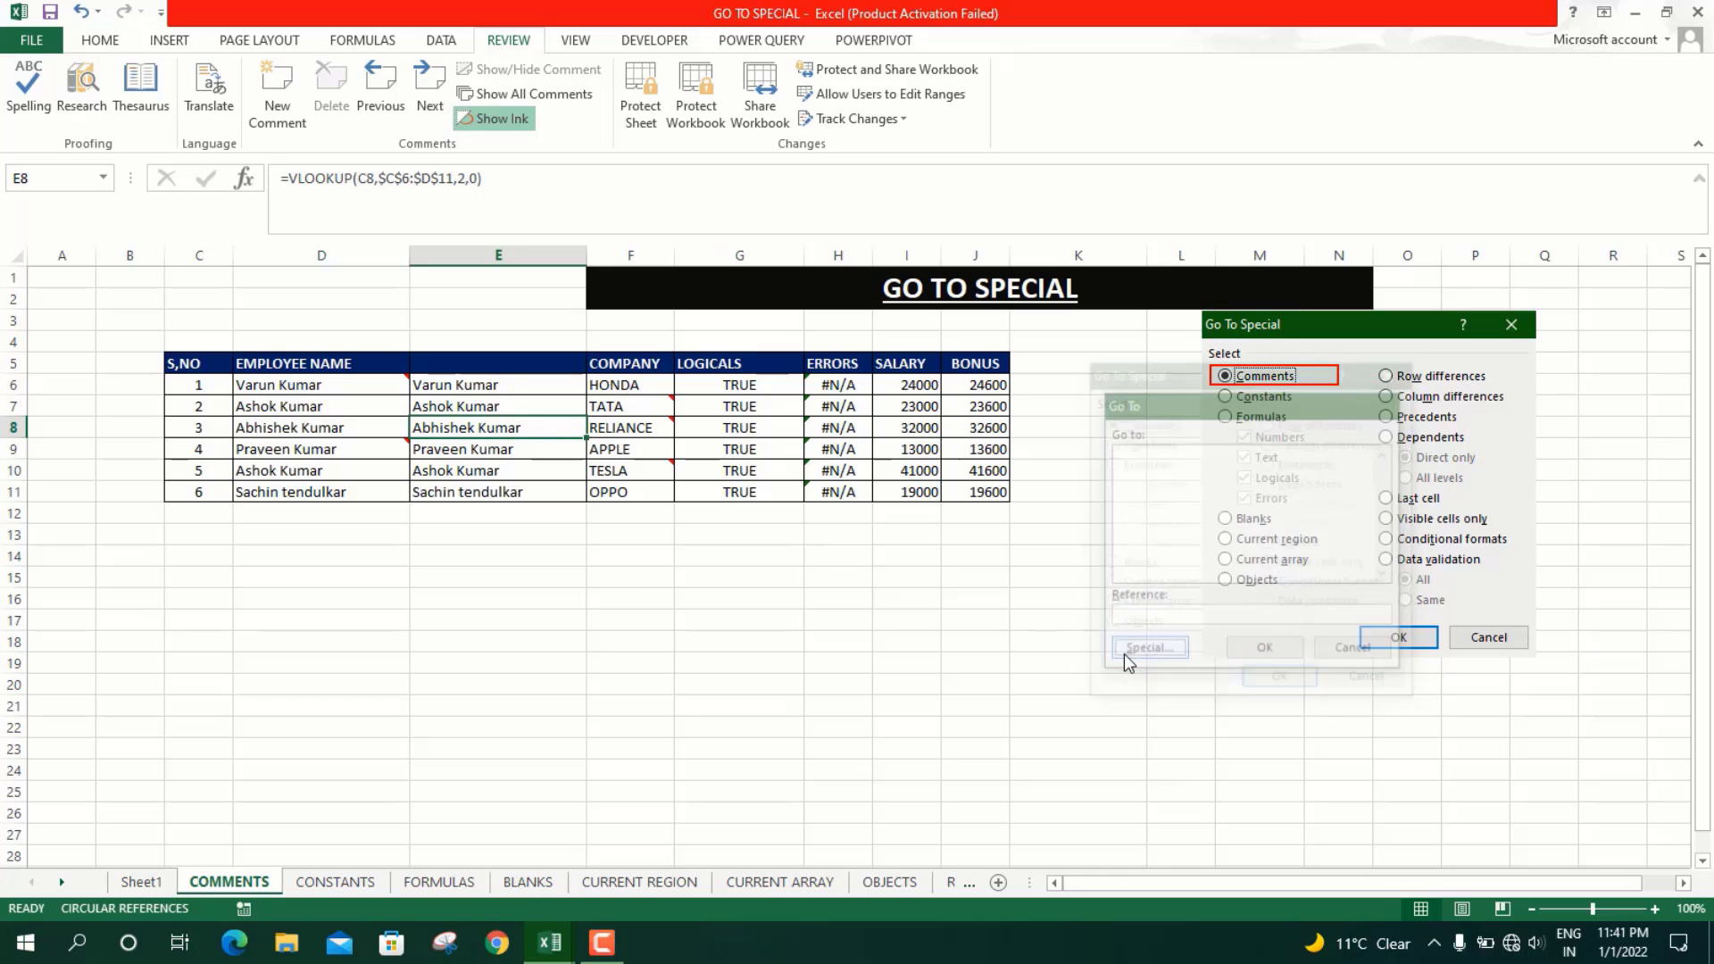
pyautogui.click(1110, 444)
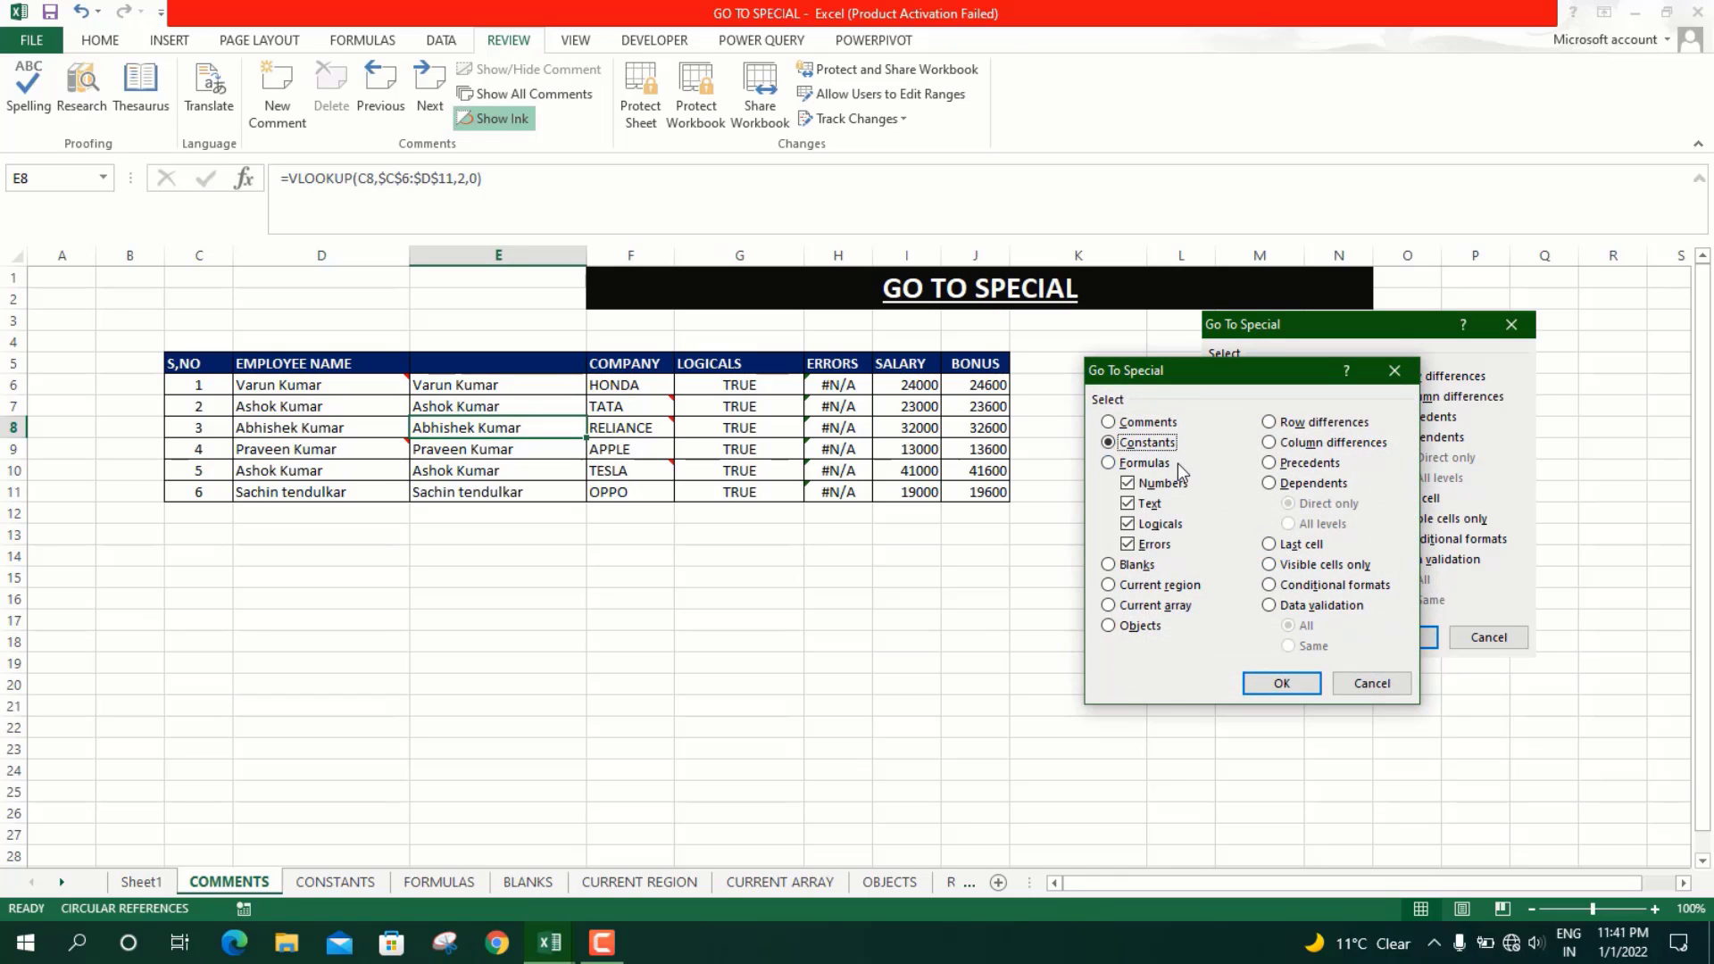
pyautogui.click(1128, 503)
pyautogui.click(1129, 525)
pyautogui.click(1129, 544)
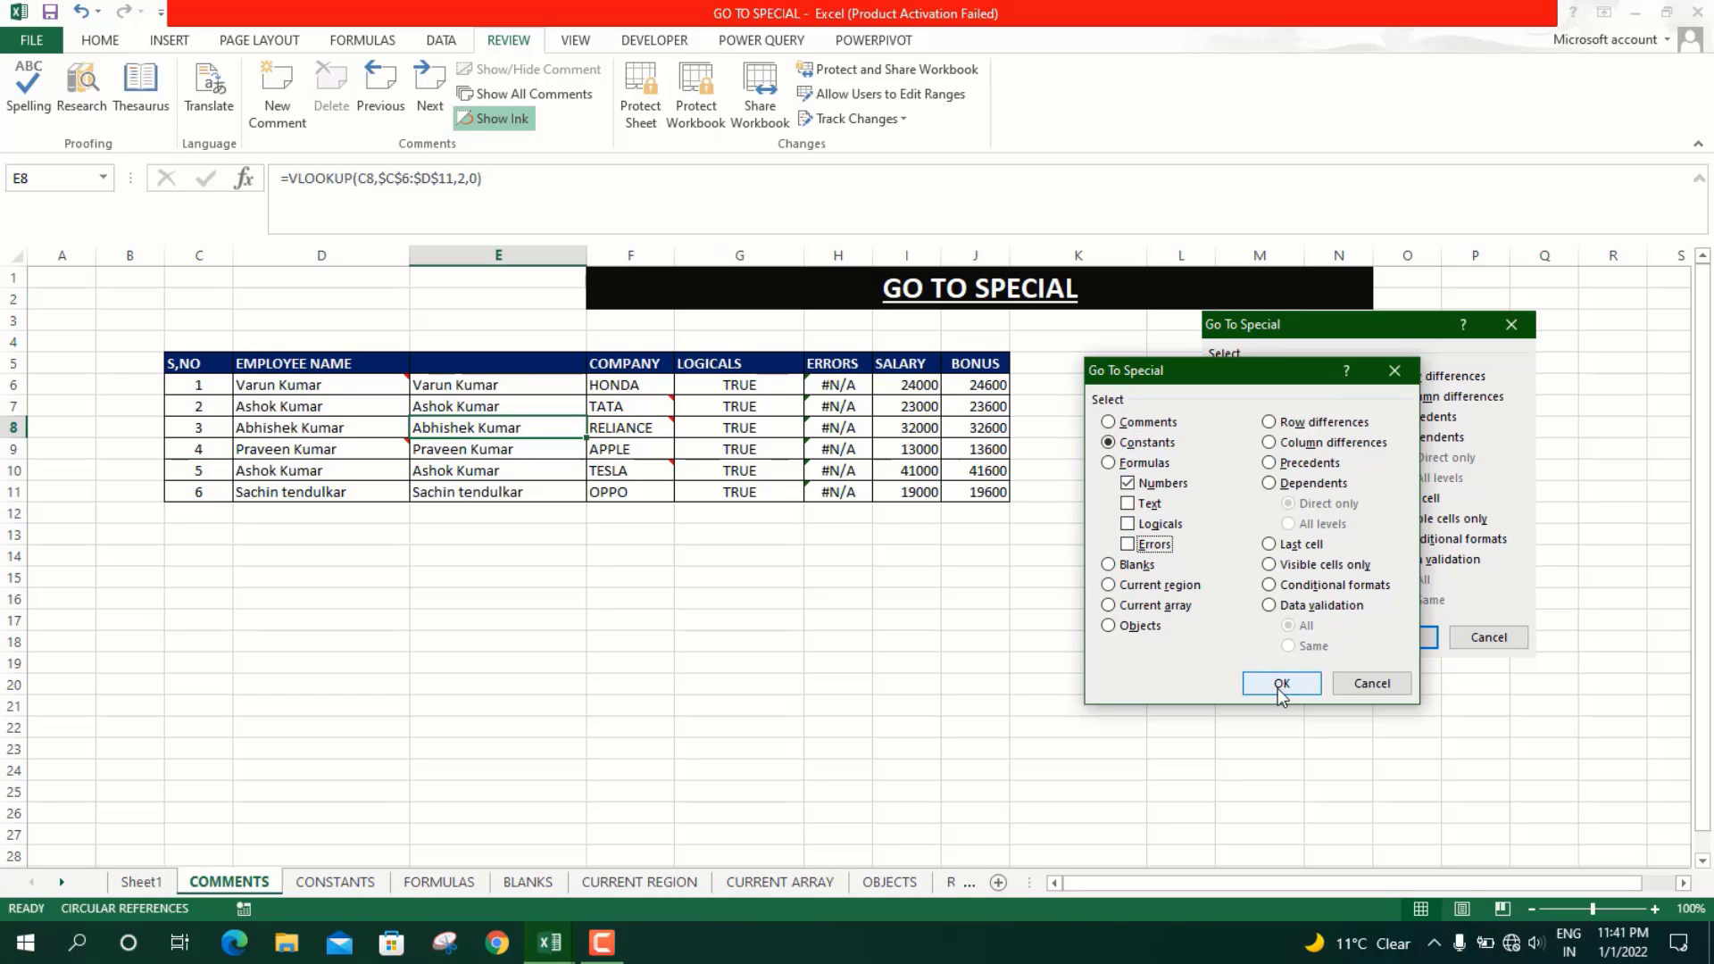
pyautogui.click(1283, 684)
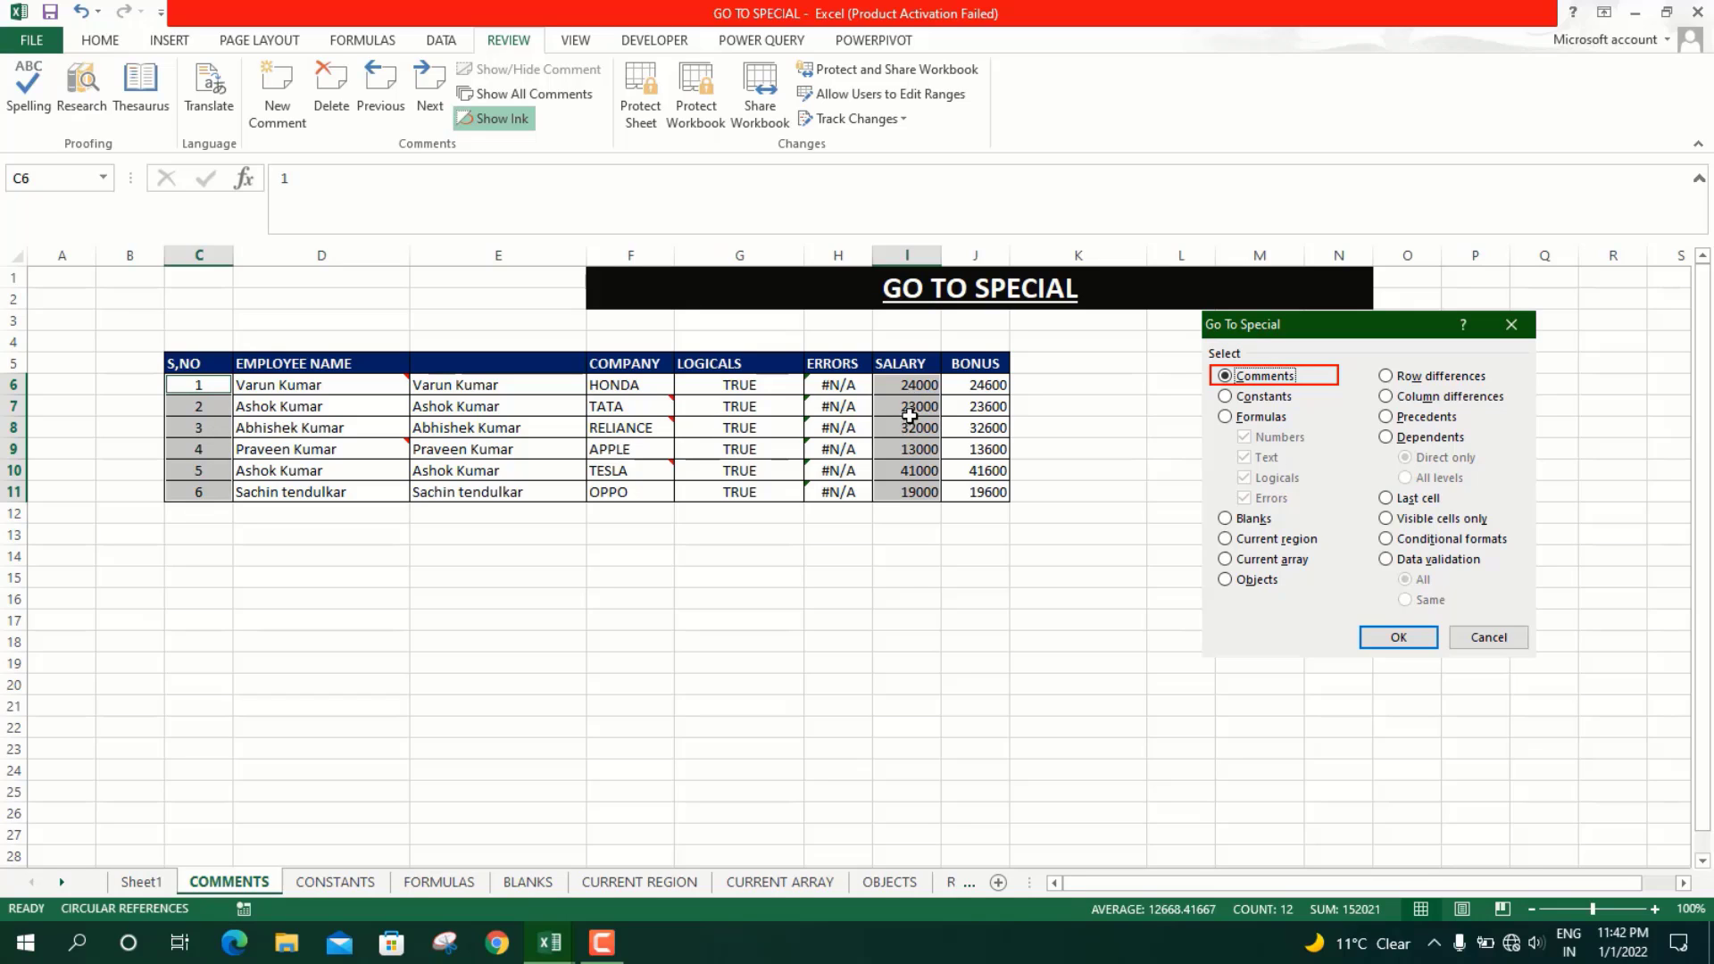
# Compare the contents of the SALARY and BONUS cells in row 7 to tell a constant from a formula
pyautogui.click(908, 406)
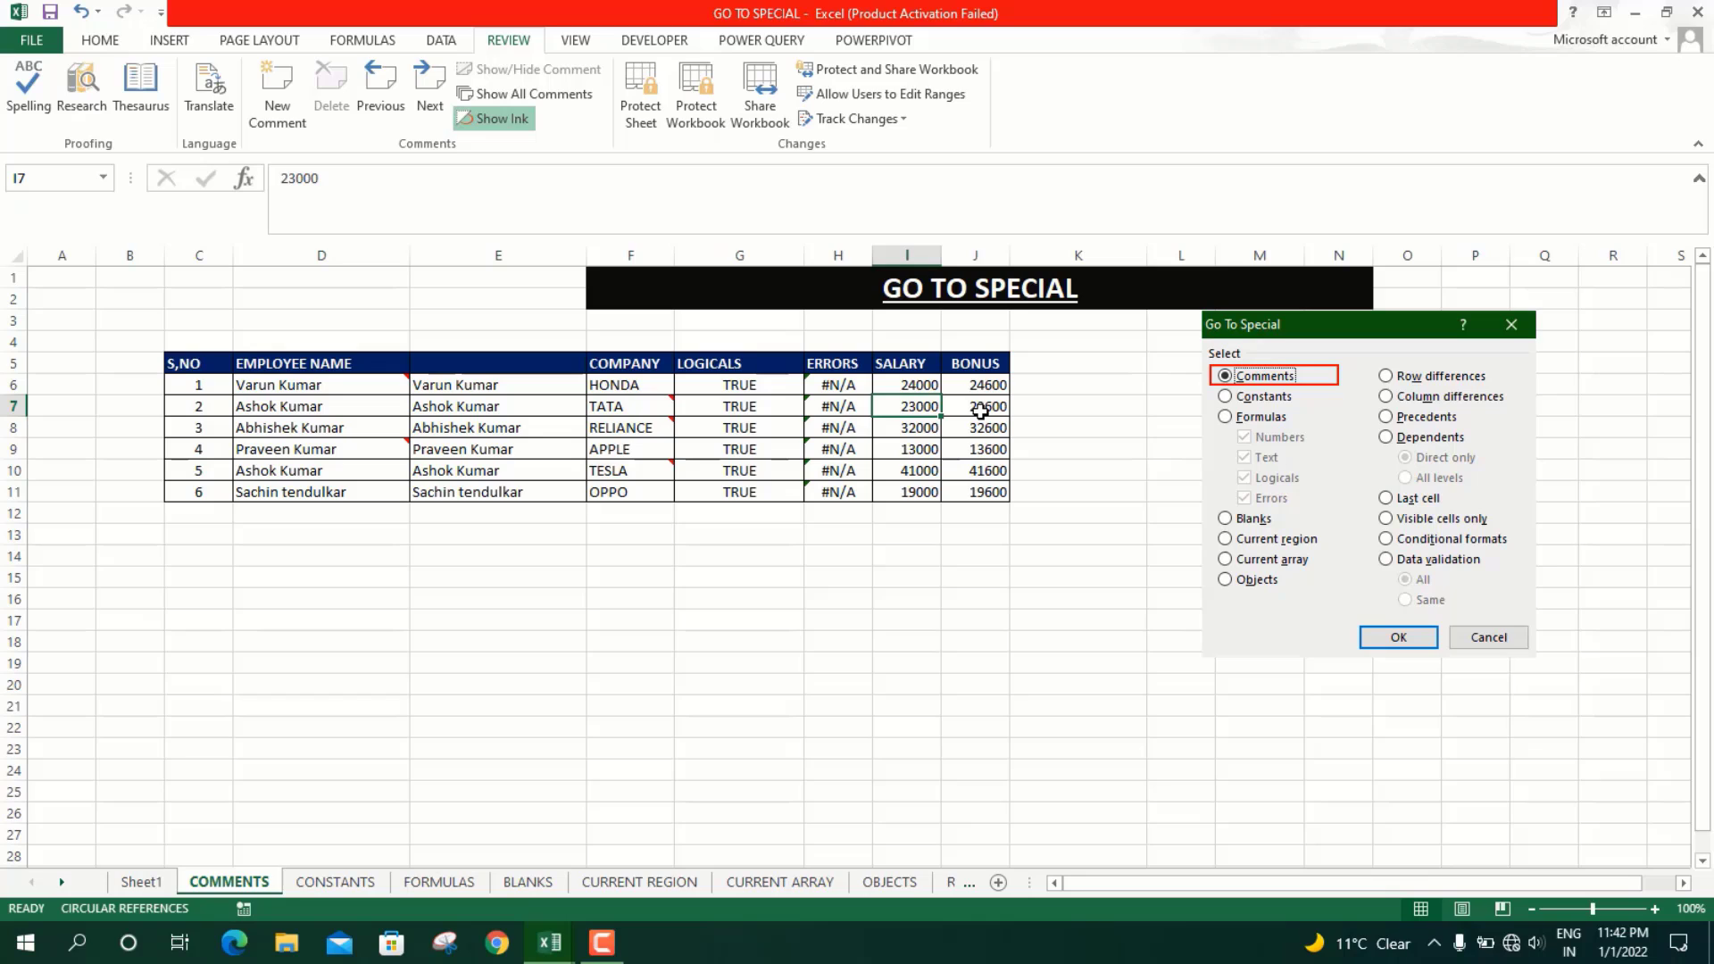
pyautogui.click(980, 411)
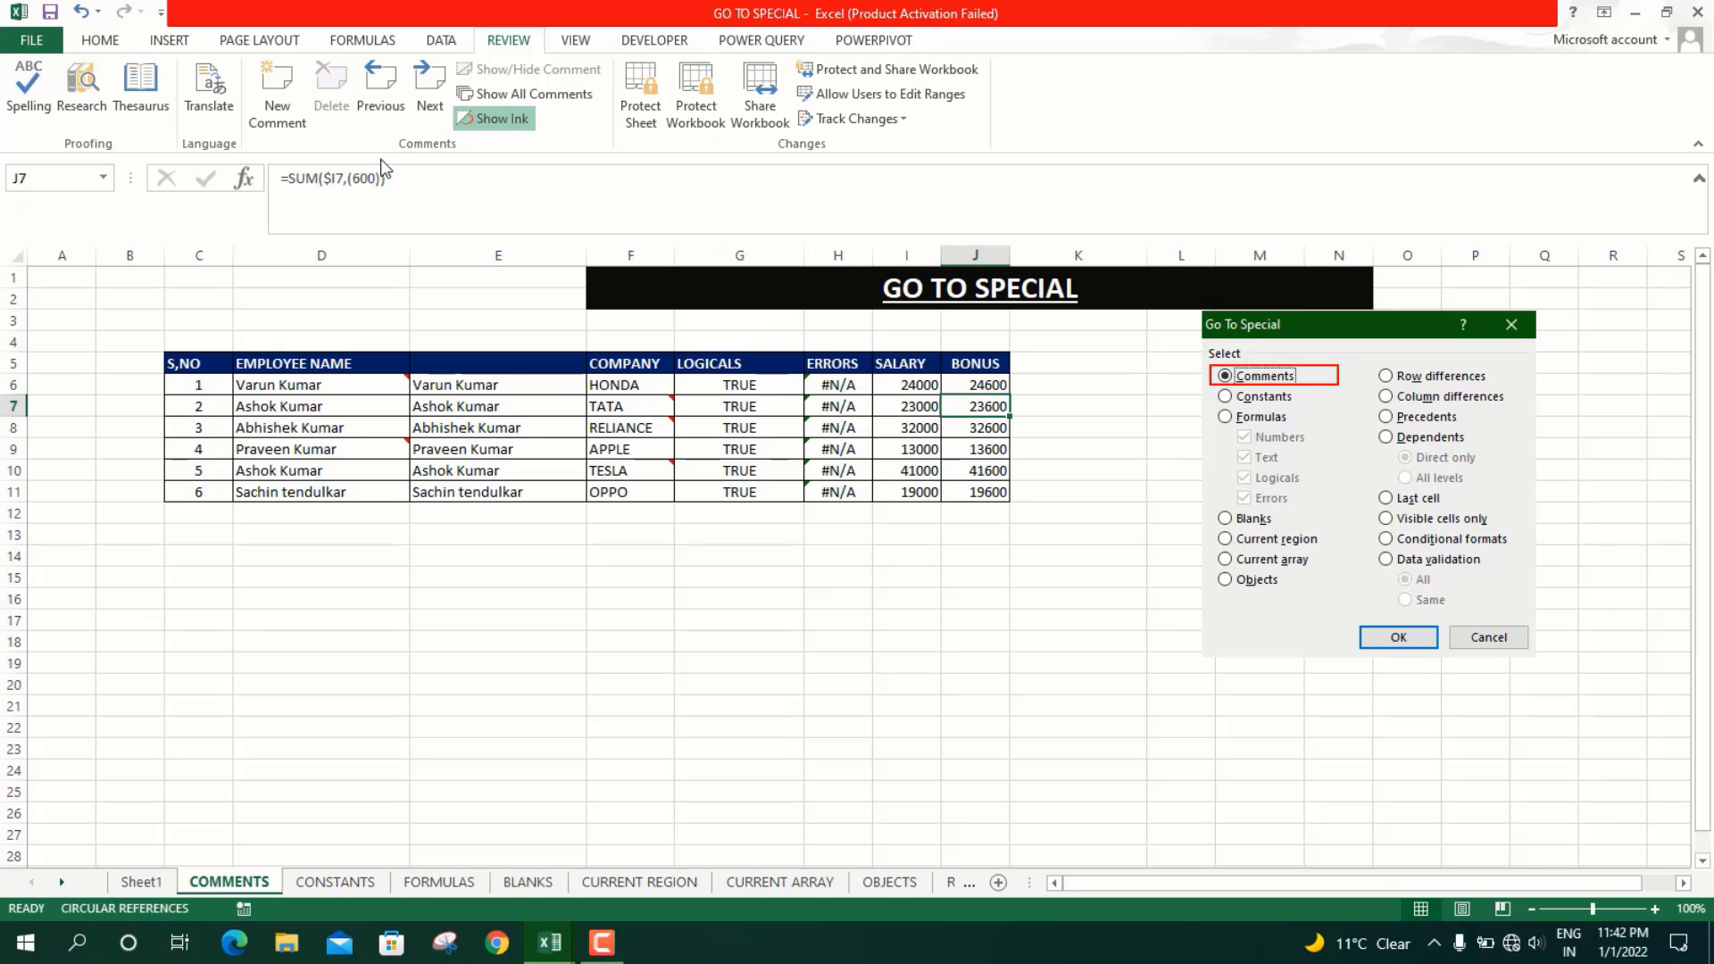
pyautogui.moveTo(251, 450)
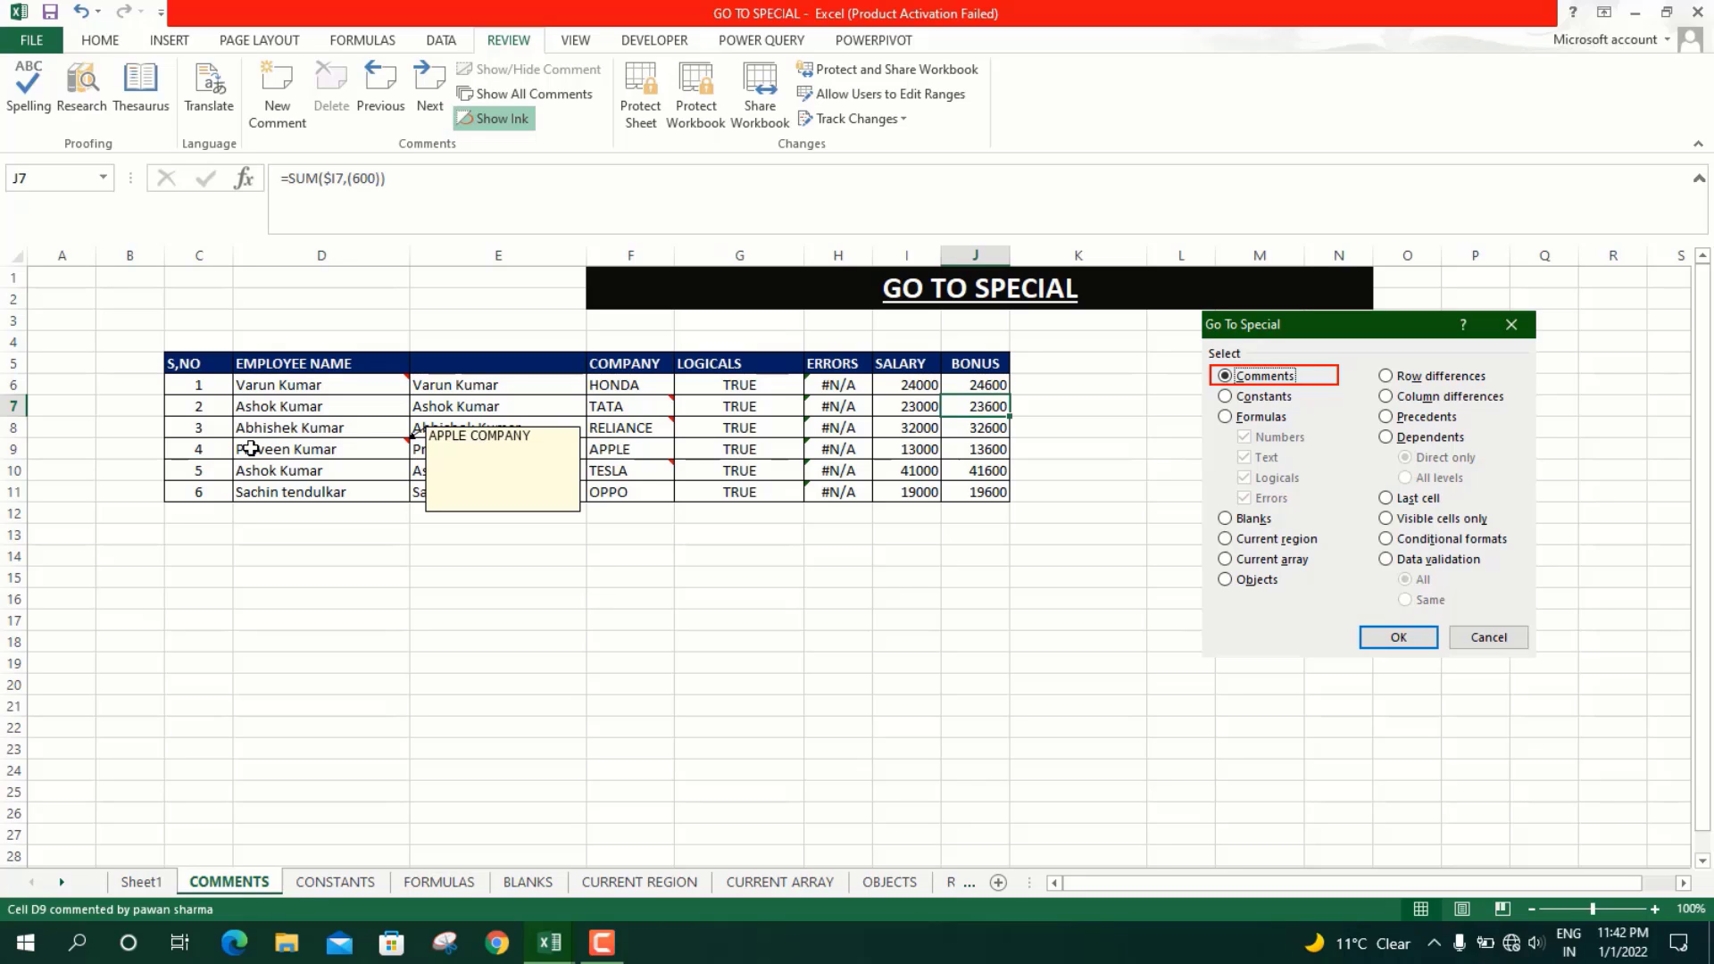
# Use Go To Special to select only the text constants, excluding numbers, logicals and errors, and check the lookup cell E9
pyautogui.click(416, 408)
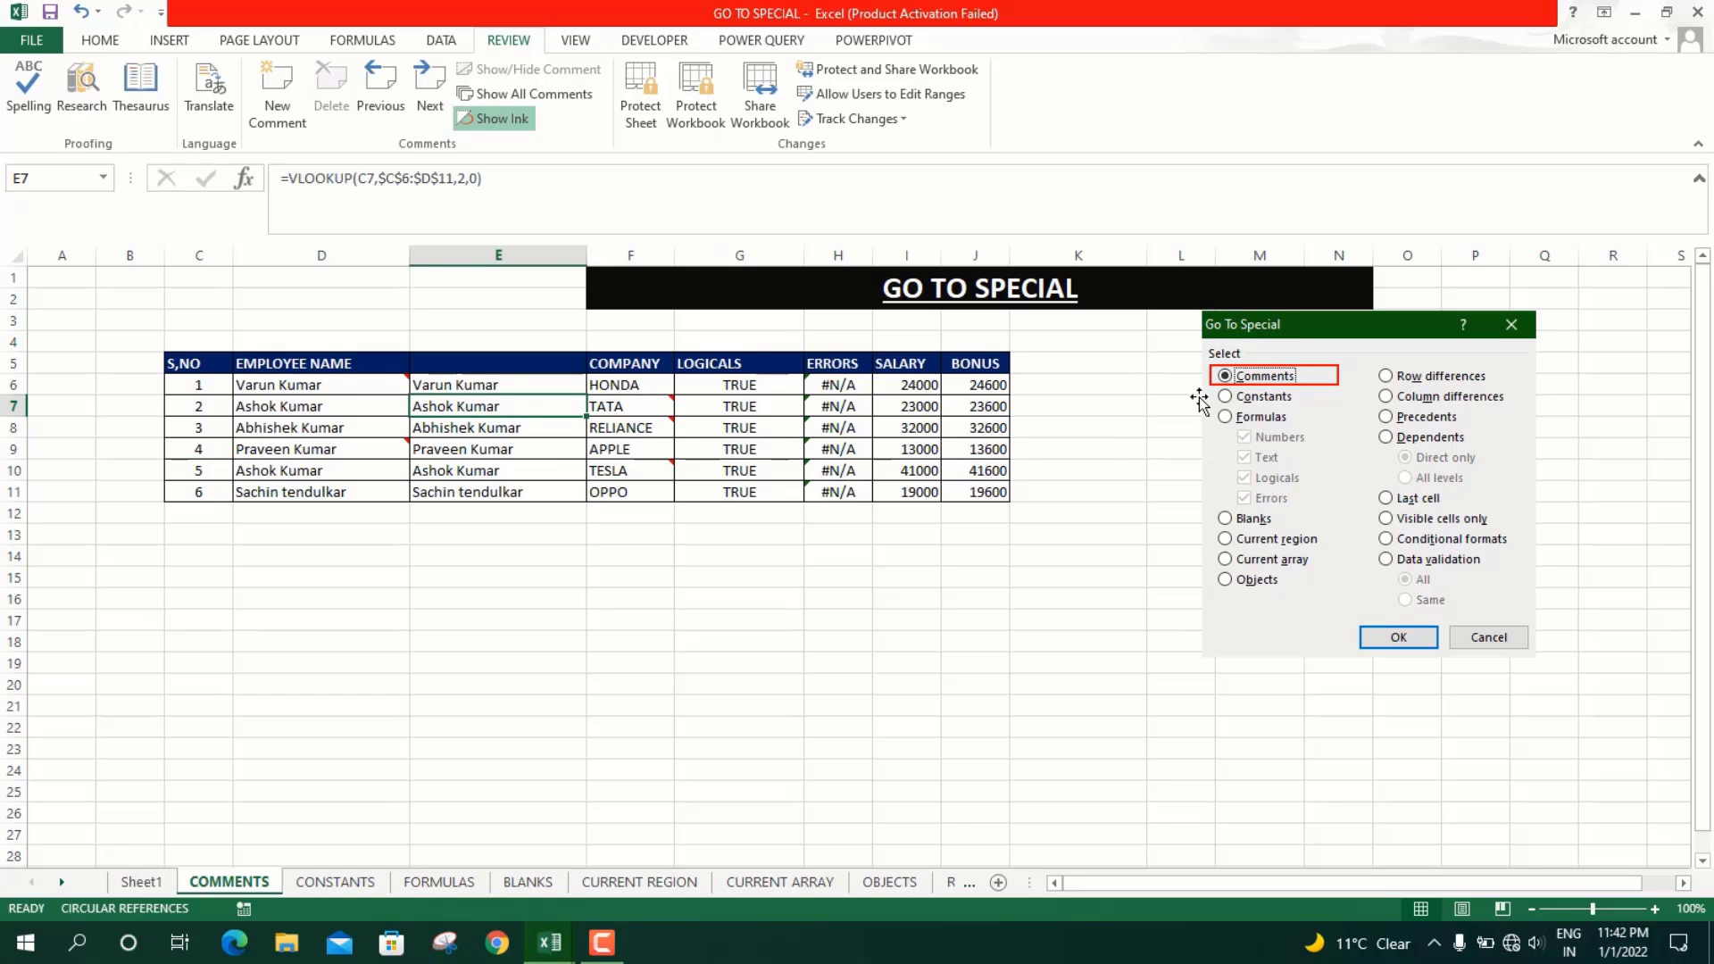
pyautogui.hotkey('ctrl', 'g')
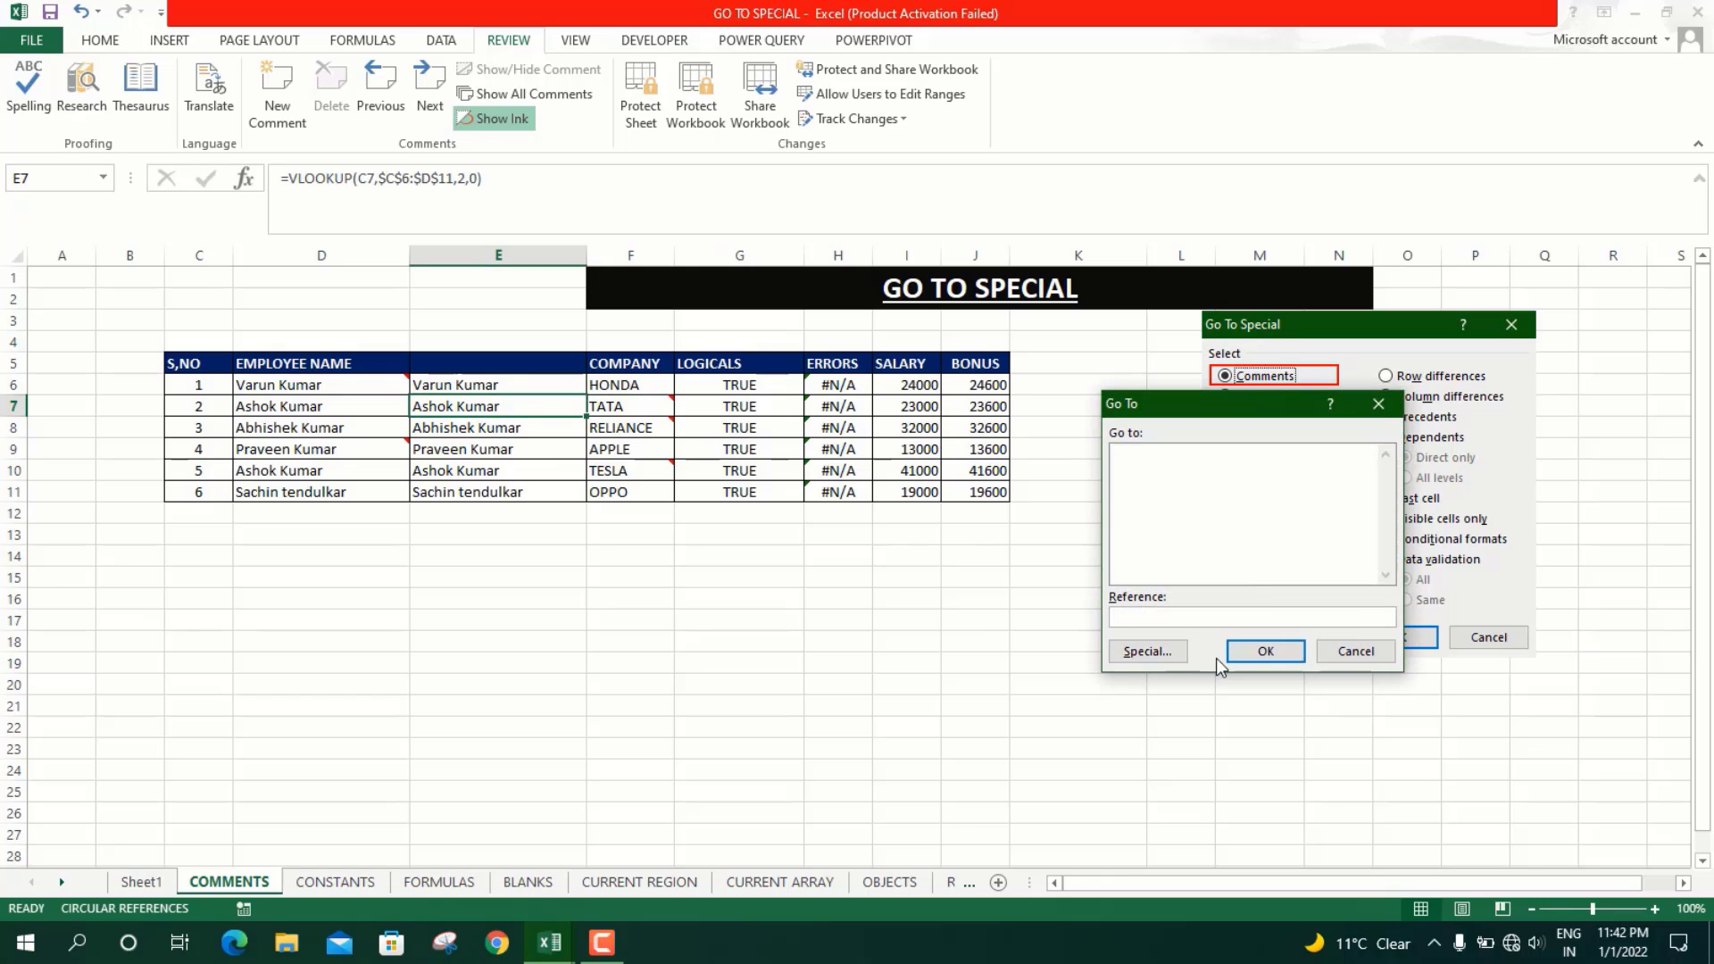
pyautogui.click(1166, 652)
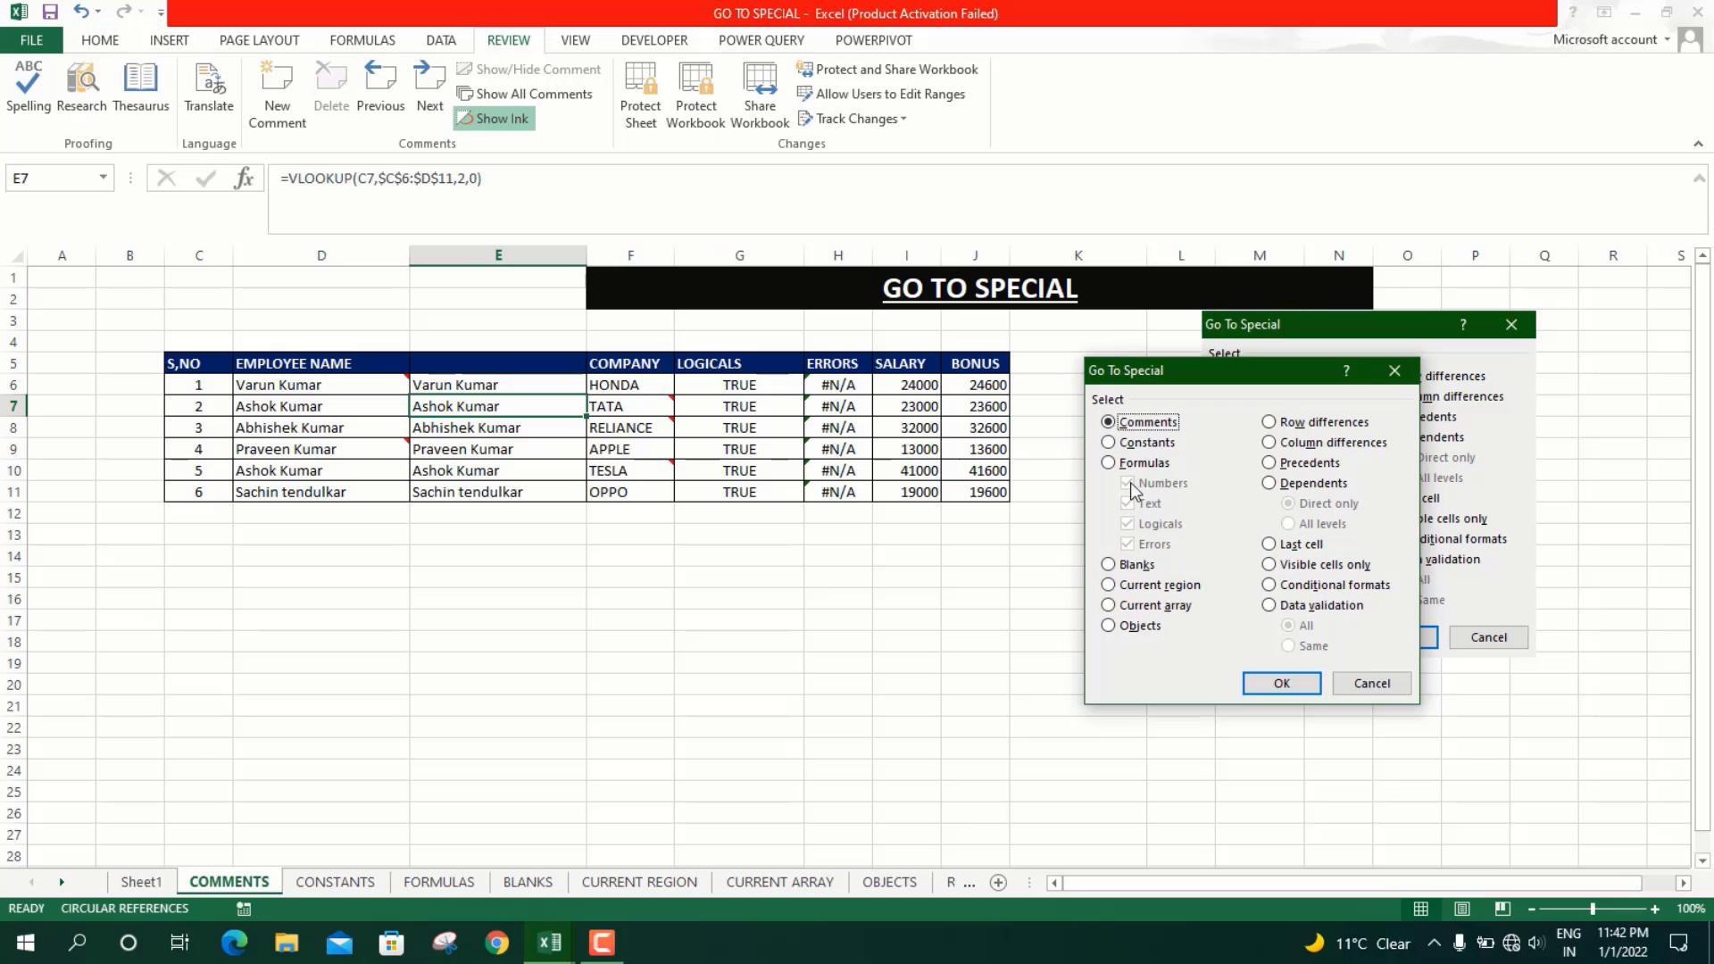
pyautogui.click(1109, 444)
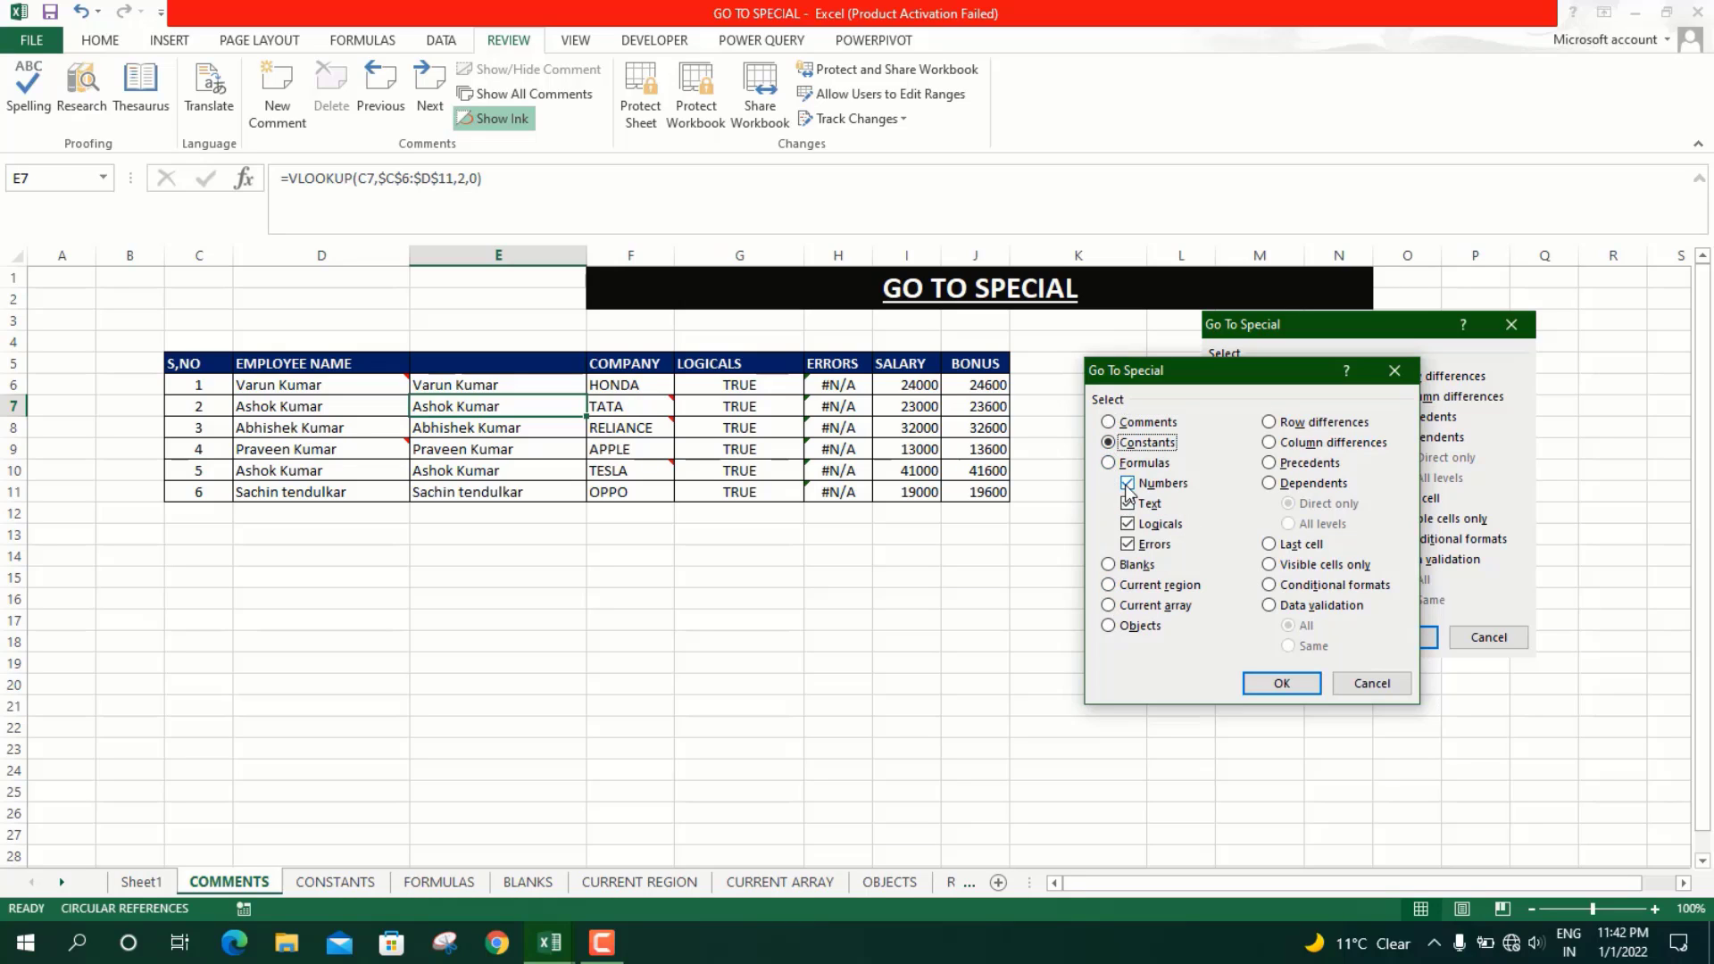
pyautogui.click(1128, 483)
pyautogui.click(1128, 524)
pyautogui.click(1127, 544)
pyautogui.click(1283, 685)
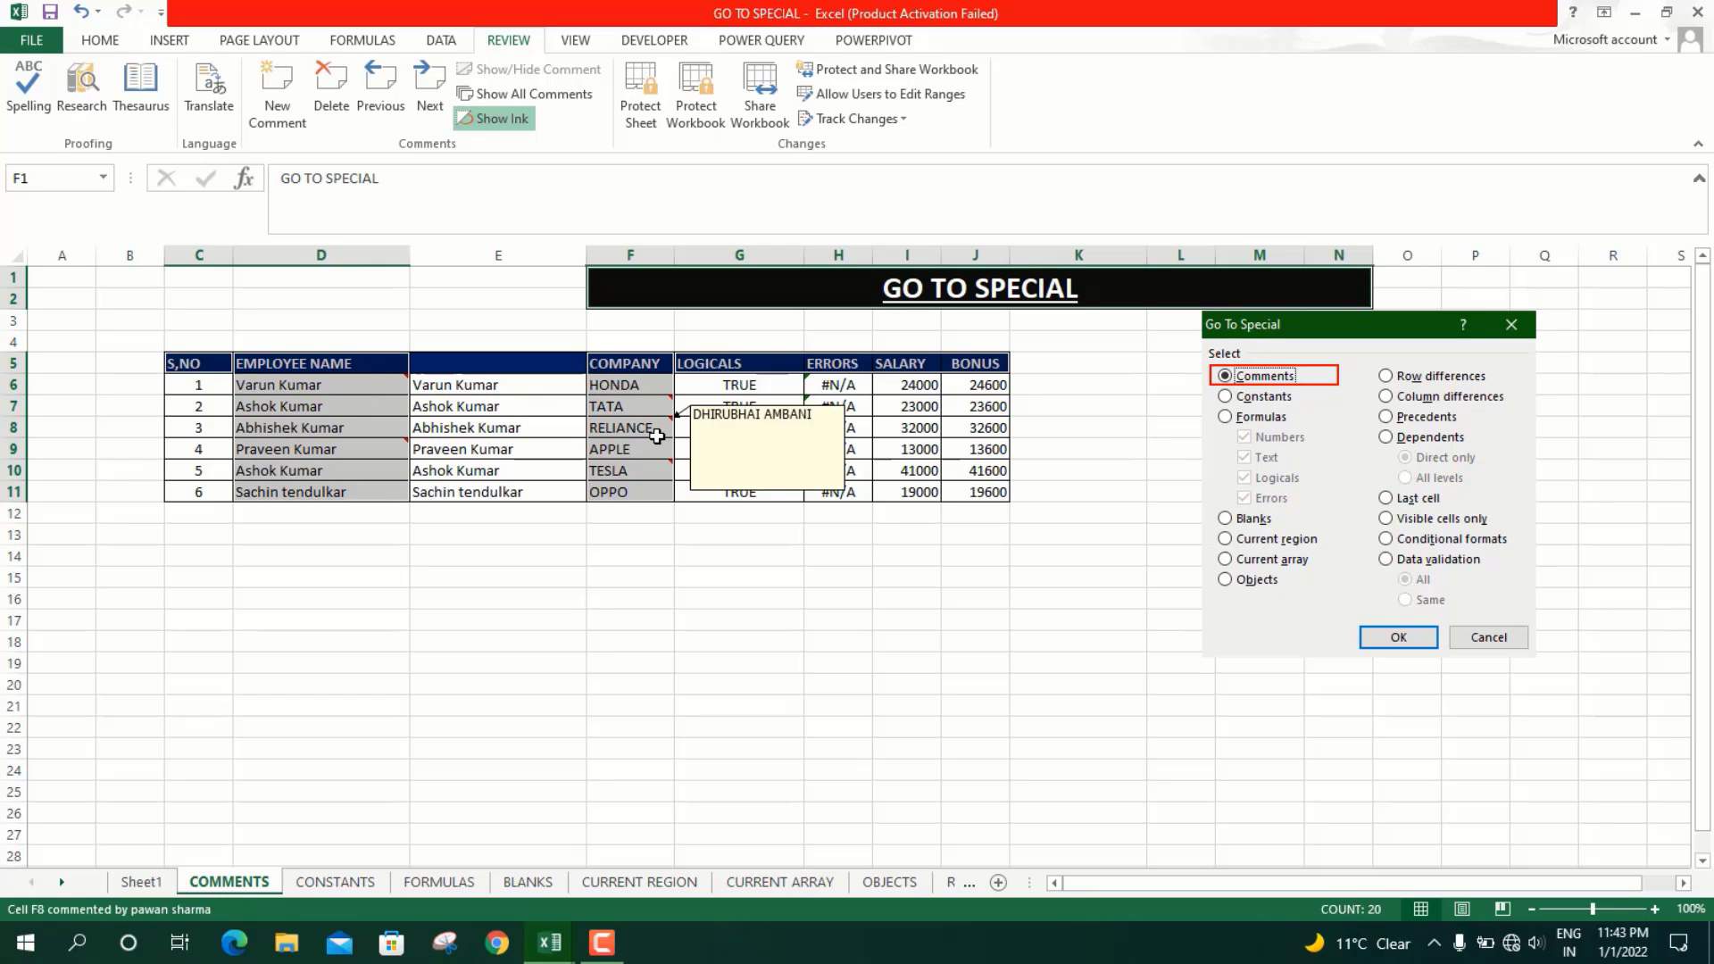
pyautogui.moveTo(656, 428)
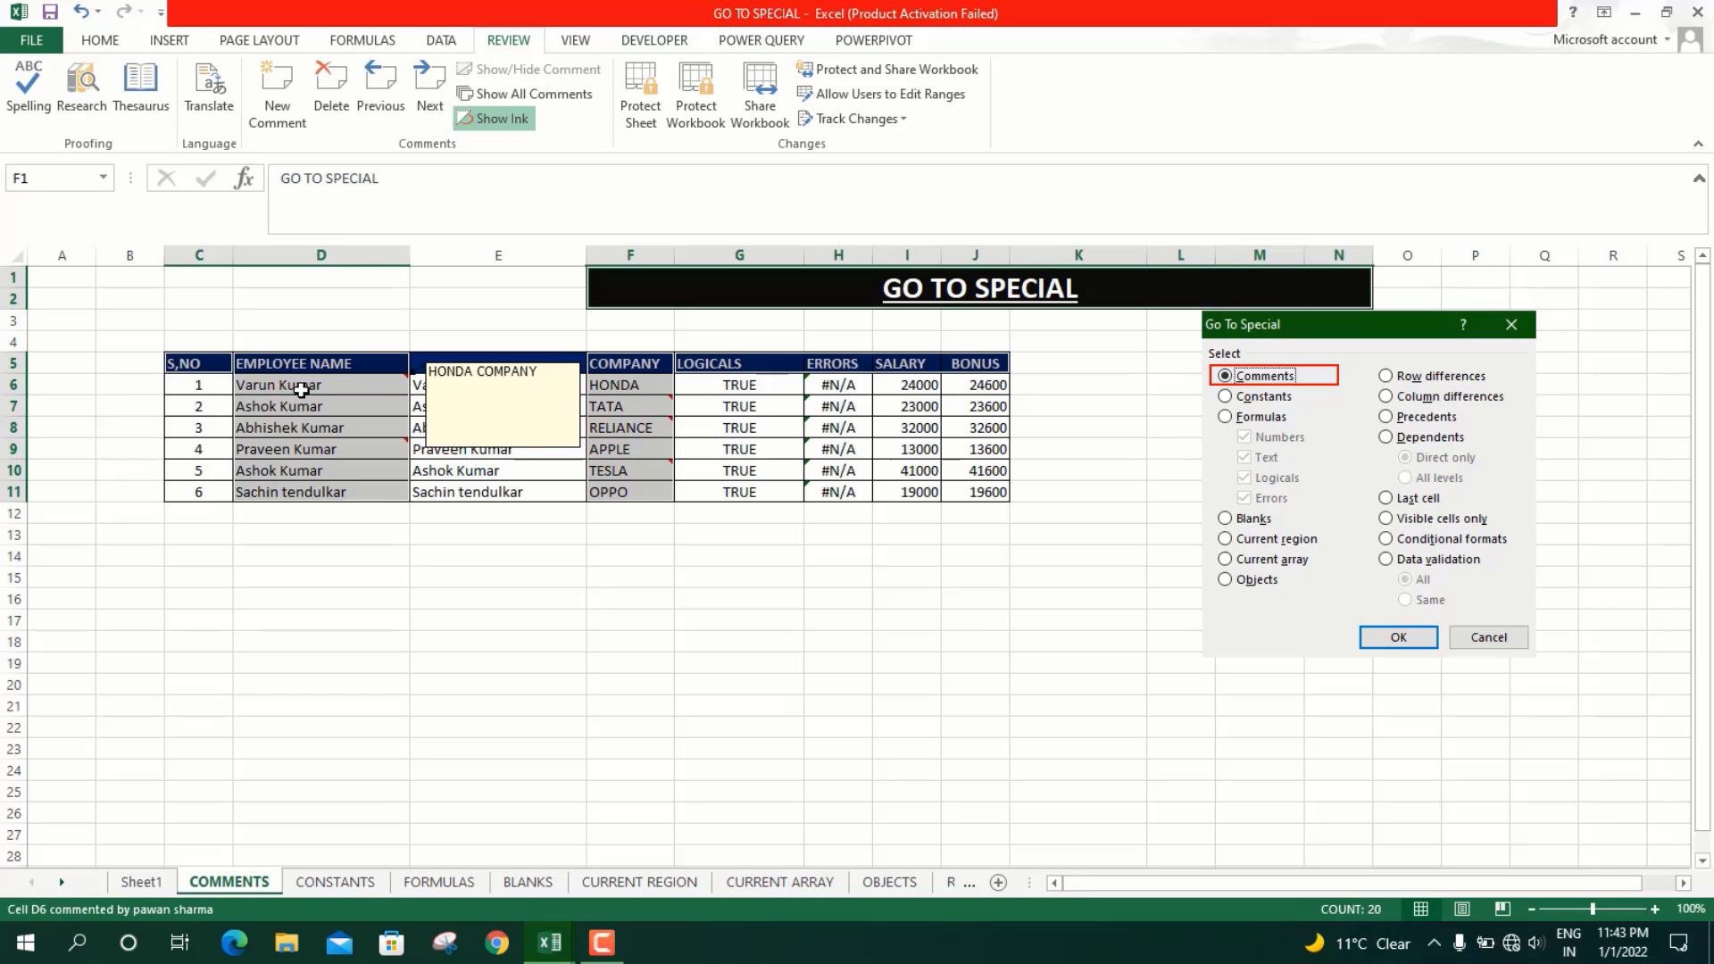
pyautogui.click(472, 448)
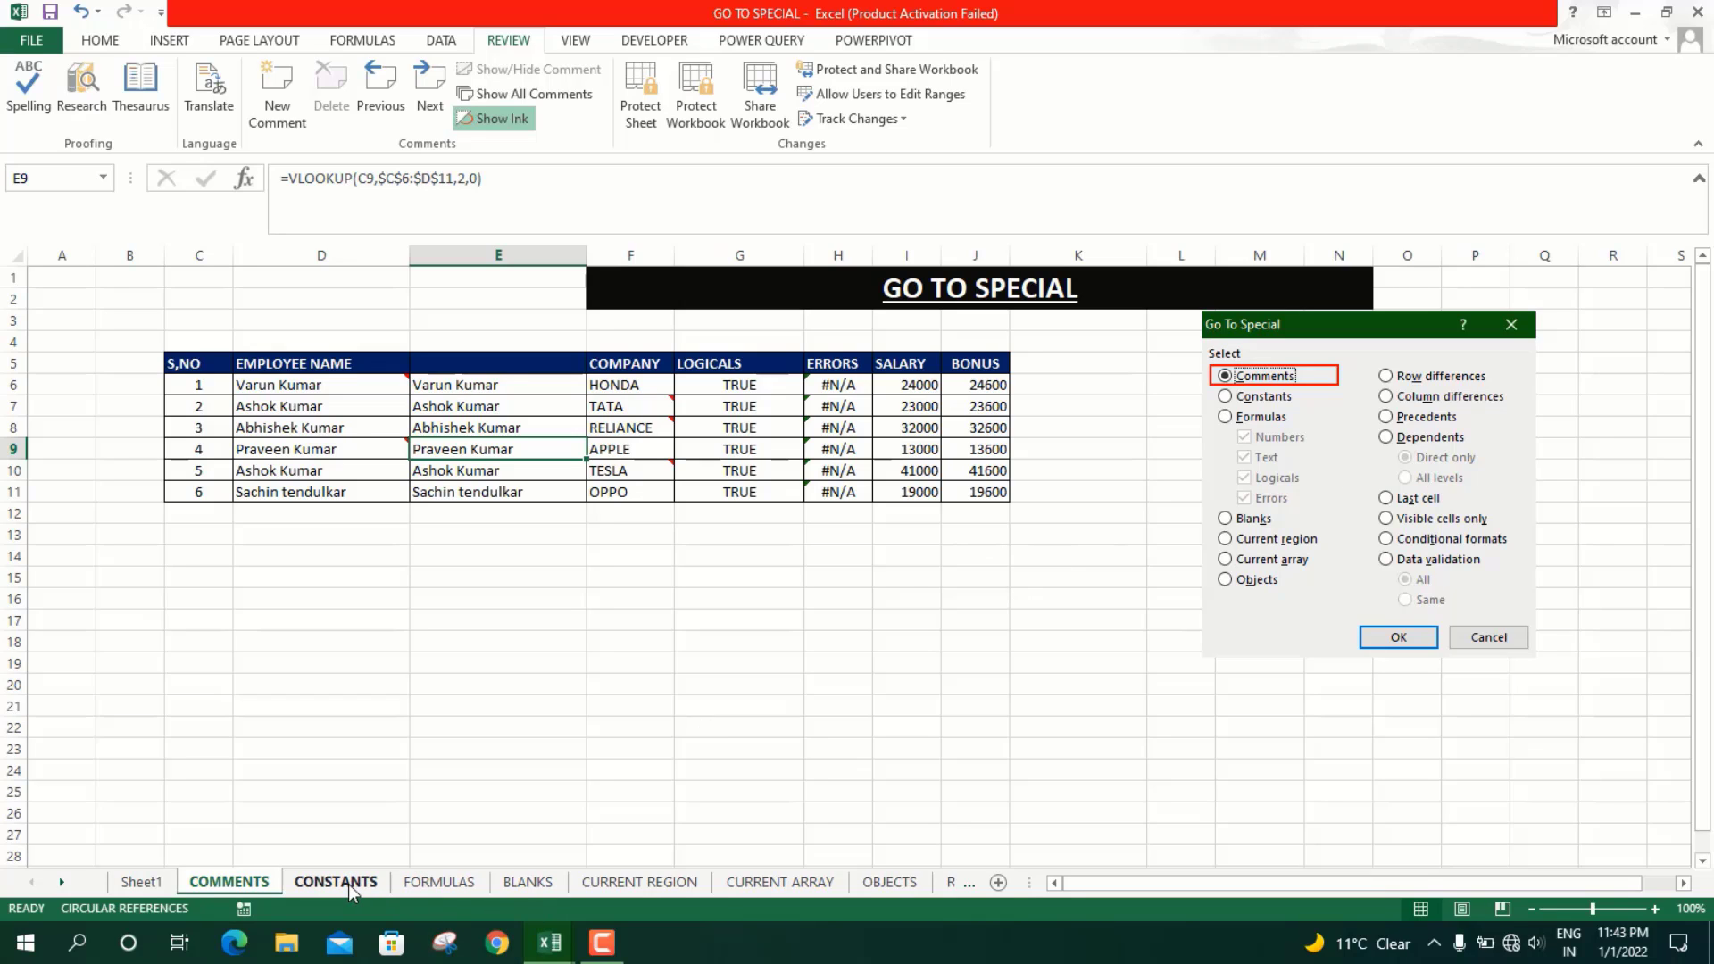
# On the FORMULAS sheet, use Go To Special to select only the formulas that return numbers
pyautogui.click(433, 884)
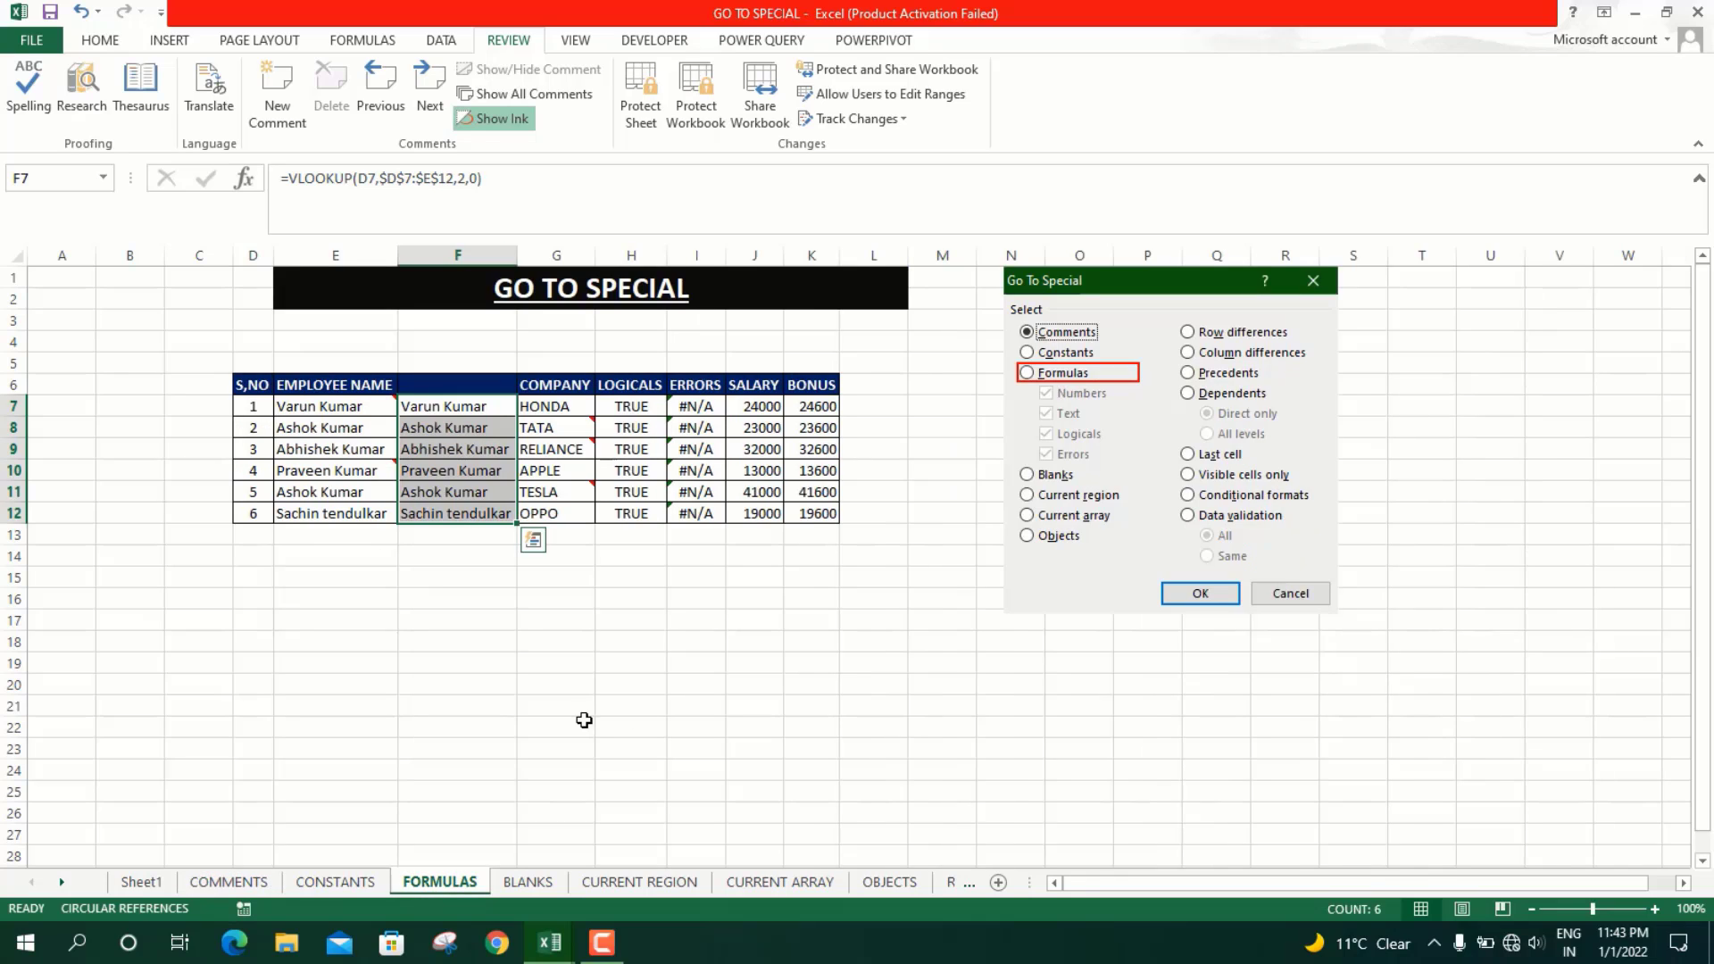
pyautogui.click(349, 450)
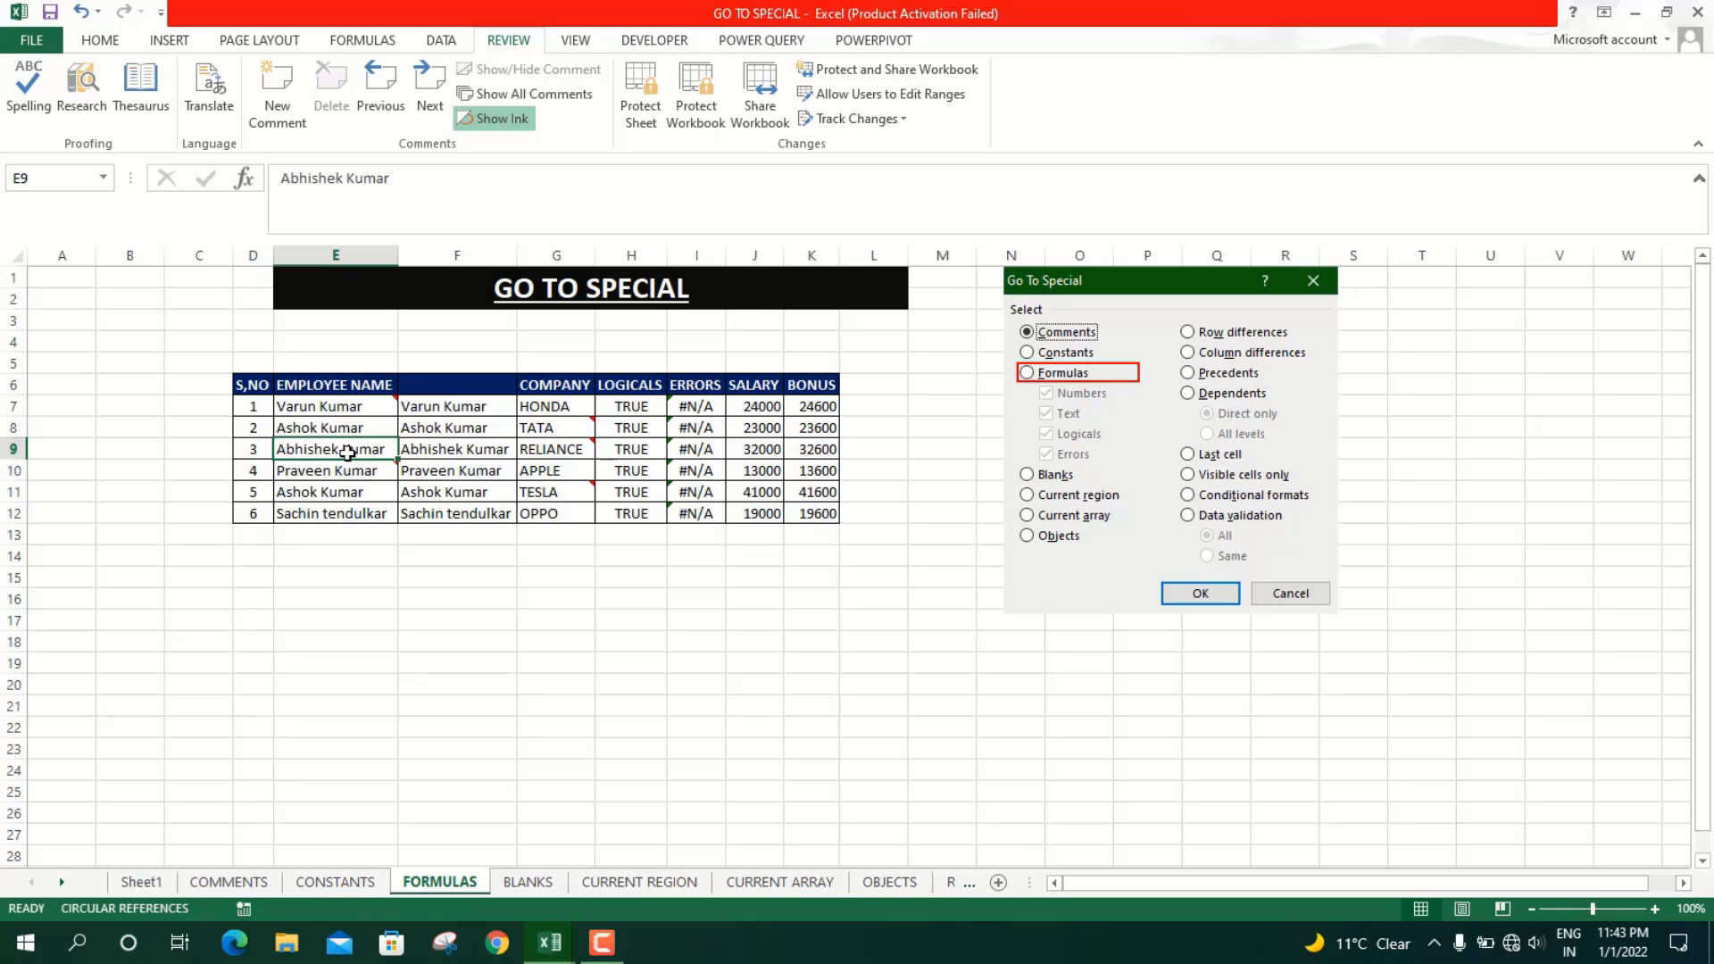
pyautogui.press('F5')
pyautogui.click(1148, 652)
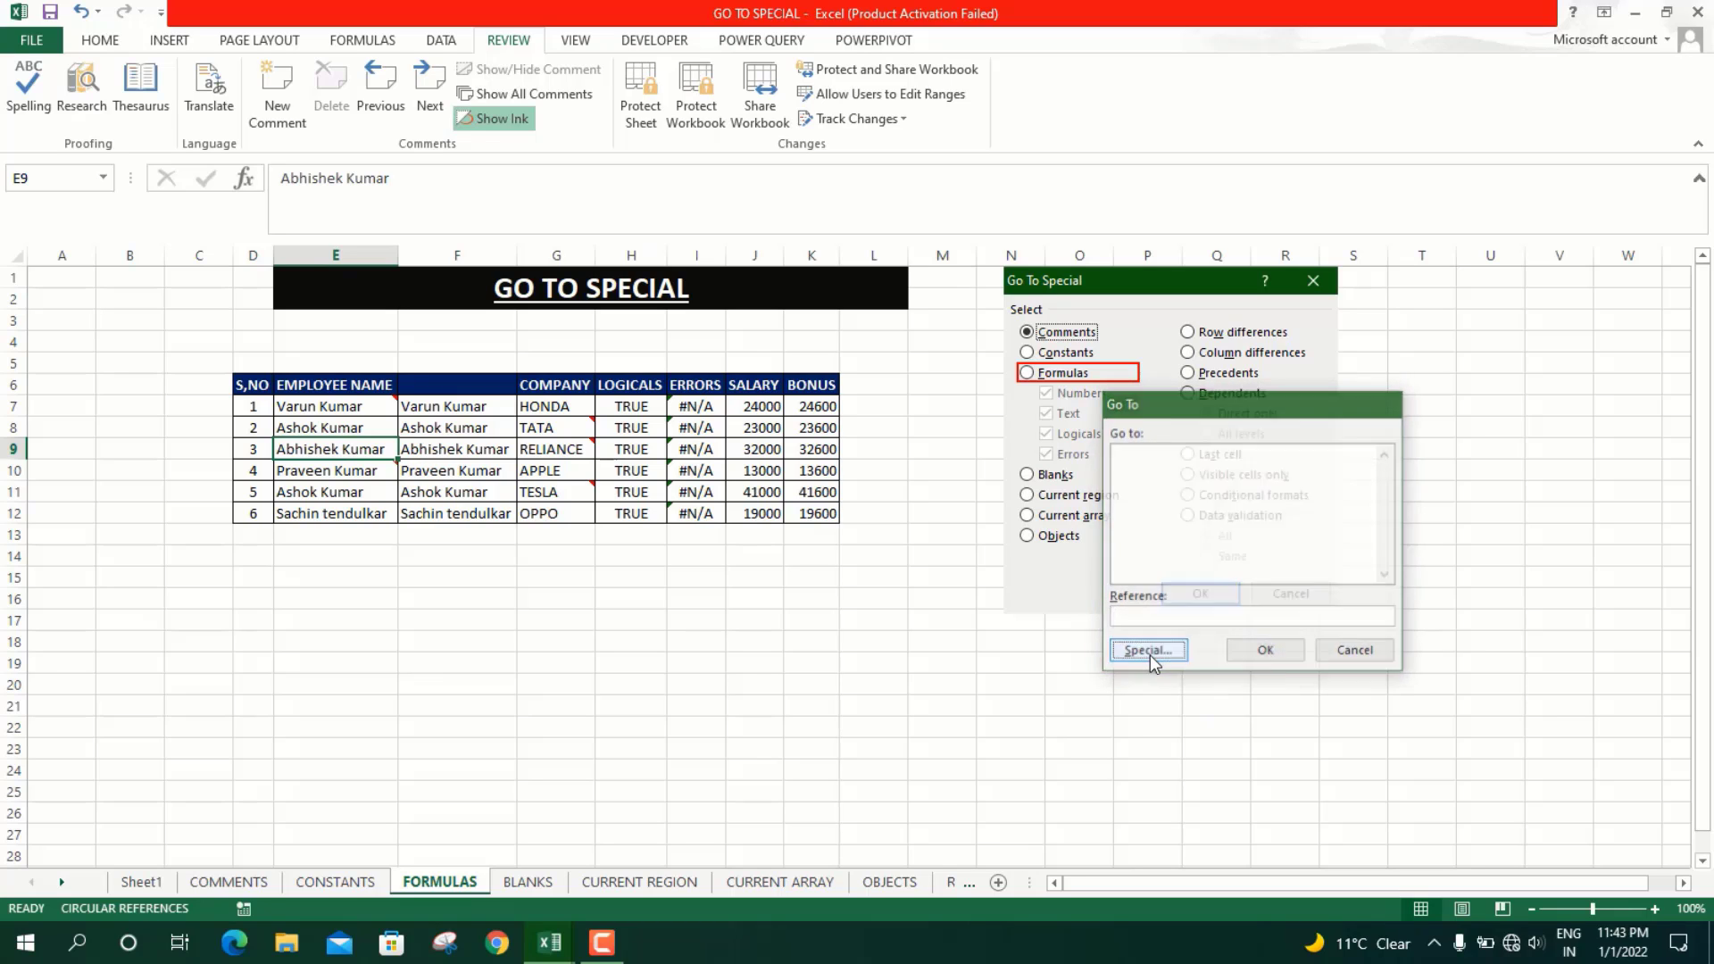
pyautogui.click(1110, 464)
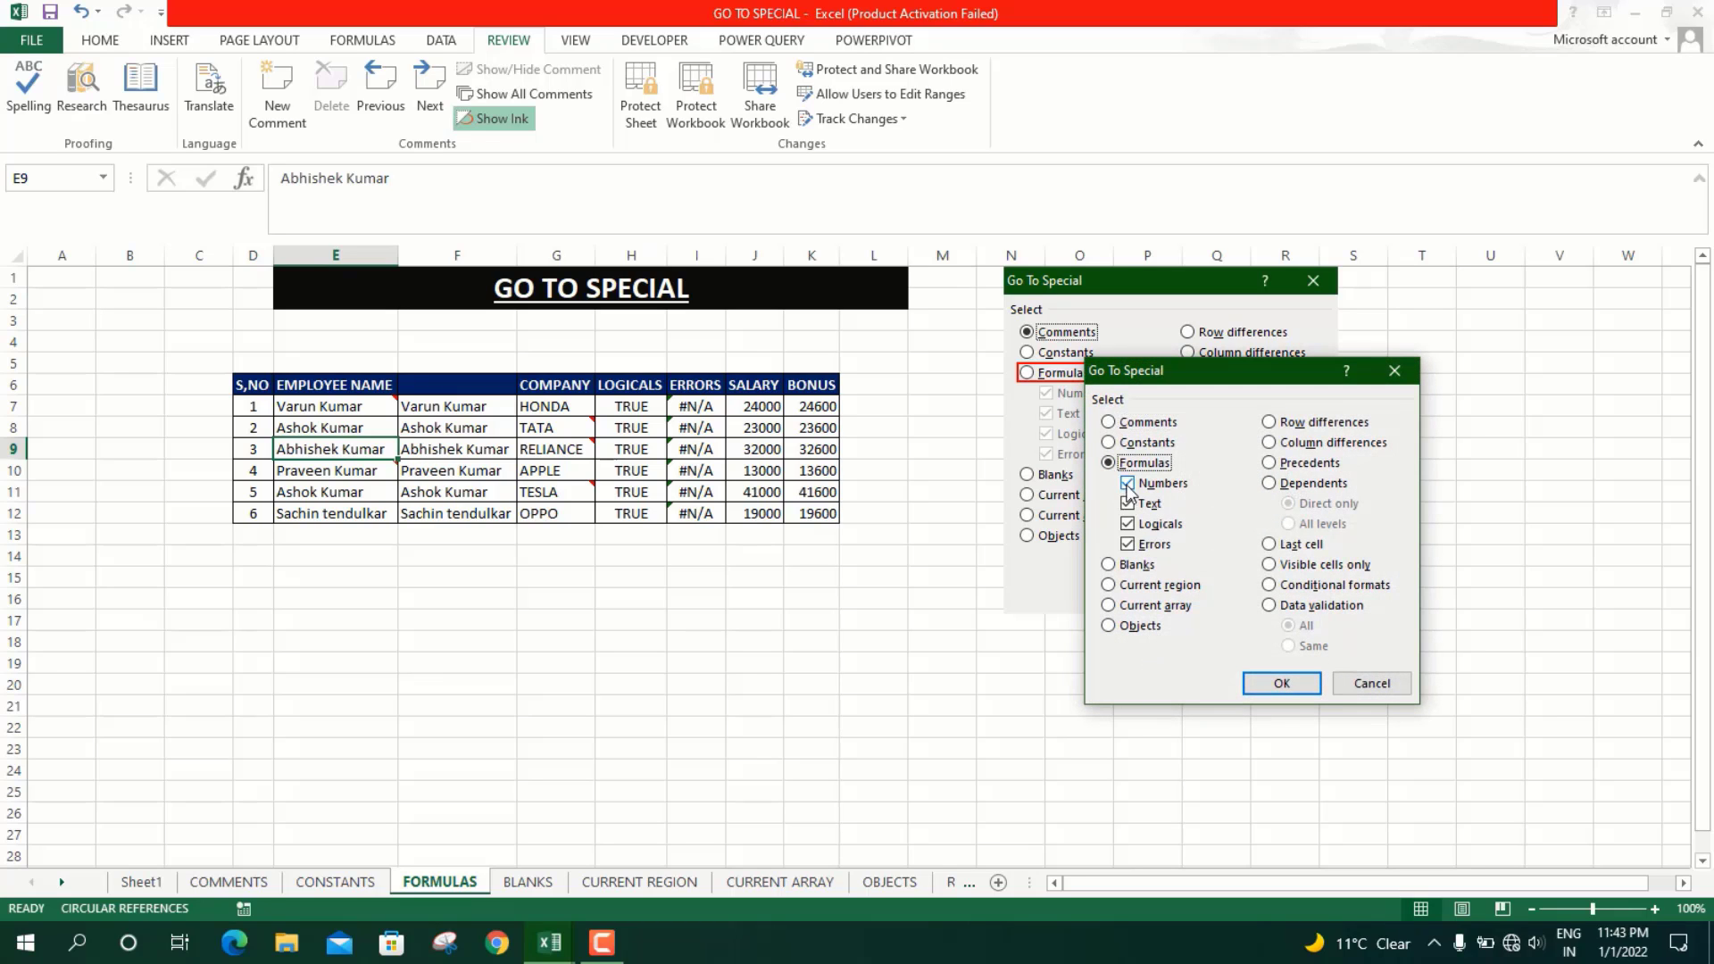
pyautogui.click(1128, 545)
pyautogui.click(1128, 524)
pyautogui.click(1128, 504)
pyautogui.click(1128, 525)
pyautogui.click(1128, 525)
pyautogui.click(1281, 683)
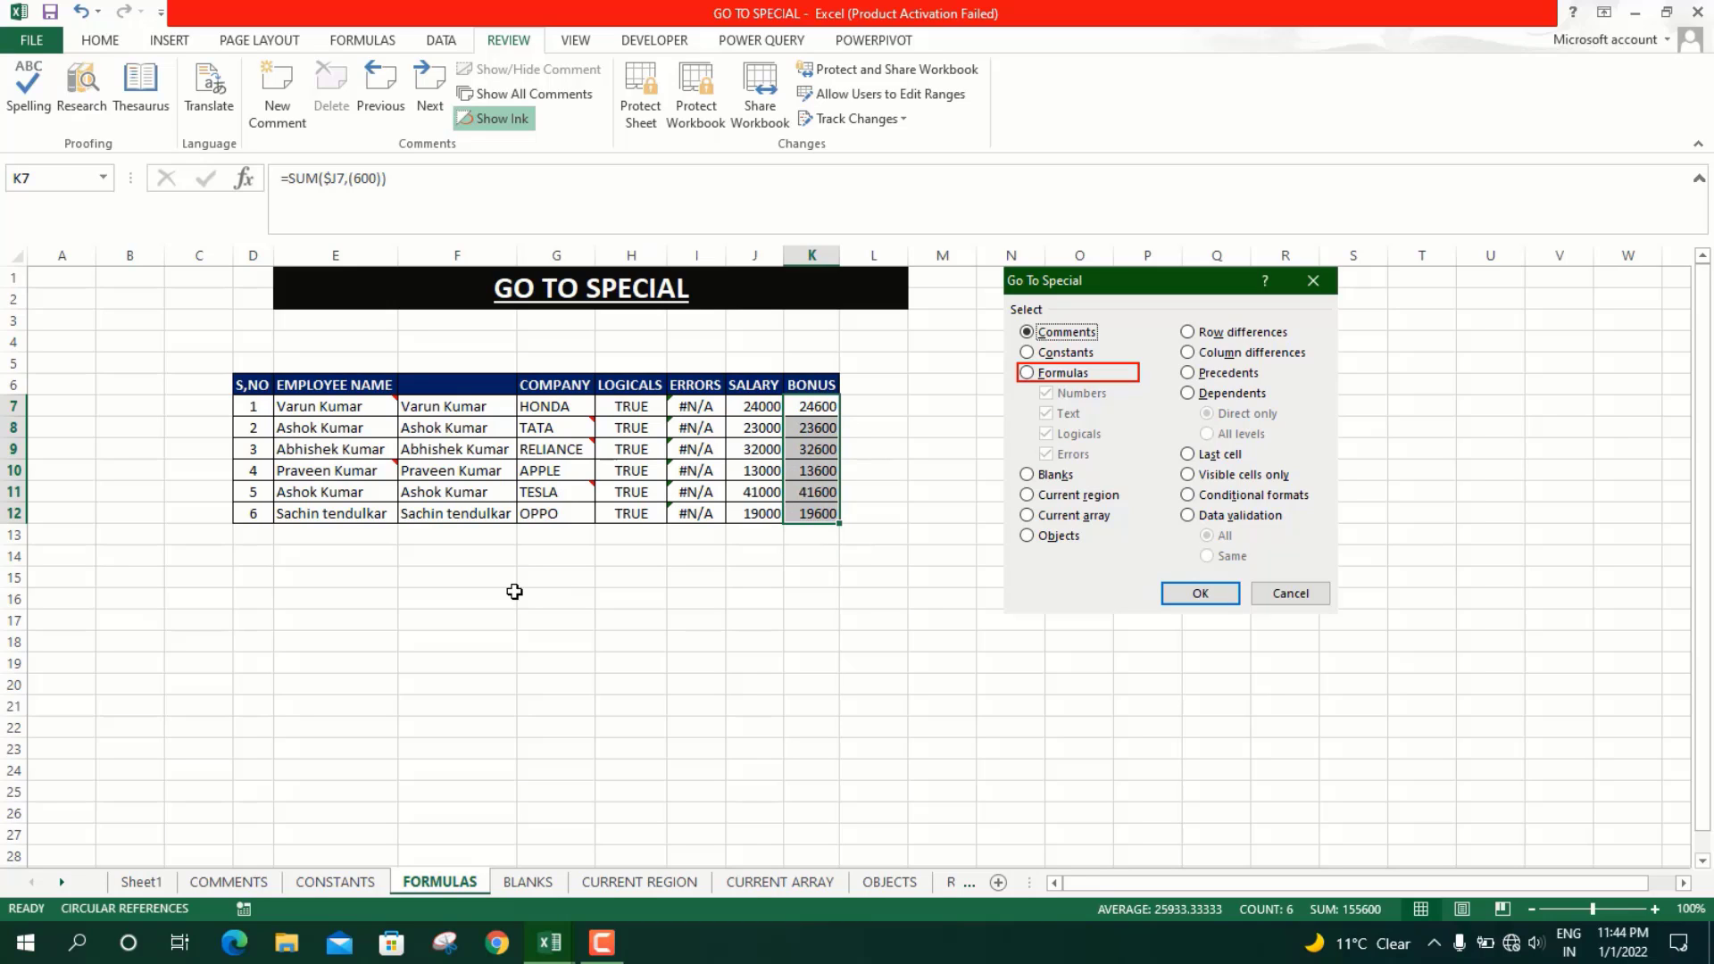
# Use Go To Special to select only the formulas that return text, excluding numbers, logicals and errors
pyautogui.click(388, 489)
pyautogui.hotkey('ctrl', 'g')
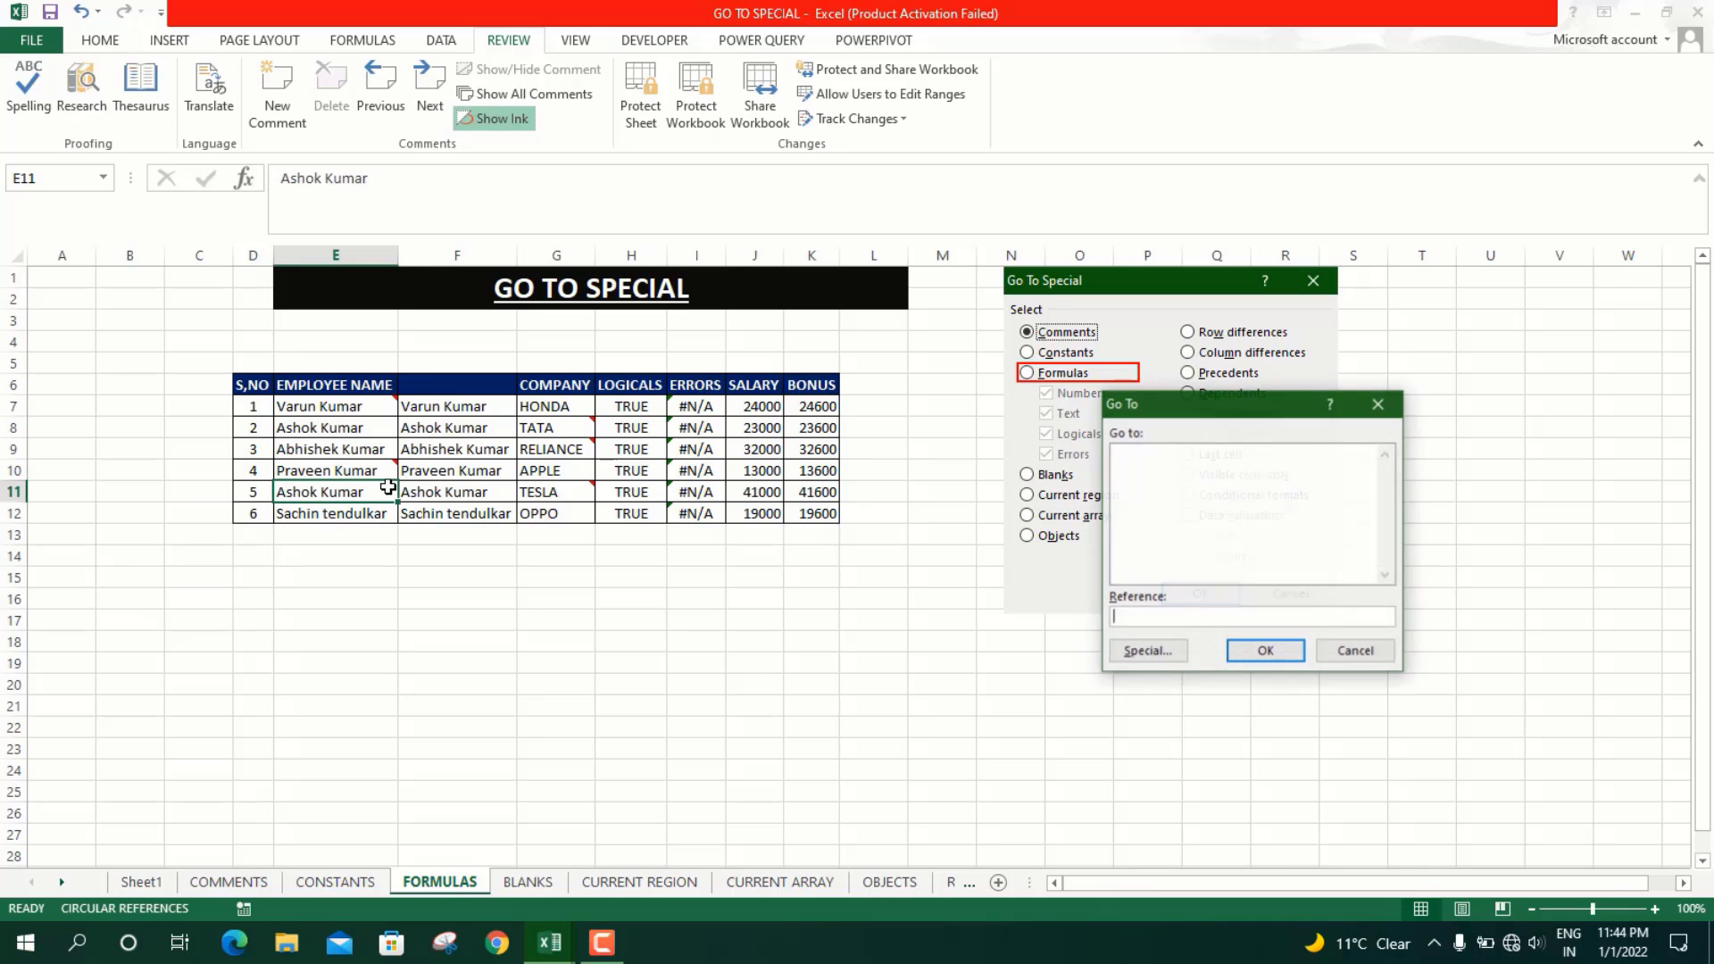
pyautogui.click(1144, 651)
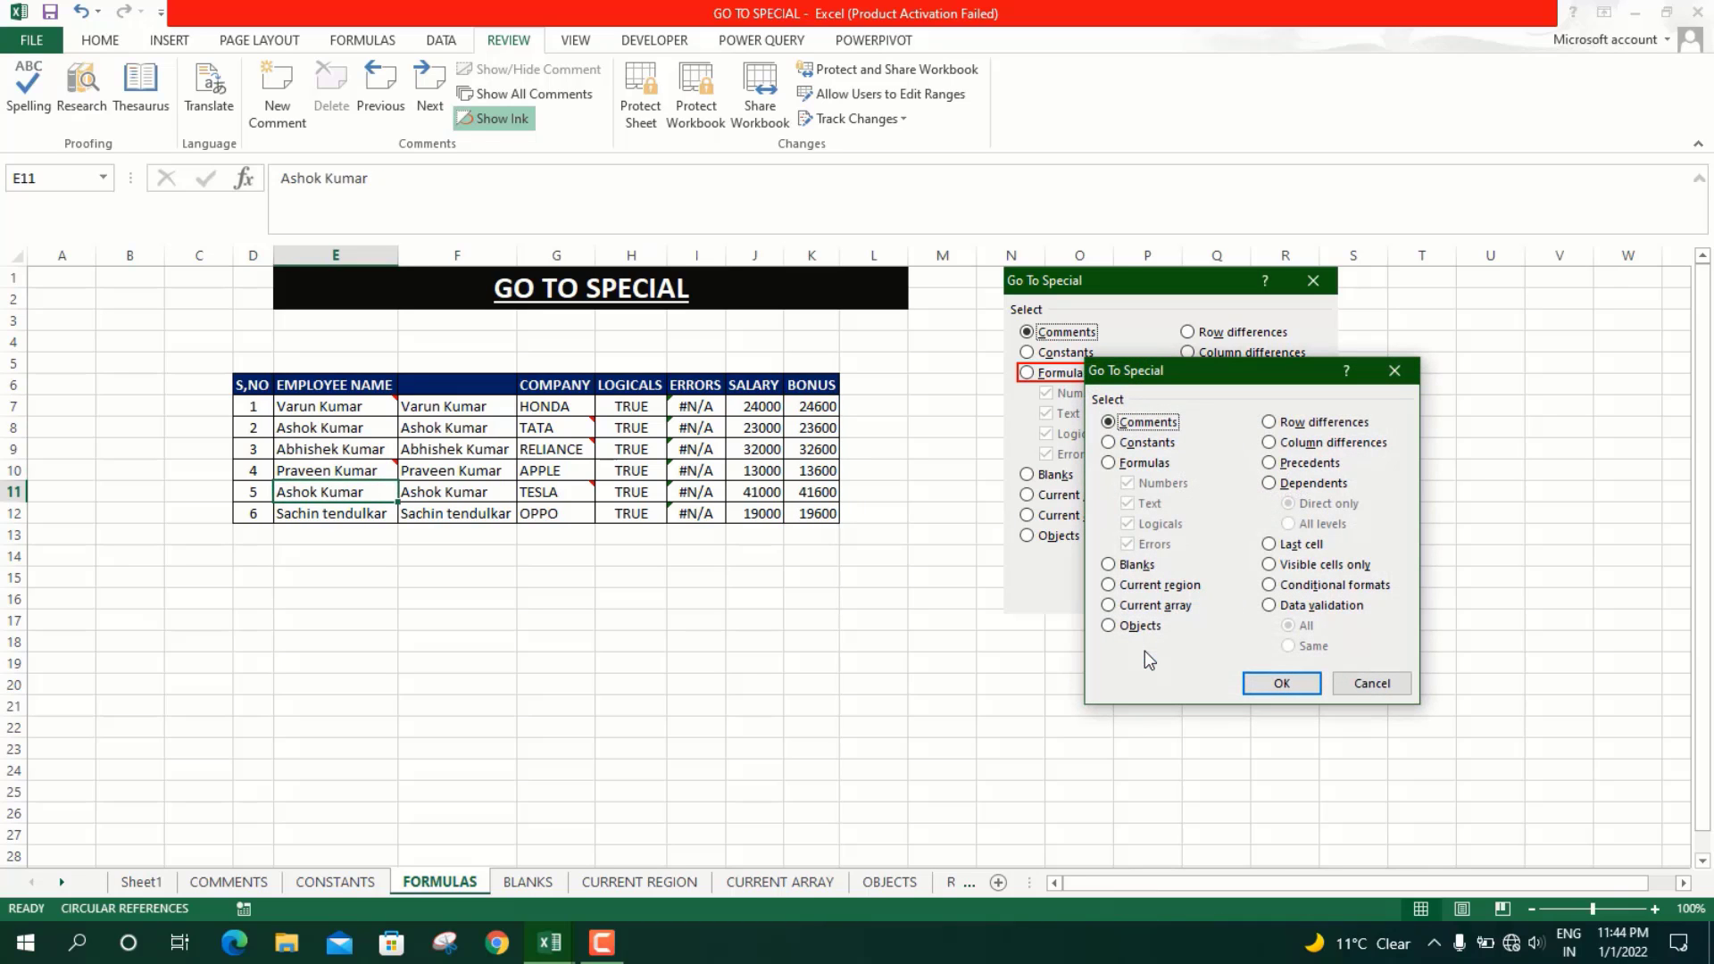
pyautogui.click(1112, 463)
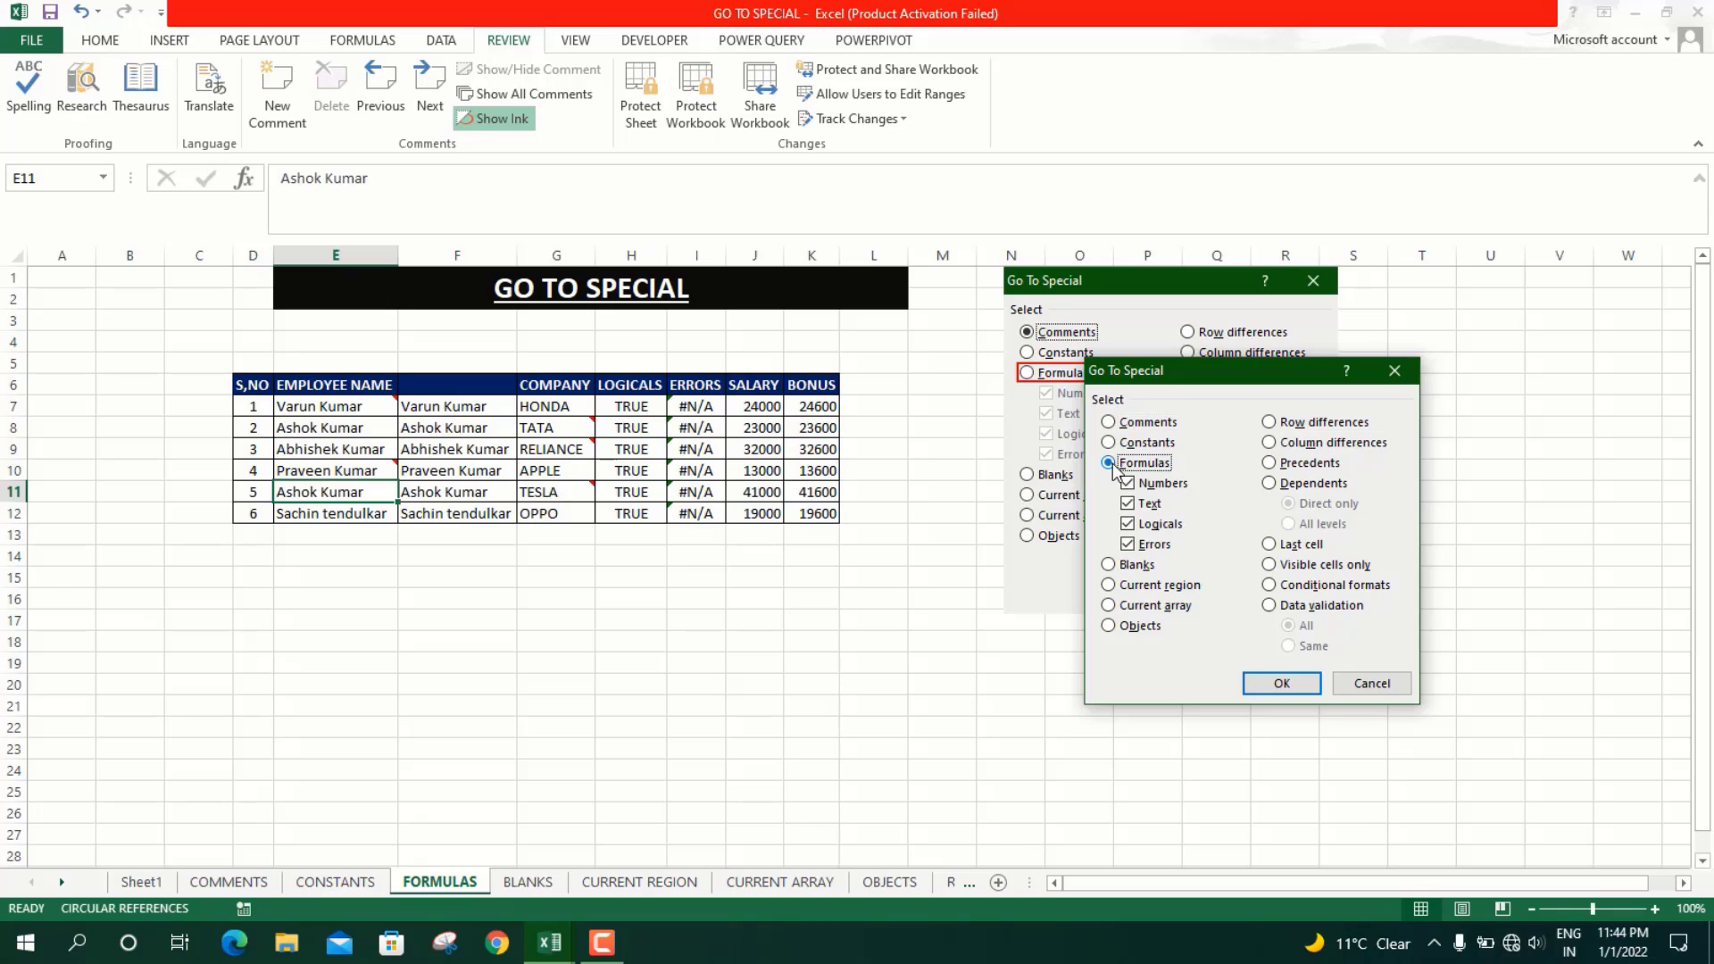
pyautogui.click(1128, 484)
pyautogui.click(1128, 525)
pyautogui.click(1129, 545)
pyautogui.click(1286, 687)
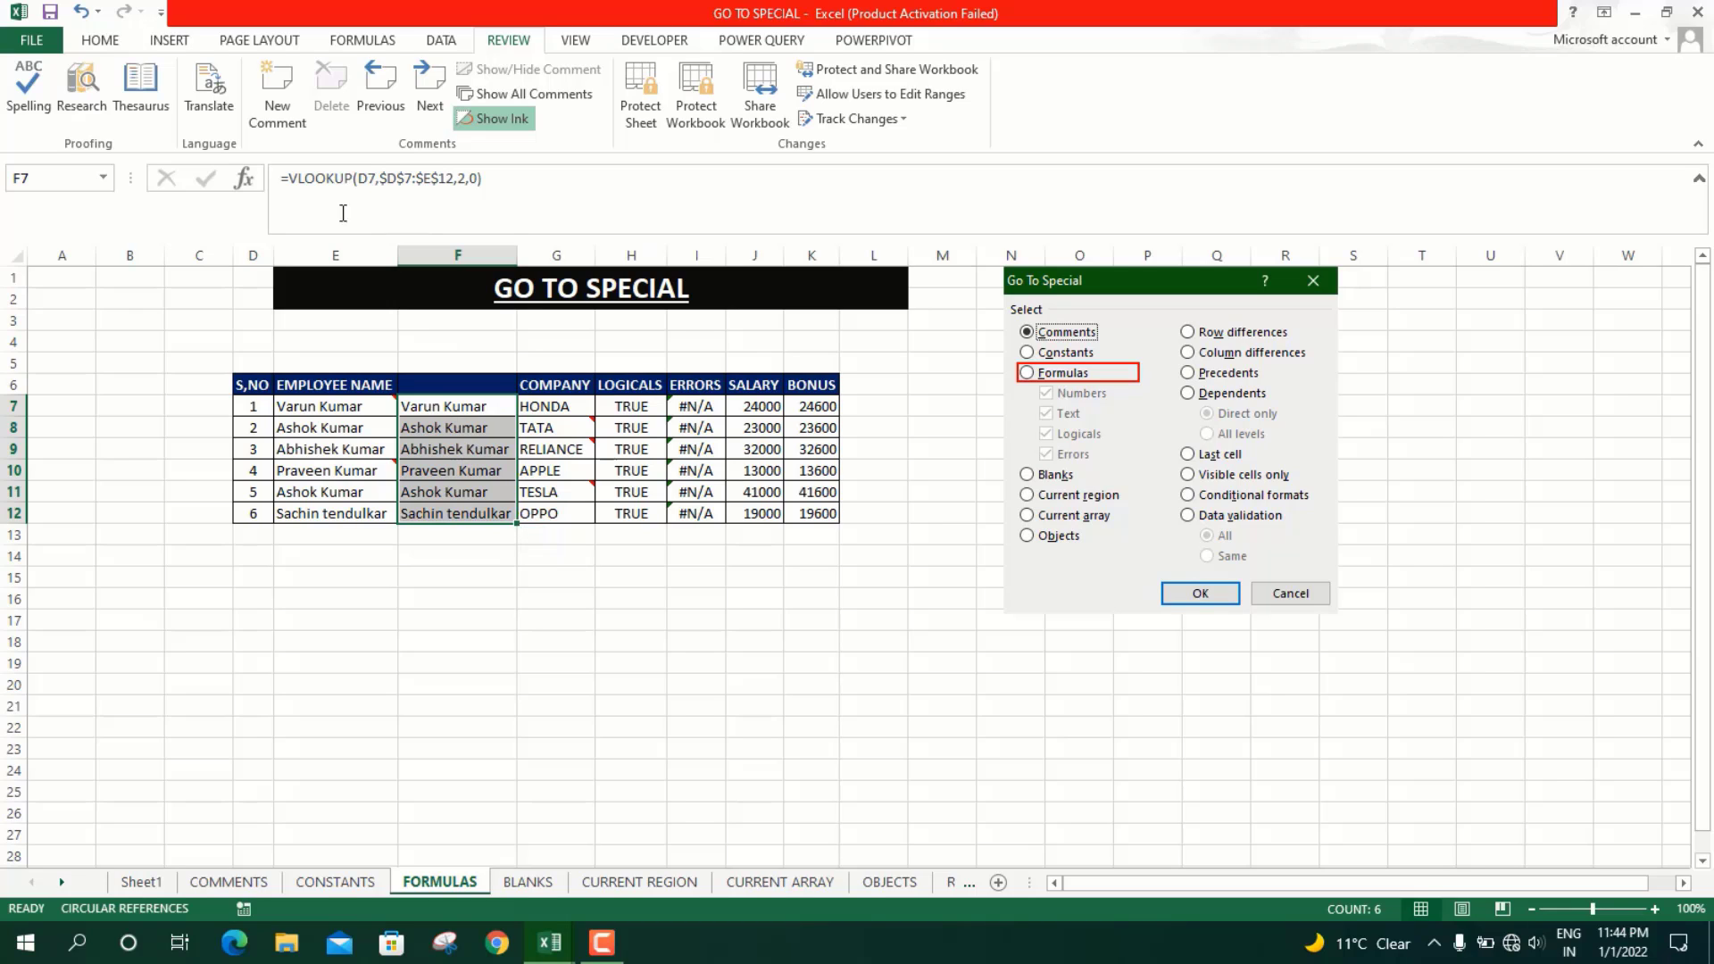
pyautogui.click(566, 492)
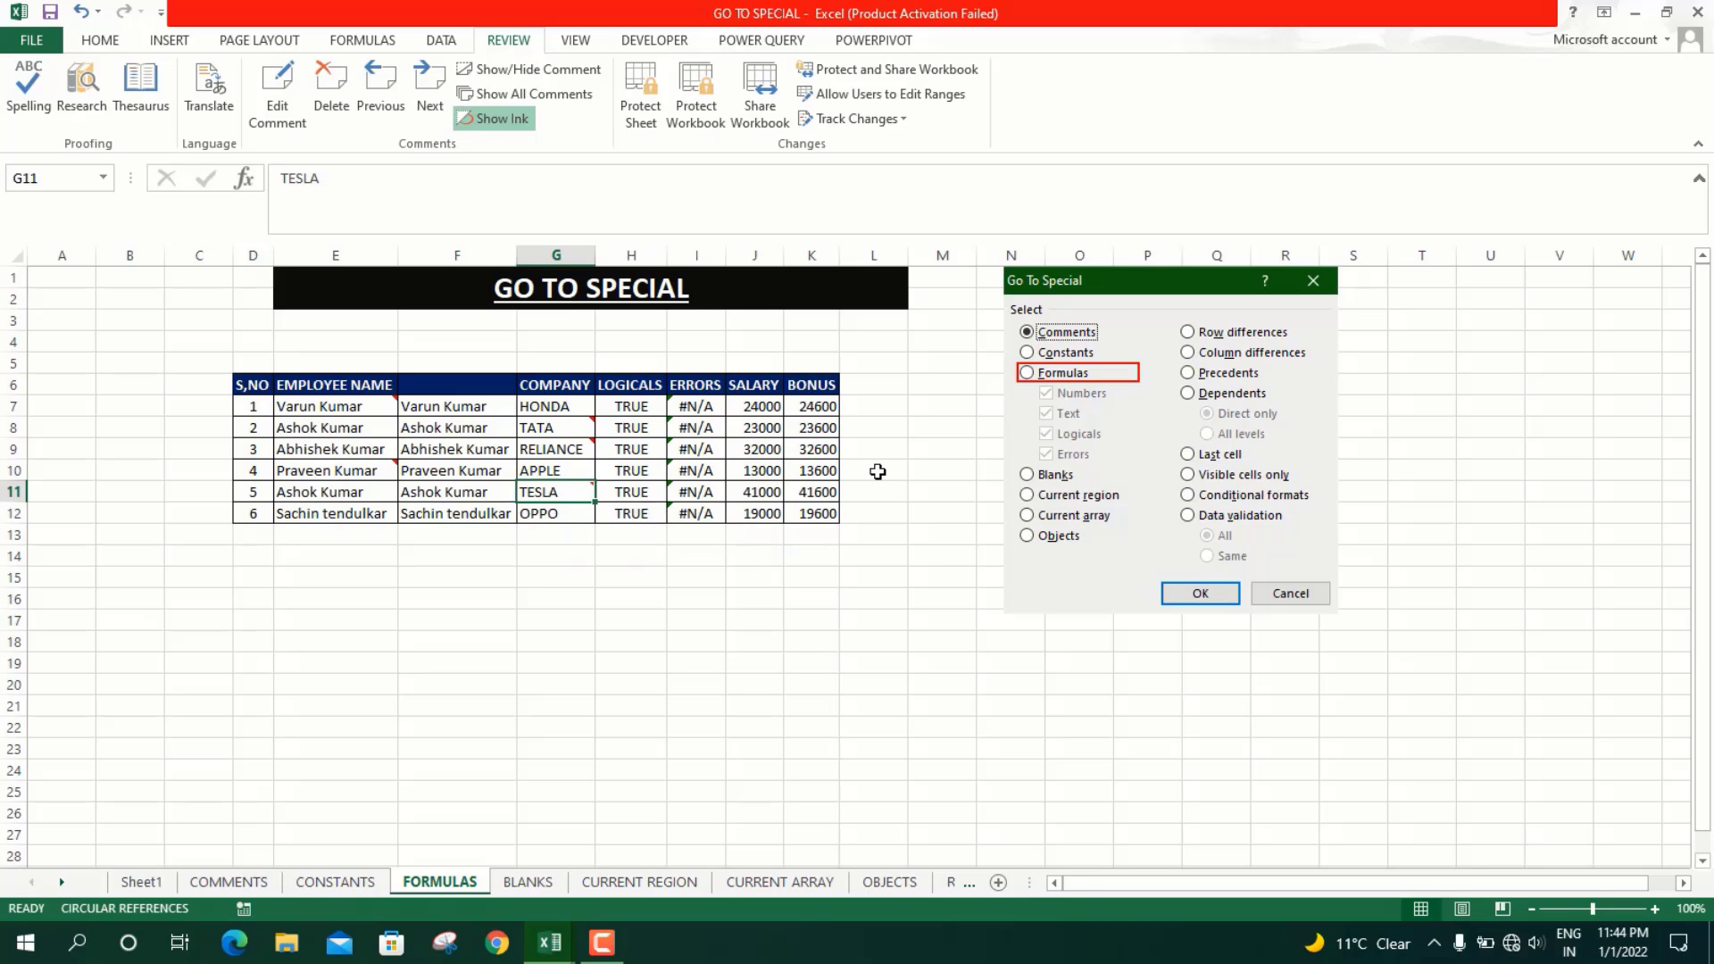
# On the BLANKS sheet, insert an empty sheet row at row 10, splitting the employee table
pyautogui.click(536, 882)
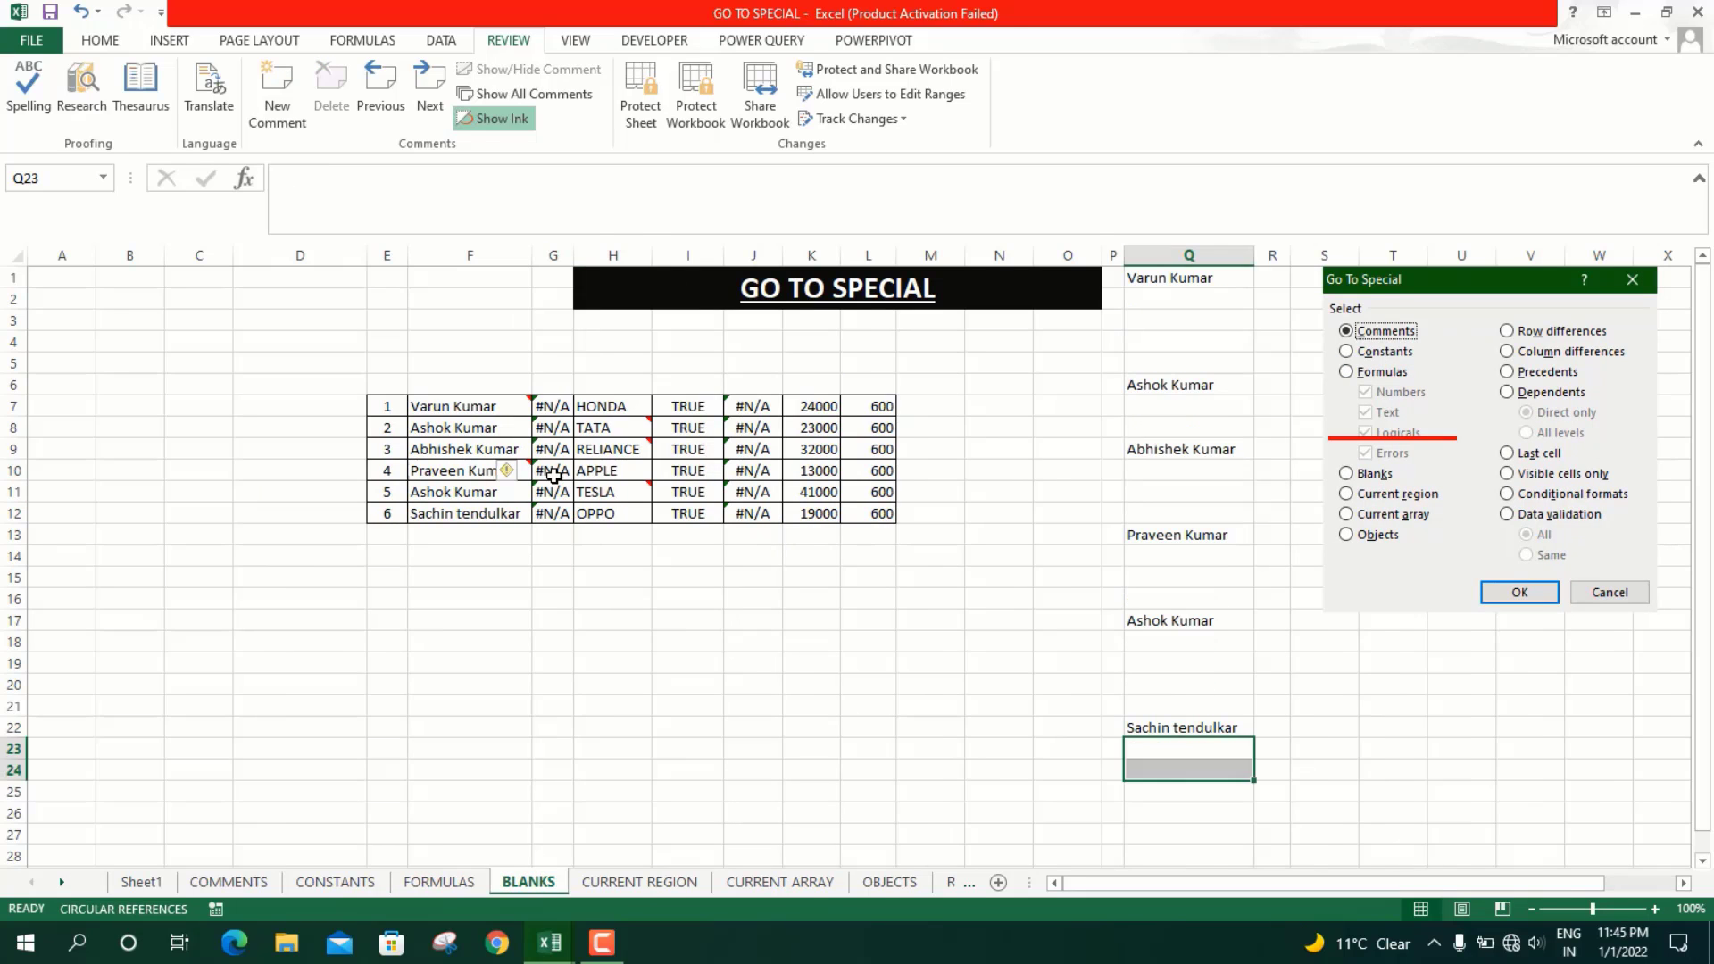
pyautogui.click(553, 475)
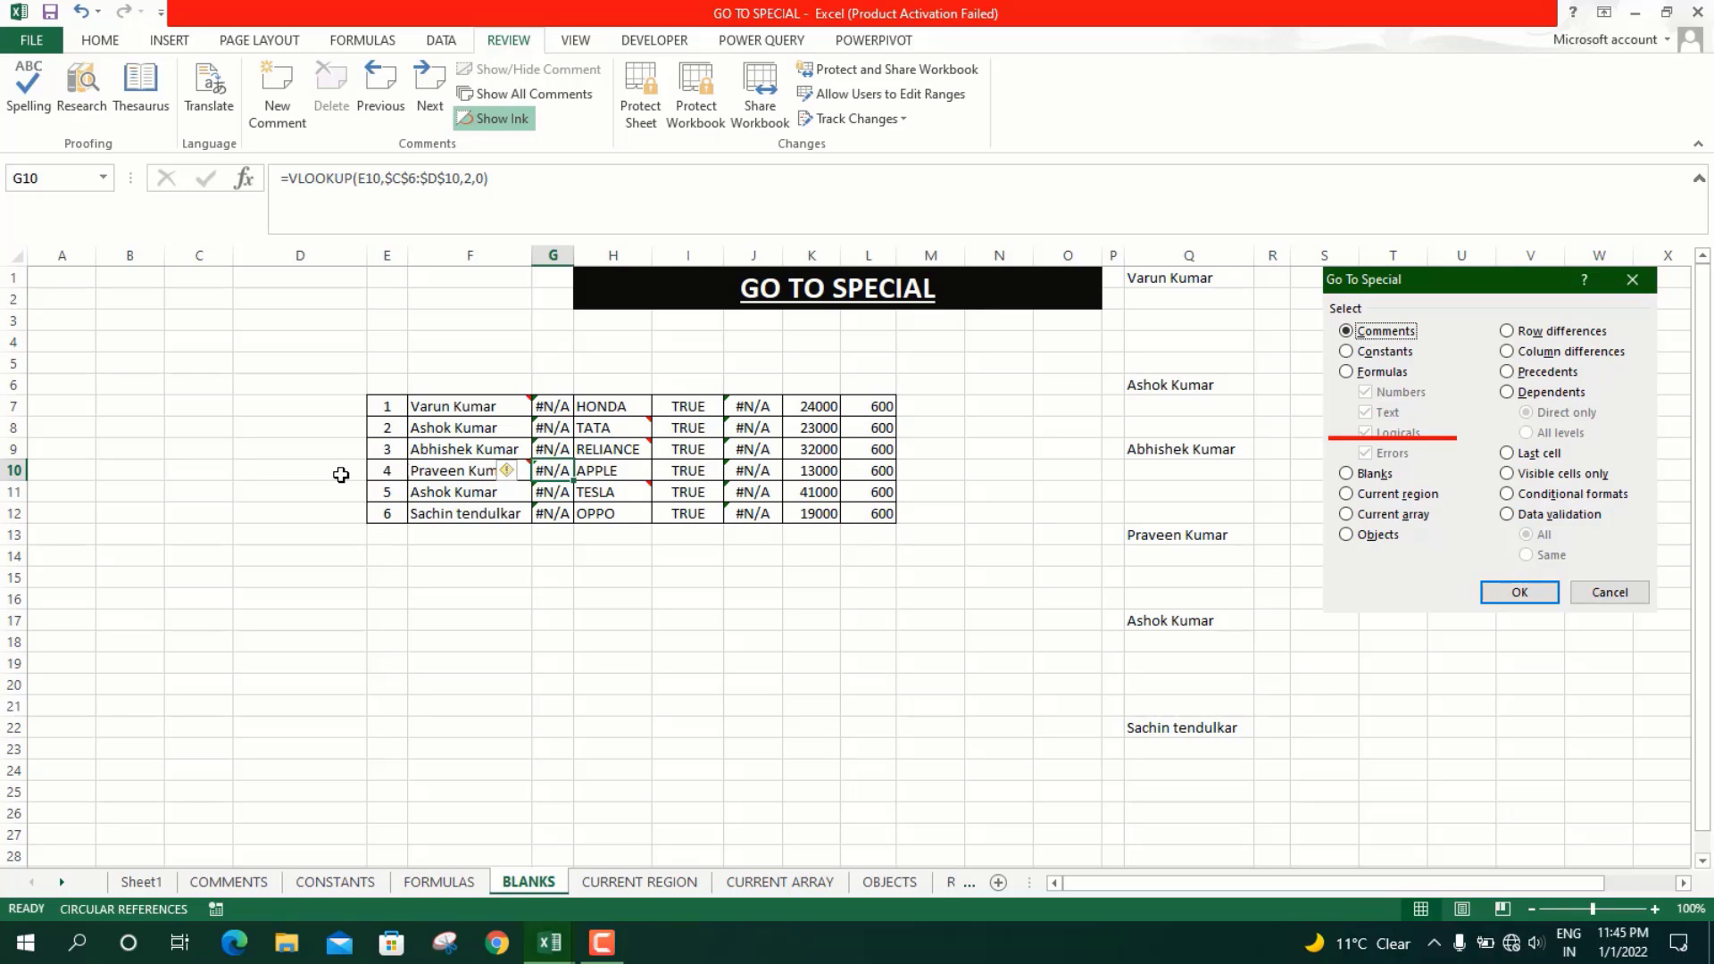
pyautogui.click(11, 471)
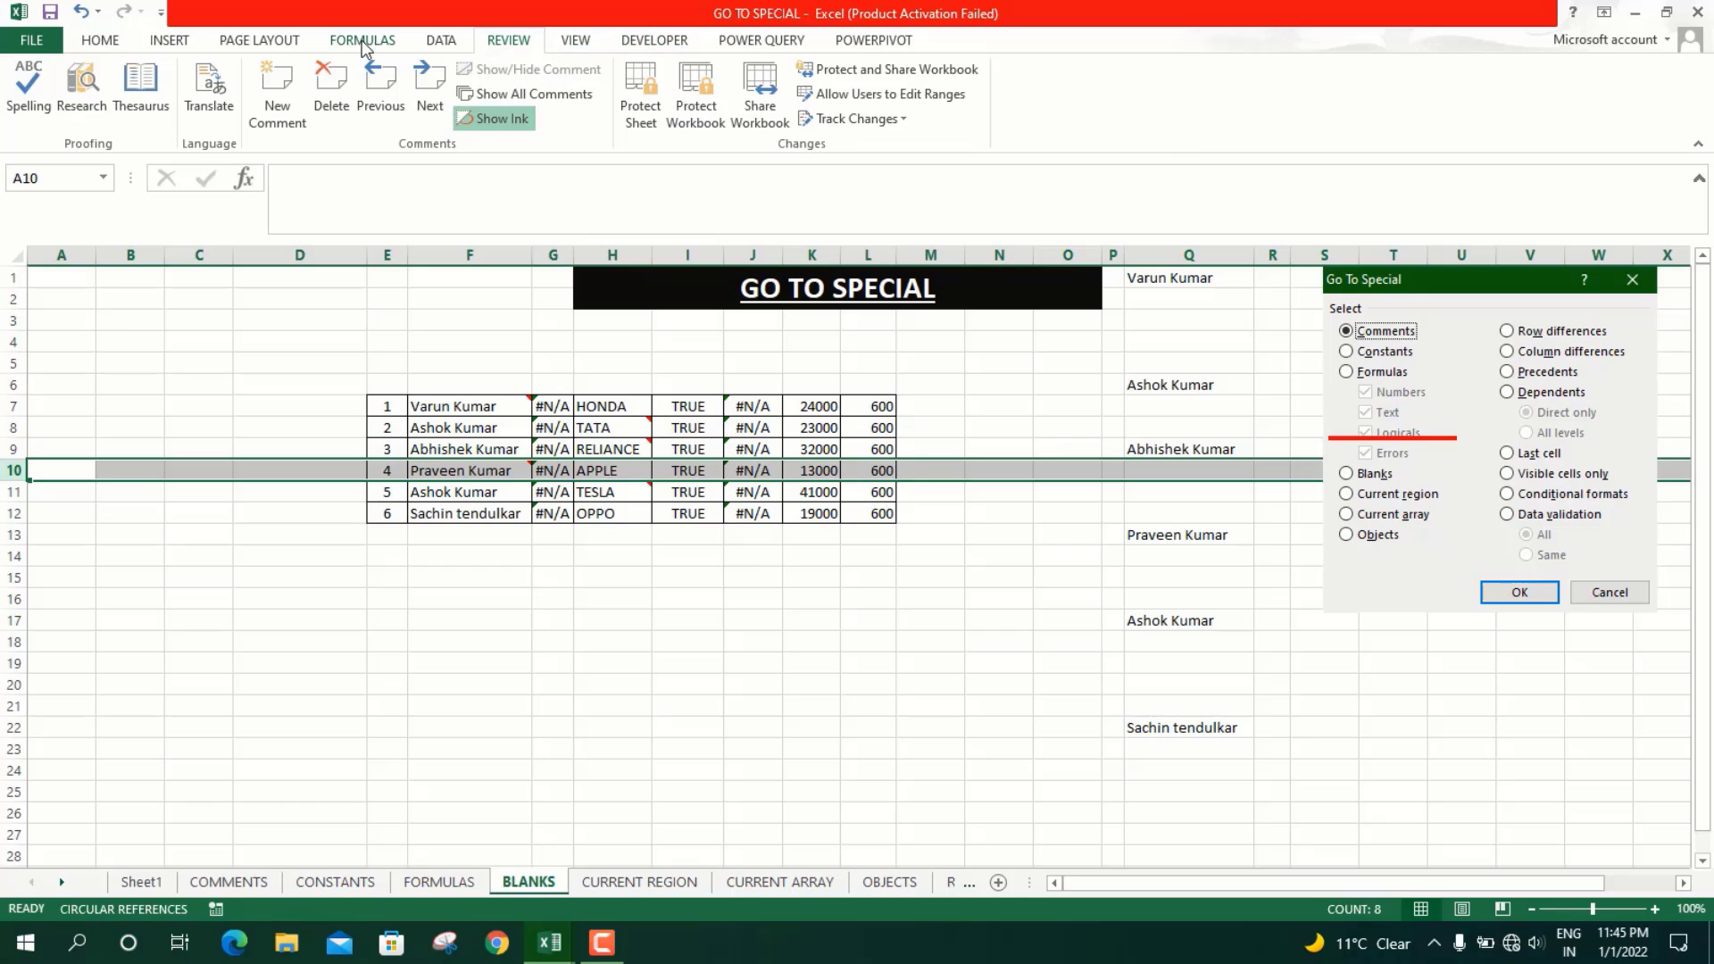
pyautogui.click(97, 42)
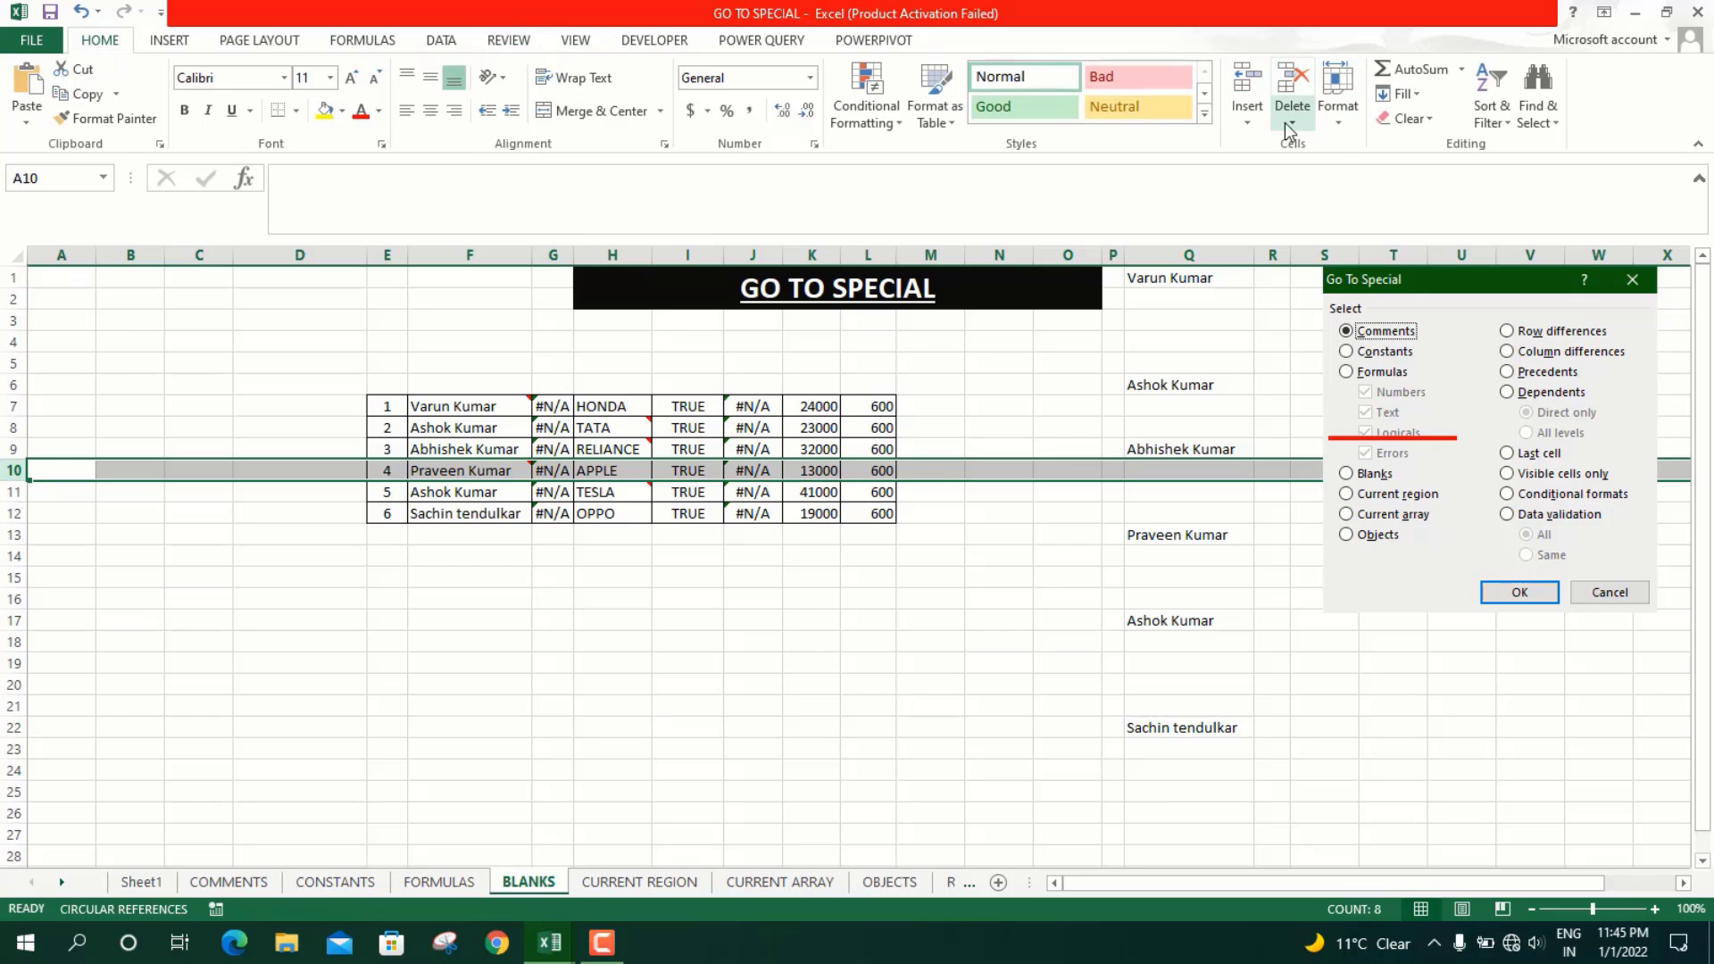
pyautogui.click(1254, 116)
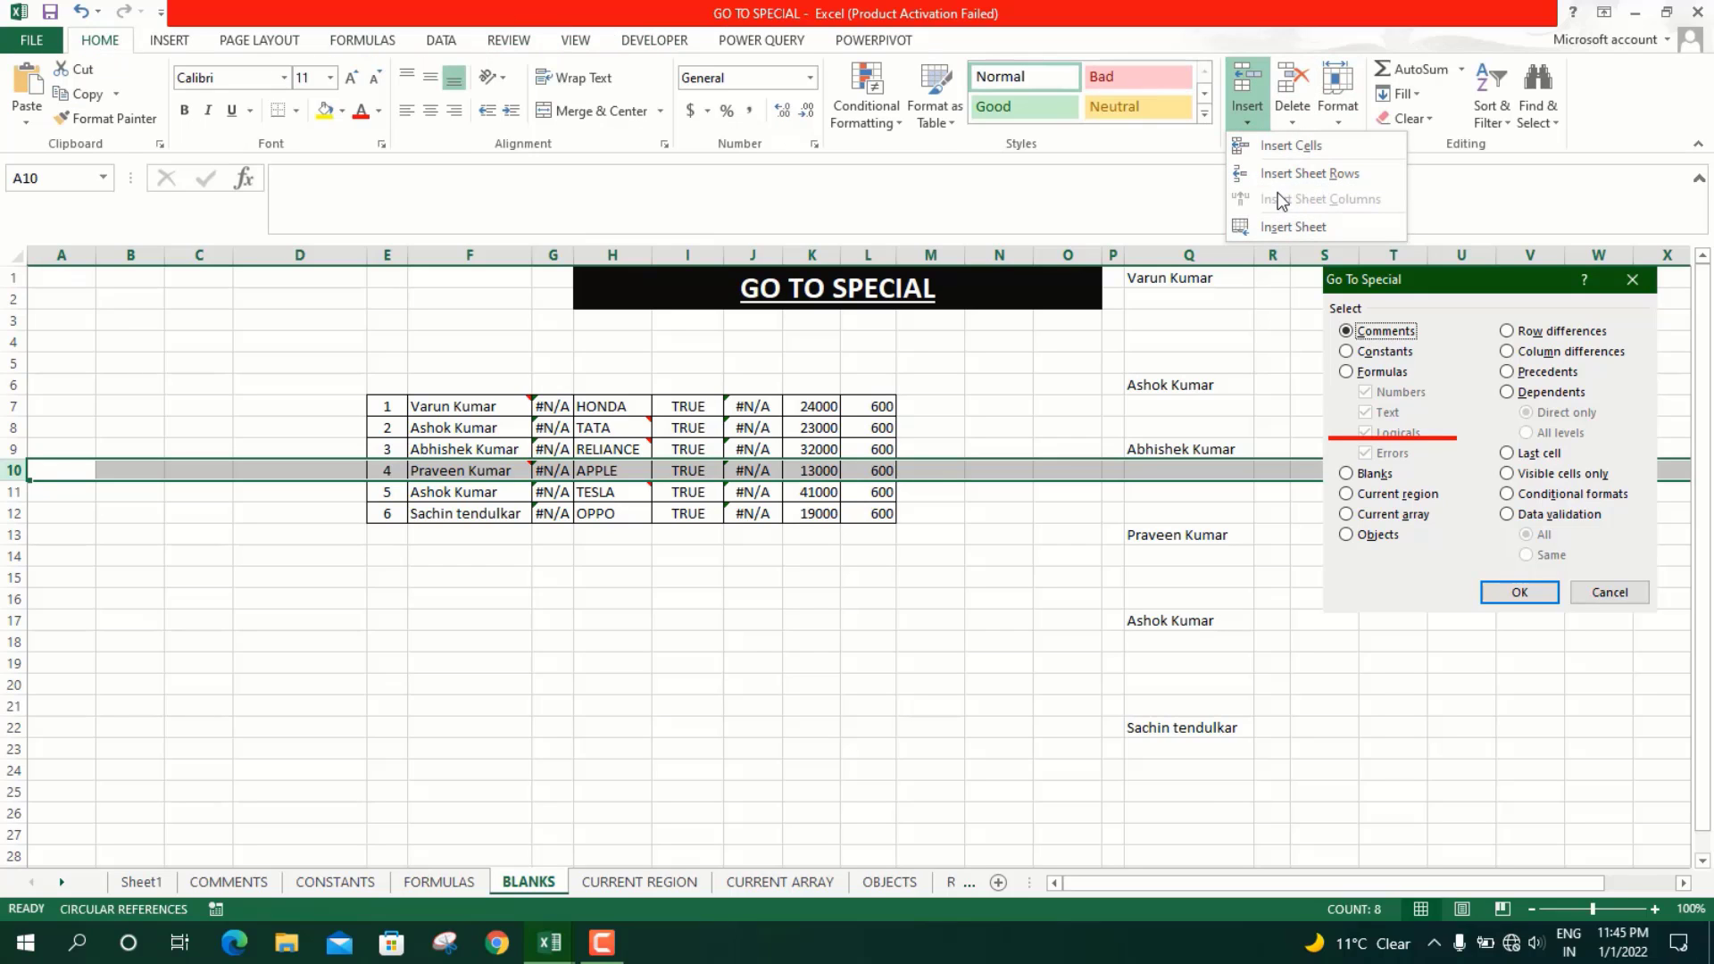
pyautogui.click(1252, 175)
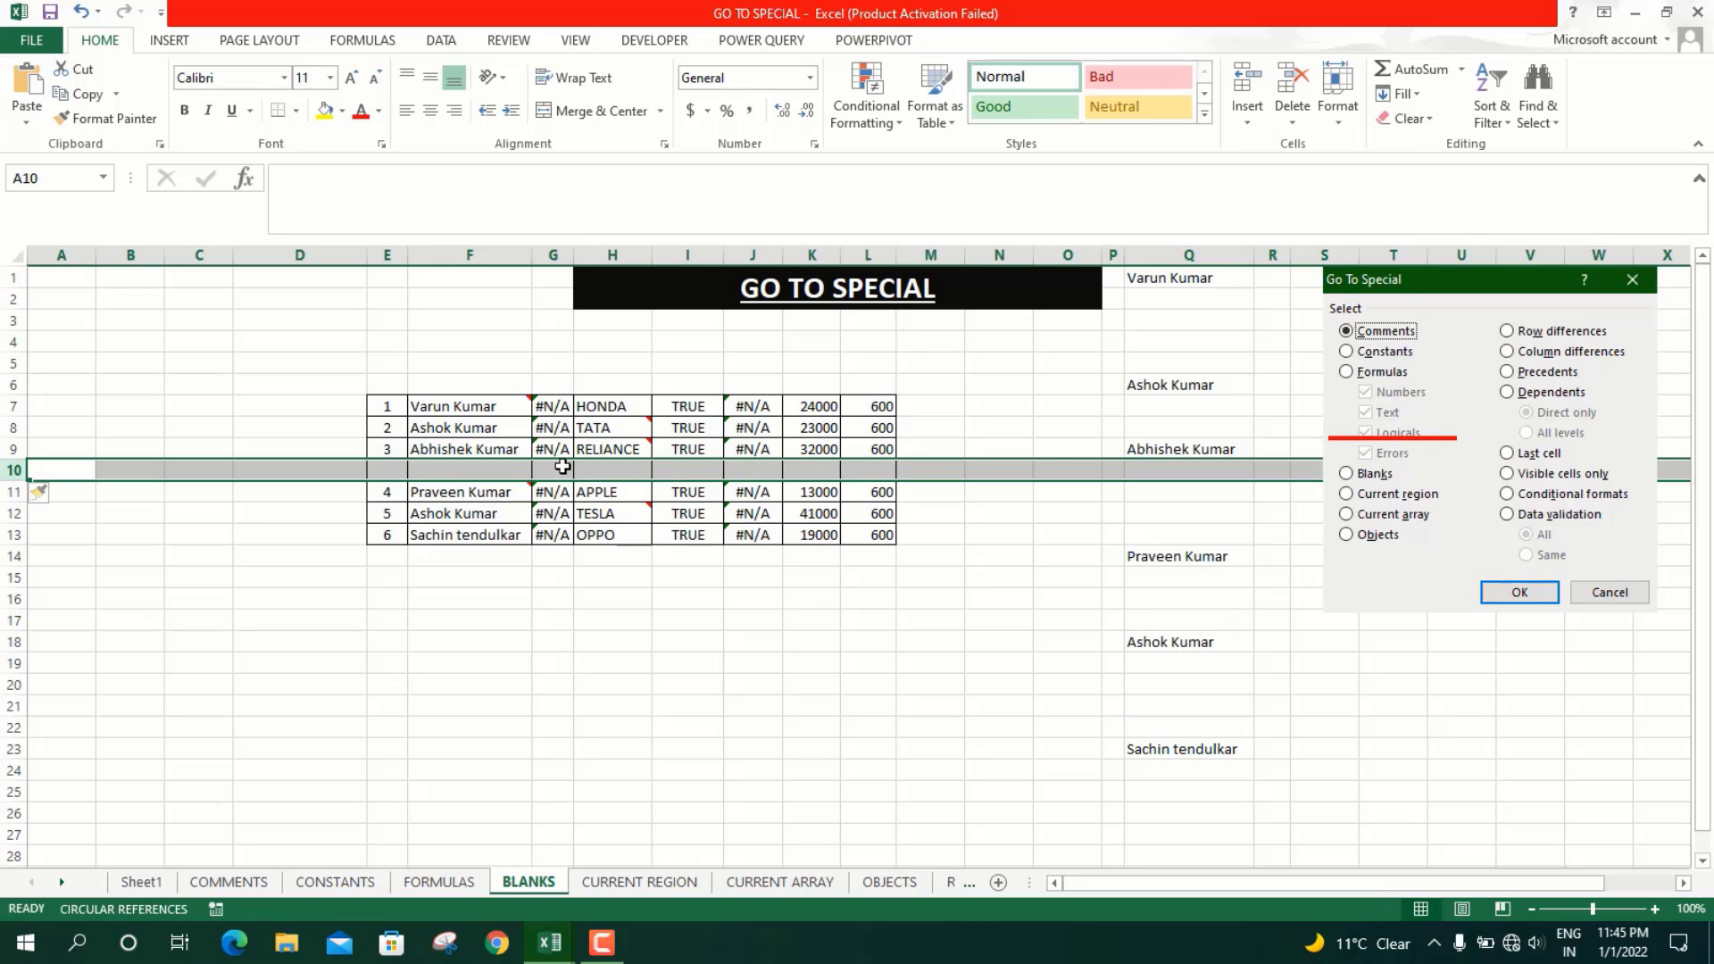
pyautogui.click(556, 516)
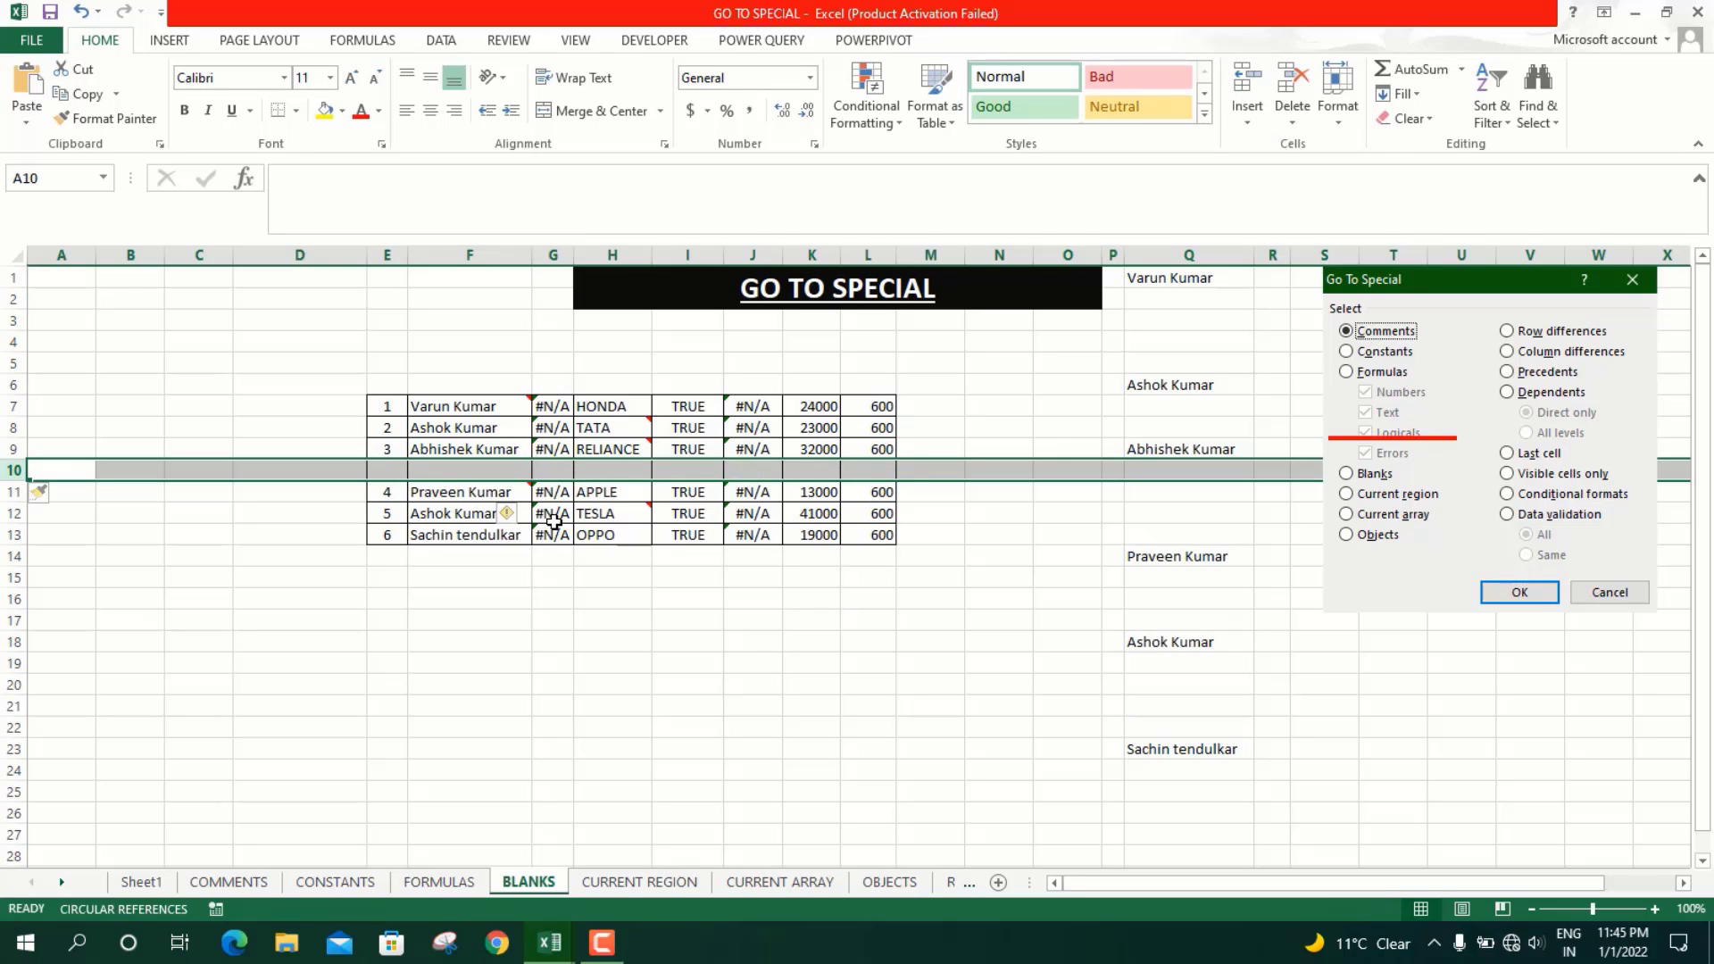
# Select the employee table range E7:L13 and use Go To Special to select only its blank cells
pyautogui.click(398, 406)
pyautogui.hotkey('shift', 'Down')
pyautogui.hotkey('shift', 'Down')
pyautogui.hotkey('shift', 'Down')
pyautogui.hotkey('shift', 'Down')
pyautogui.hotkey('shift', 'Down')
pyautogui.hotkey('shift', 'Down')
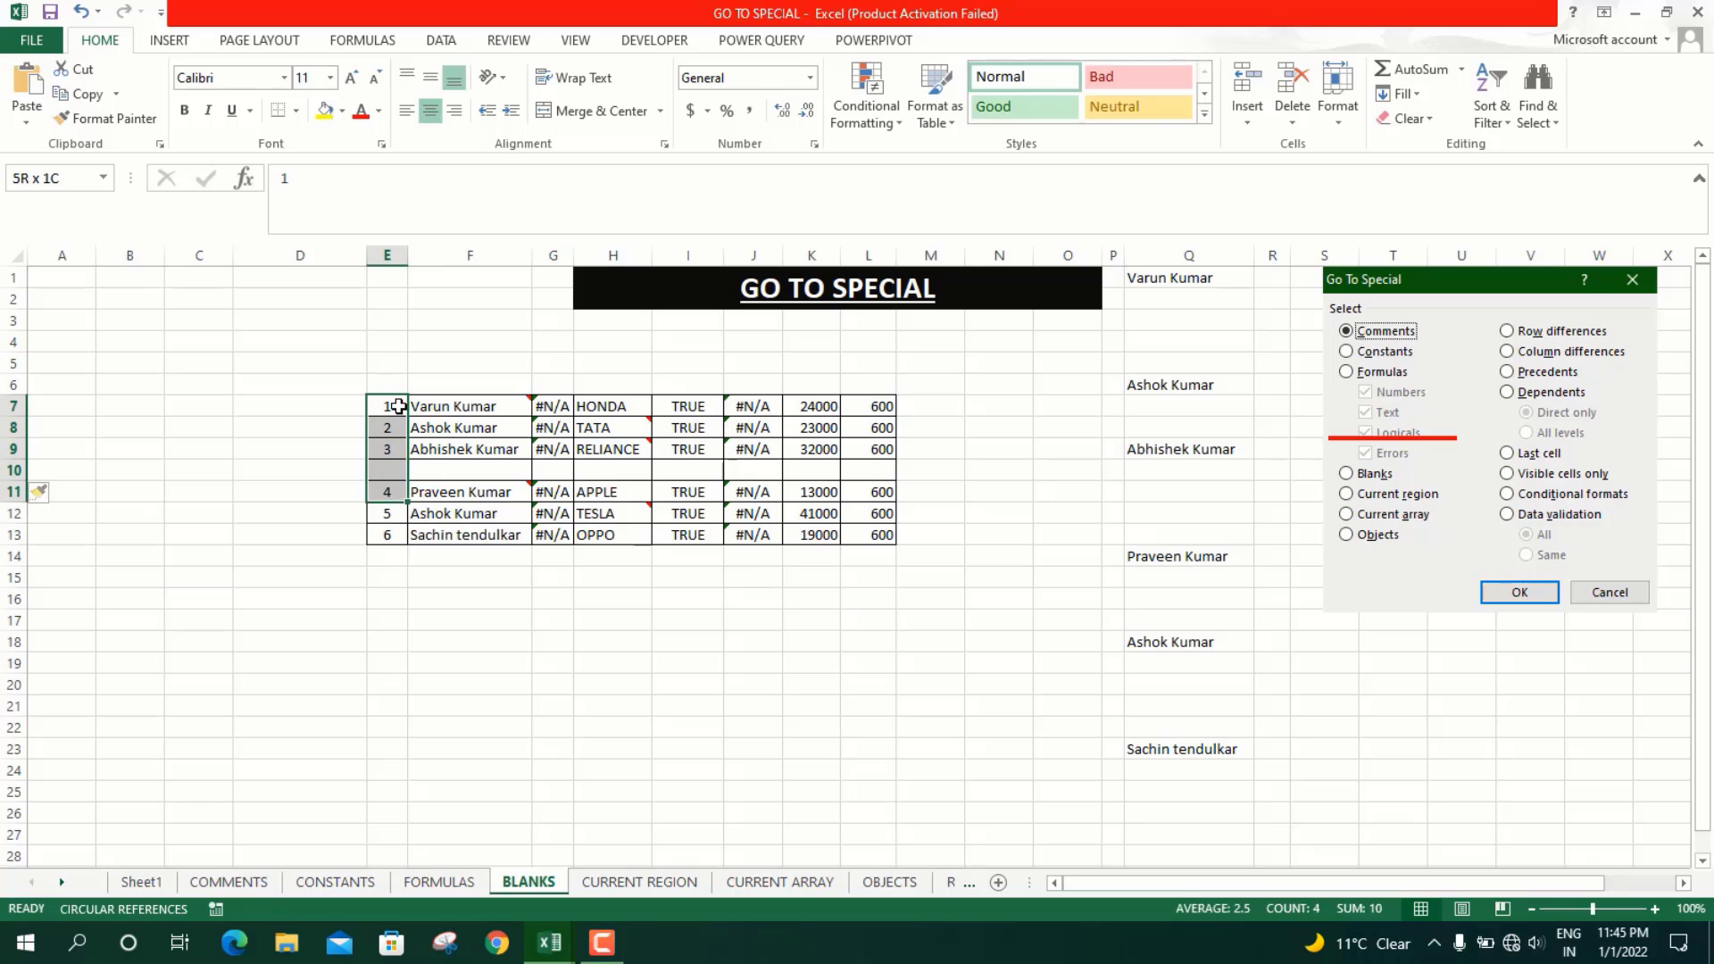
pyautogui.hotkey('ctrl', 'shift', 'Right')
pyautogui.hotkey('ctrl', 'shift', 'Right')
pyautogui.hotkey('ctrl', 'shift', 'Left')
pyautogui.hotkey('ctrl', 'g')
pyautogui.hotkey('alt', 's')
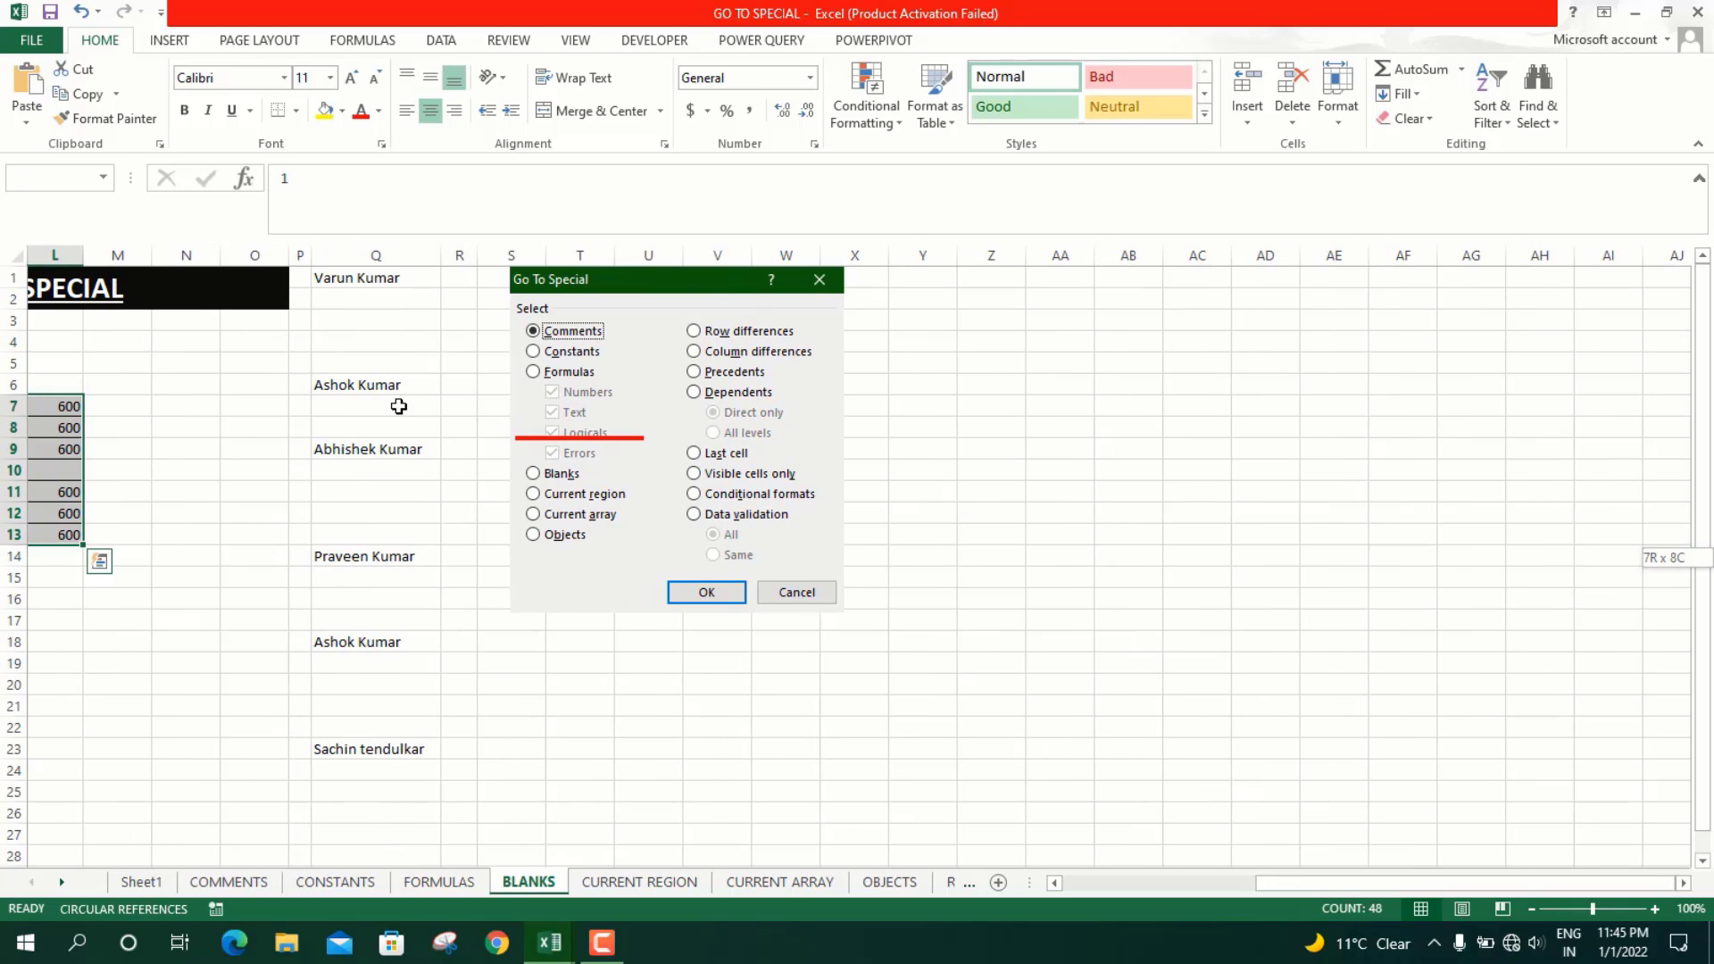
pyautogui.hotkey('ctrl', 'g')
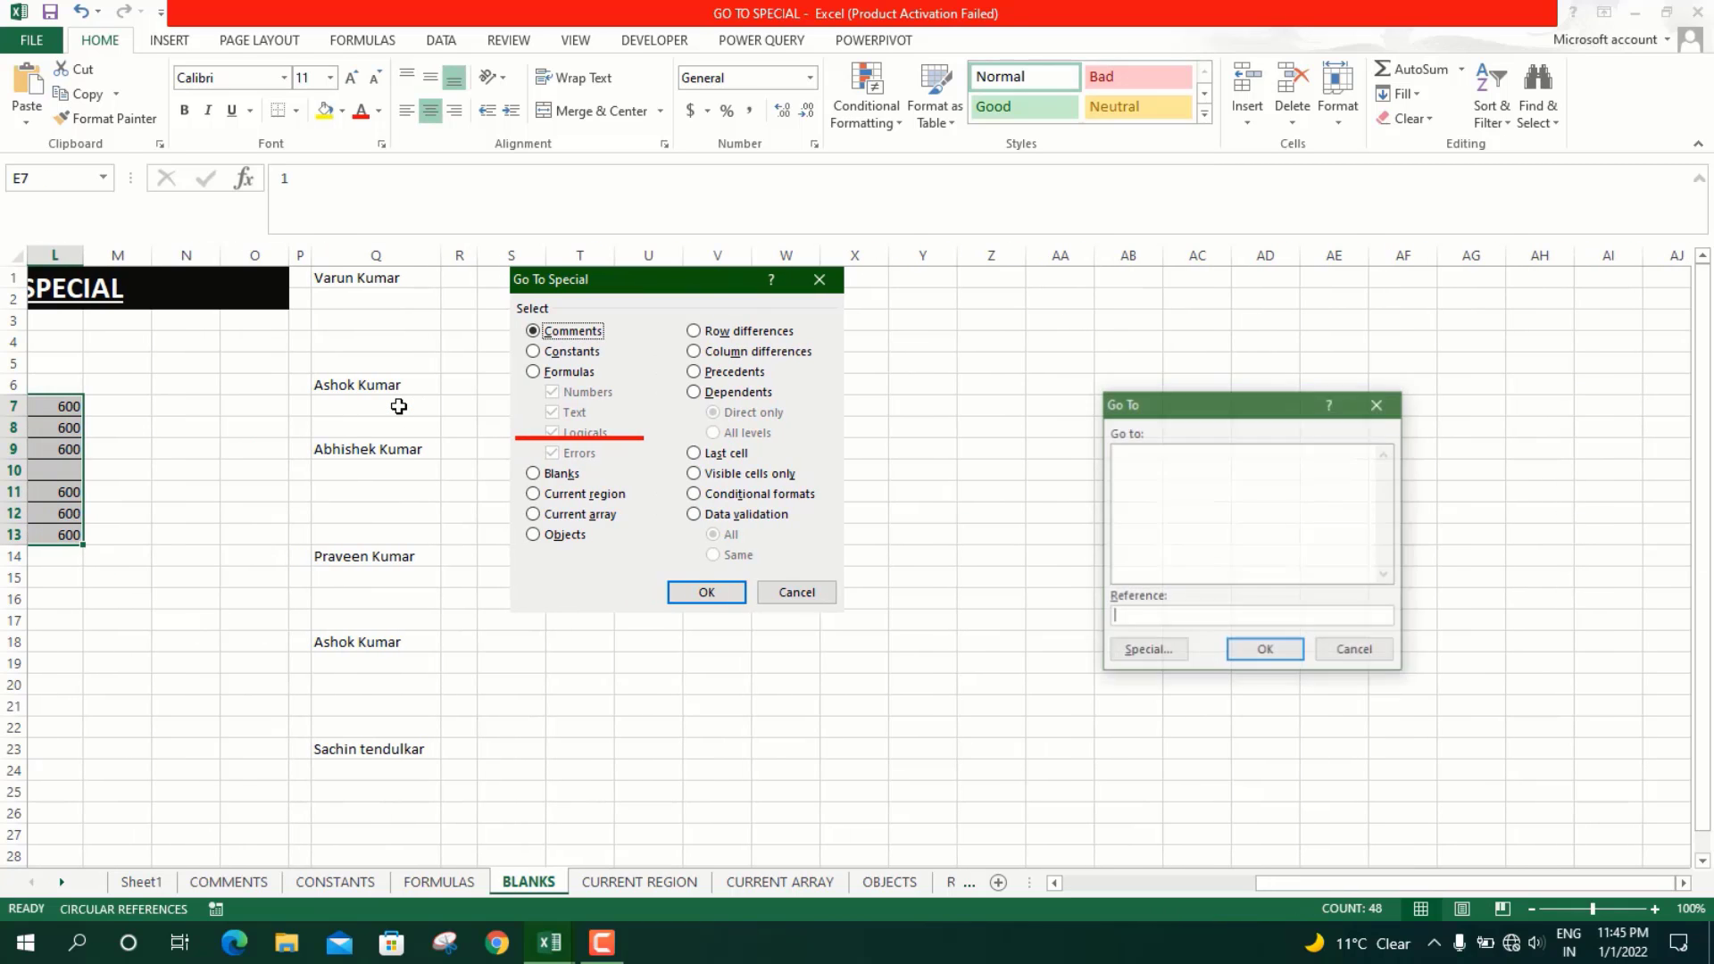
pyautogui.click(1158, 656)
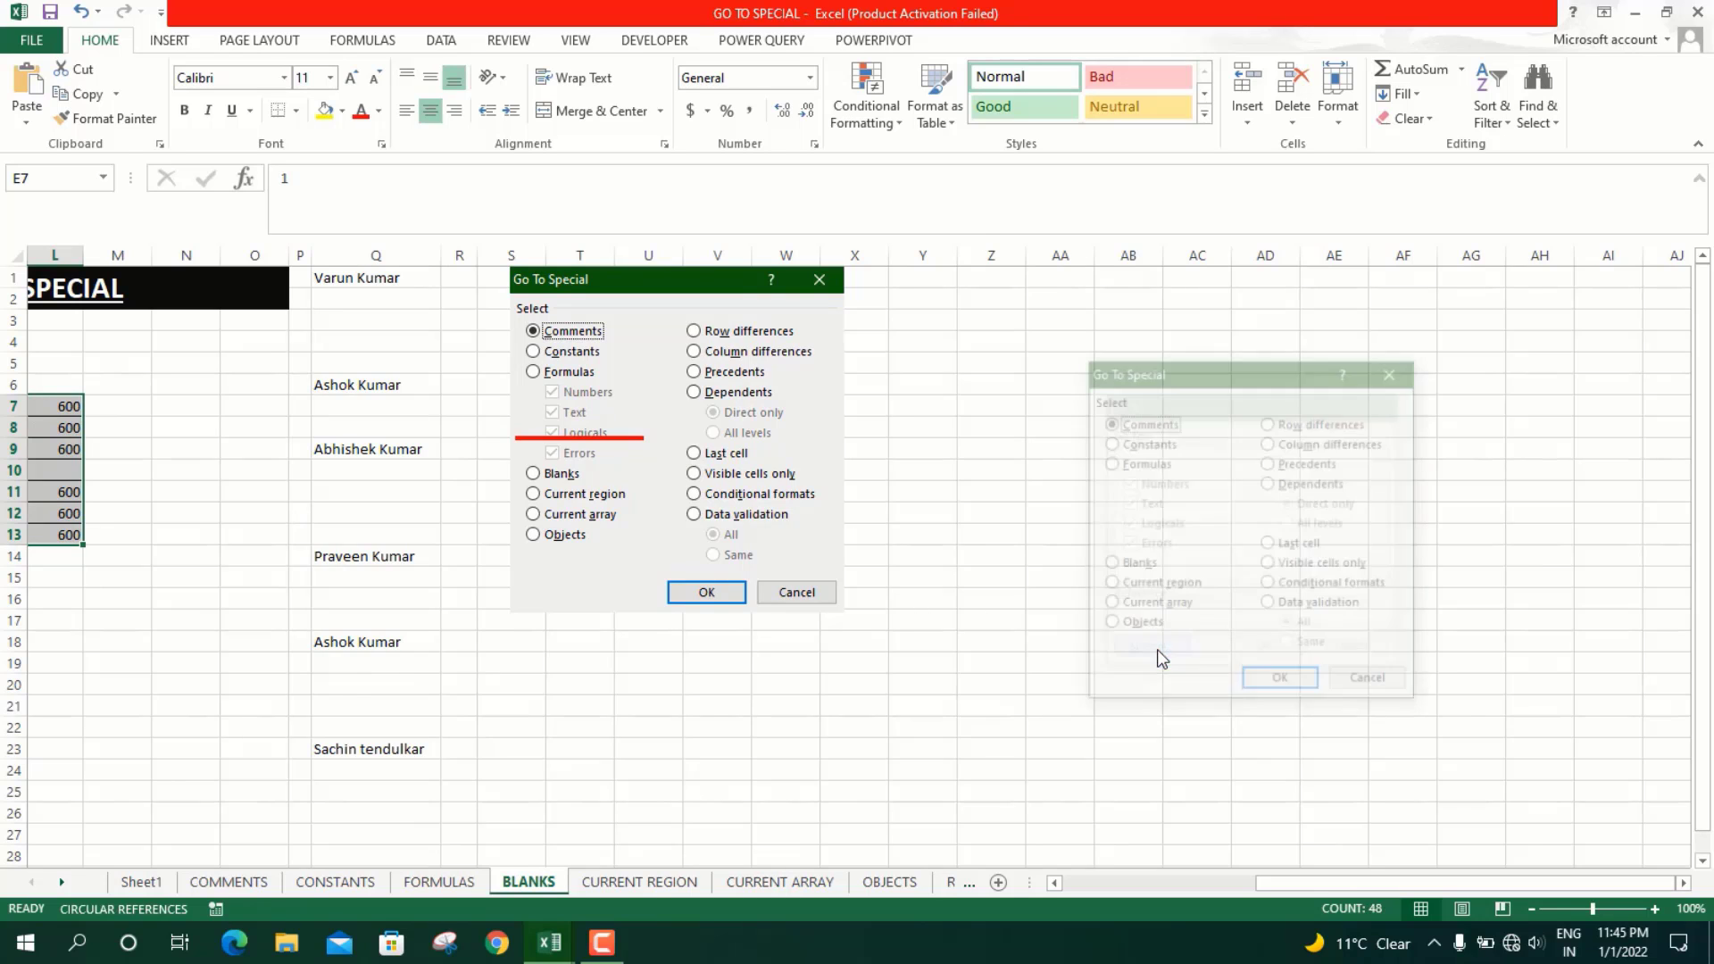
pyautogui.click(1109, 566)
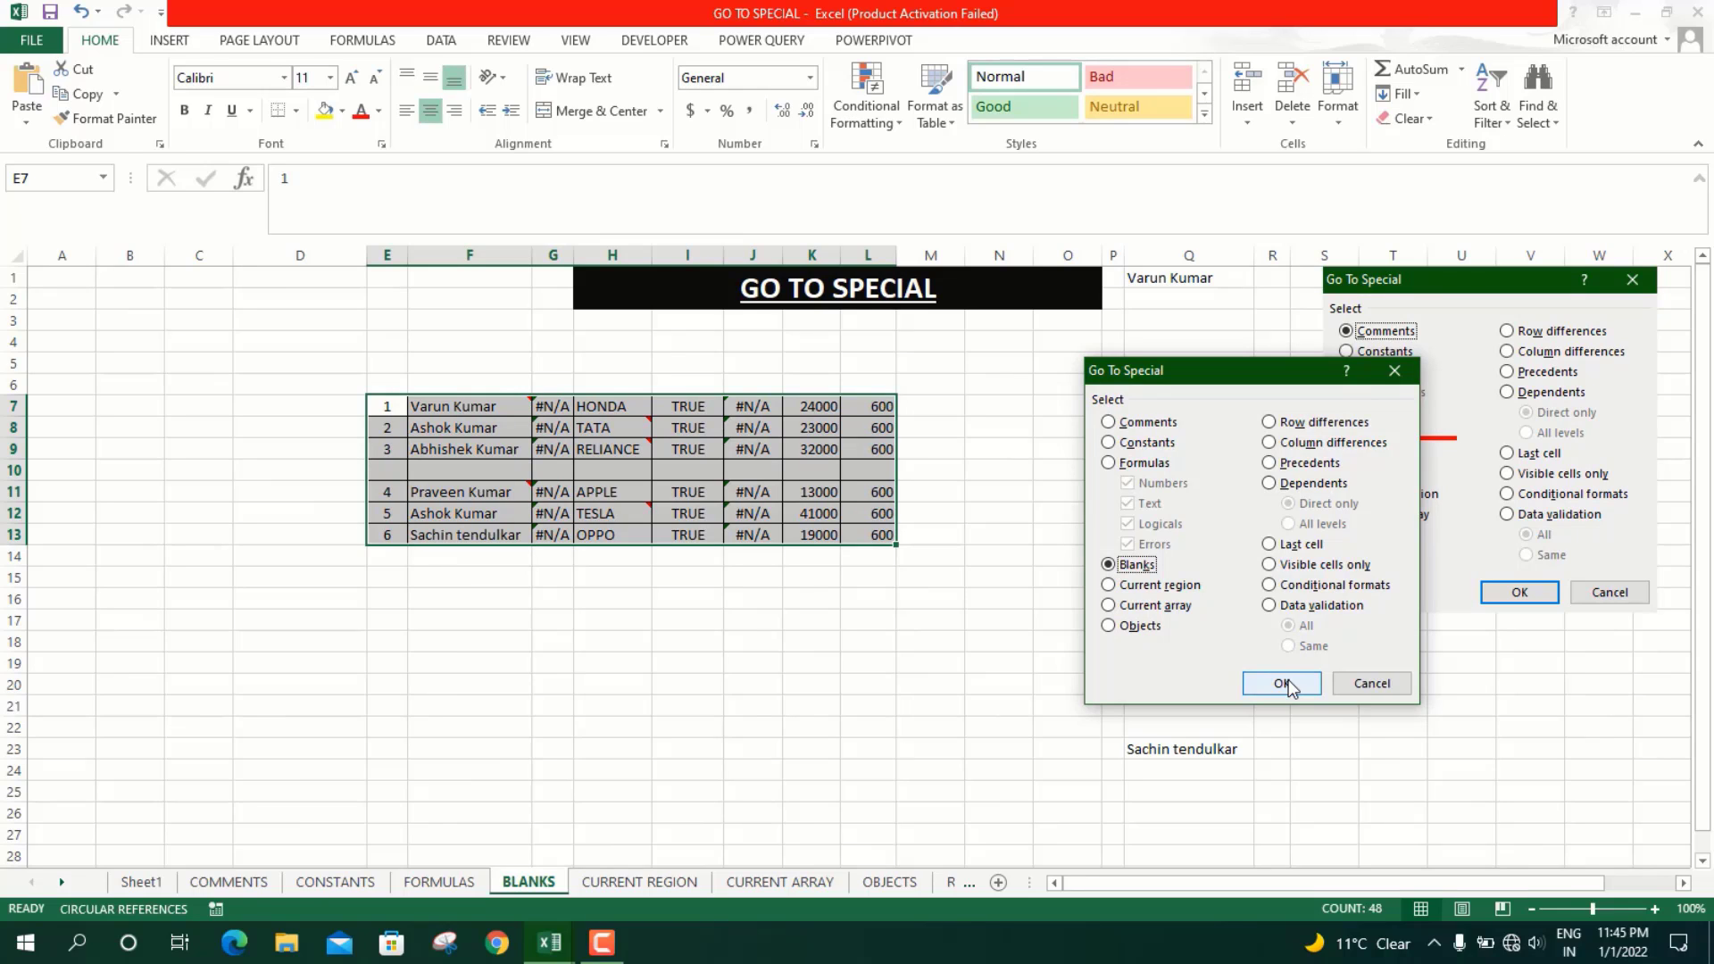
pyautogui.click(1283, 684)
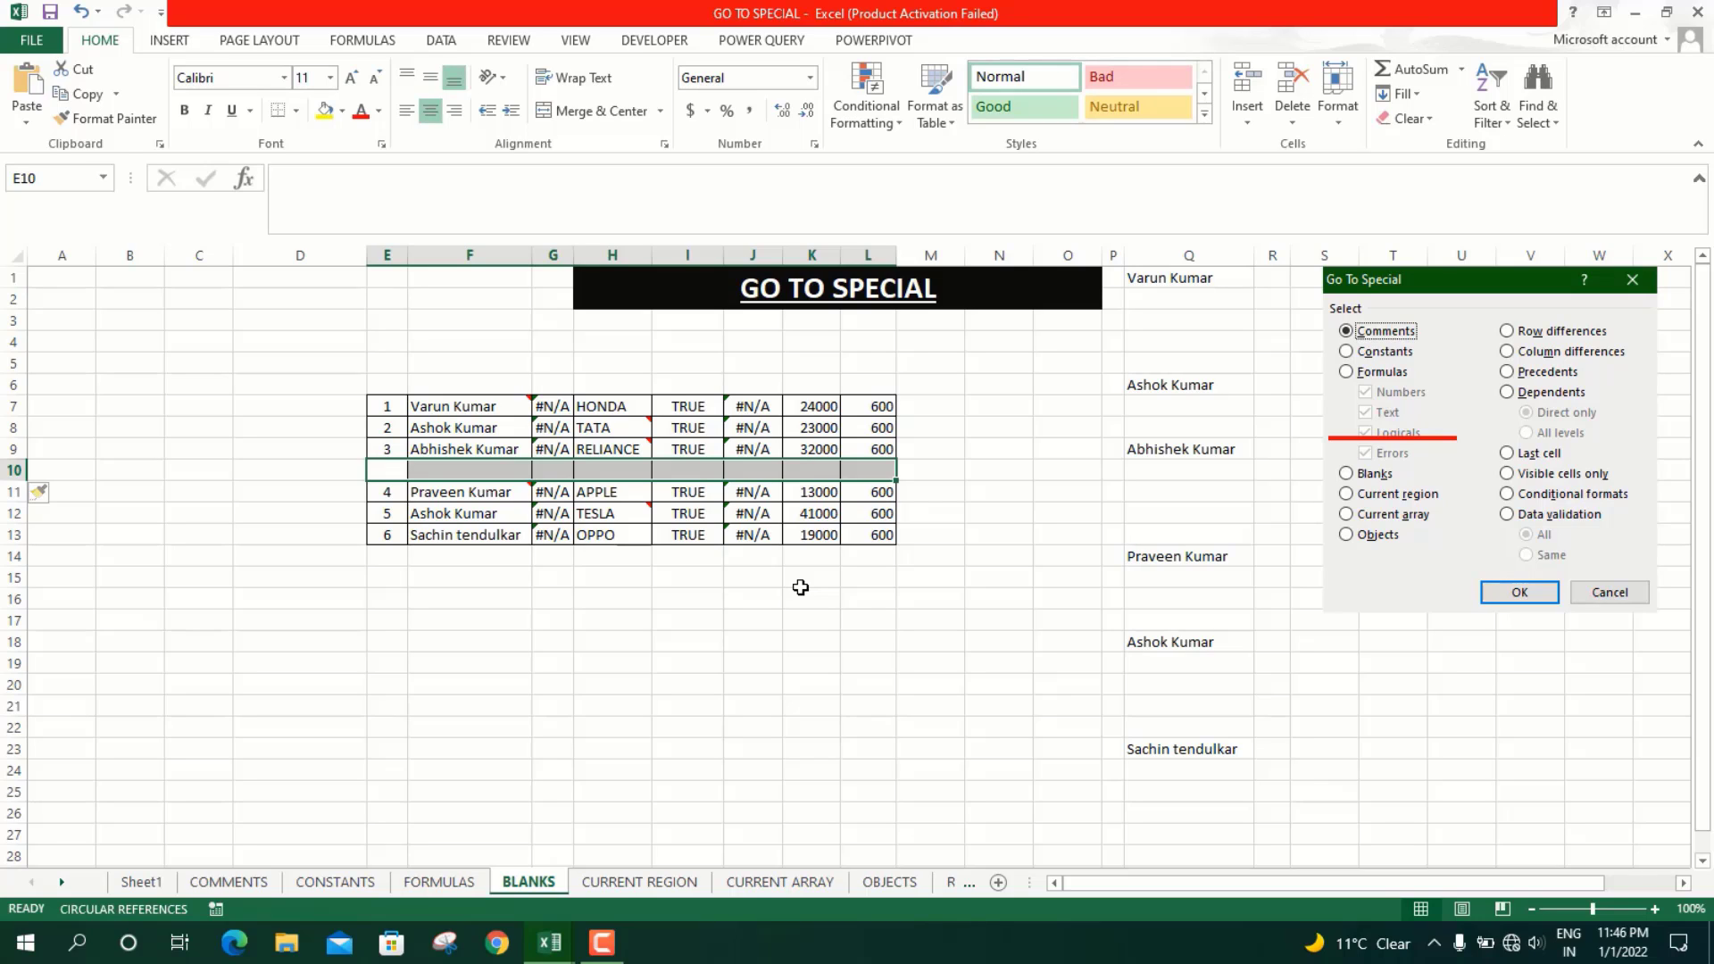
# Delete the entire sheet row containing the selected blank cells
pyautogui.hotkey('ctrl', '-')
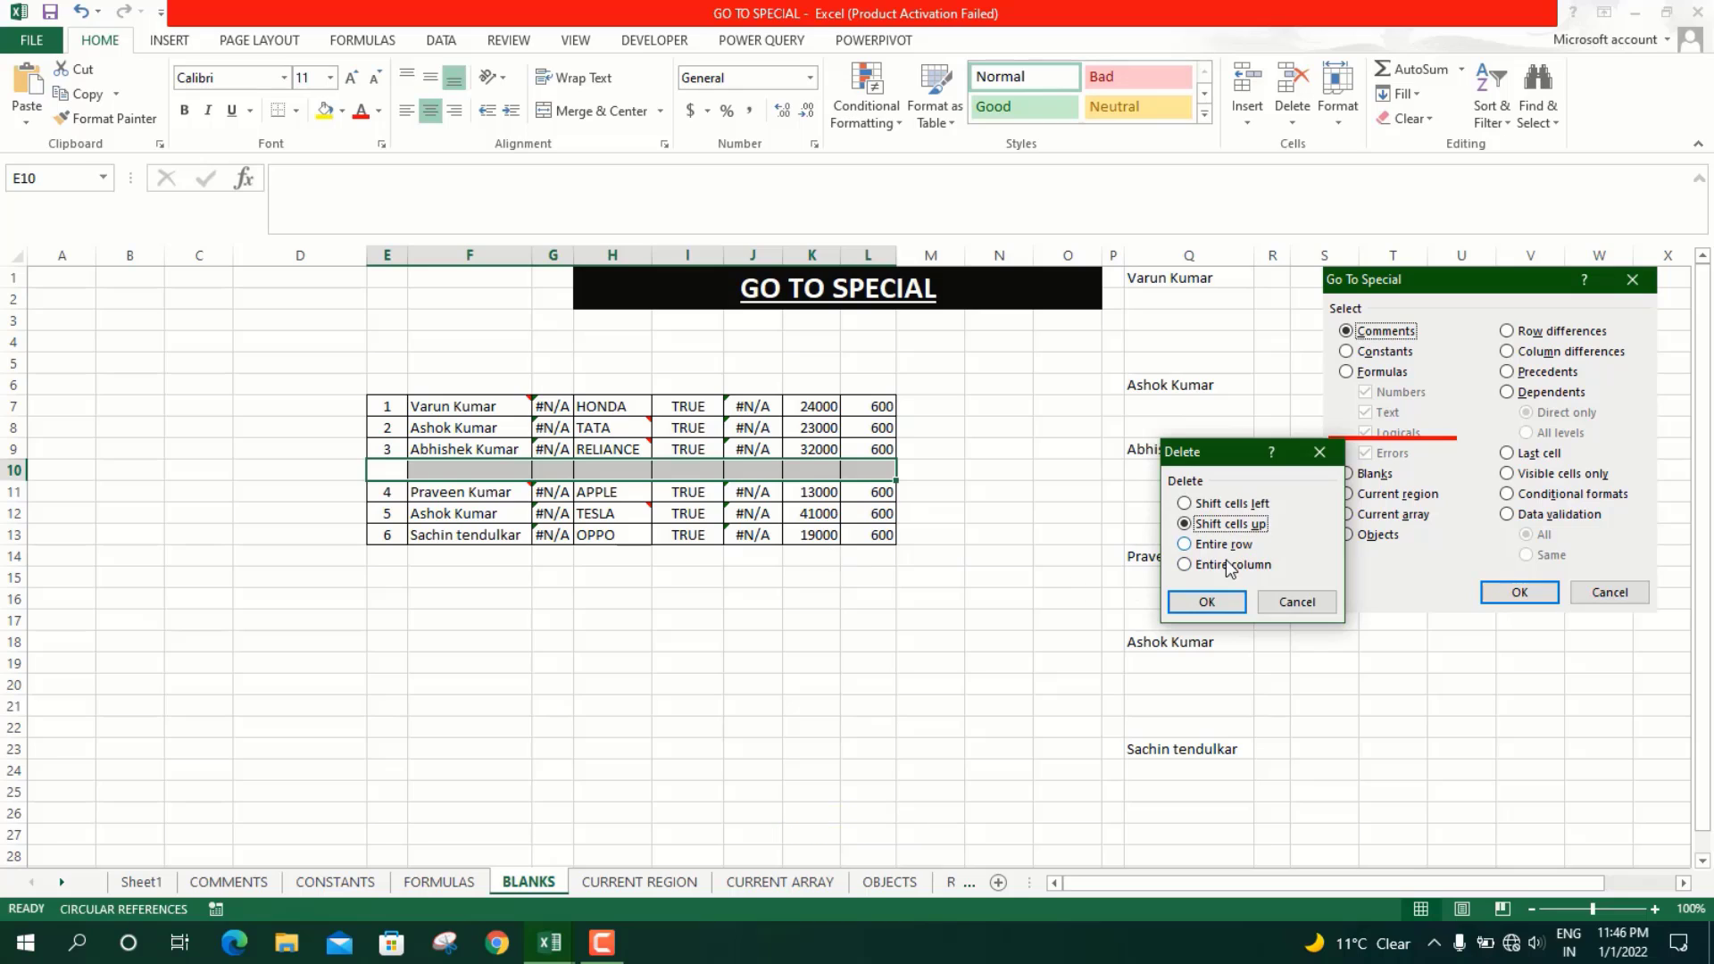
pyautogui.click(1187, 546)
pyautogui.click(1208, 602)
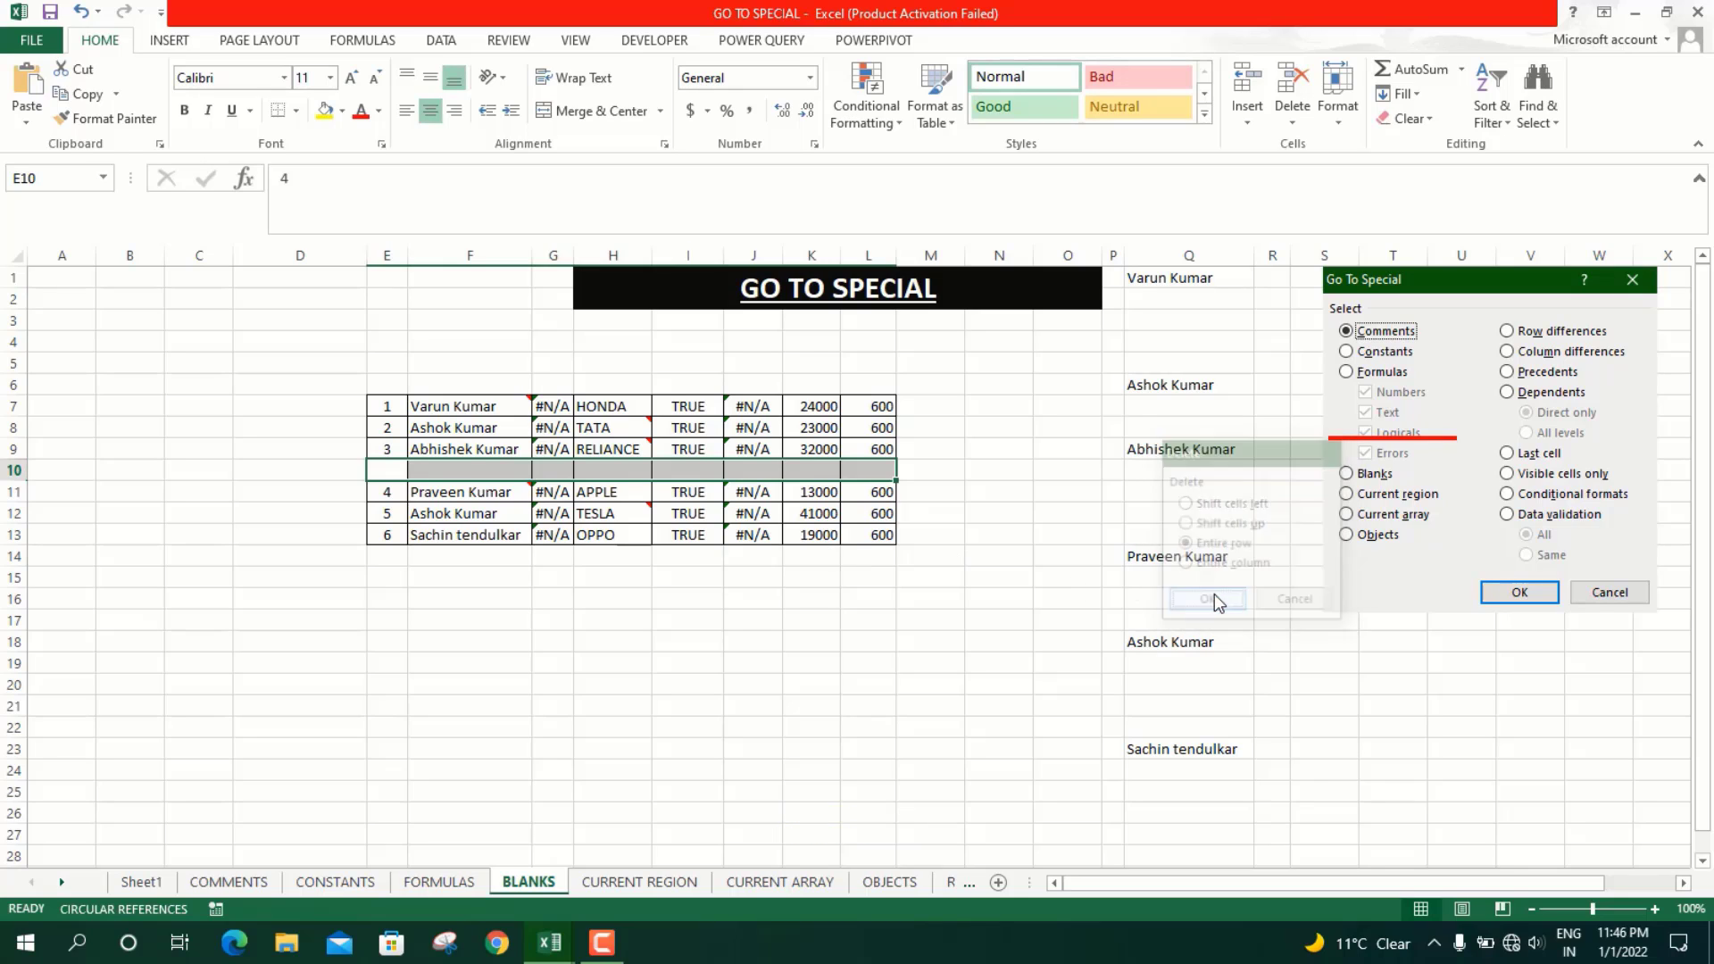
pyautogui.click(1106, 467)
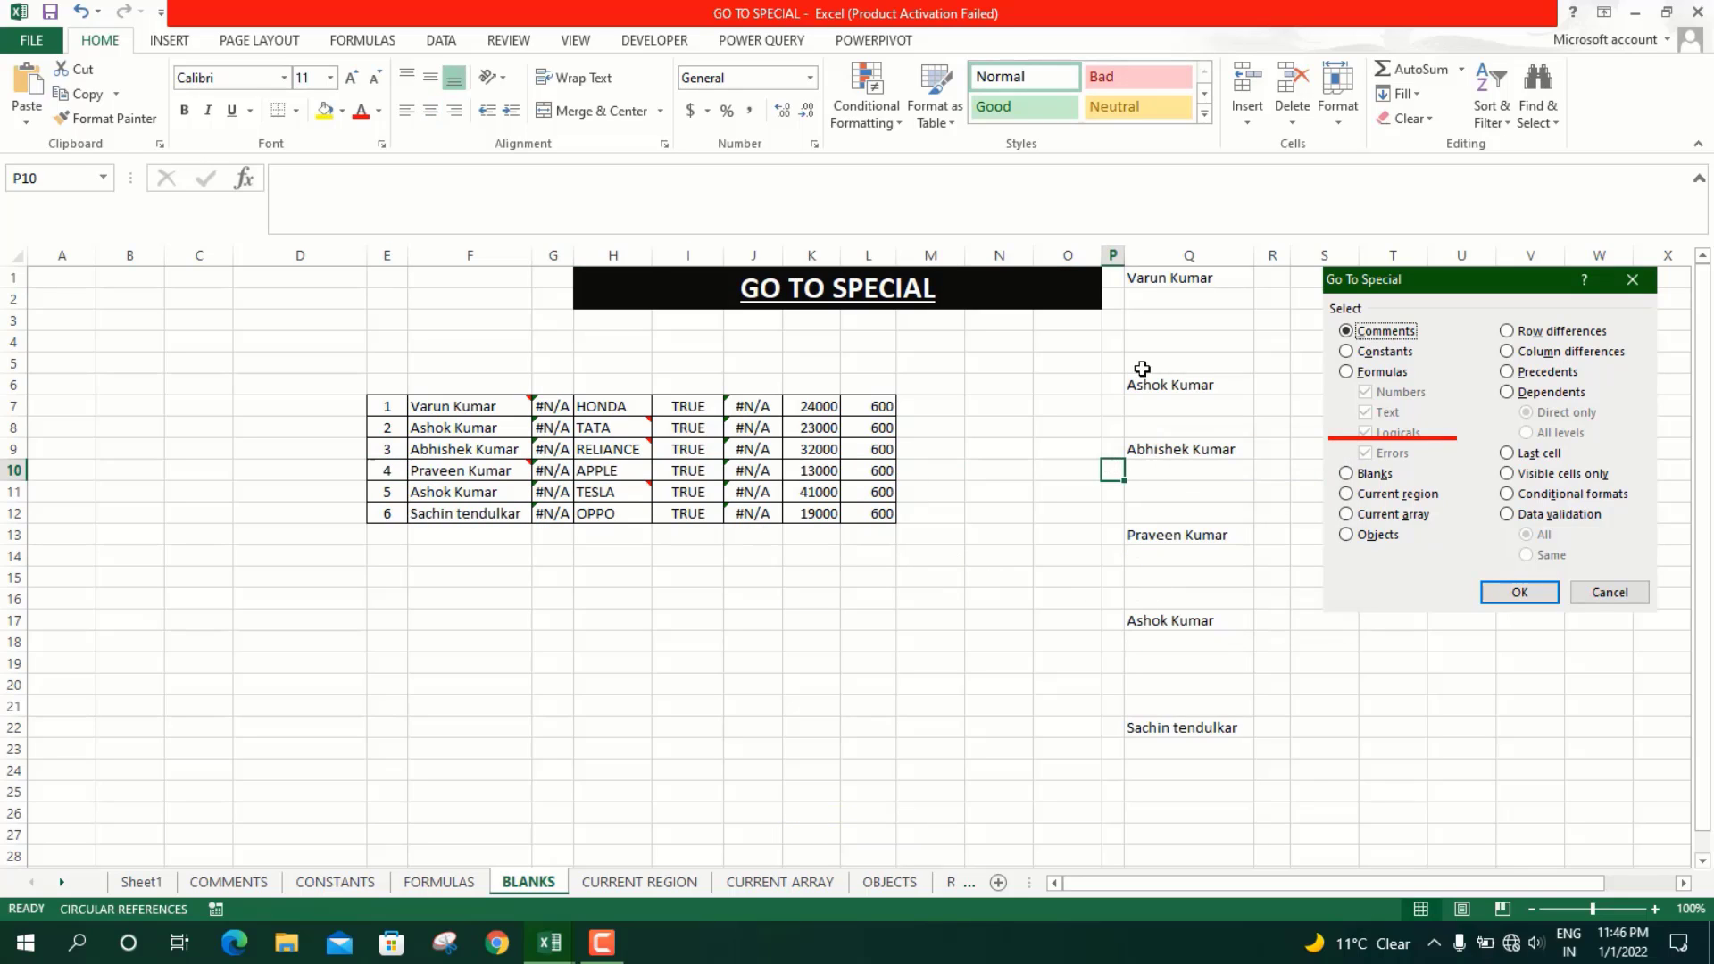
# Select the whole column Q and use Go To Special to select only its blank cells
pyautogui.click(1165, 293)
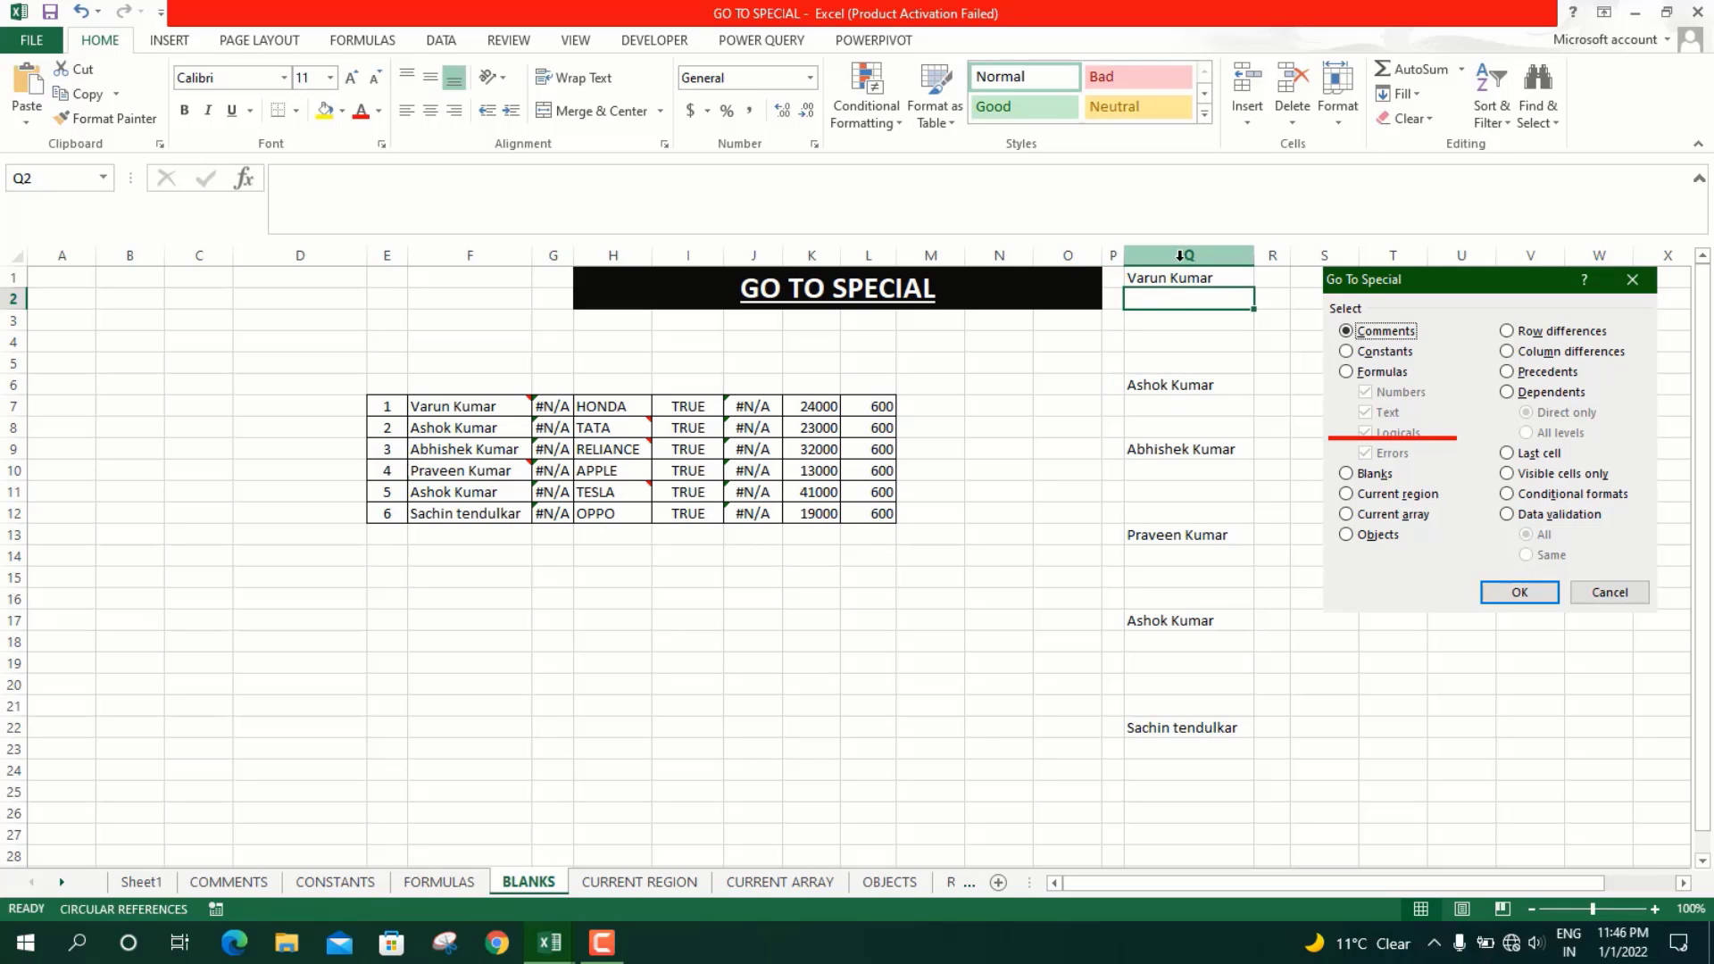
pyautogui.click(1179, 256)
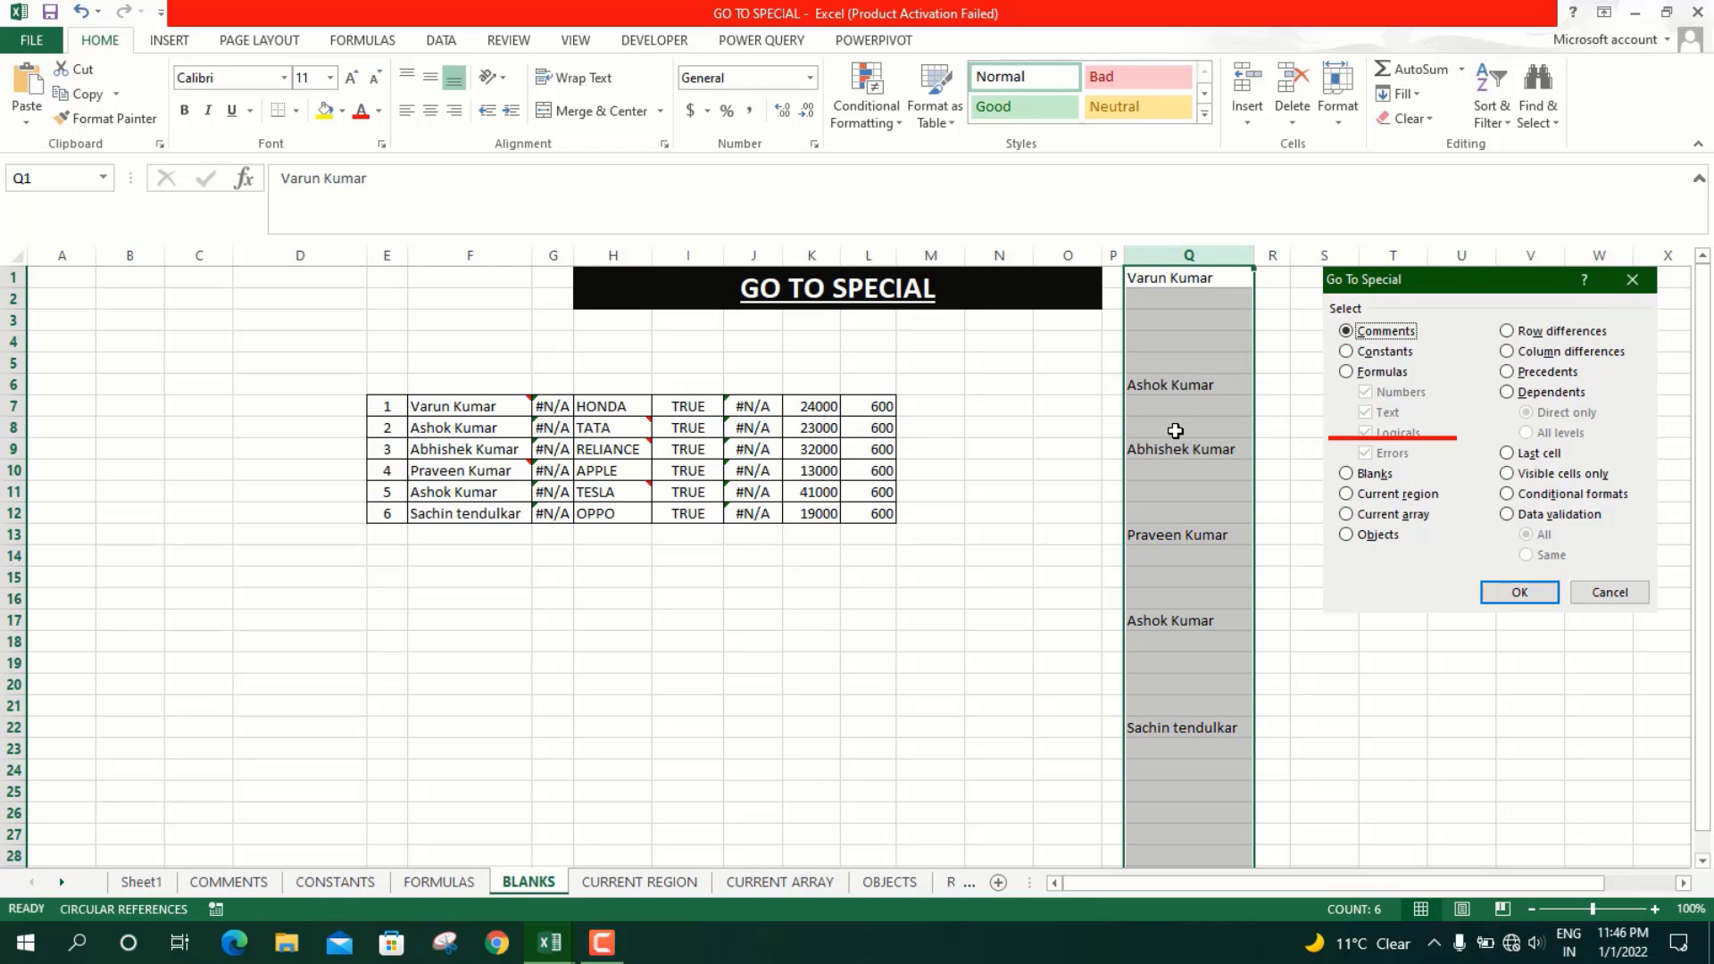
pyautogui.hotkey('ctrl', 'g')
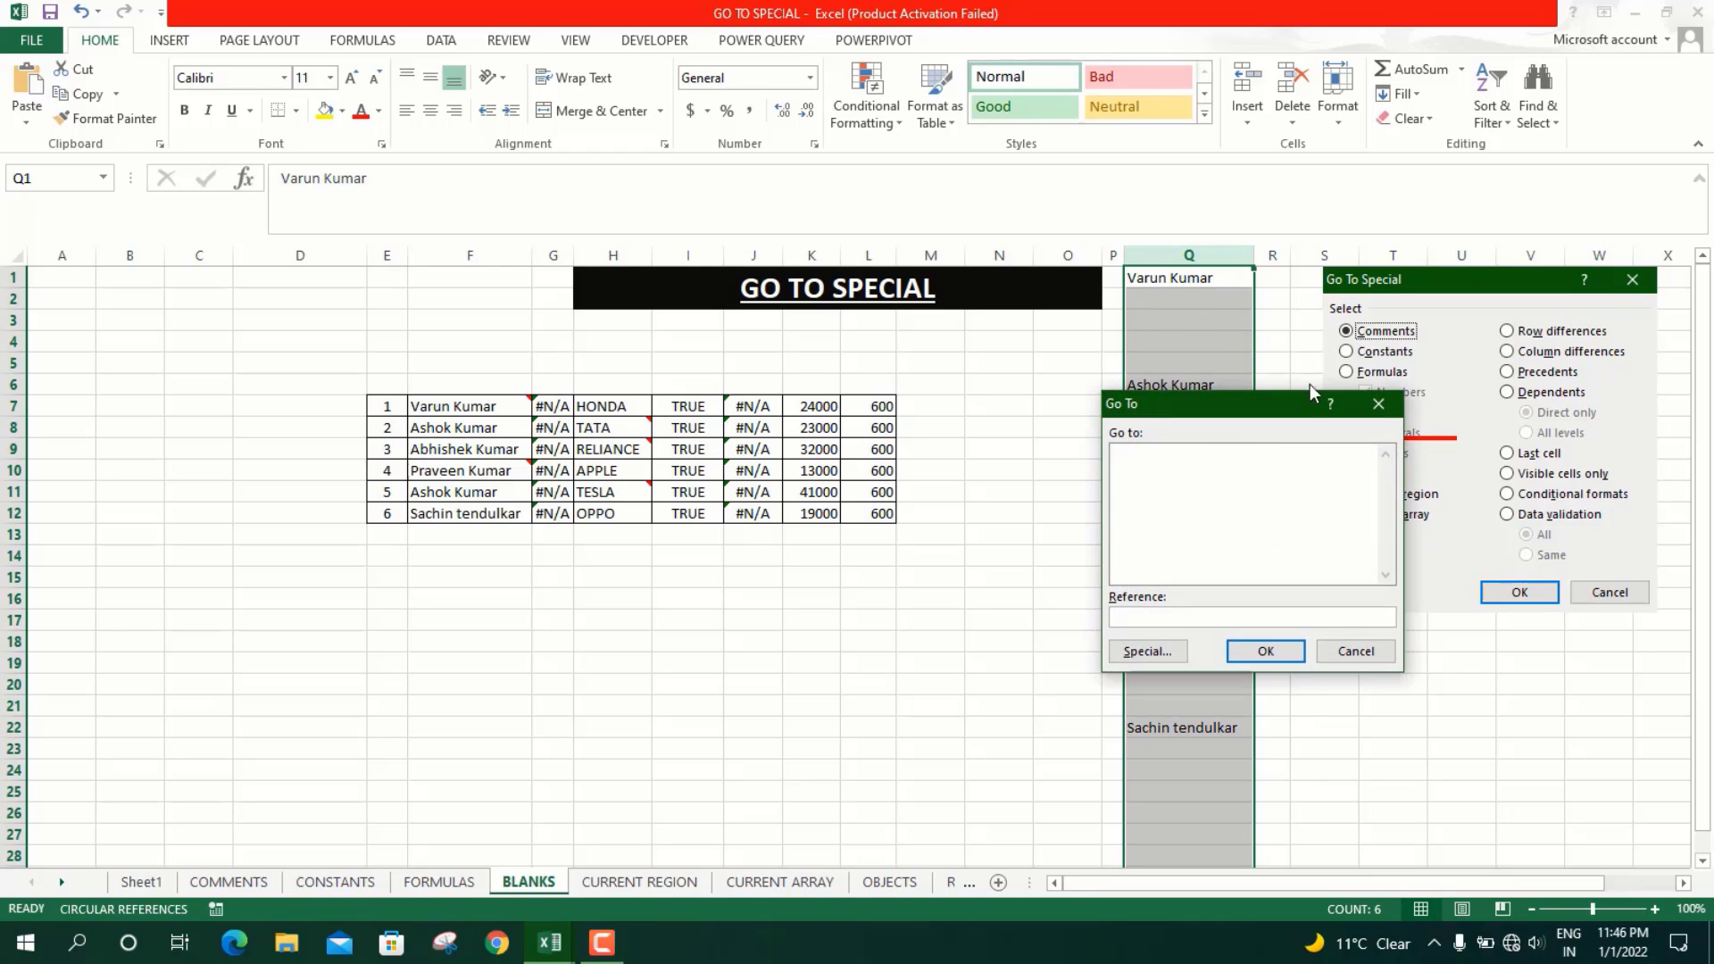
pyautogui.click(1393, 407)
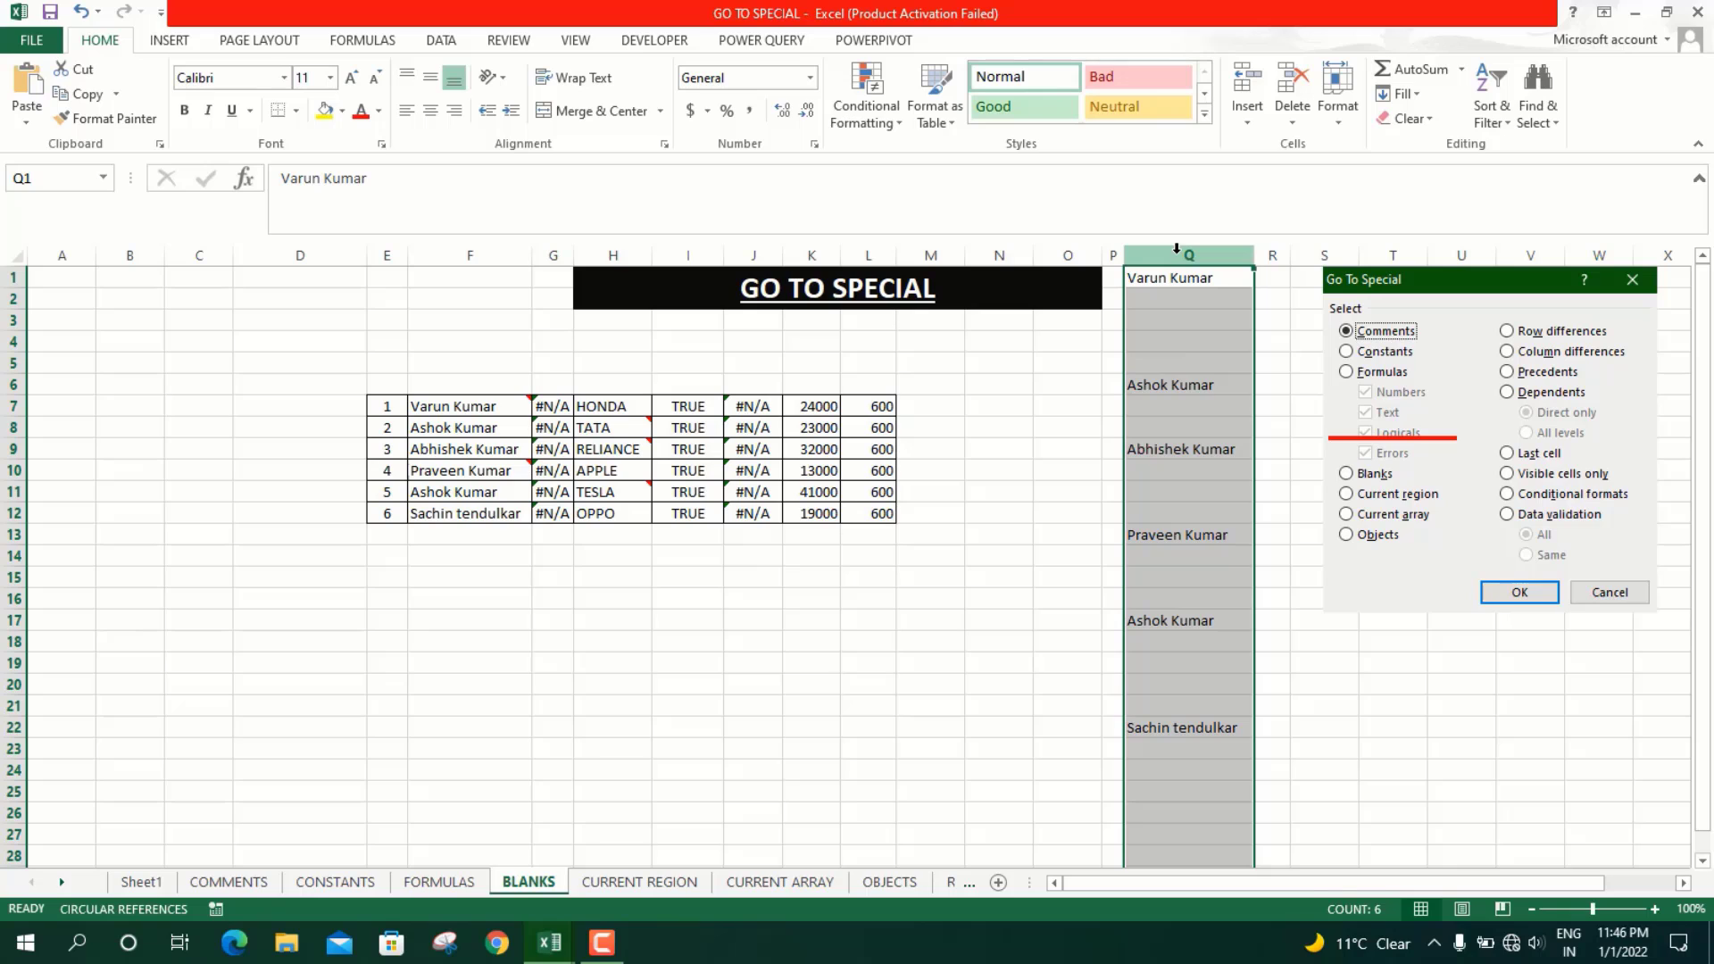
pyautogui.hotkey('ctrl', 'g')
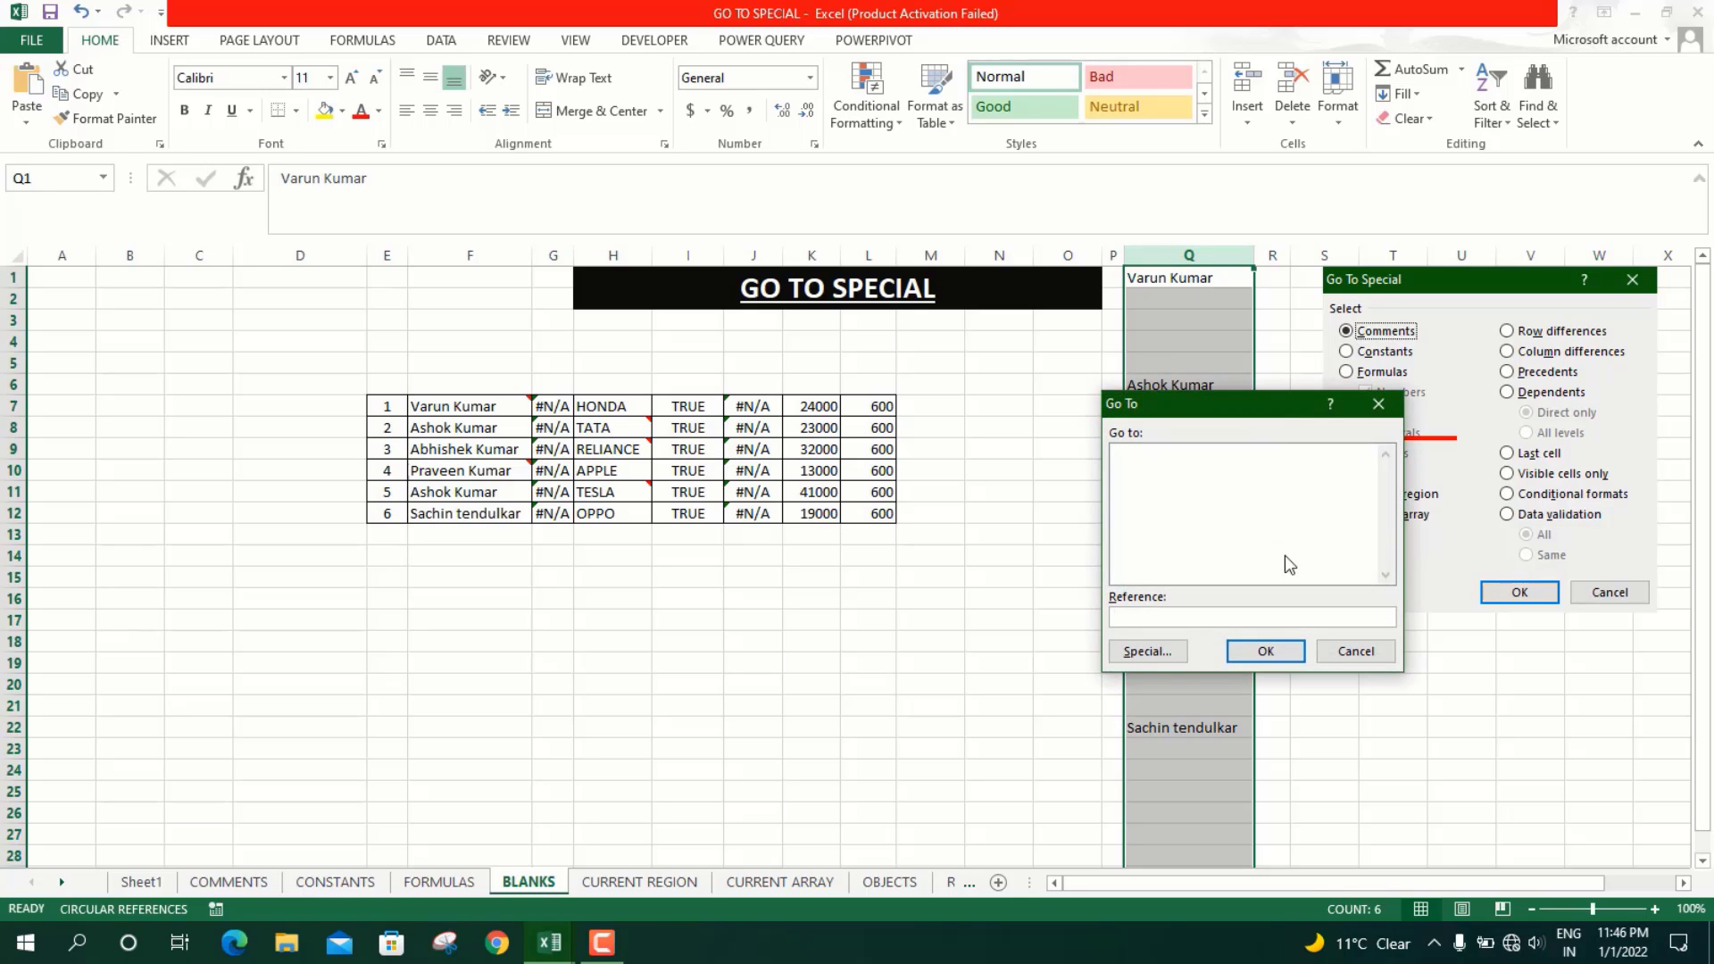
pyautogui.click(1147, 652)
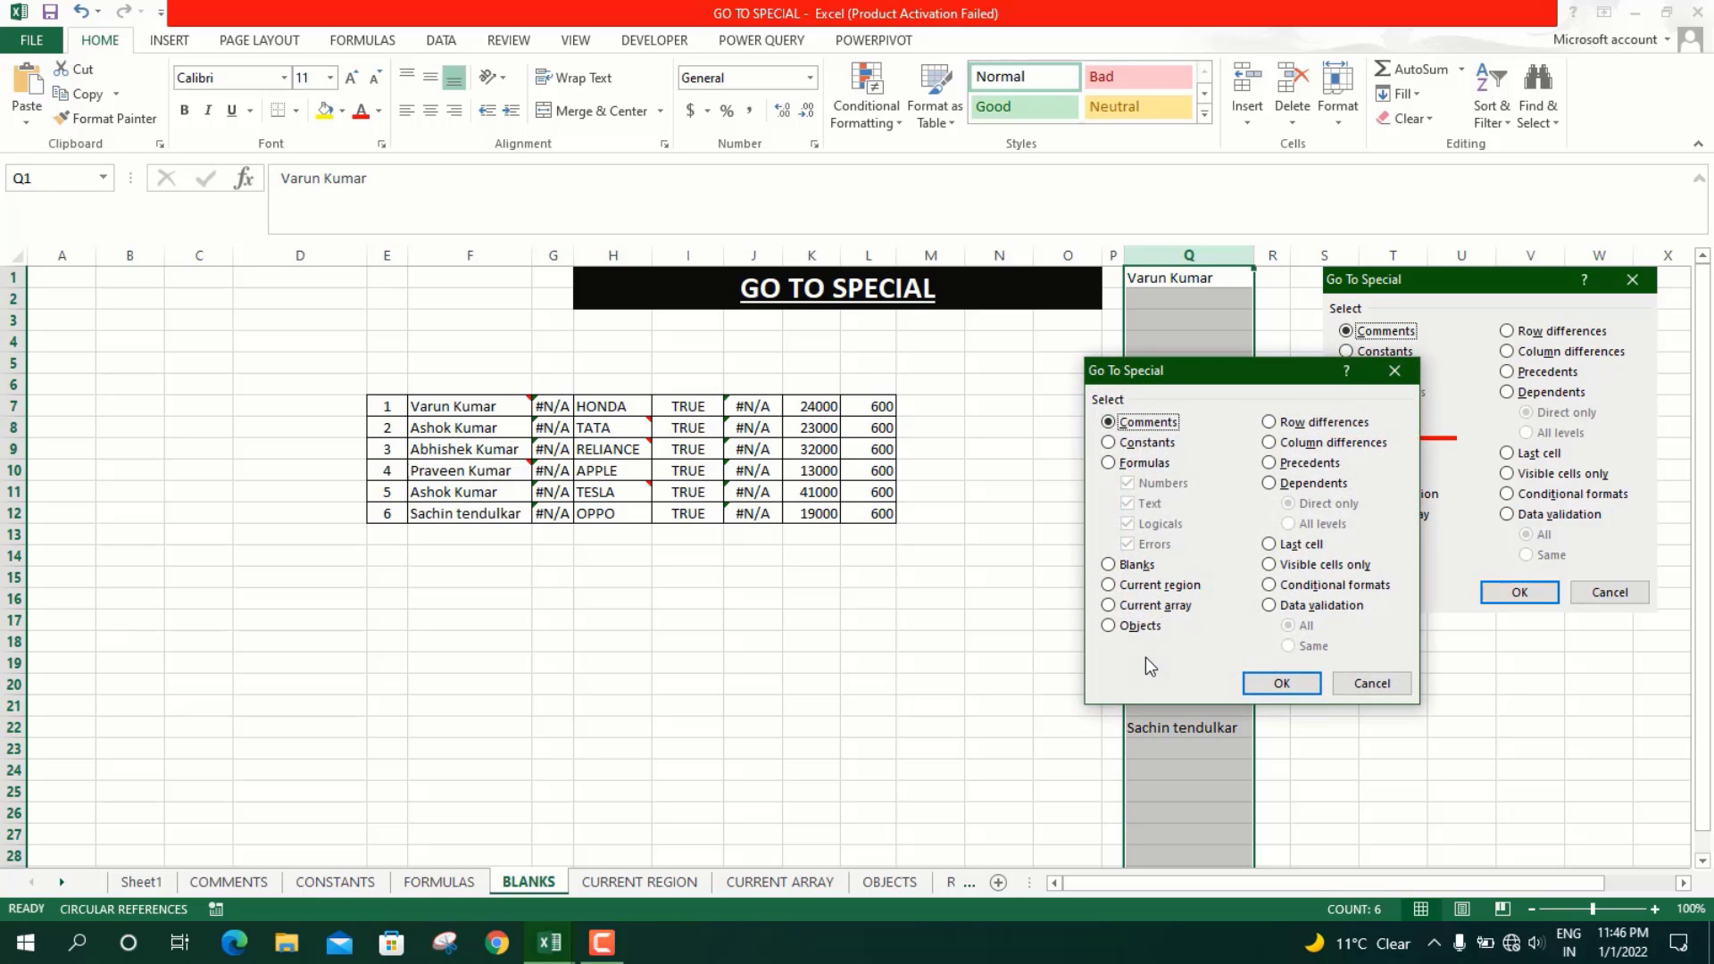
pyautogui.click(1110, 564)
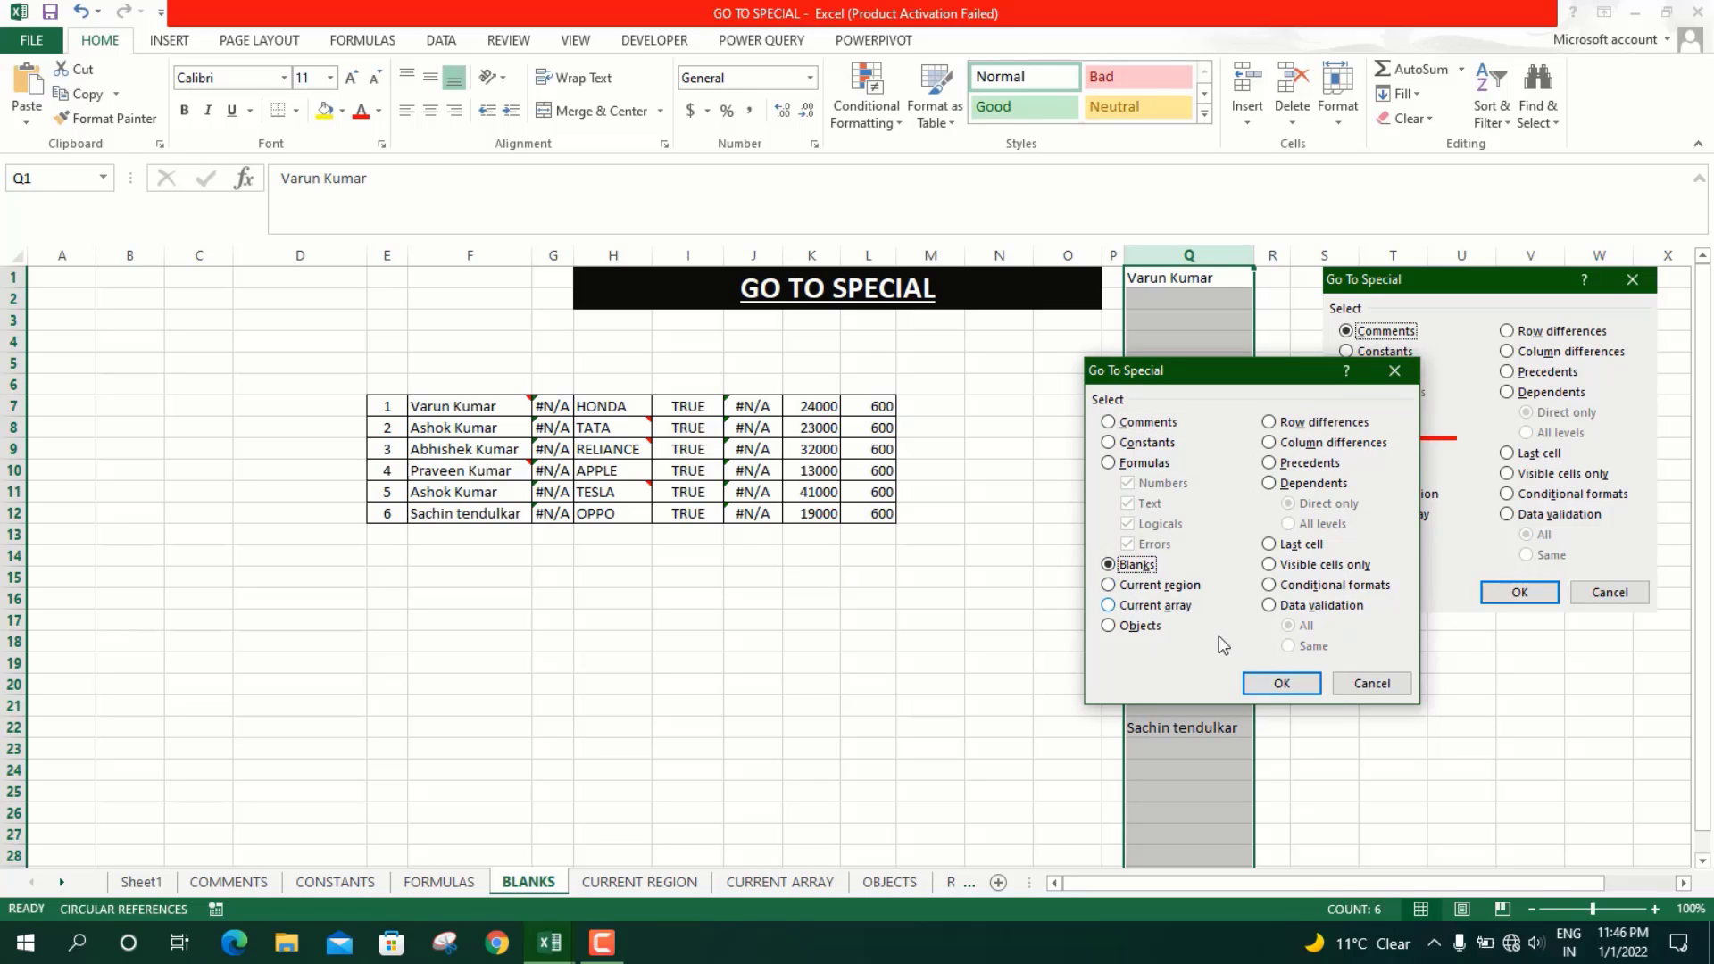
pyautogui.click(1288, 694)
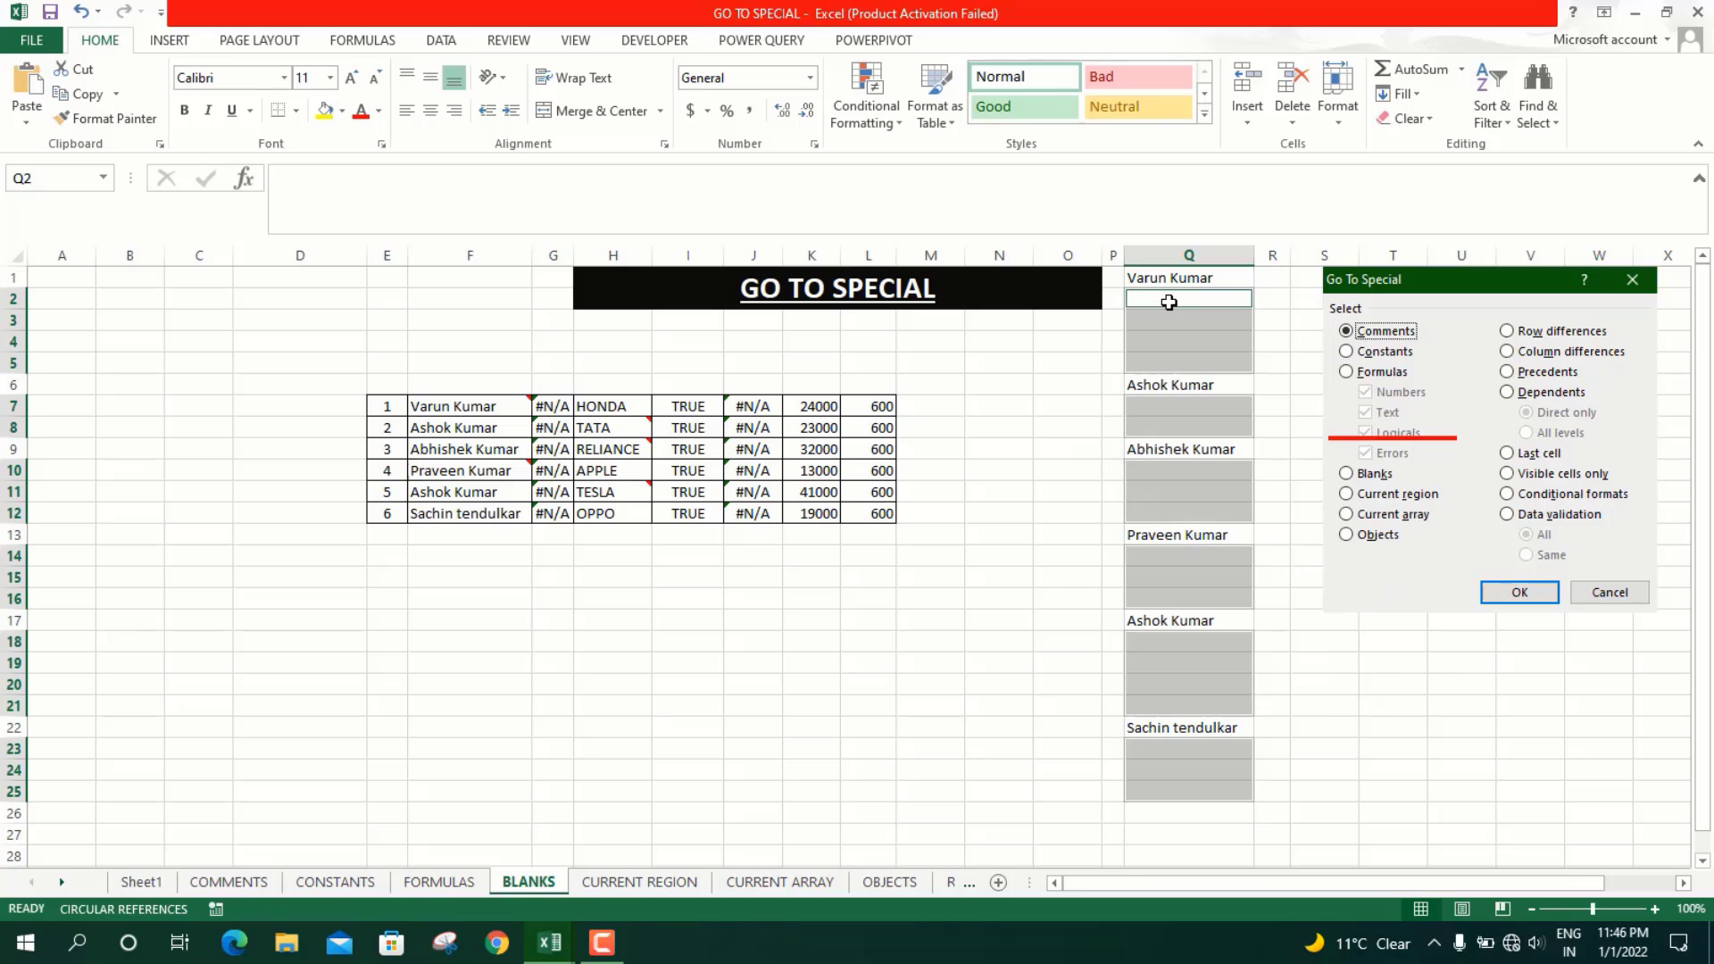
# Fill all selected blanks at once with the formula =Q1 so each repeats the name above, and check the formula in Q3
pyautogui.write('=')
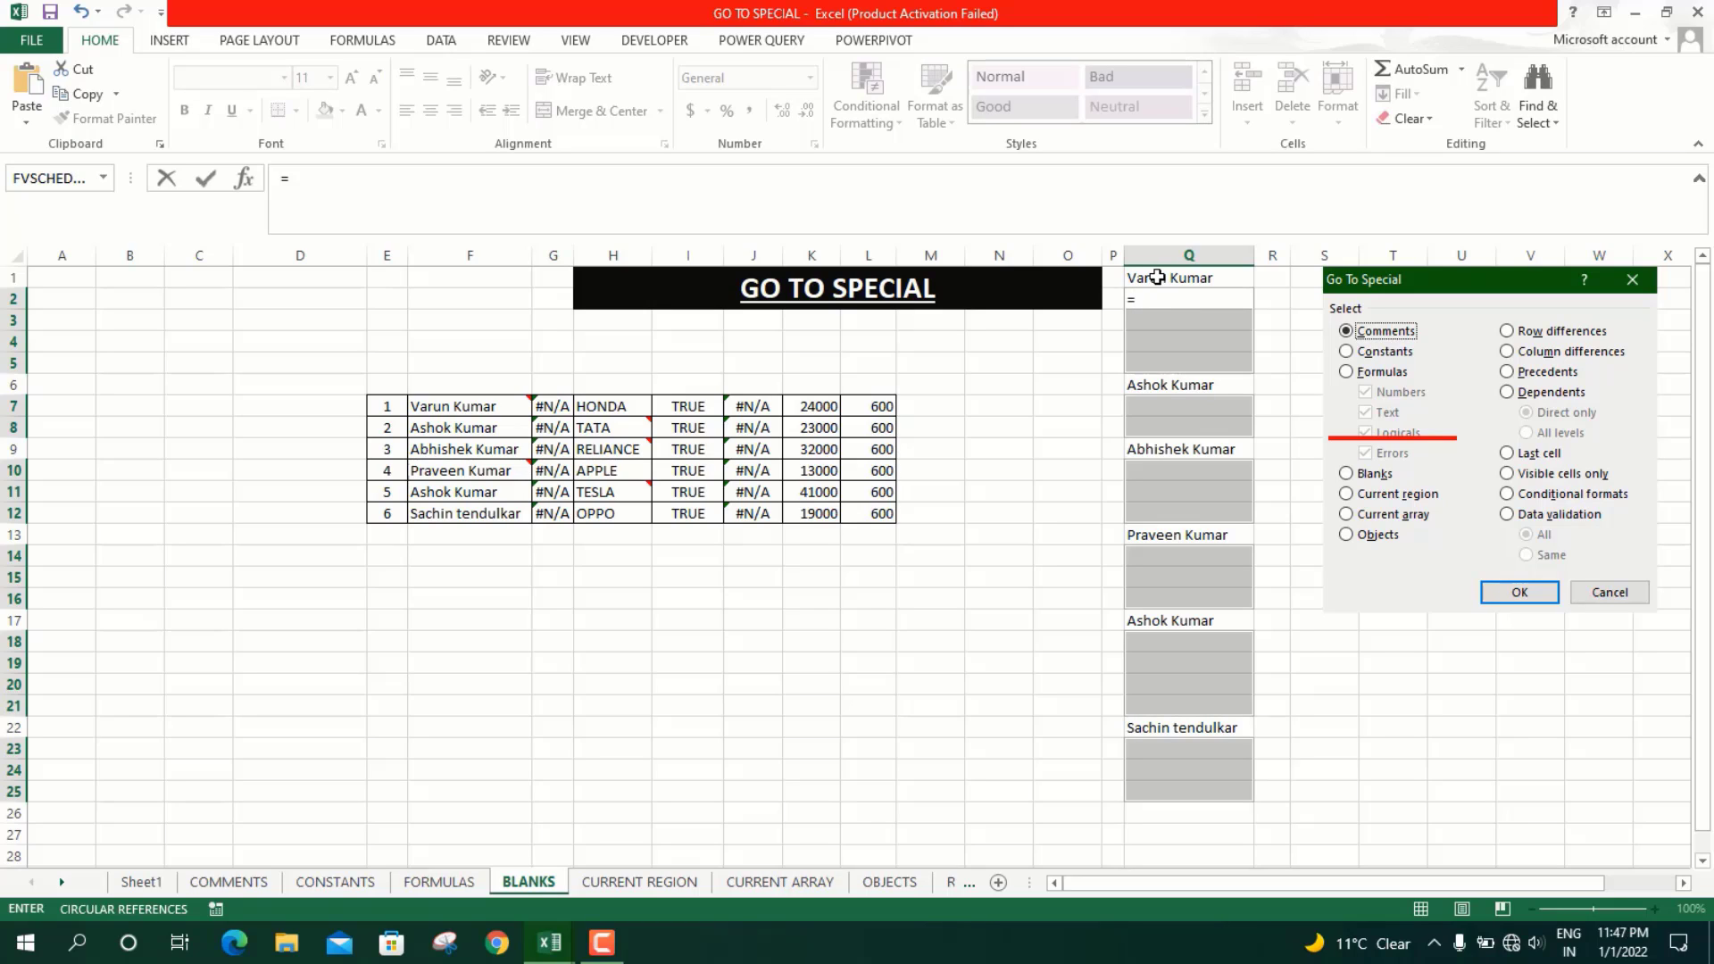
pyautogui.click(1157, 278)
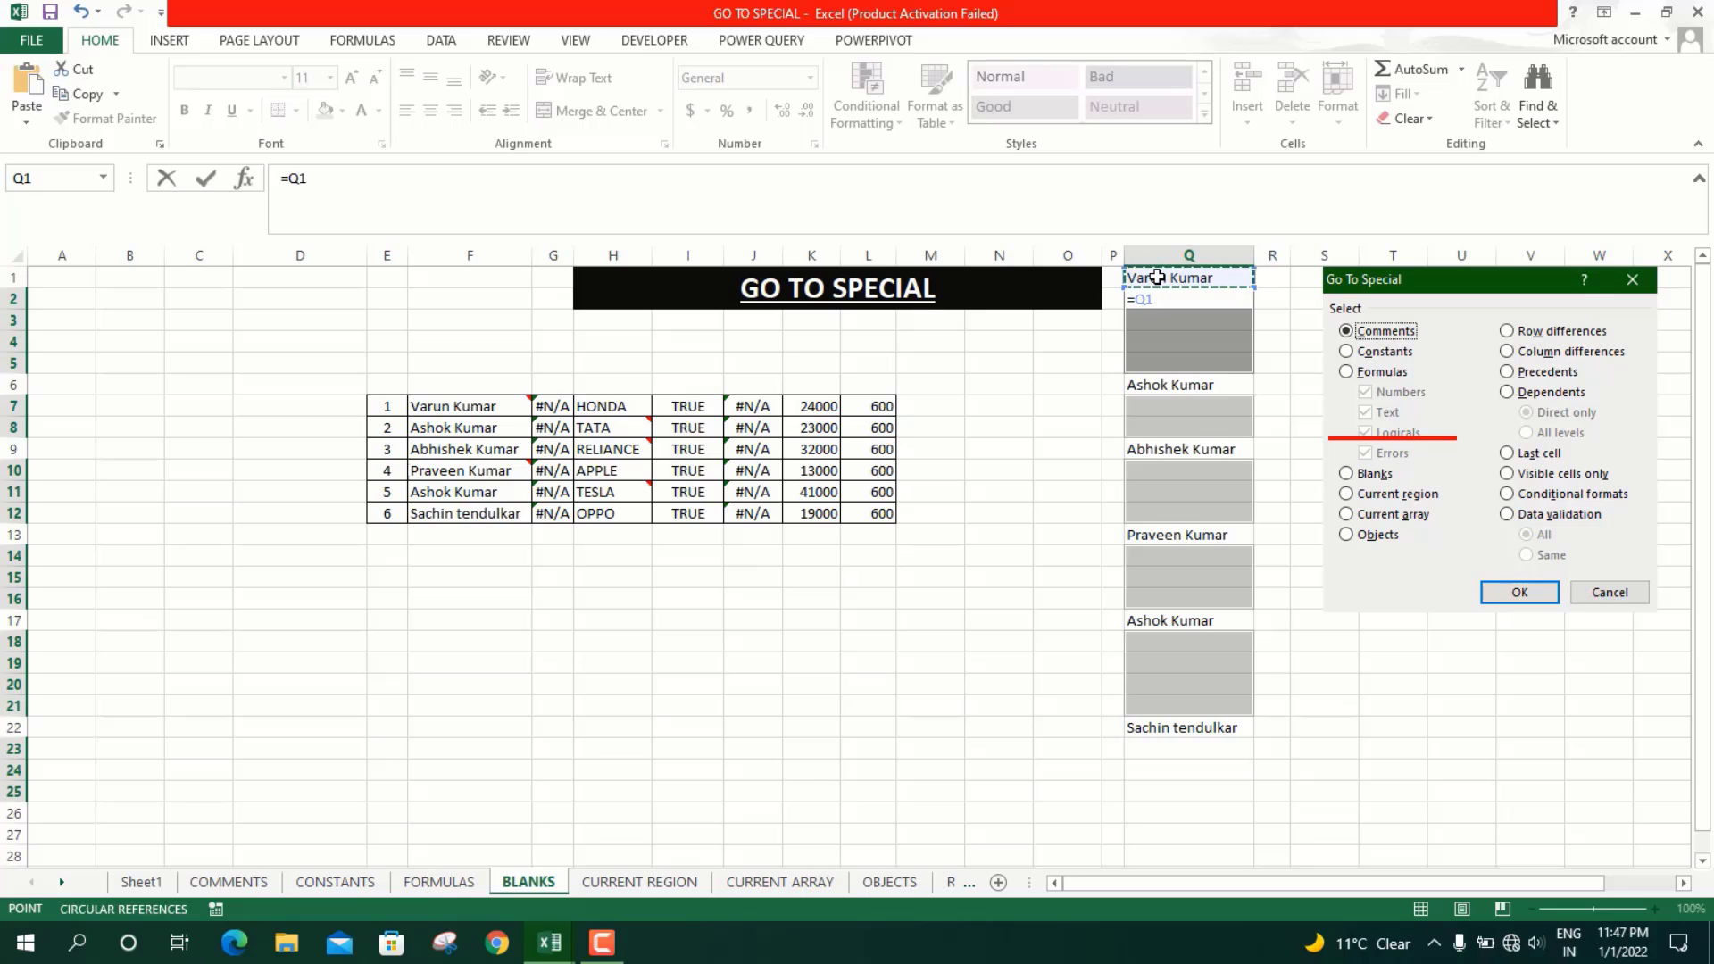
pyautogui.hotkey('ctrl', 'Return')
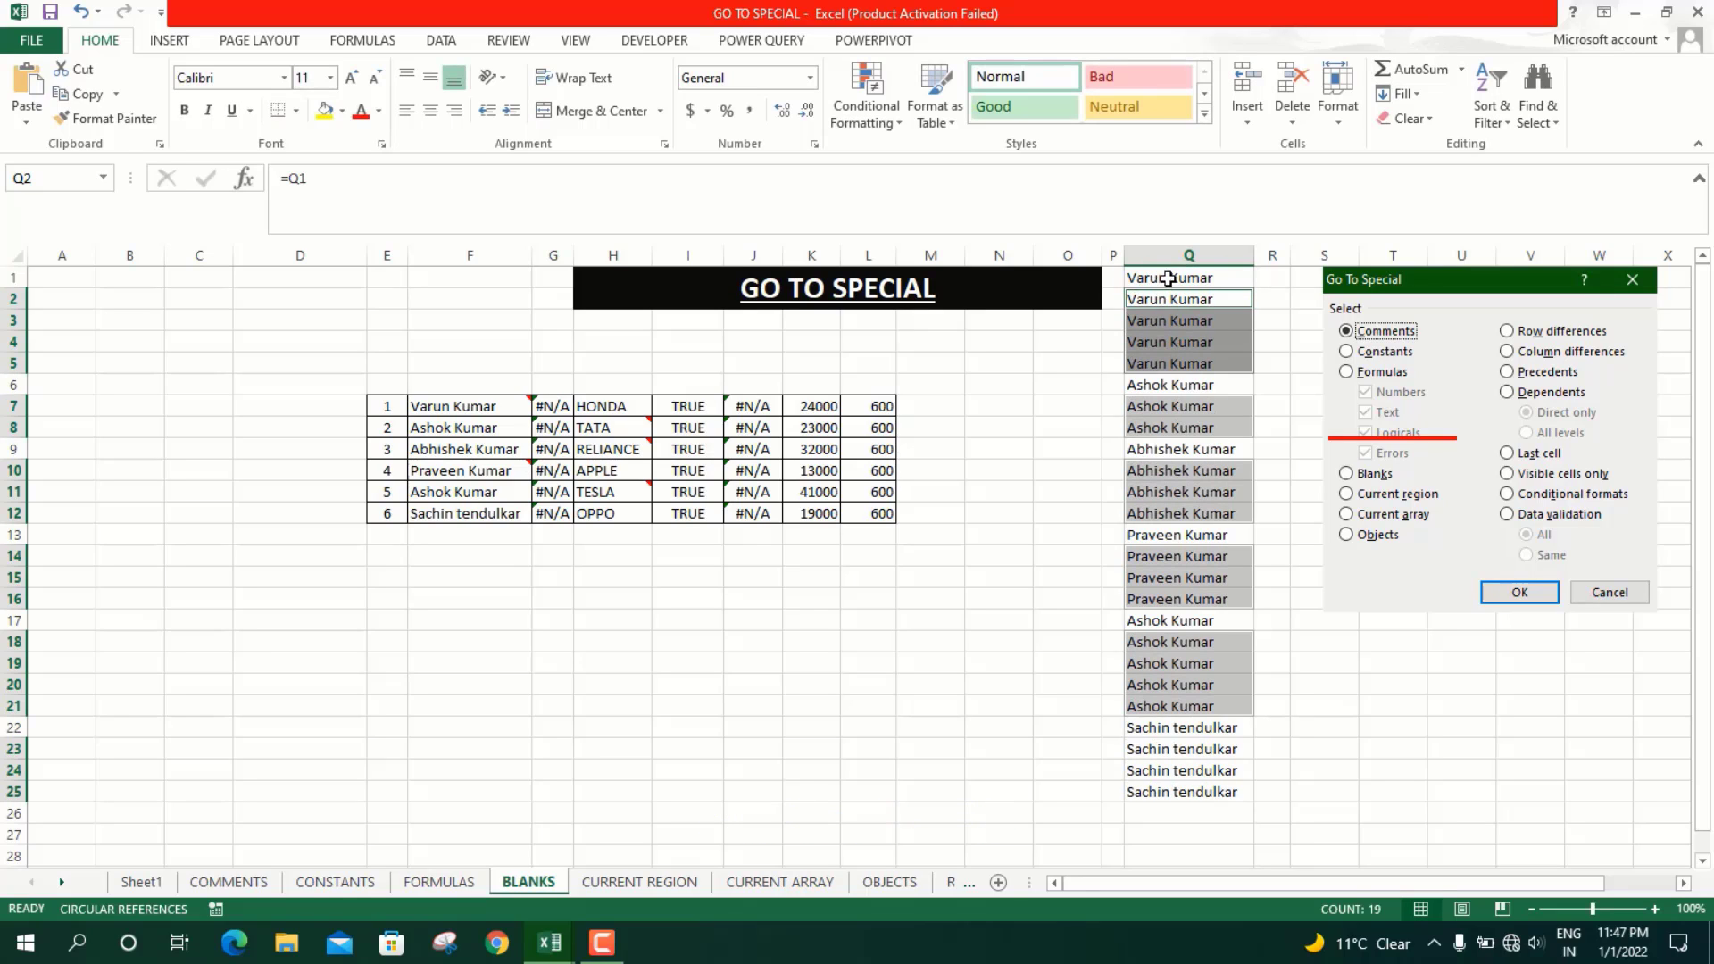
pyautogui.click(1183, 321)
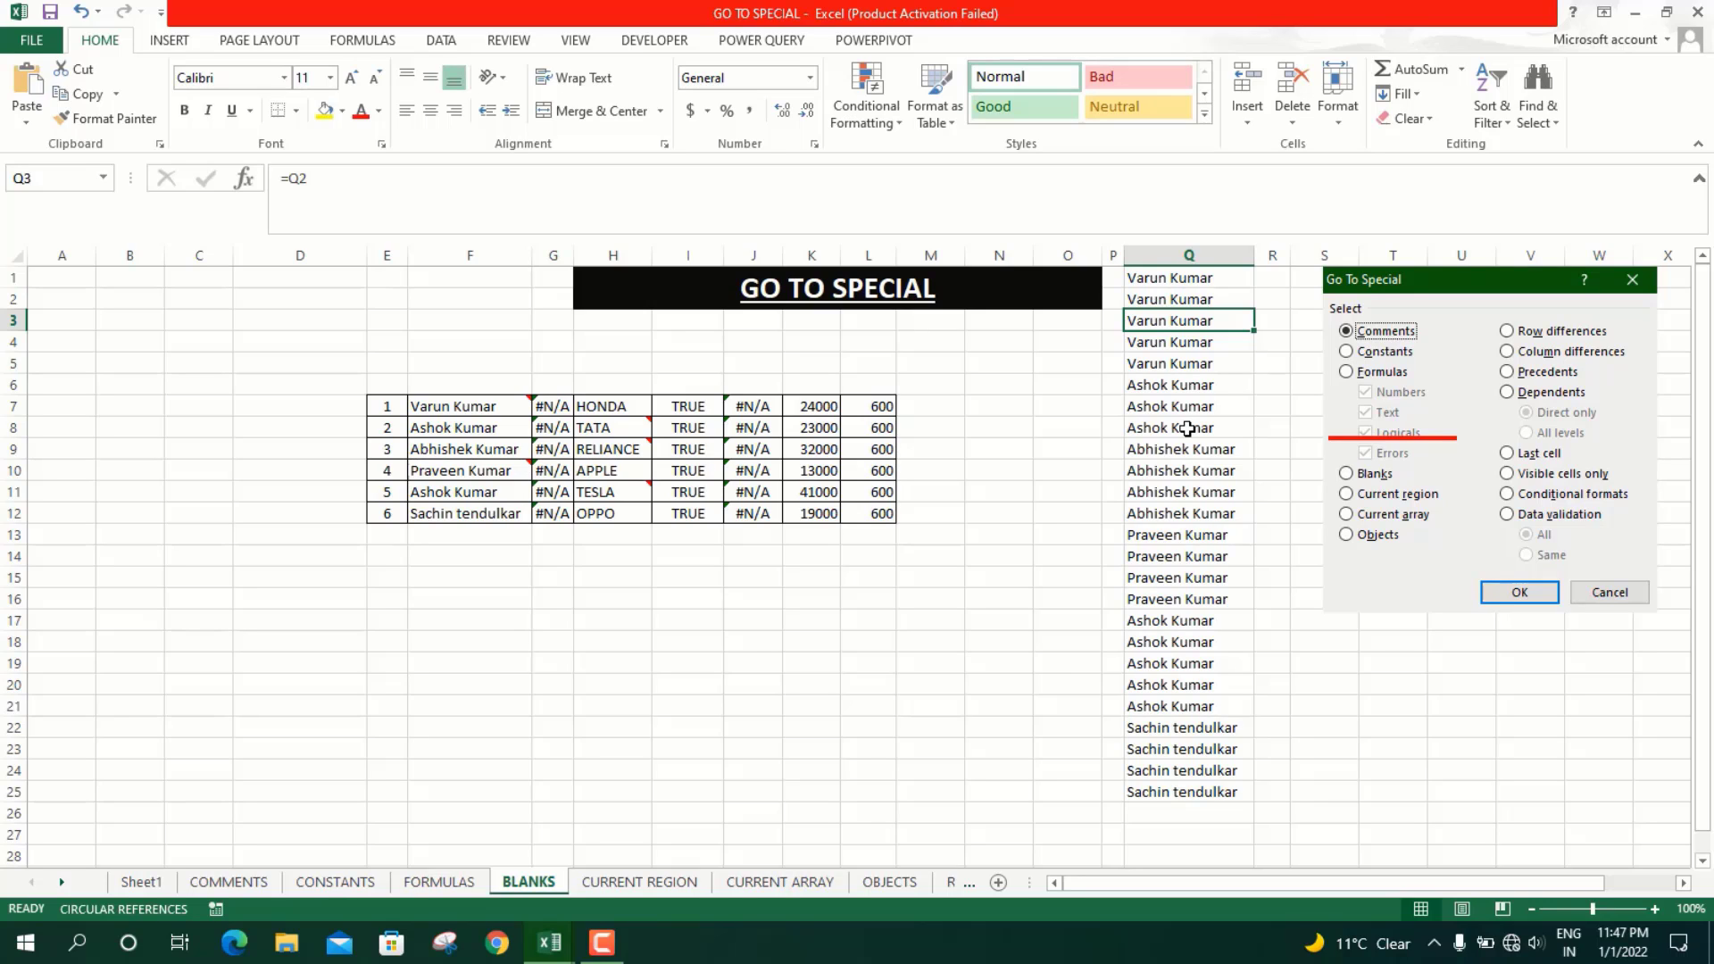
# On the CURRENT REGION sheet, enter the text gotospecial in cell M13
pyautogui.click(635, 882)
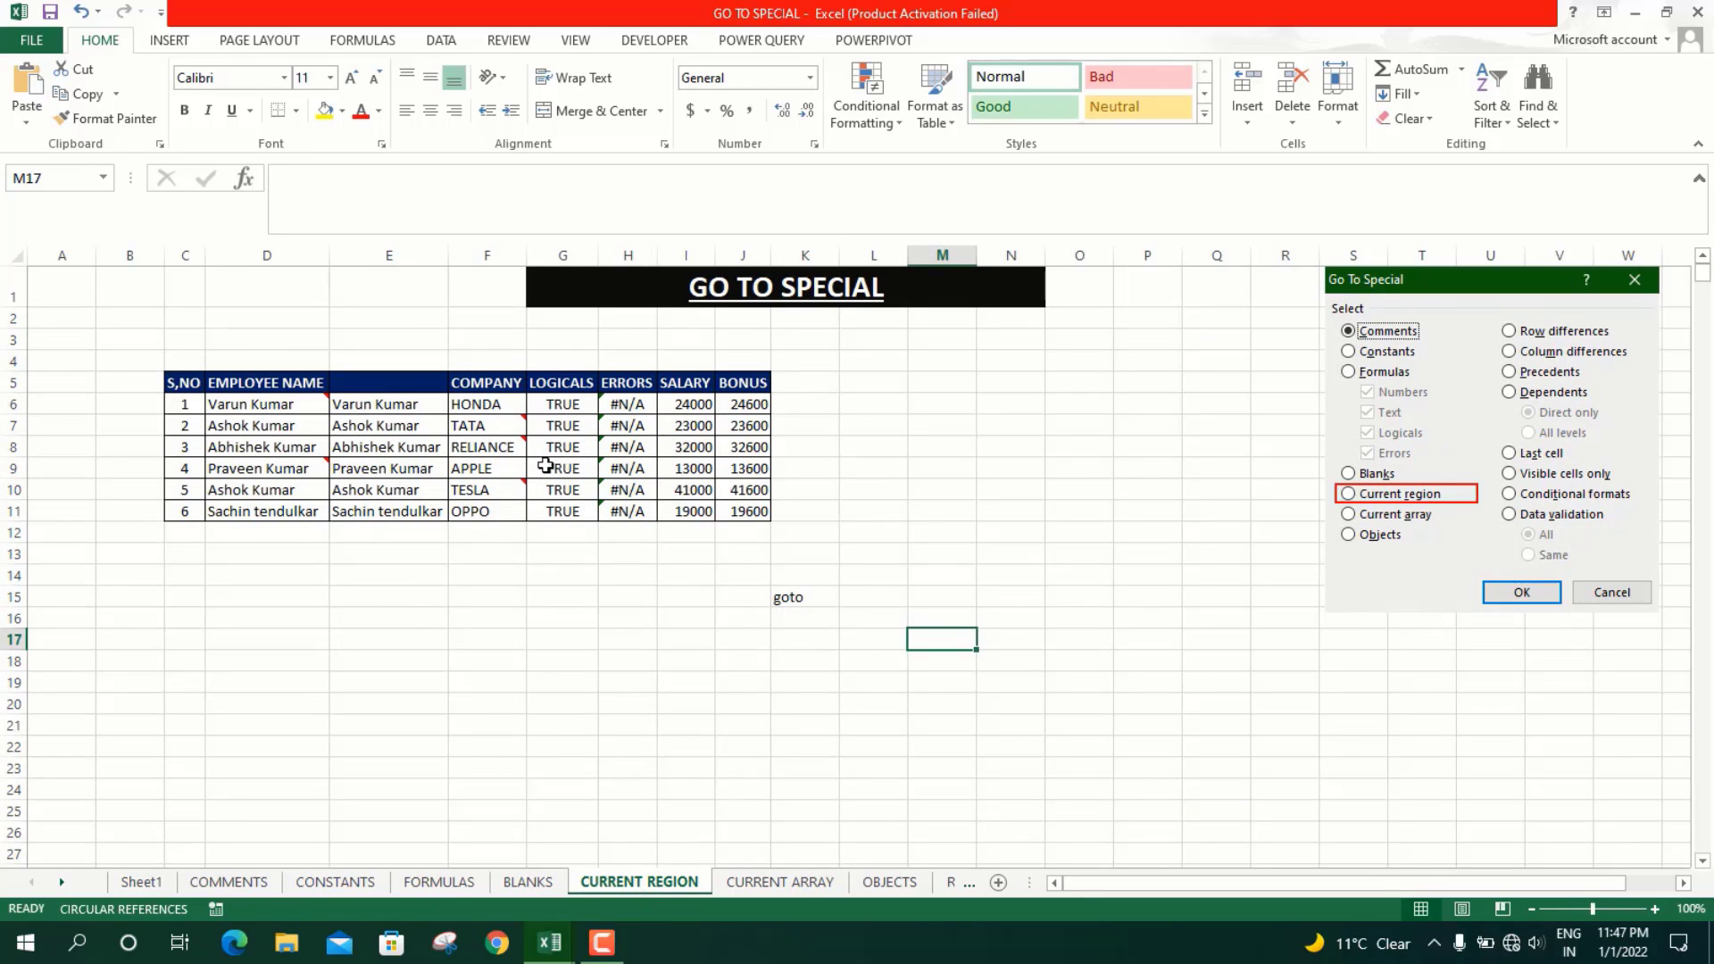
pyautogui.click(468, 426)
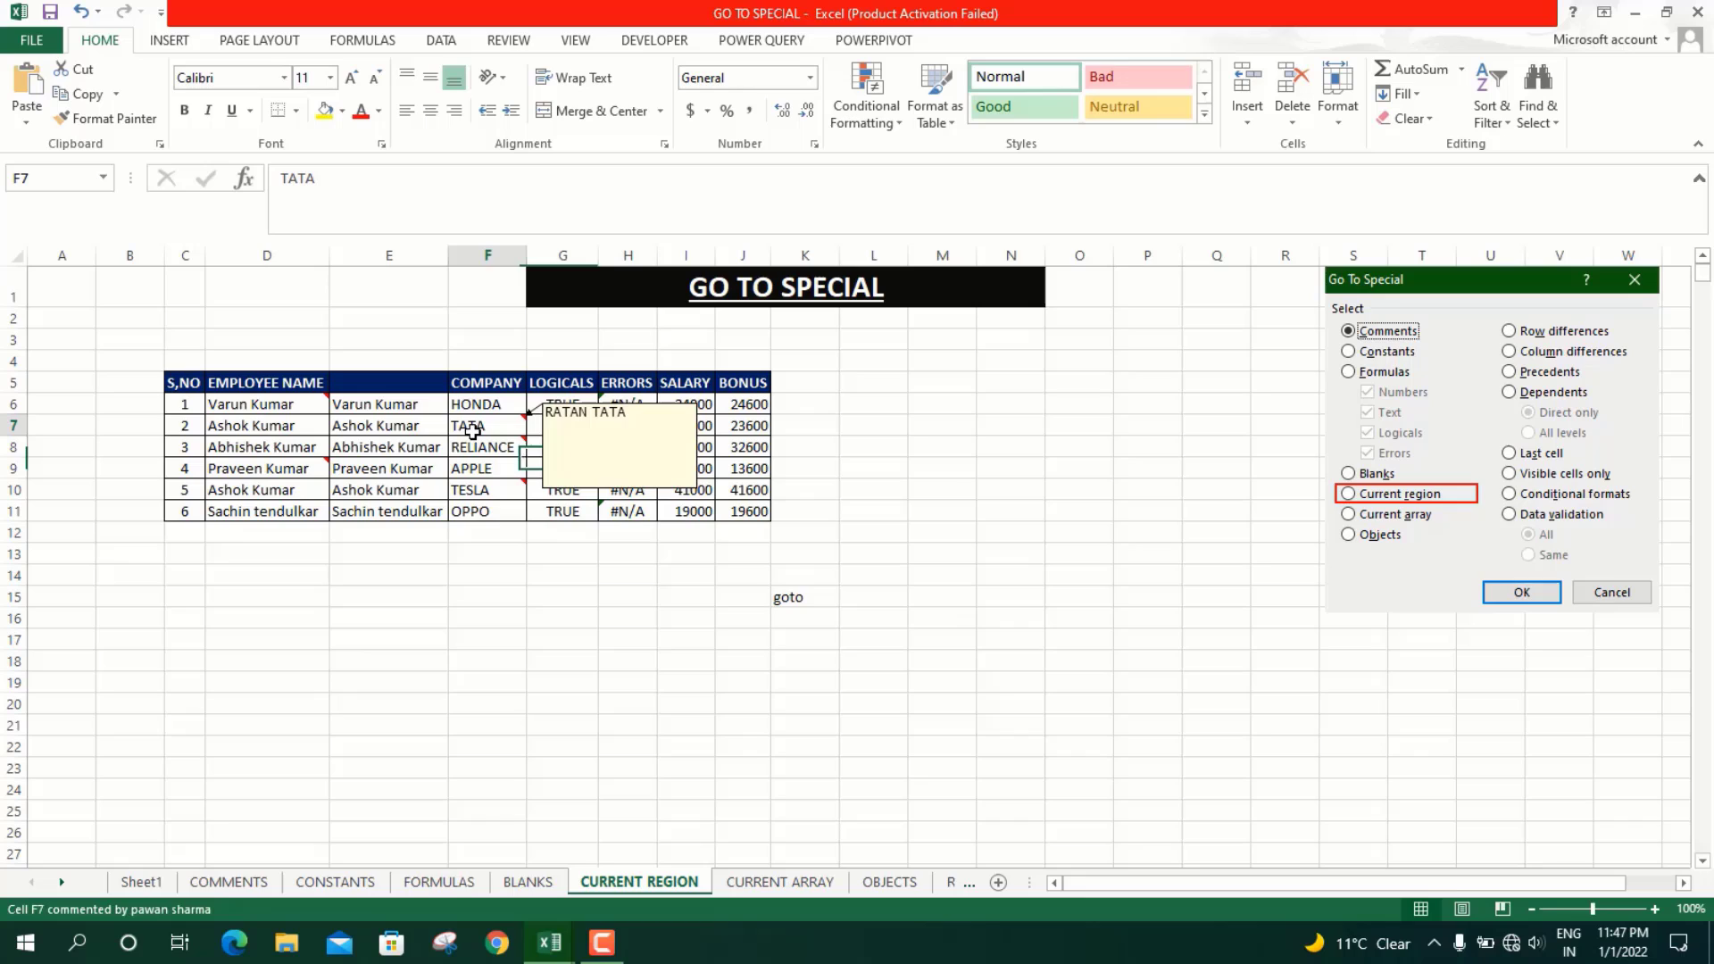
pyautogui.click(1418, 379)
pyautogui.click(808, 461)
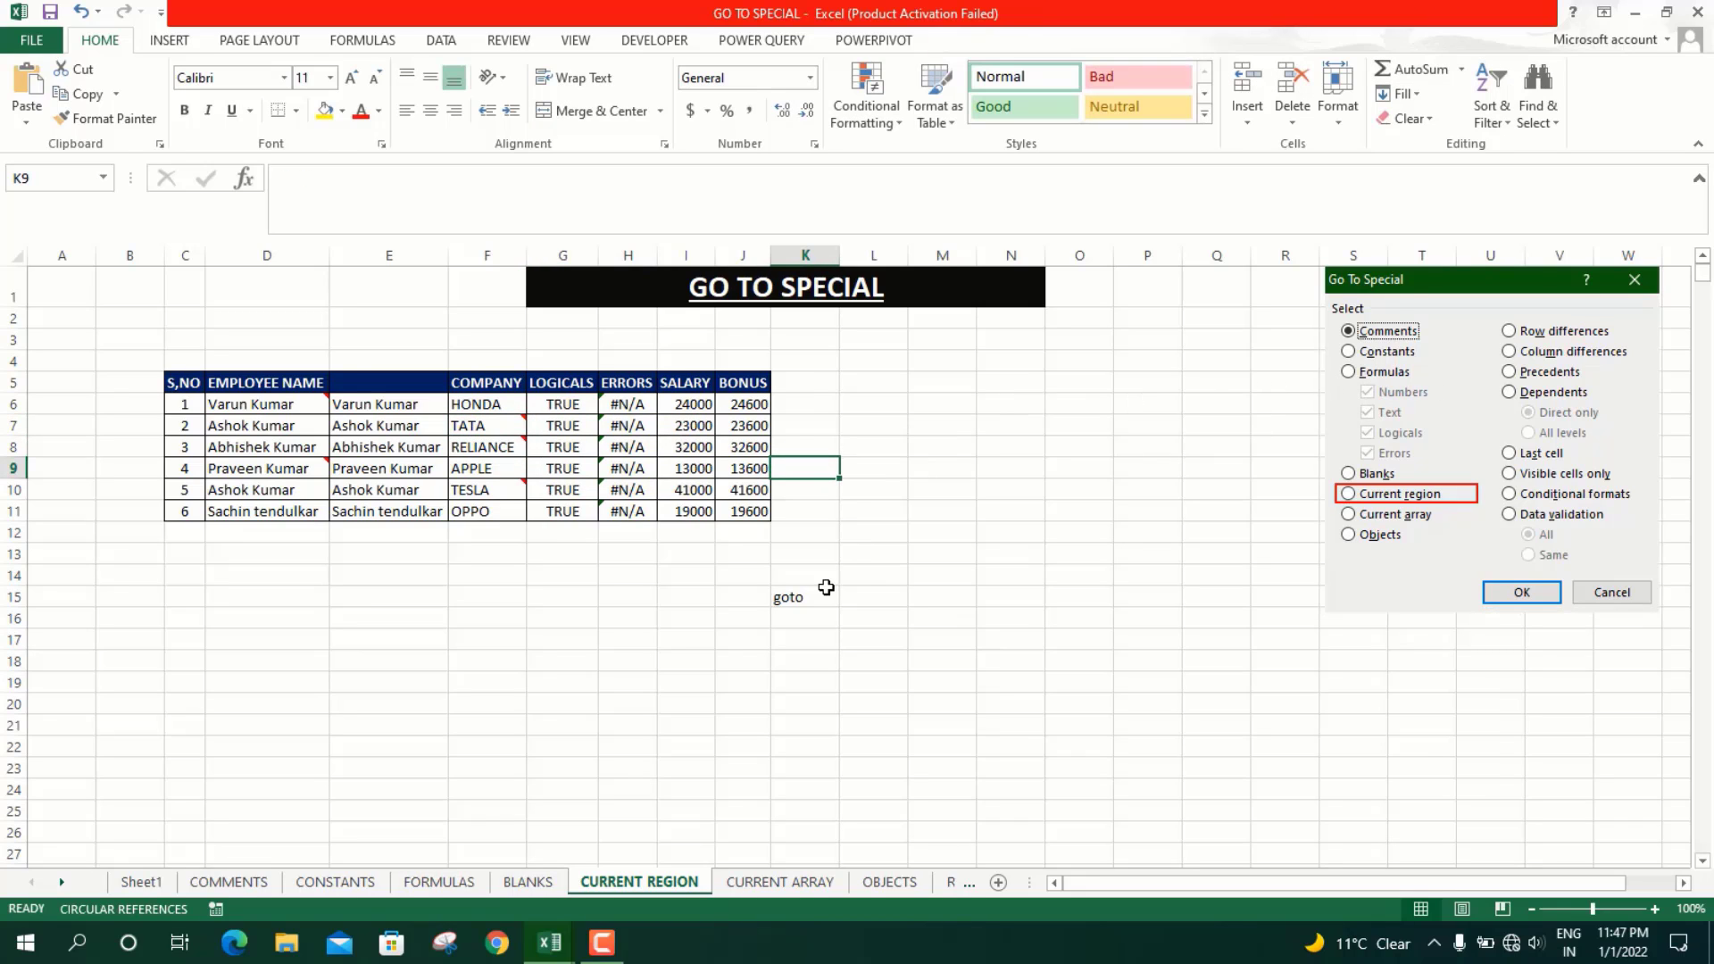
pyautogui.click(967, 555)
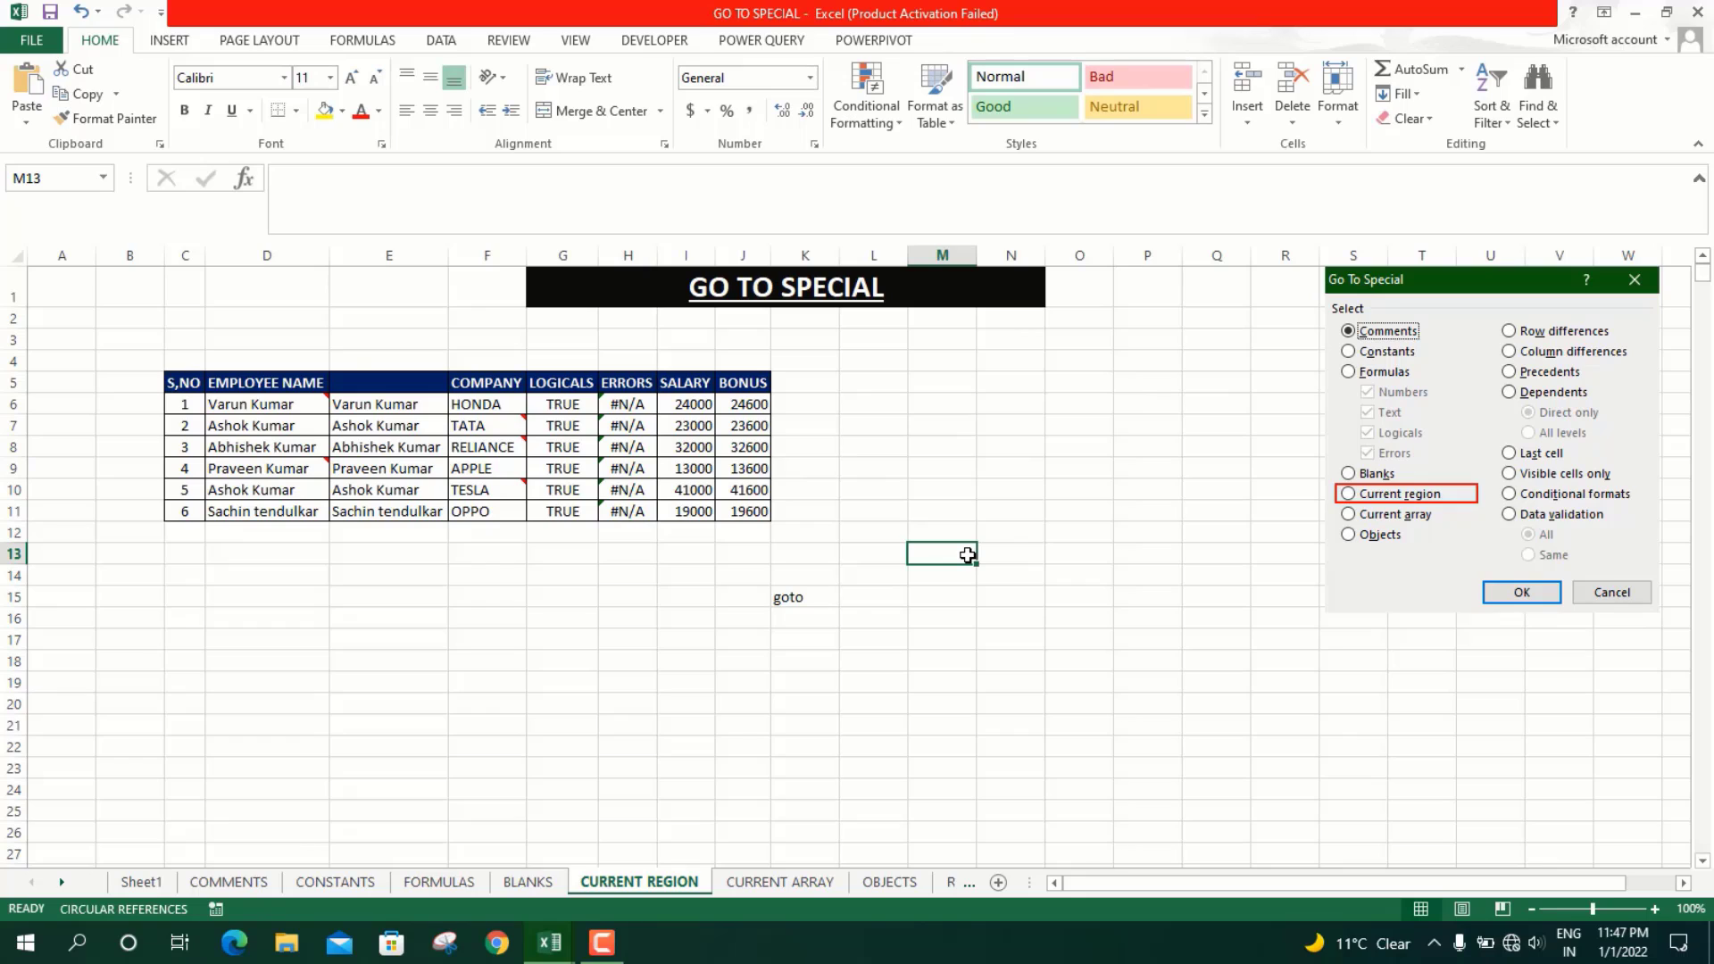
pyautogui.write('got')
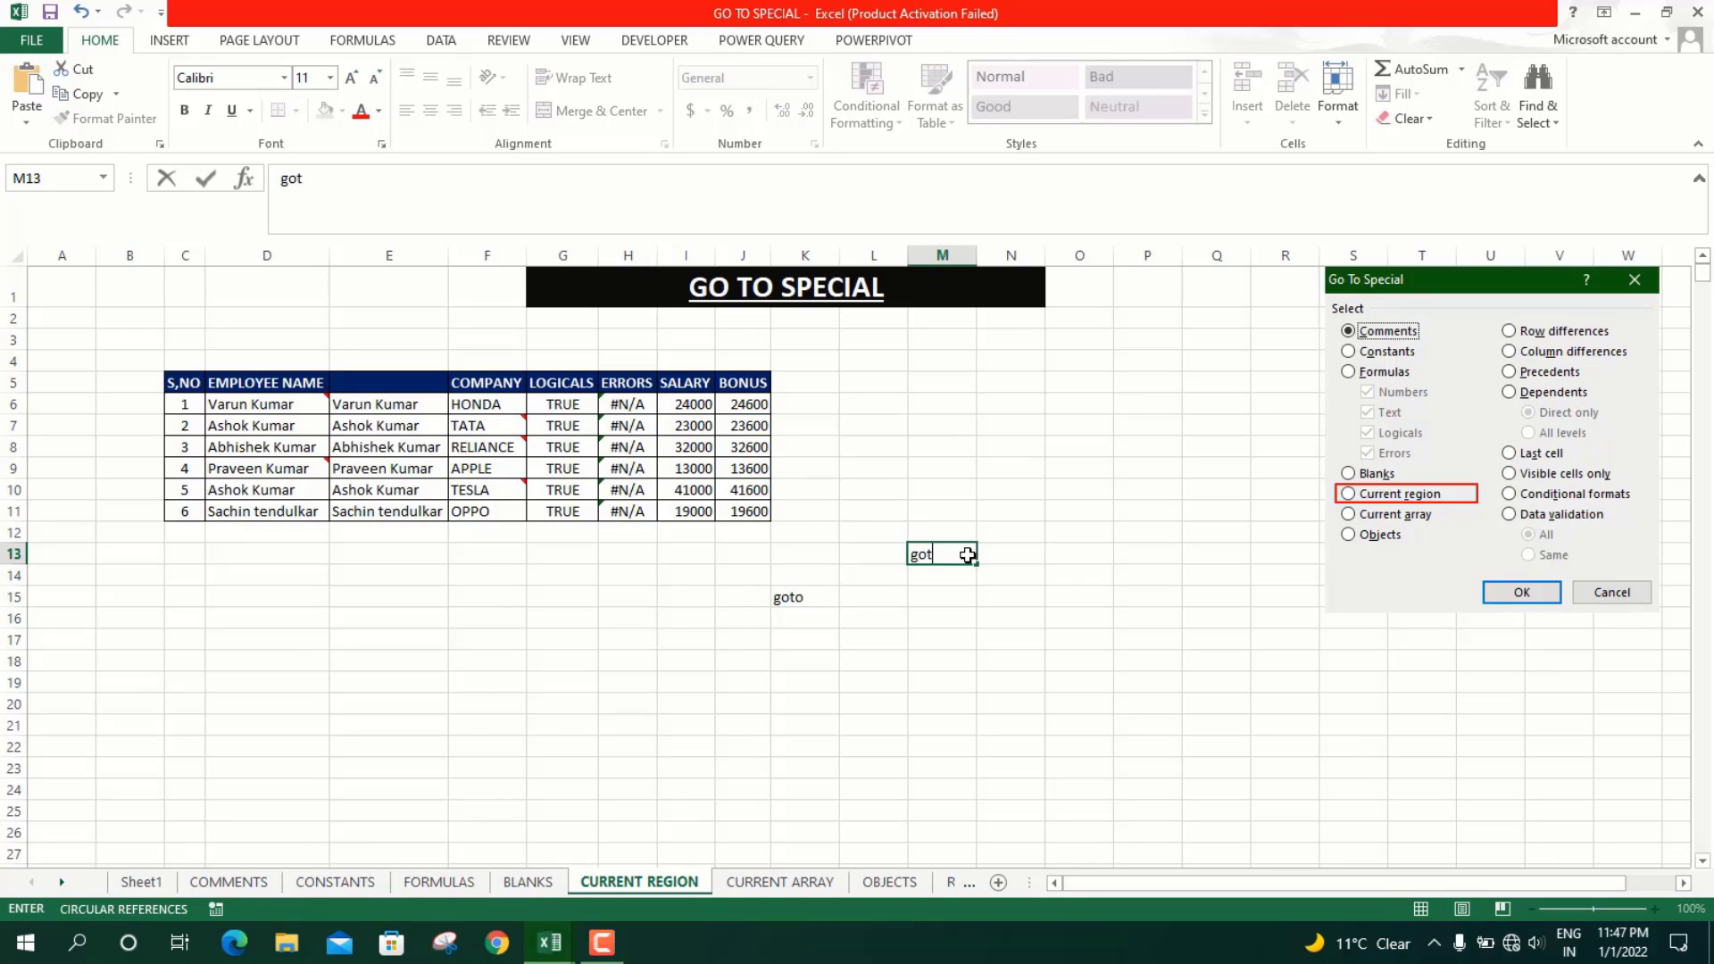
pyautogui.write('ospecial')
pyautogui.click(1026, 582)
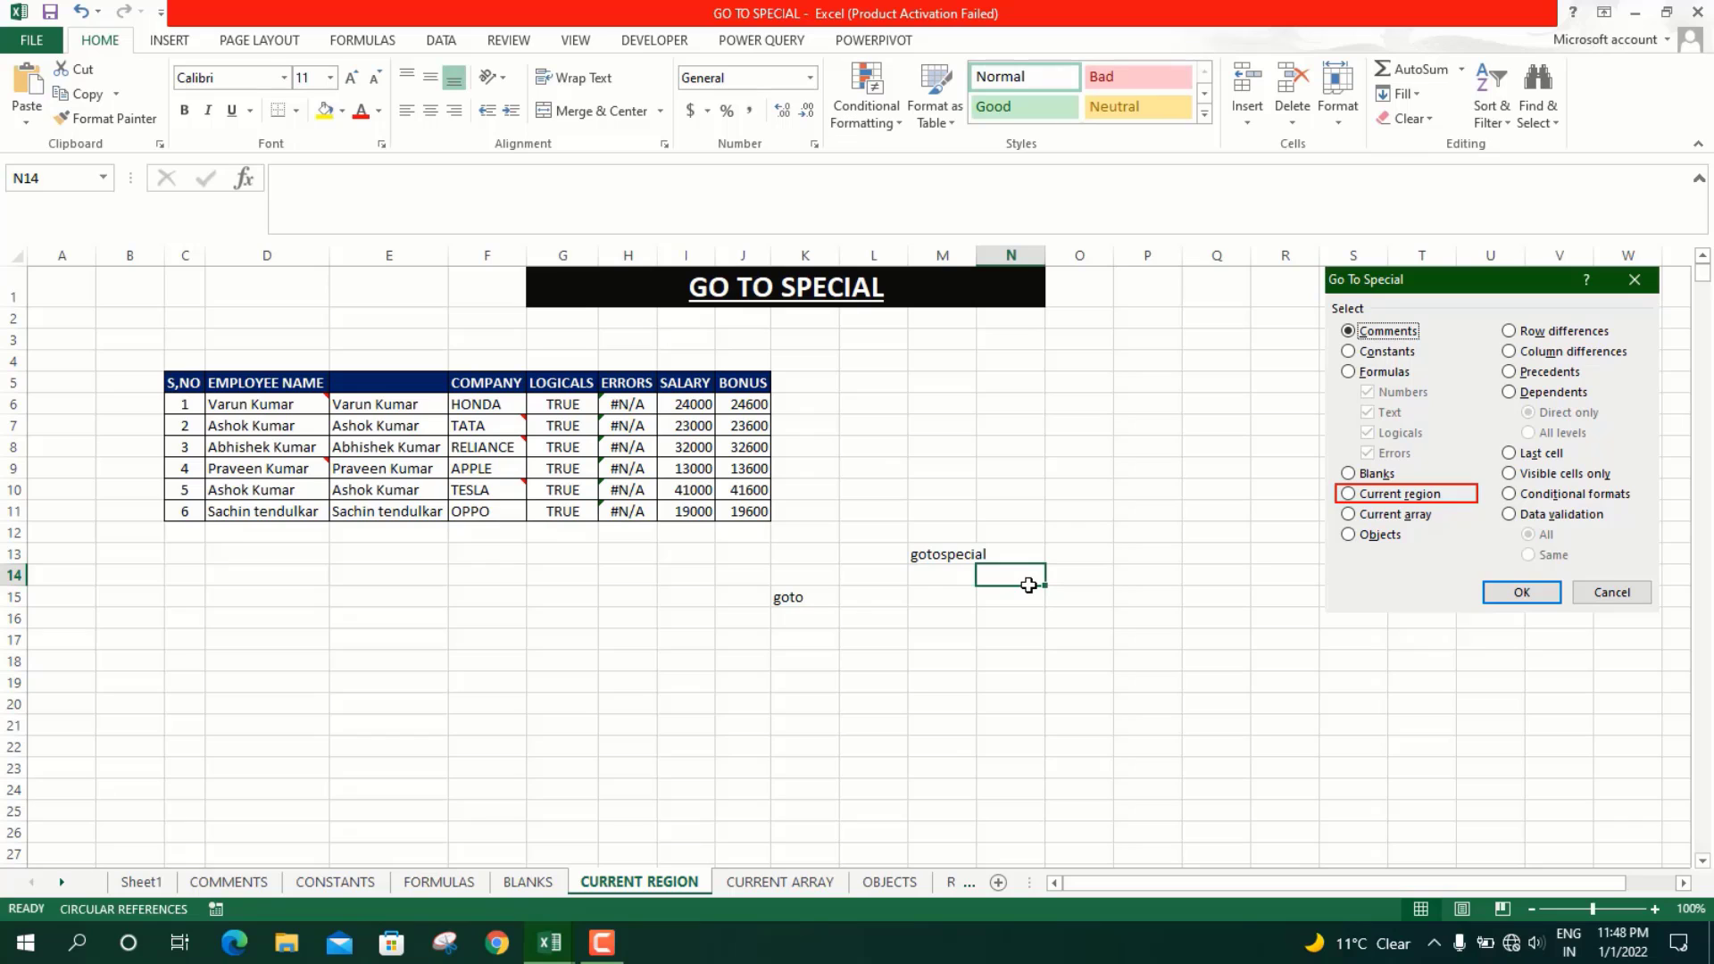
# Use Go To Special from cell N14 to select its current region, and clear the selection by picking cell P18
pyautogui.press('F5')
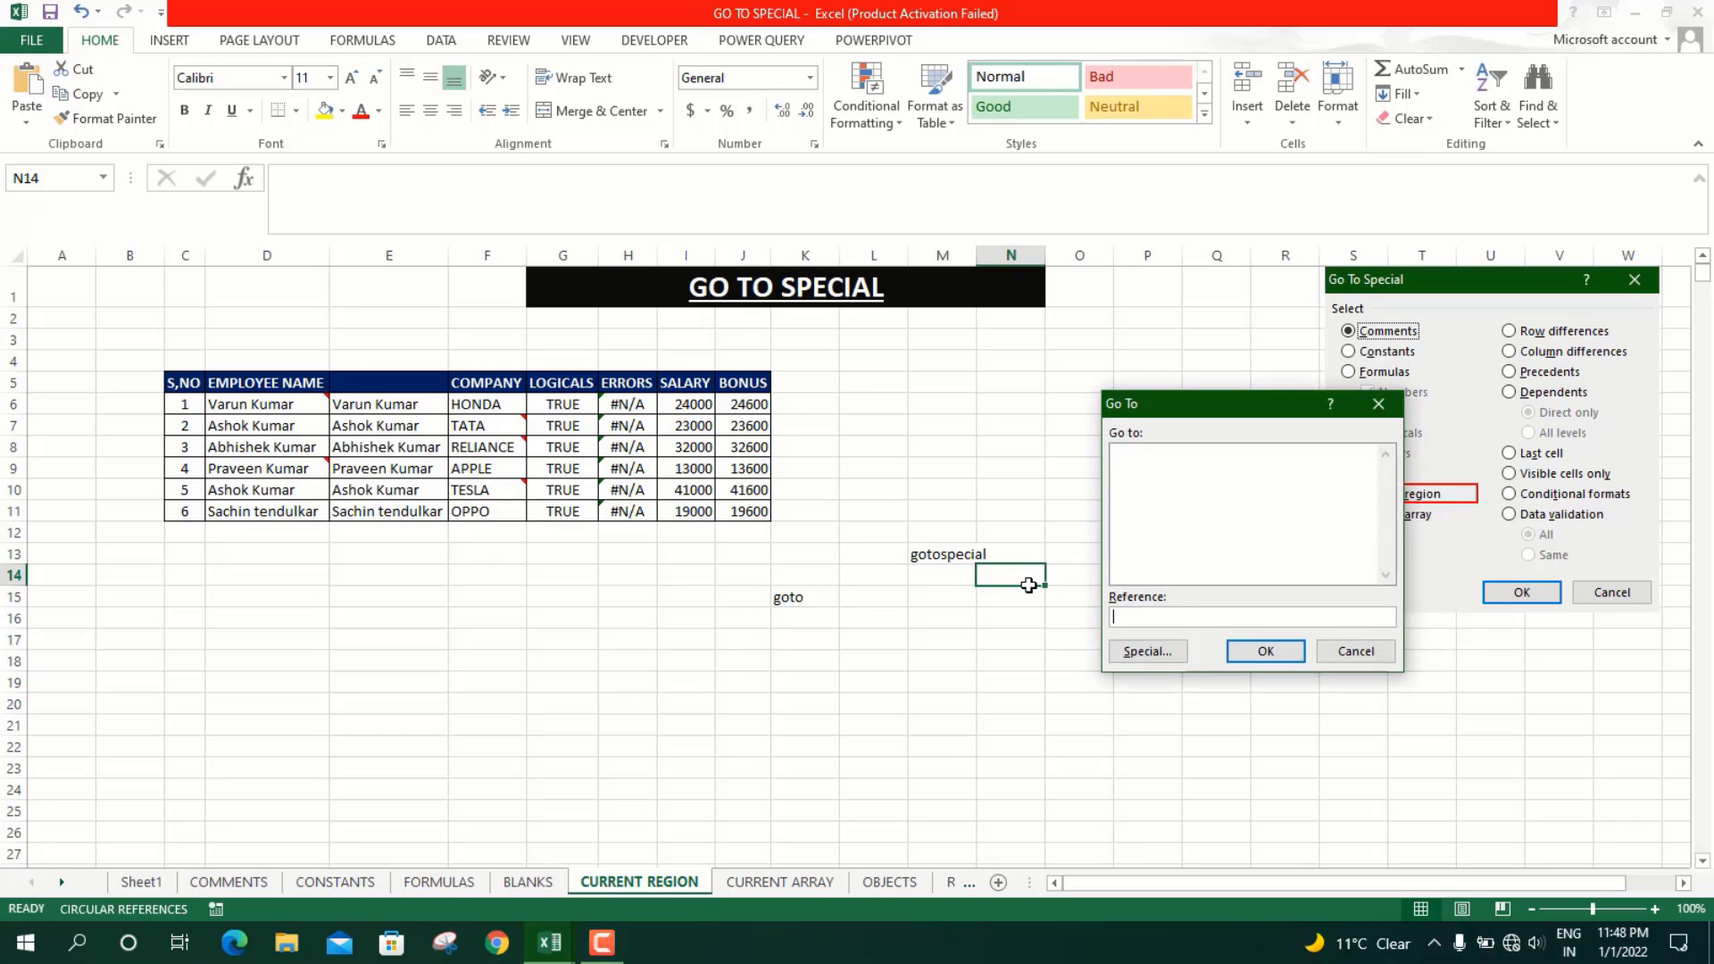
pyautogui.click(1163, 658)
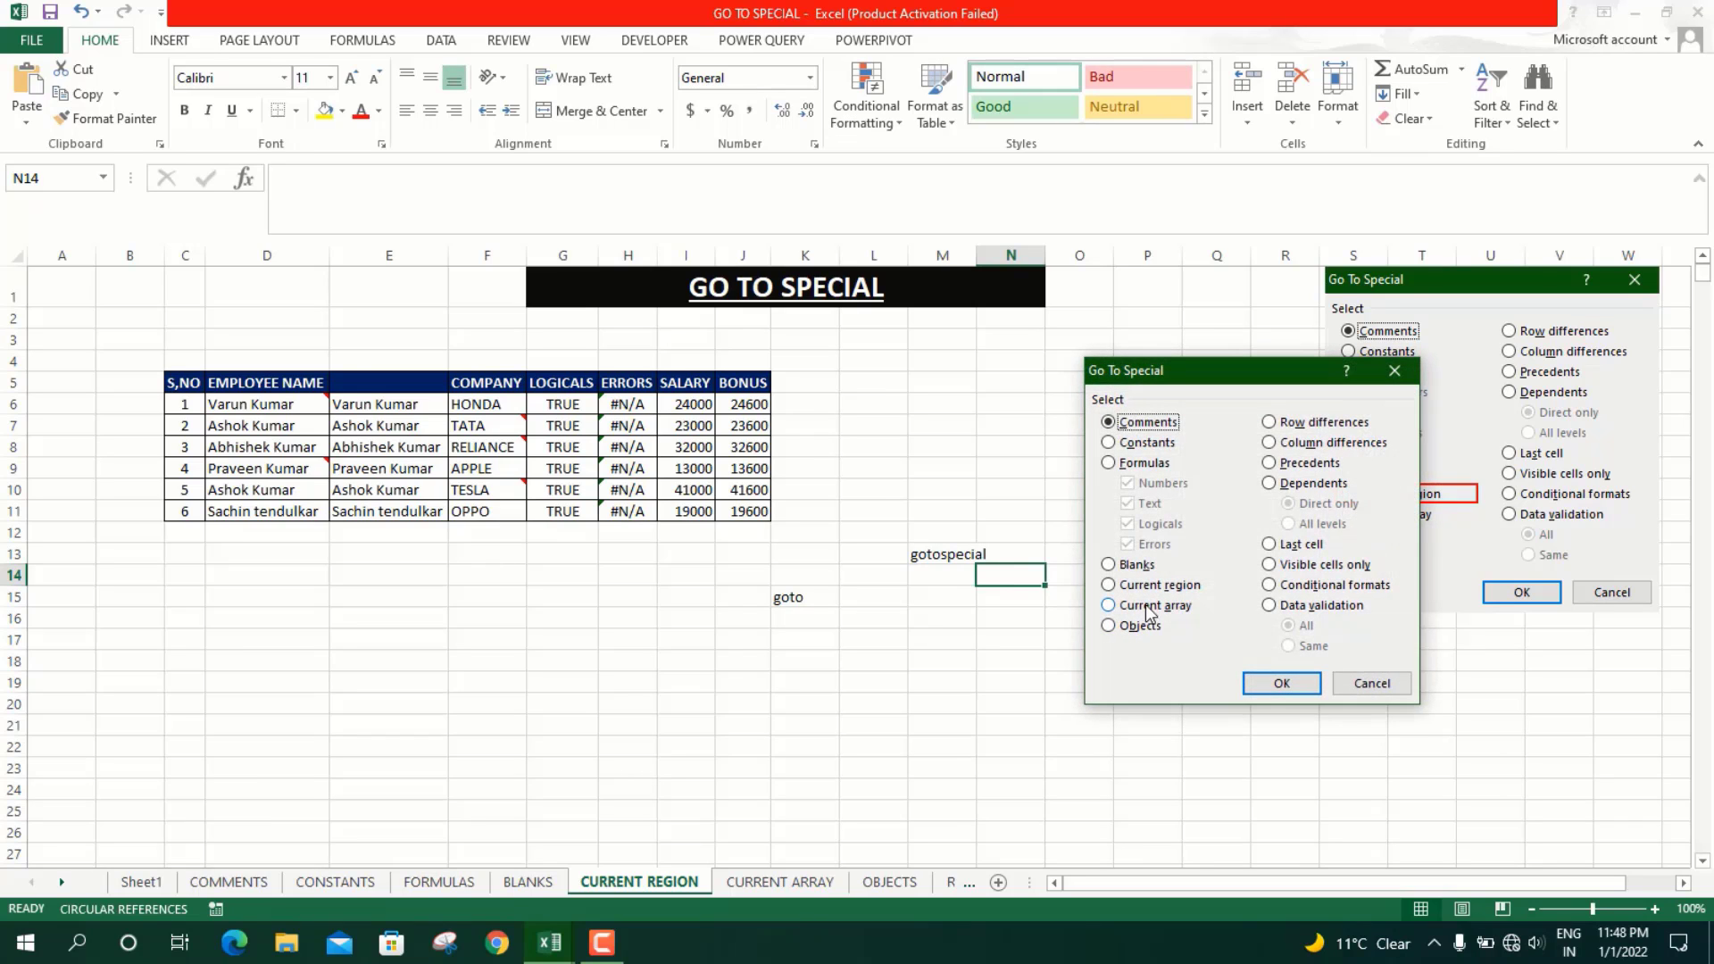
pyautogui.click(1112, 586)
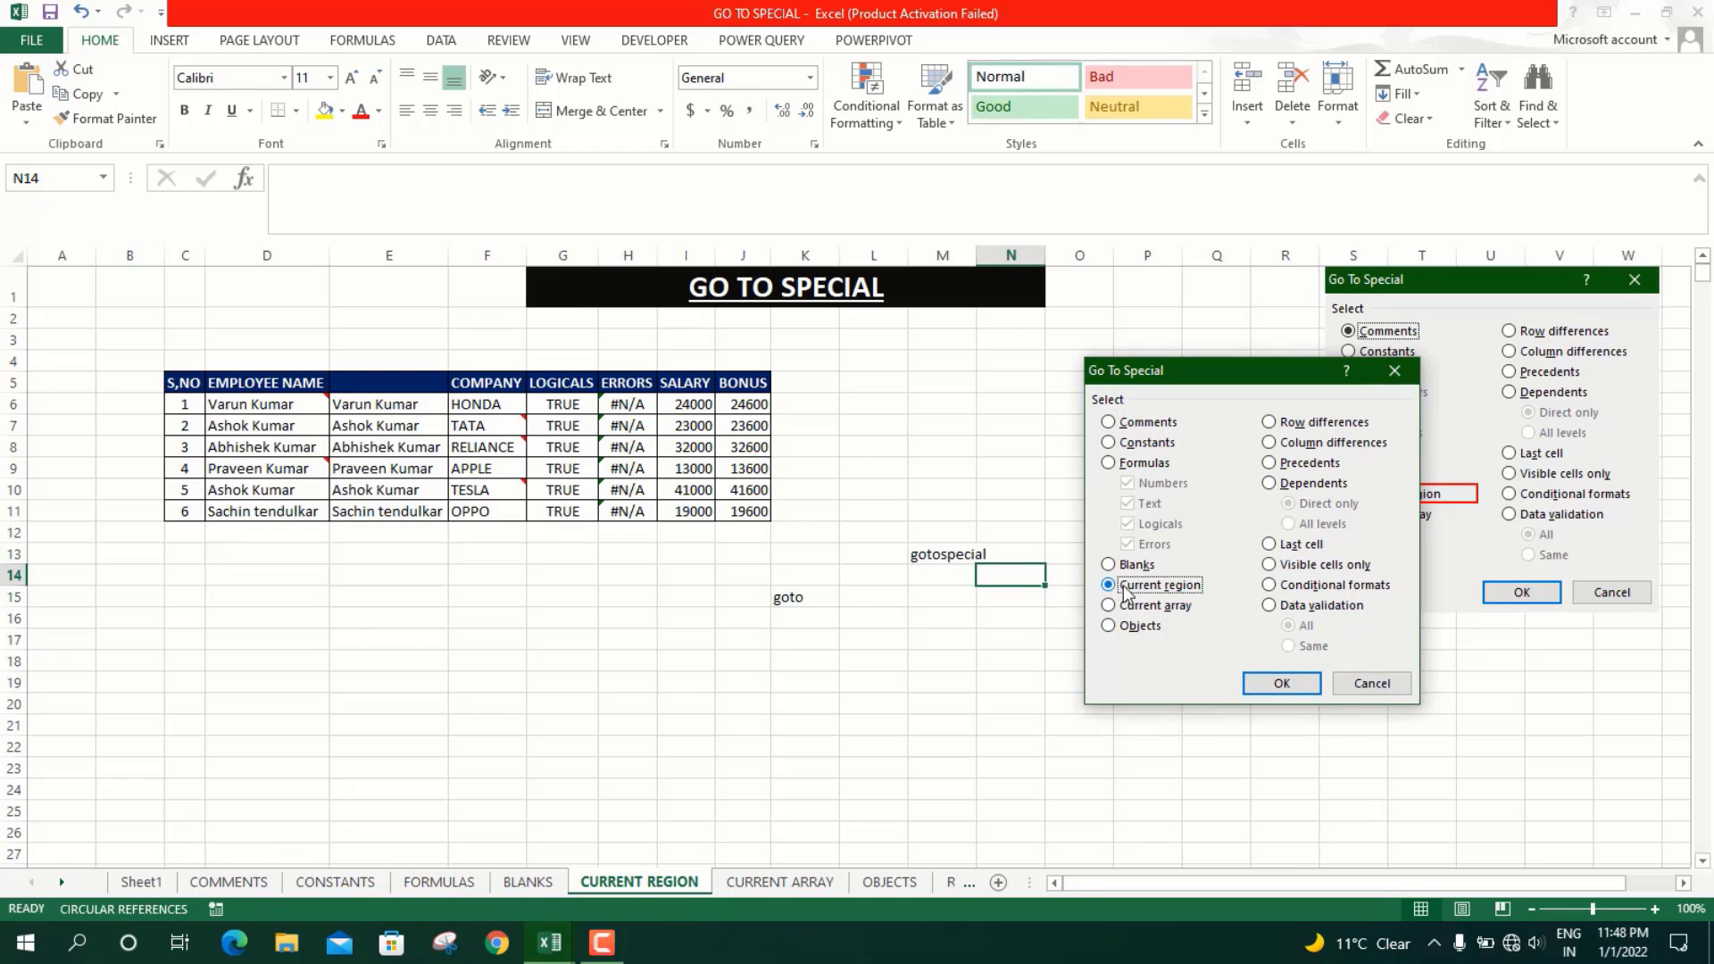
pyautogui.click(1284, 683)
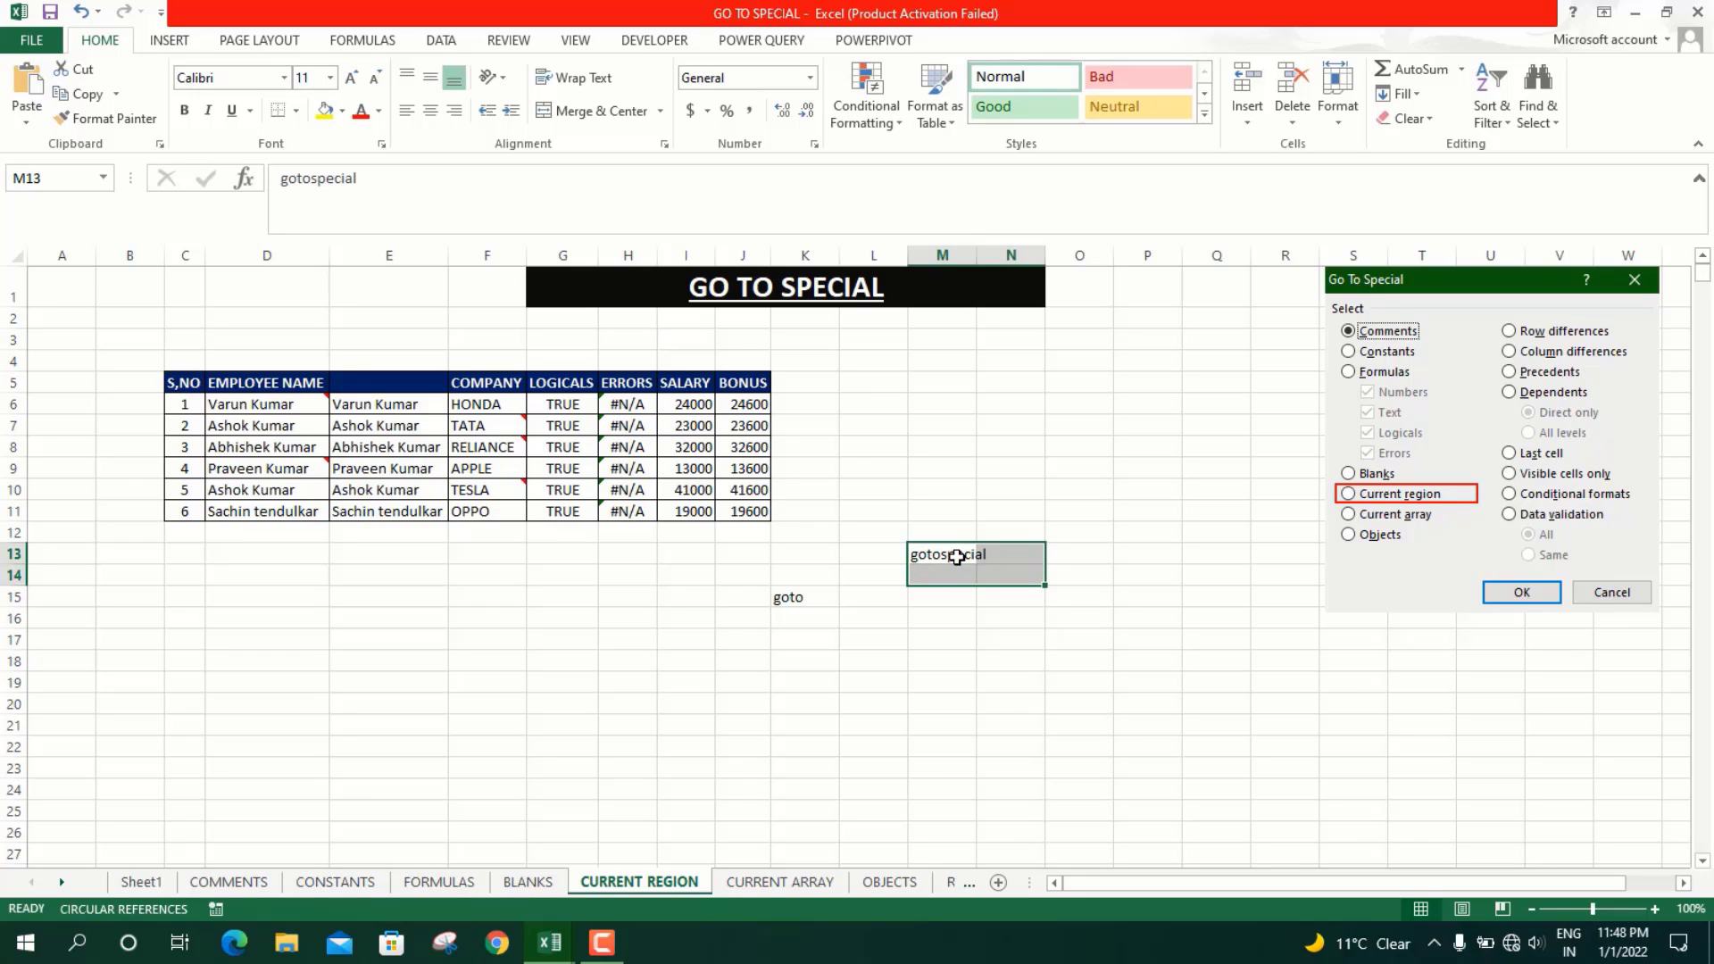
pyautogui.click(960, 555)
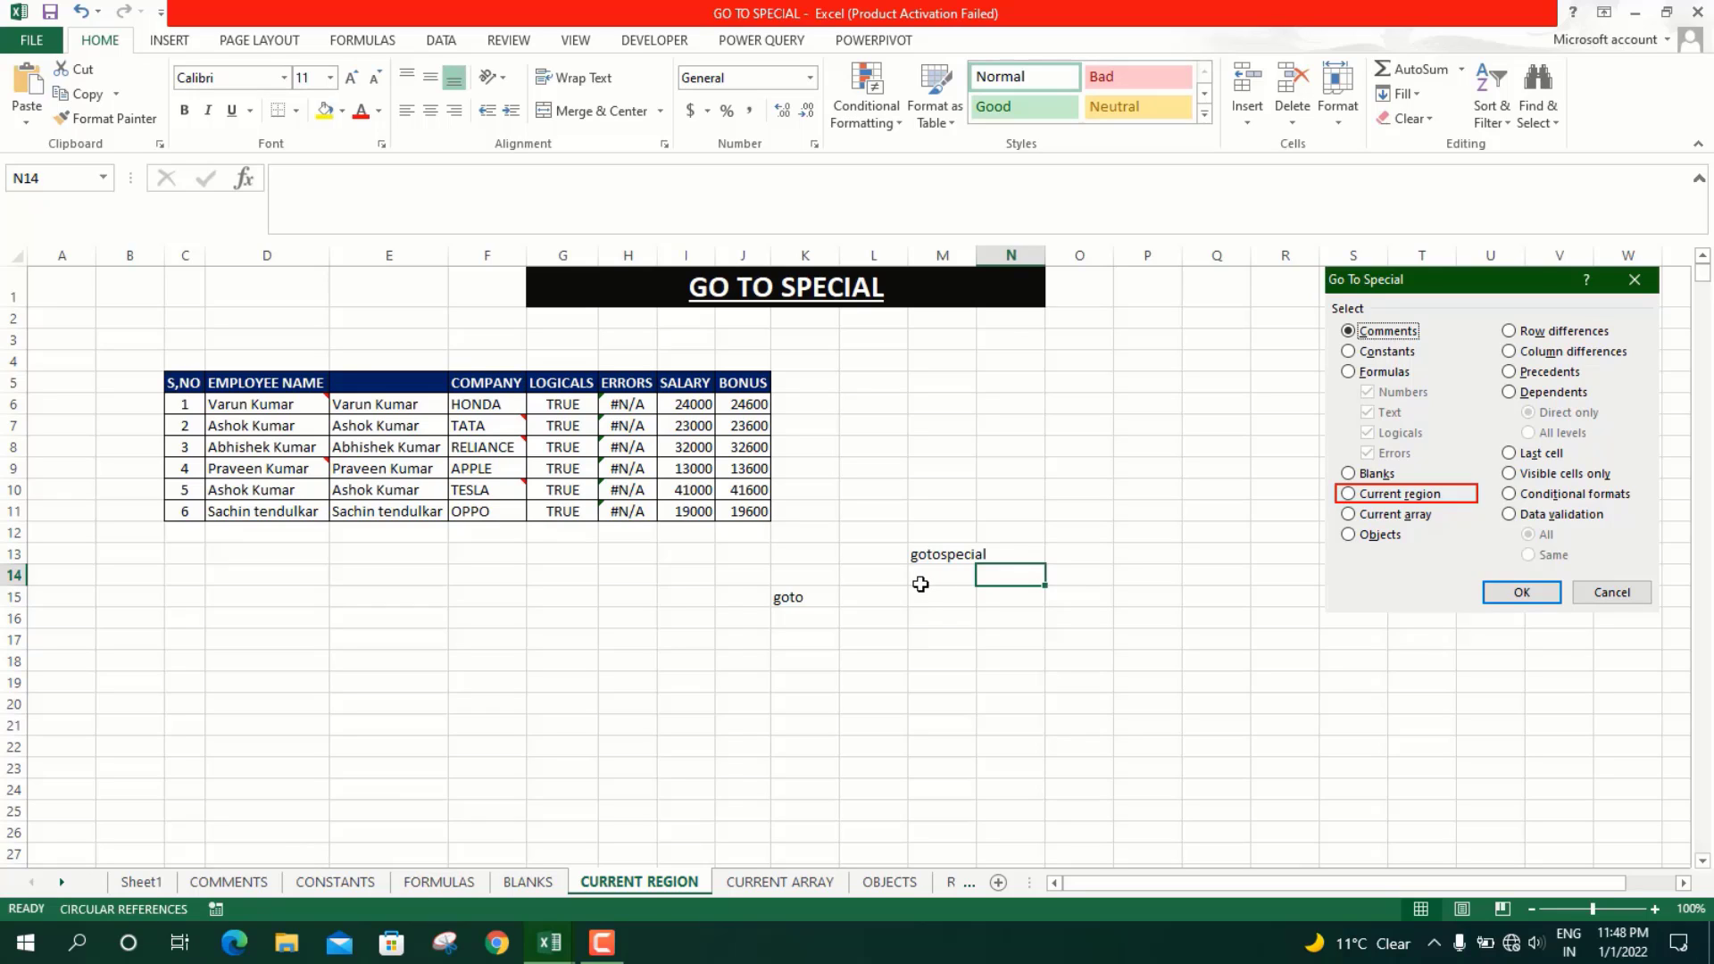
pyautogui.click(1136, 658)
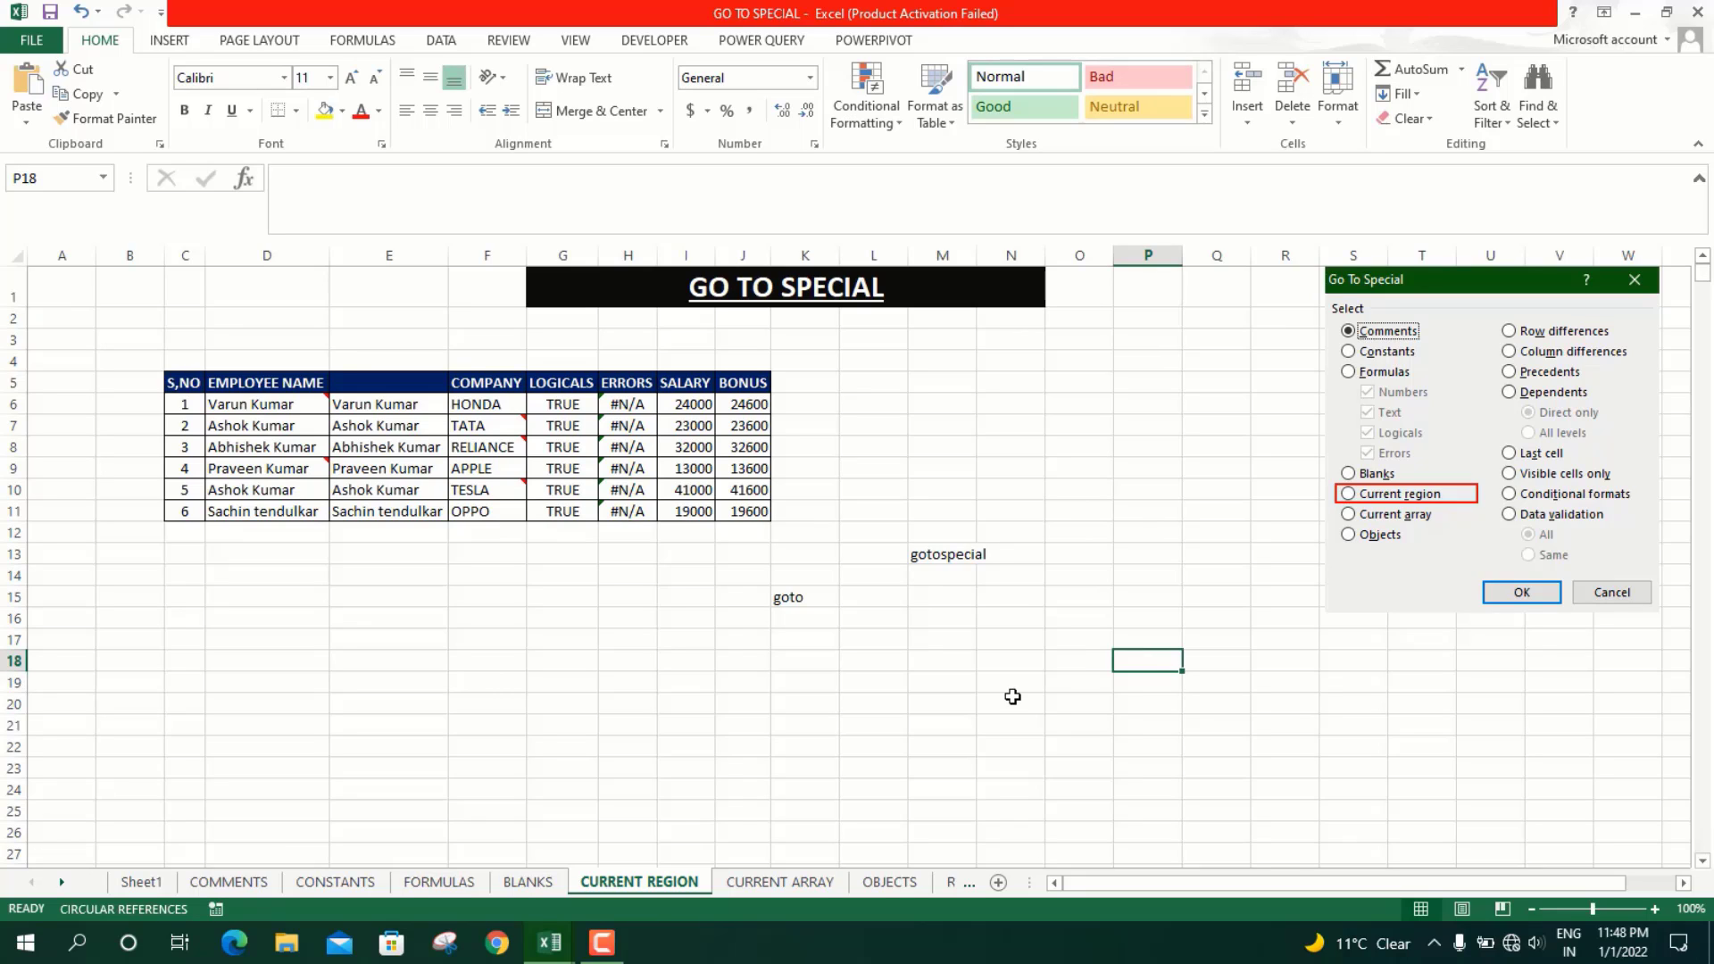
# Open the CURRENT ARRAY sheet and inspect the formulas in cells H14 and E10 of the multiplication table
pyautogui.click(779, 884)
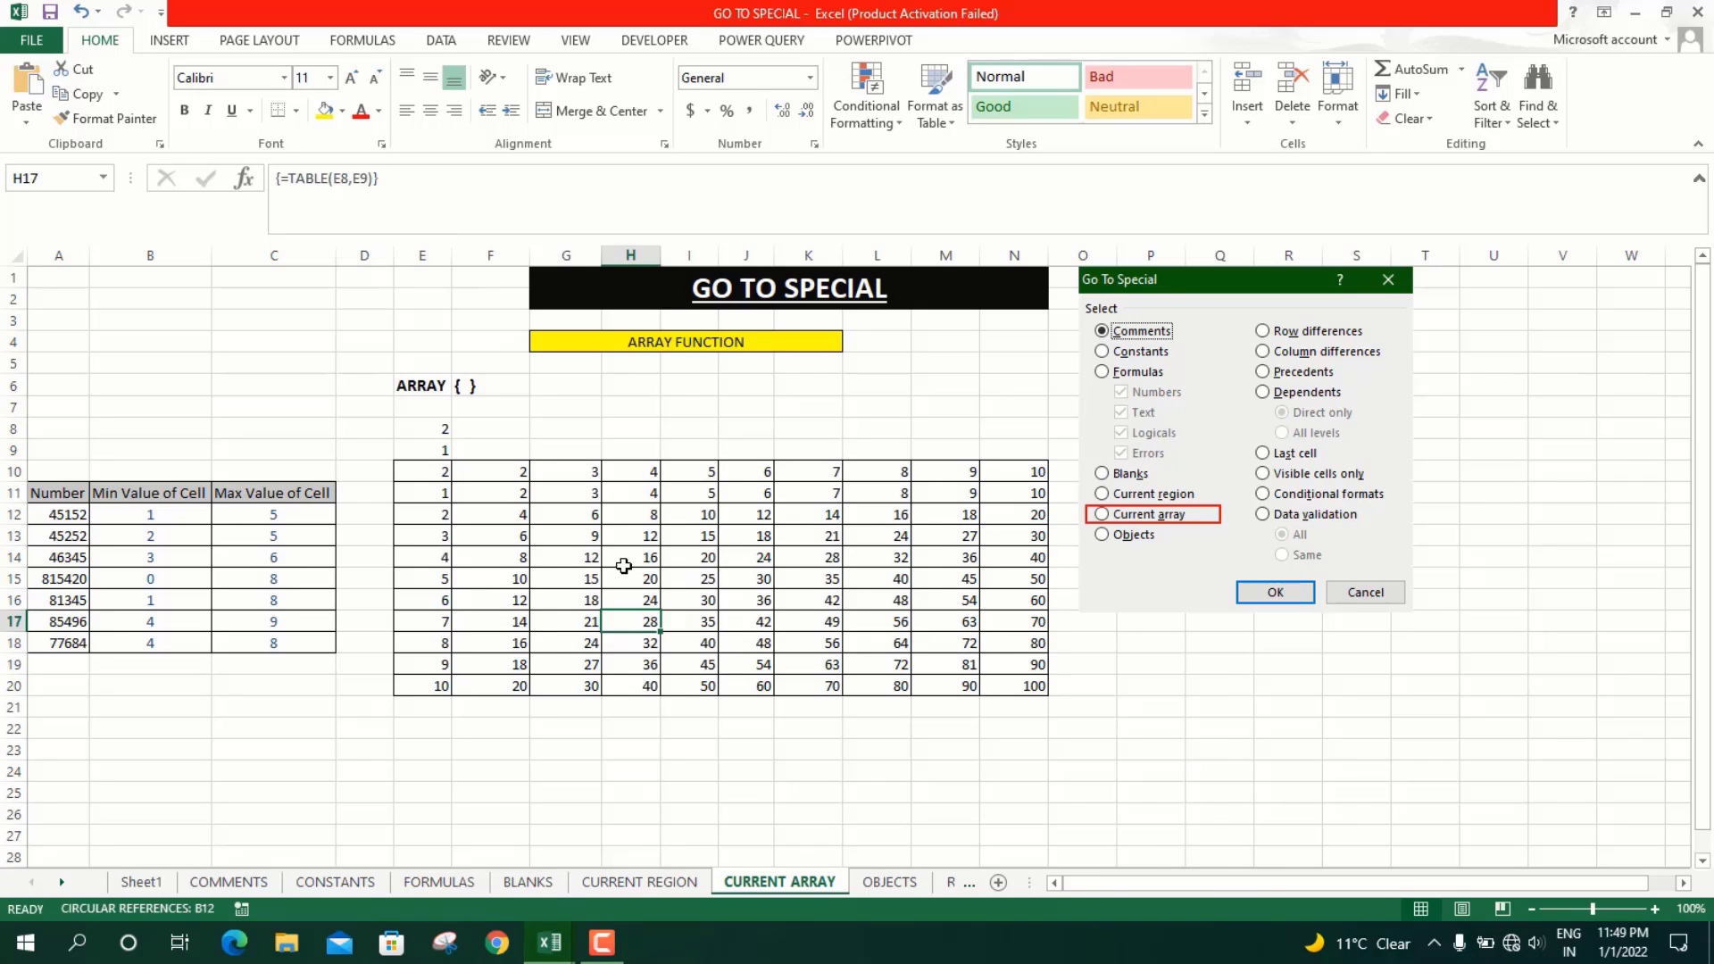
pyautogui.click(657, 556)
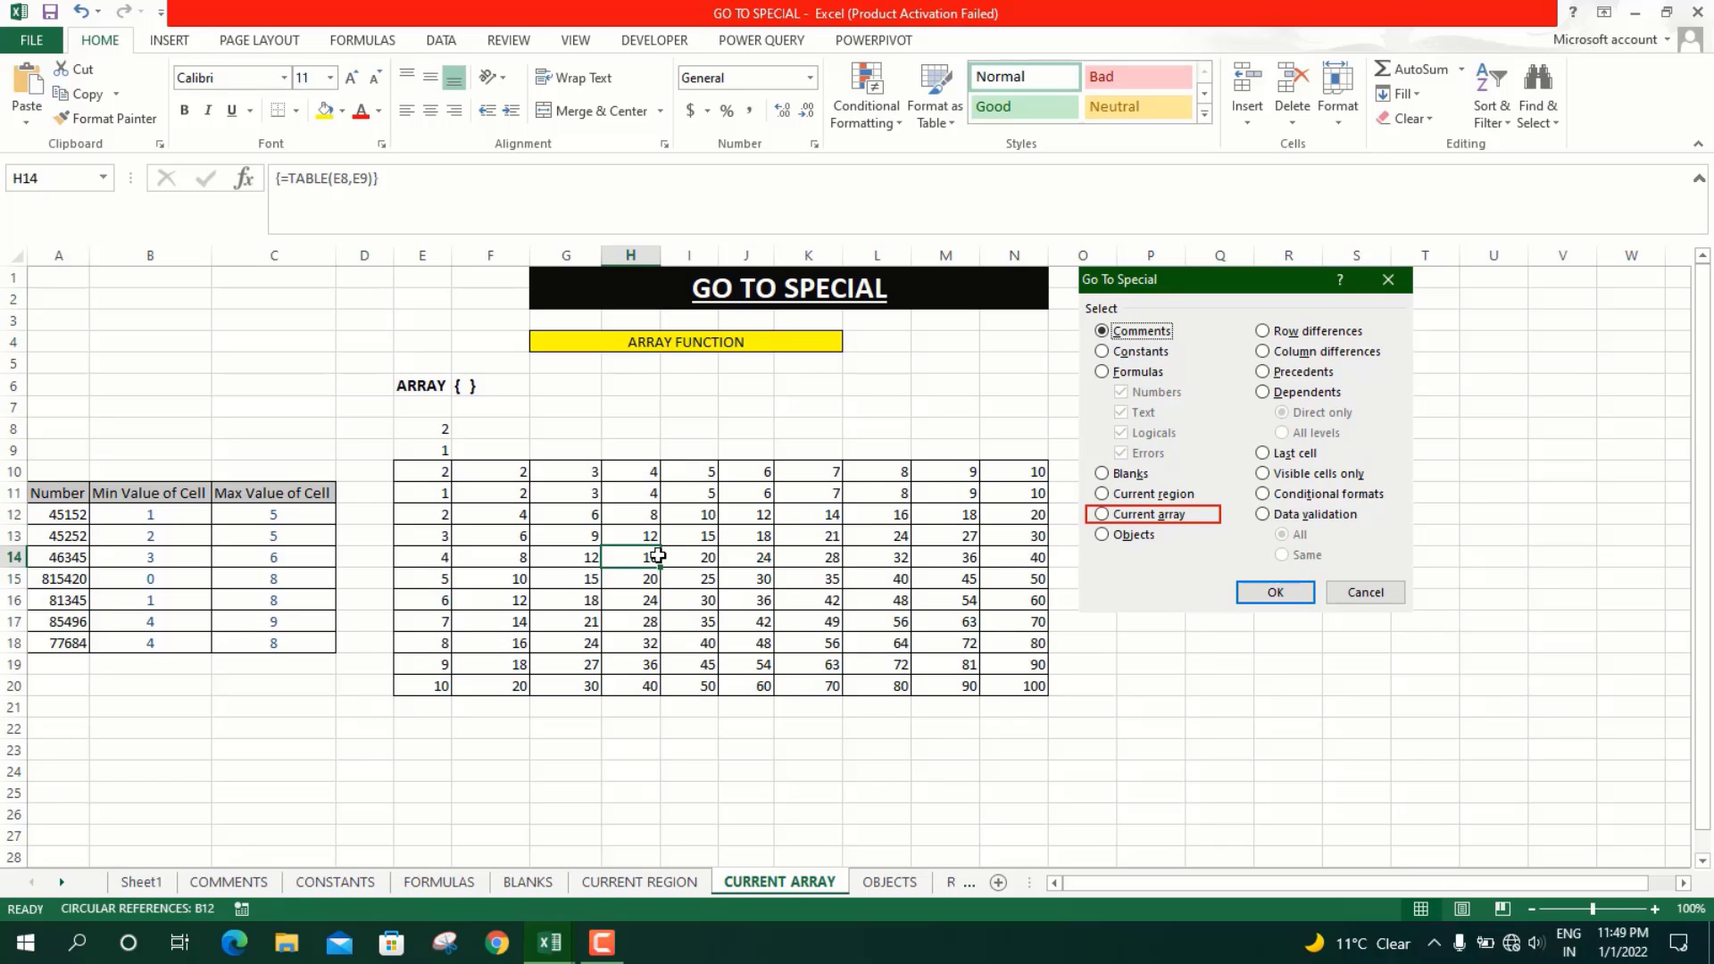
pyautogui.click(418, 474)
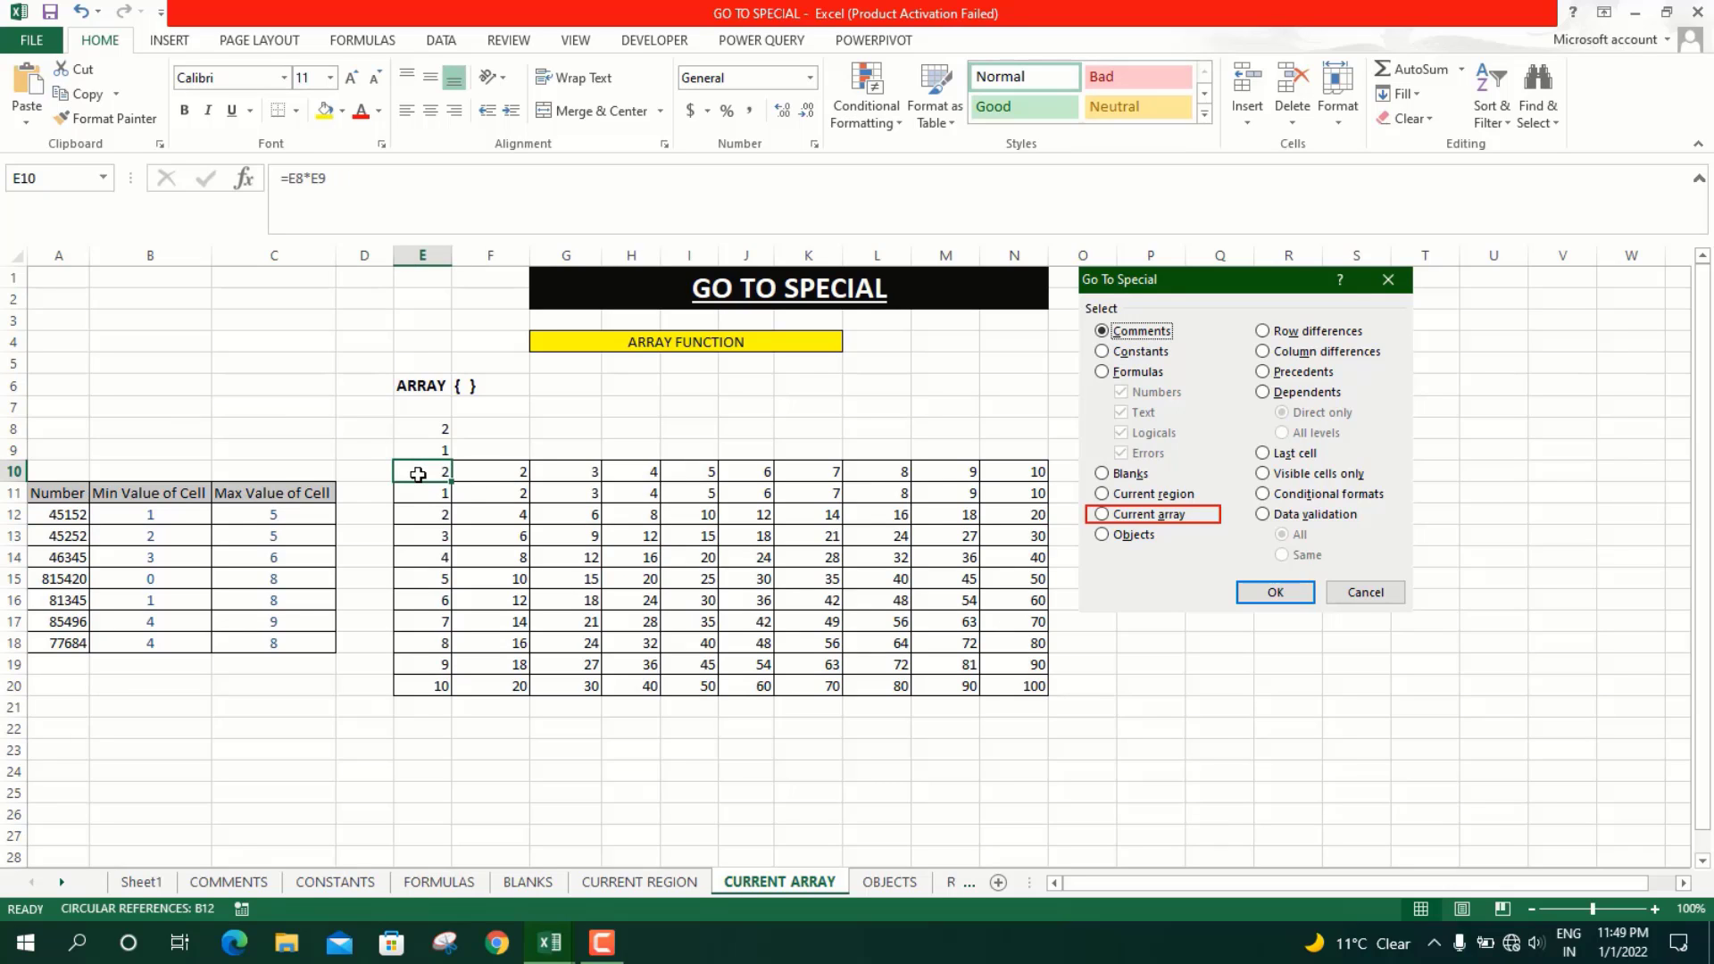
# Use Go To Special from cell I14 to select its current array, and clear the selection by picking a cell in the table
pyautogui.click(695, 550)
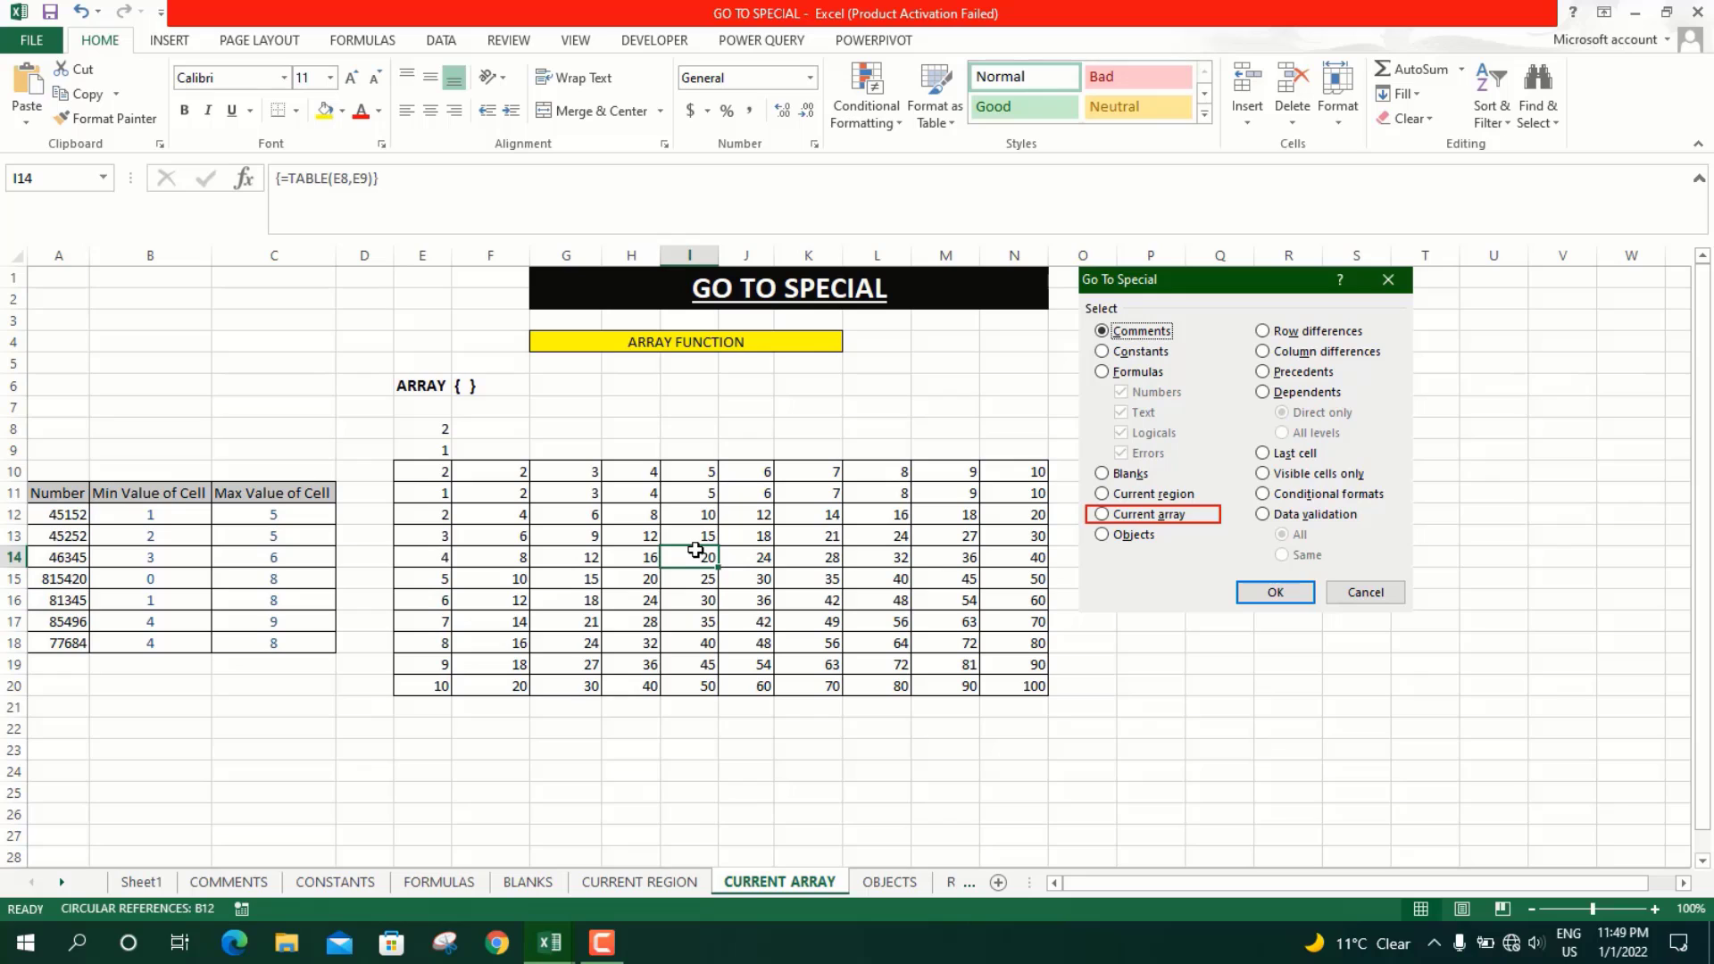
pyautogui.press('F5')
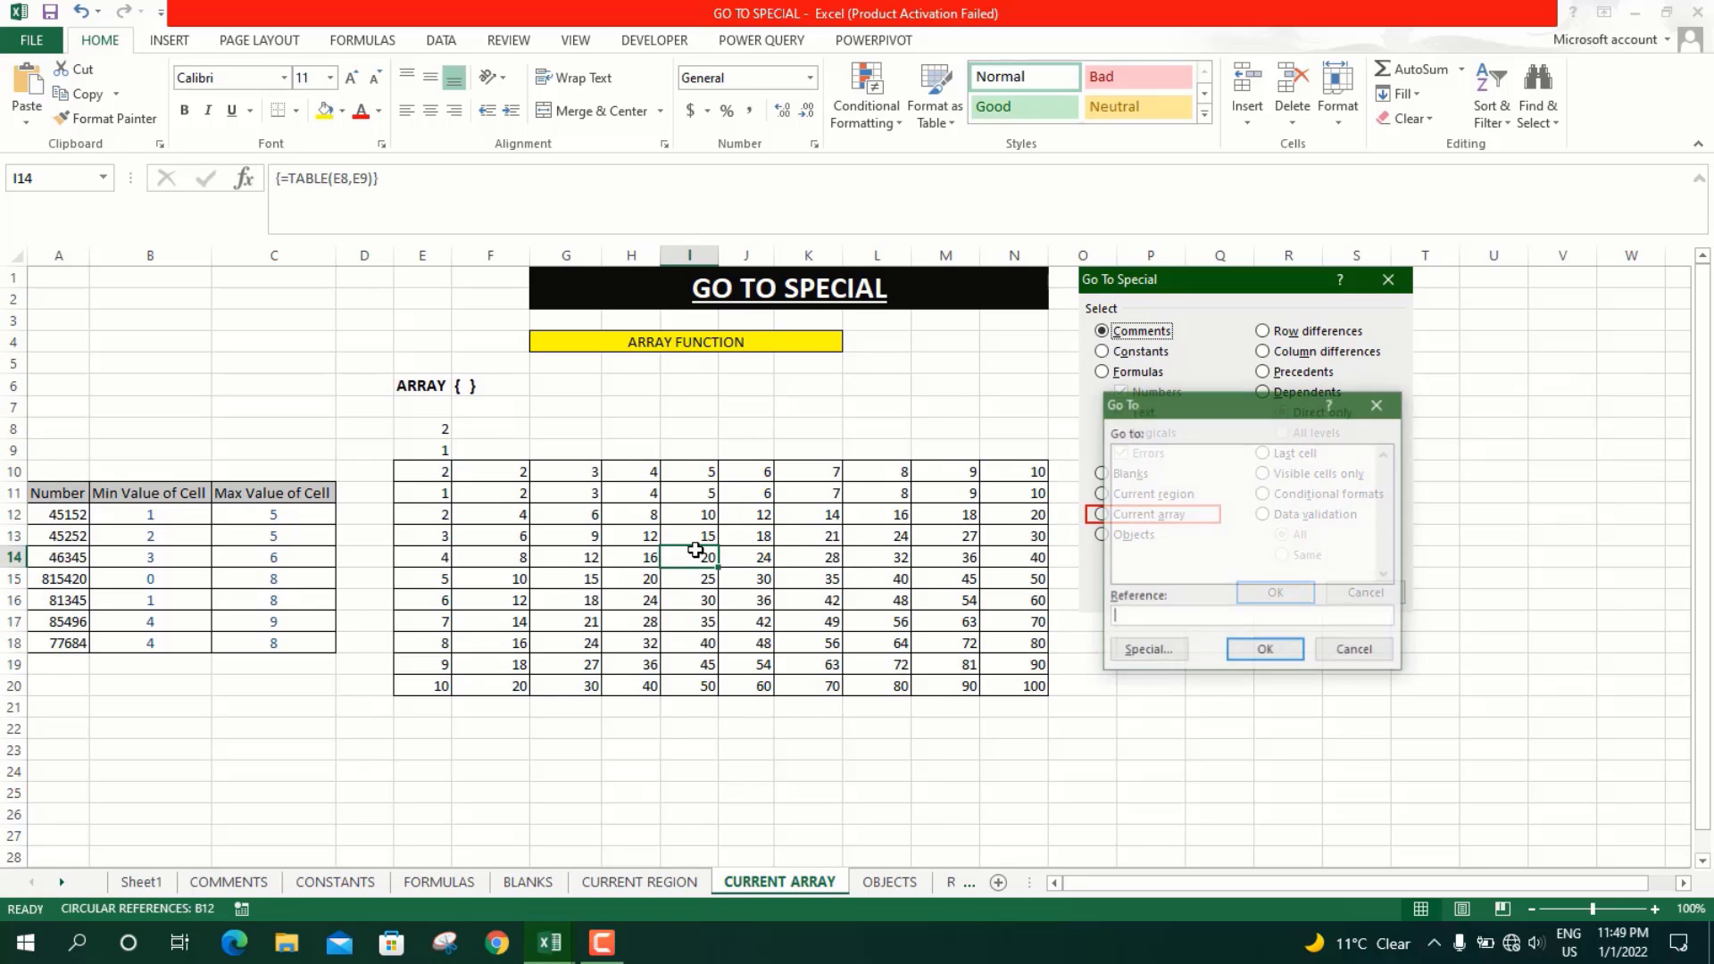
pyautogui.click(1147, 652)
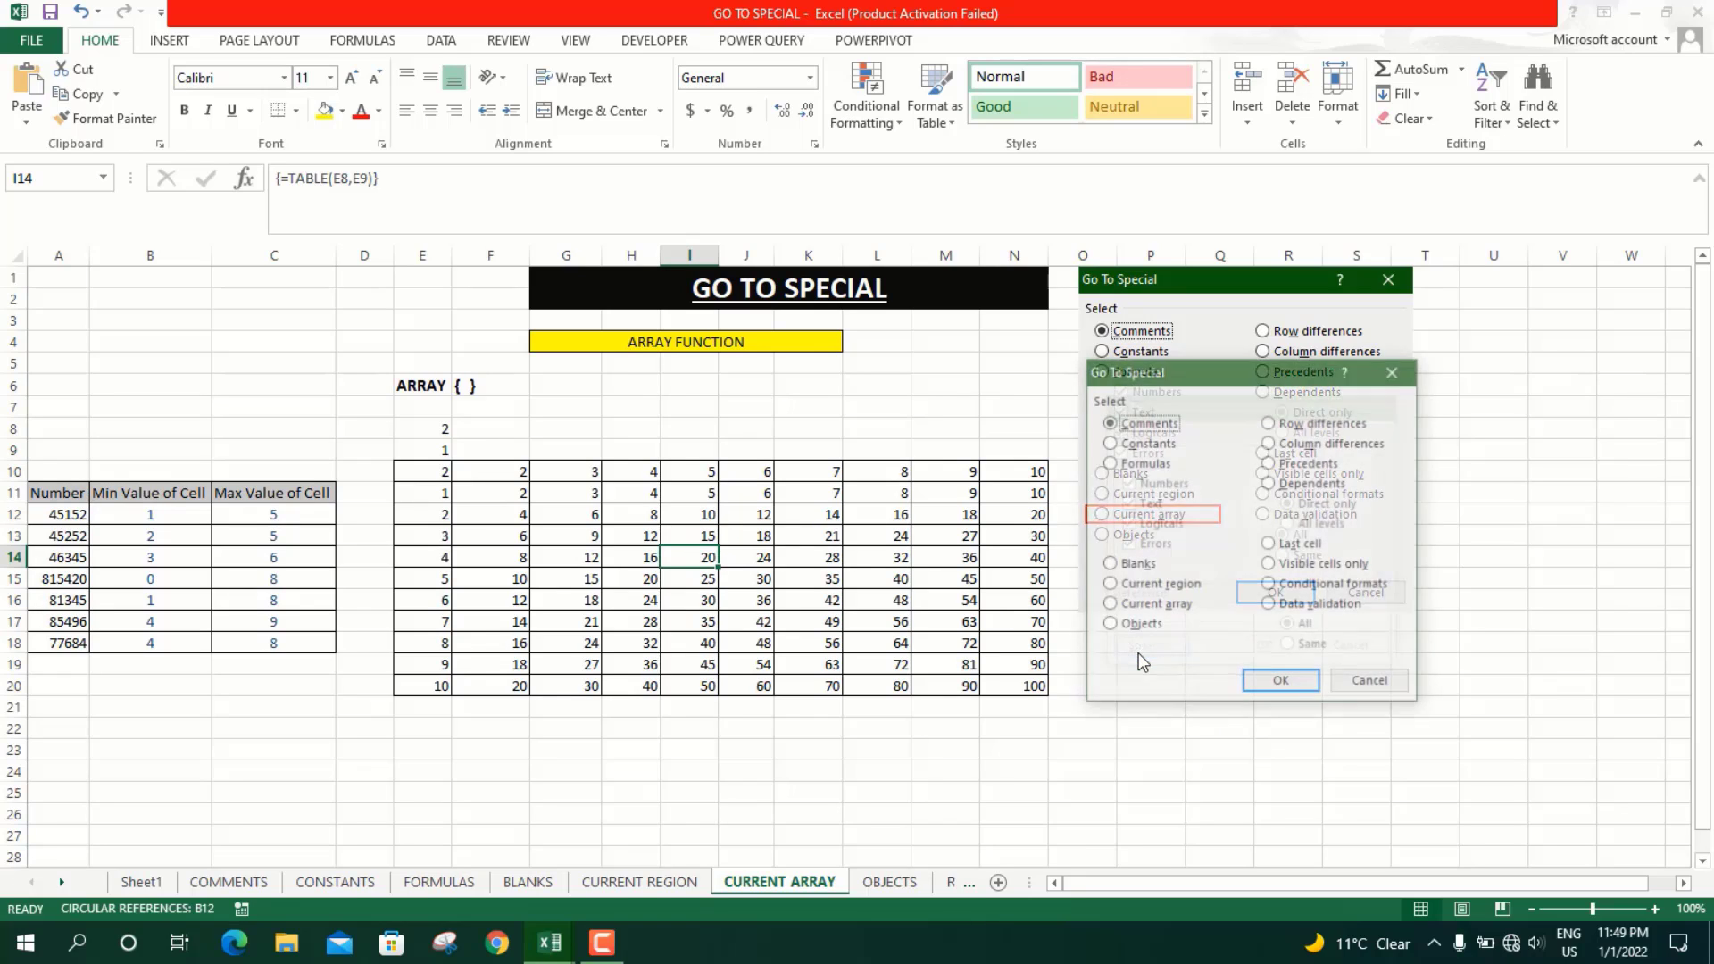
pyautogui.click(1110, 605)
pyautogui.click(1282, 686)
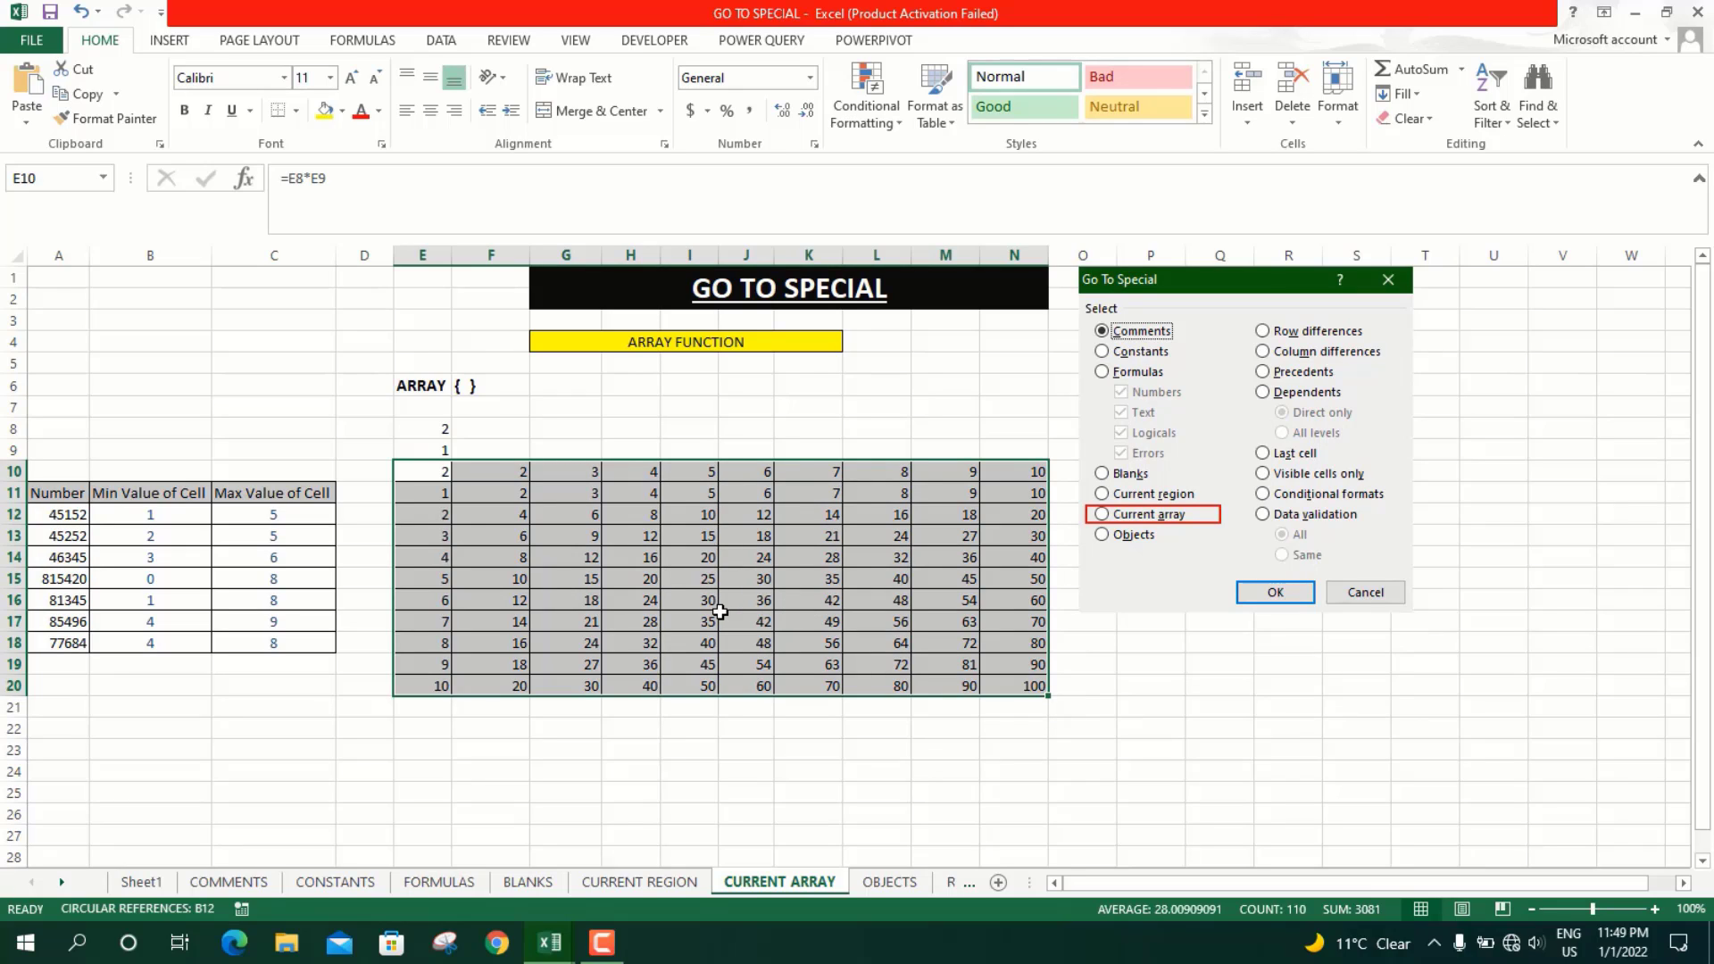
pyautogui.click(706, 576)
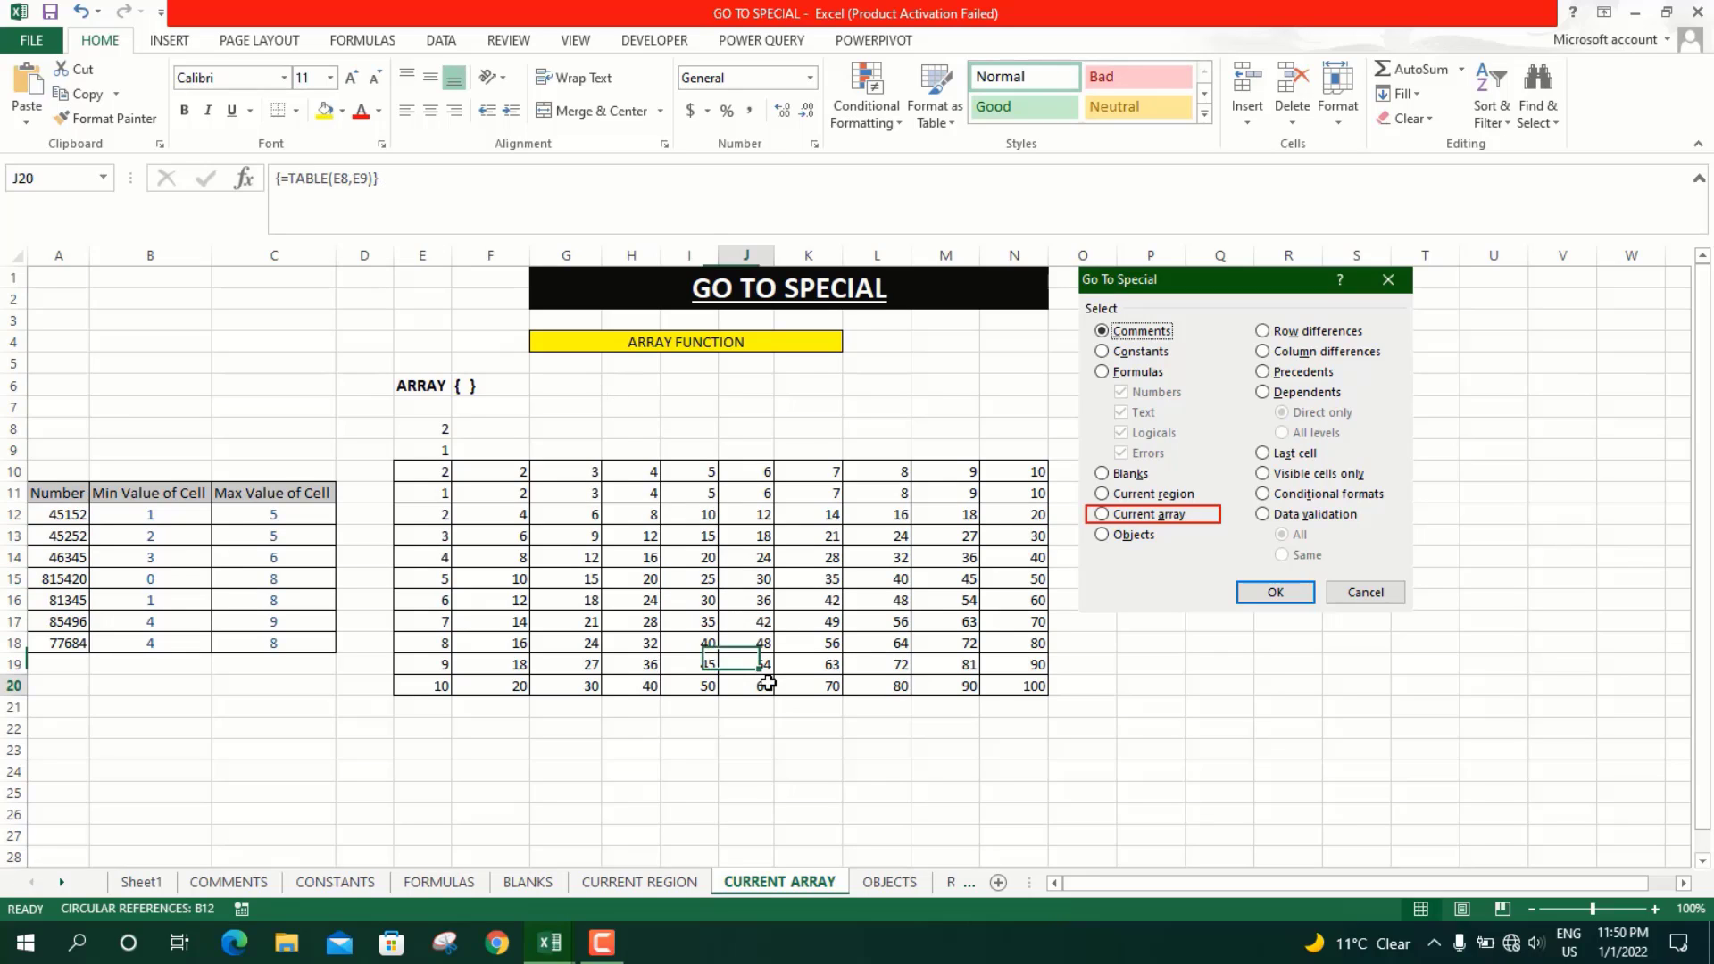
# Compare the array formulas in the Min Value of Cell column with the TABLE formulas in H16 and K15
pyautogui.click(161, 547)
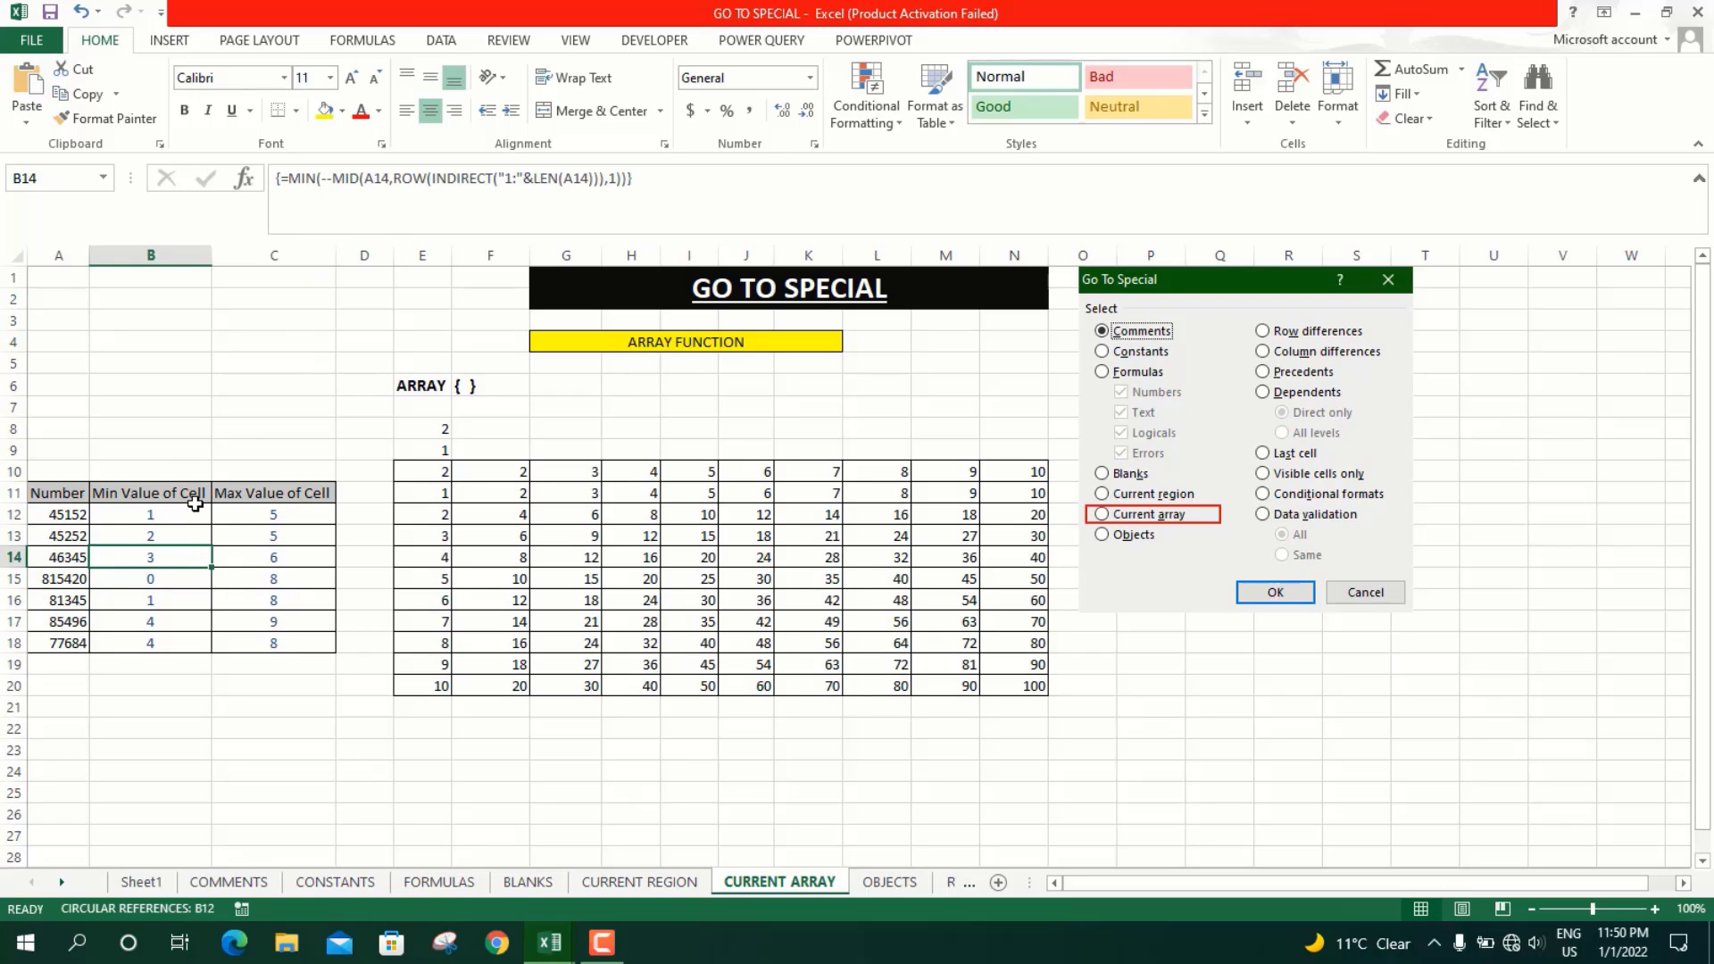
pyautogui.click(171, 534)
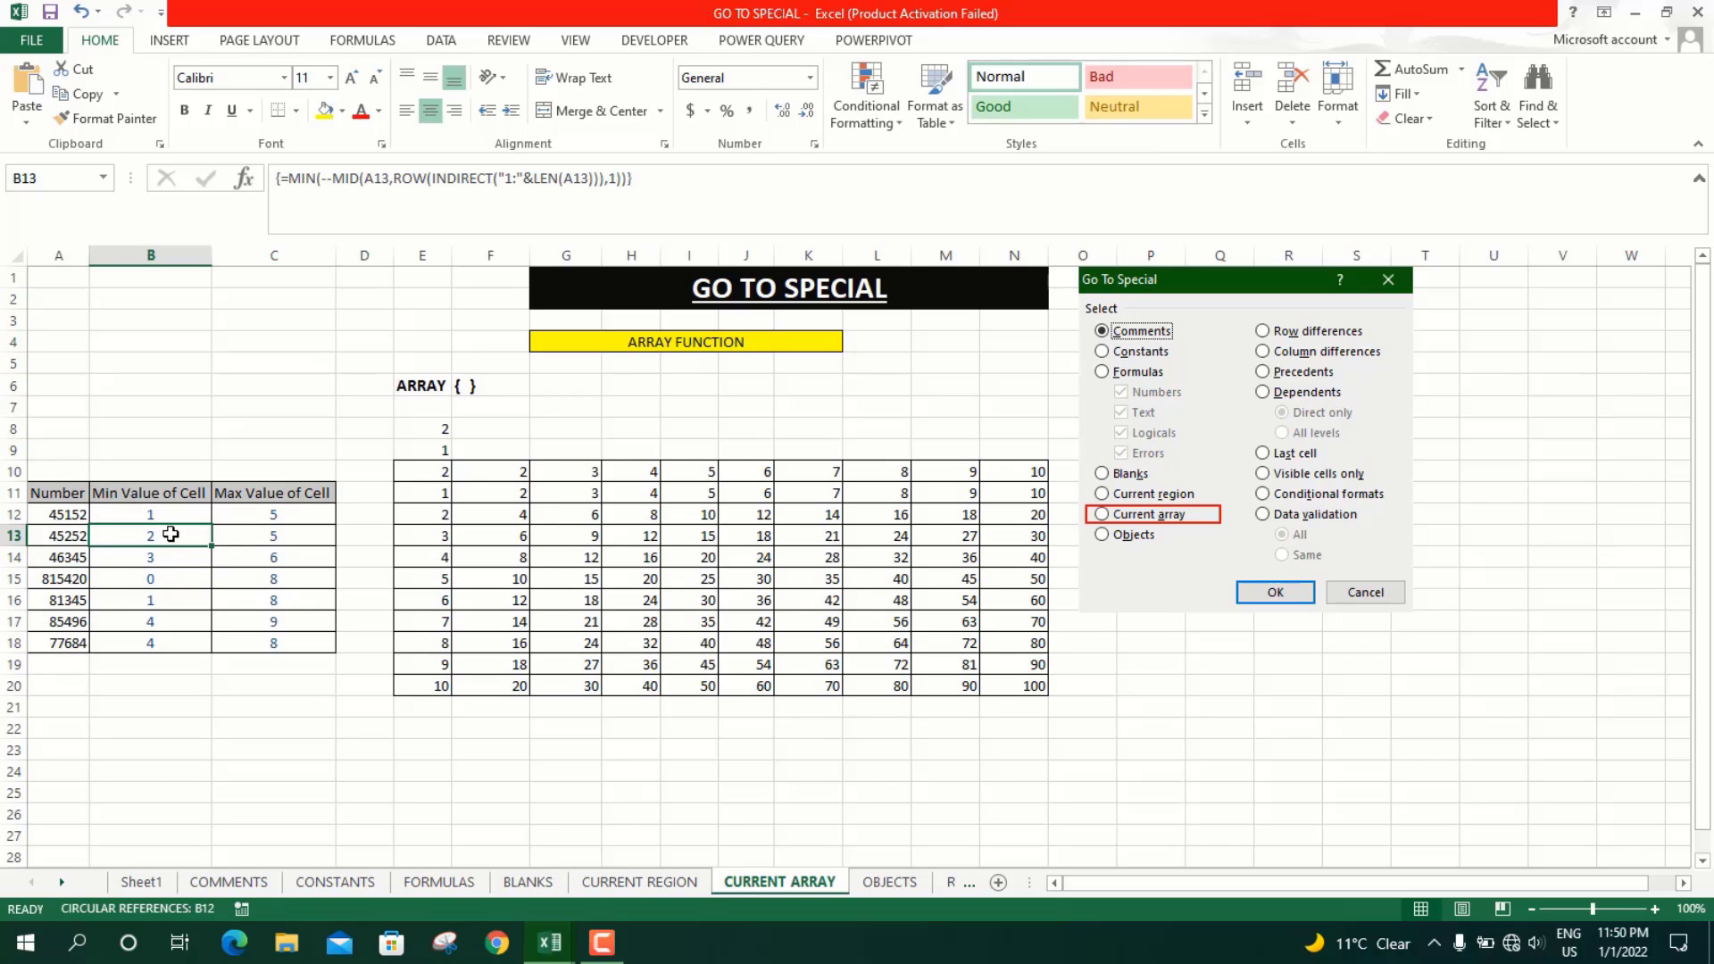
pyautogui.click(650, 606)
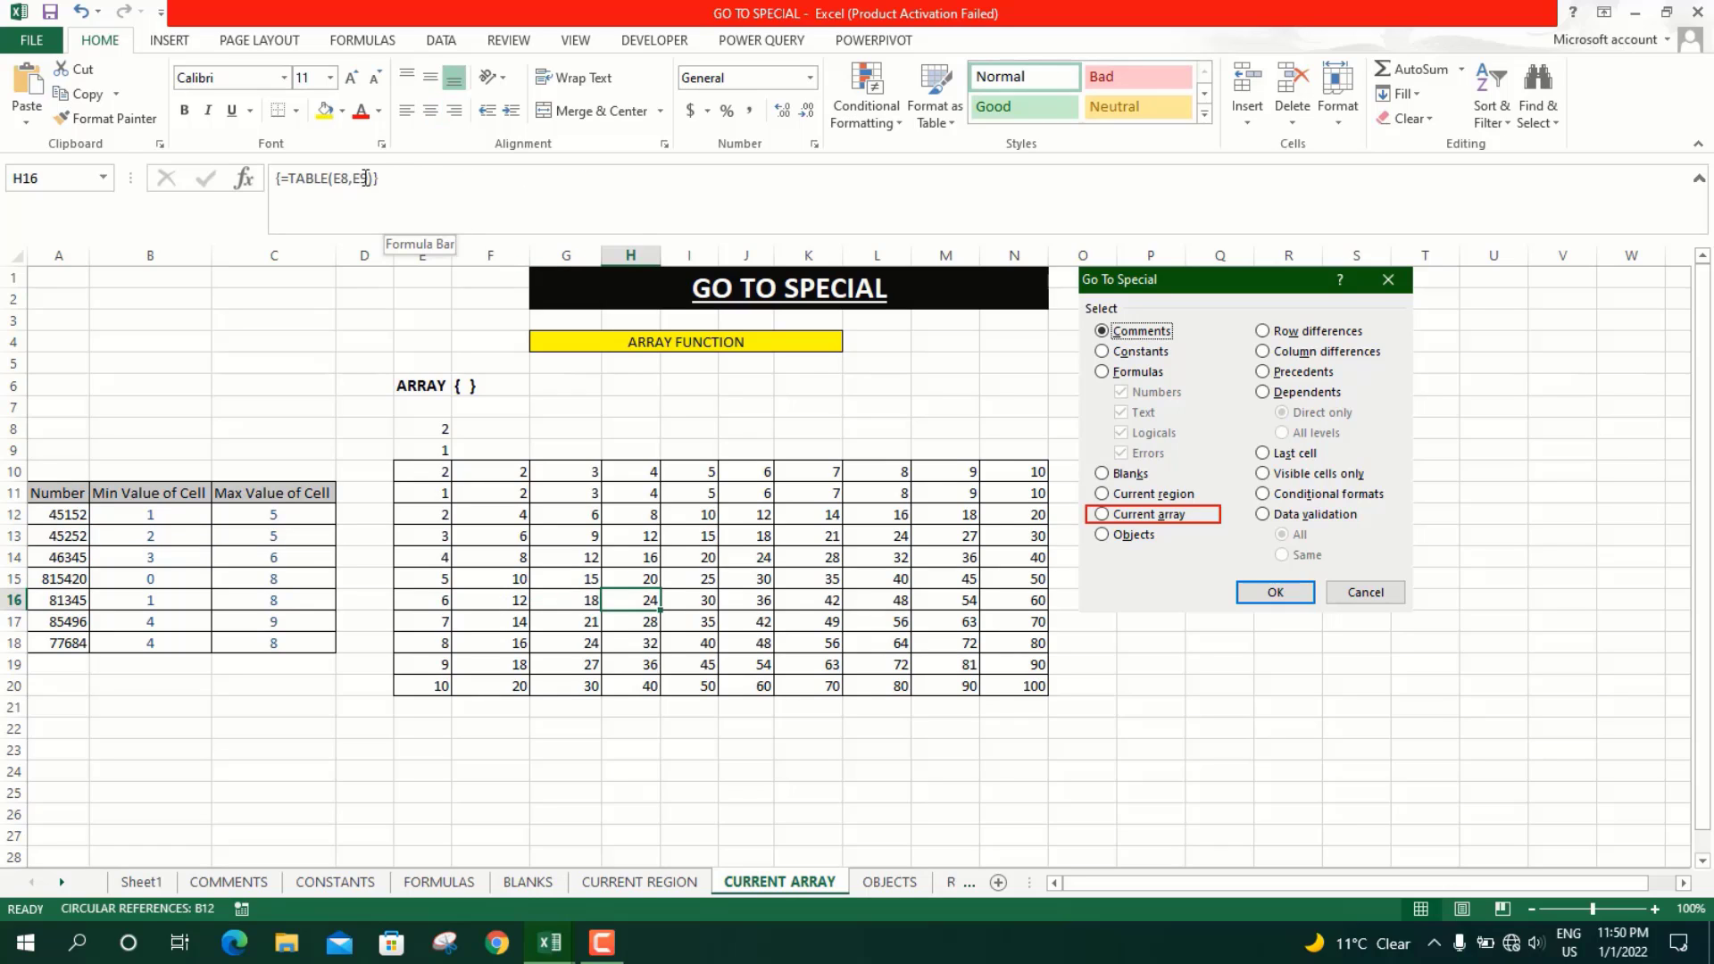
pyautogui.click(137, 523)
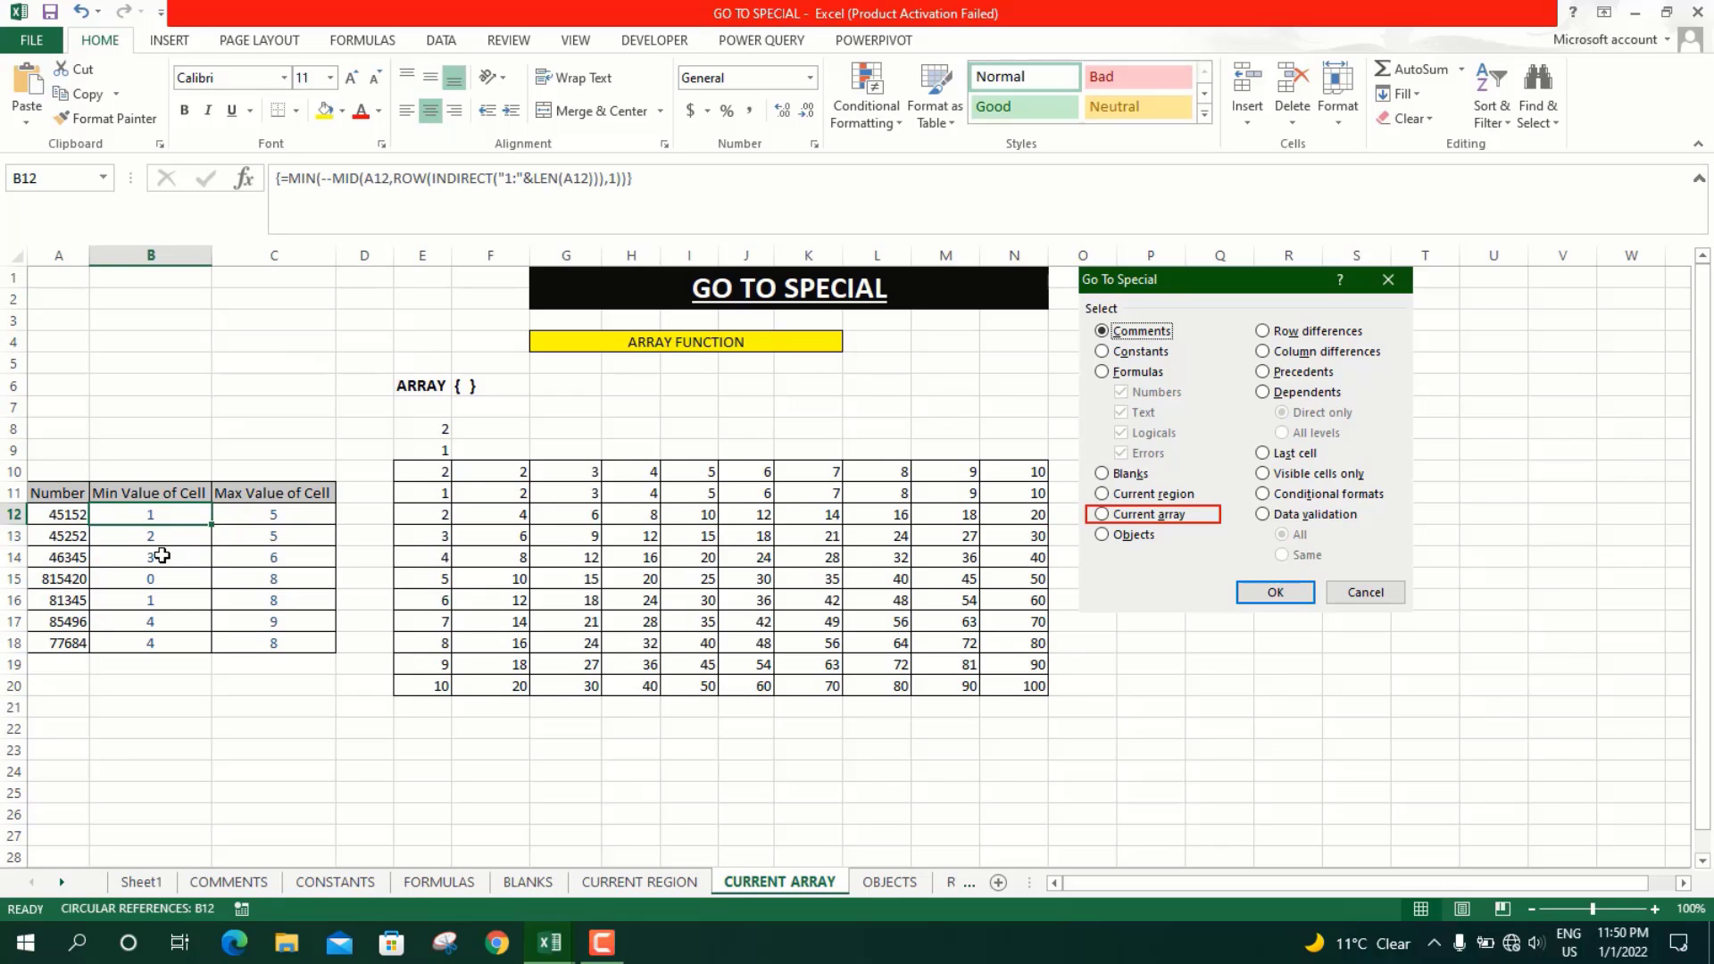
pyautogui.click(161, 555)
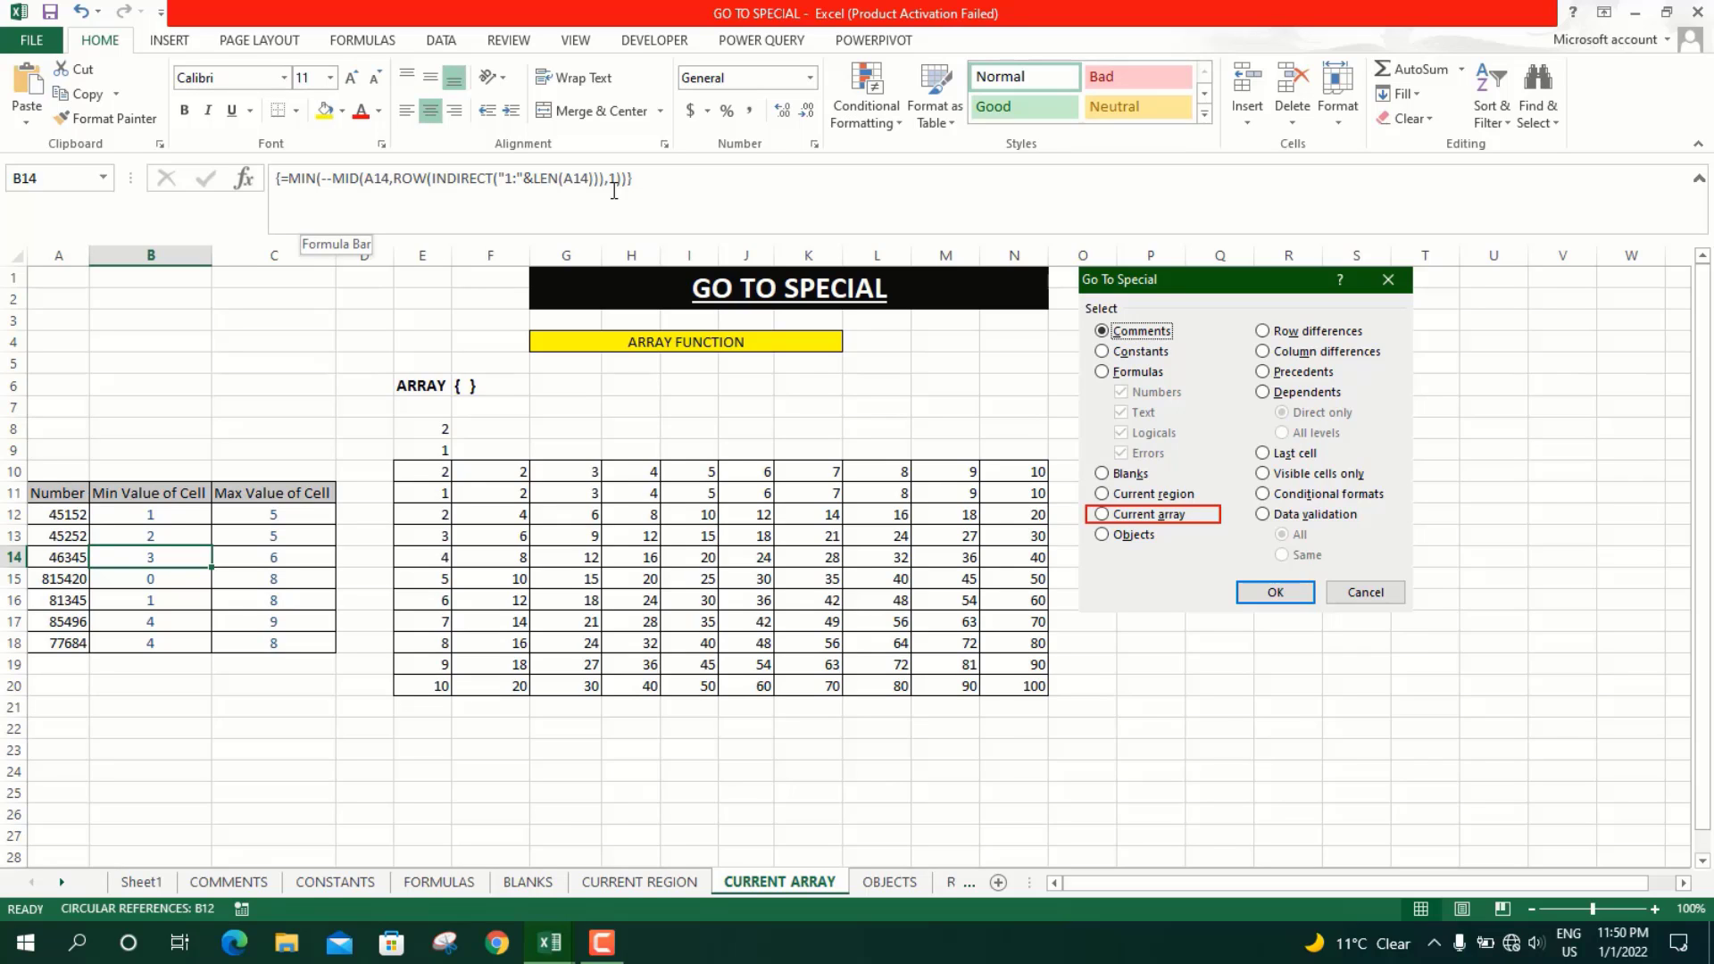
pyautogui.click(827, 570)
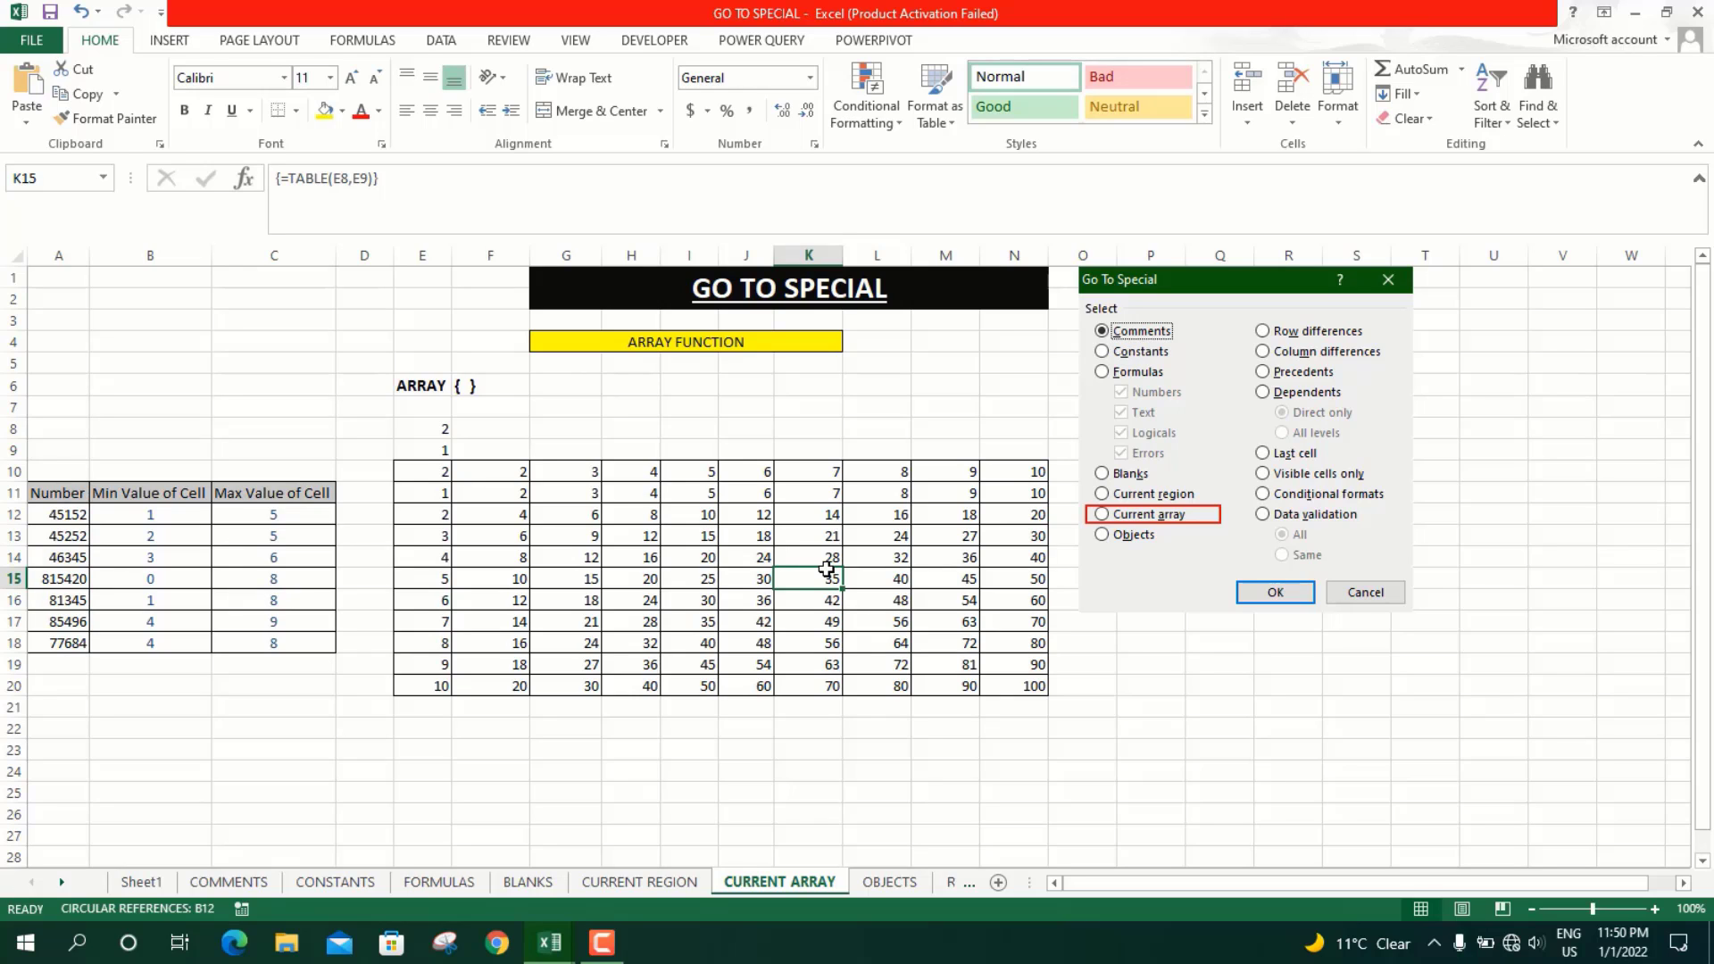
# On the OBJECTS sheet, use Go To Special from cell F11 to select all objects, and clear the selection by picking cell N12
pyautogui.click(884, 884)
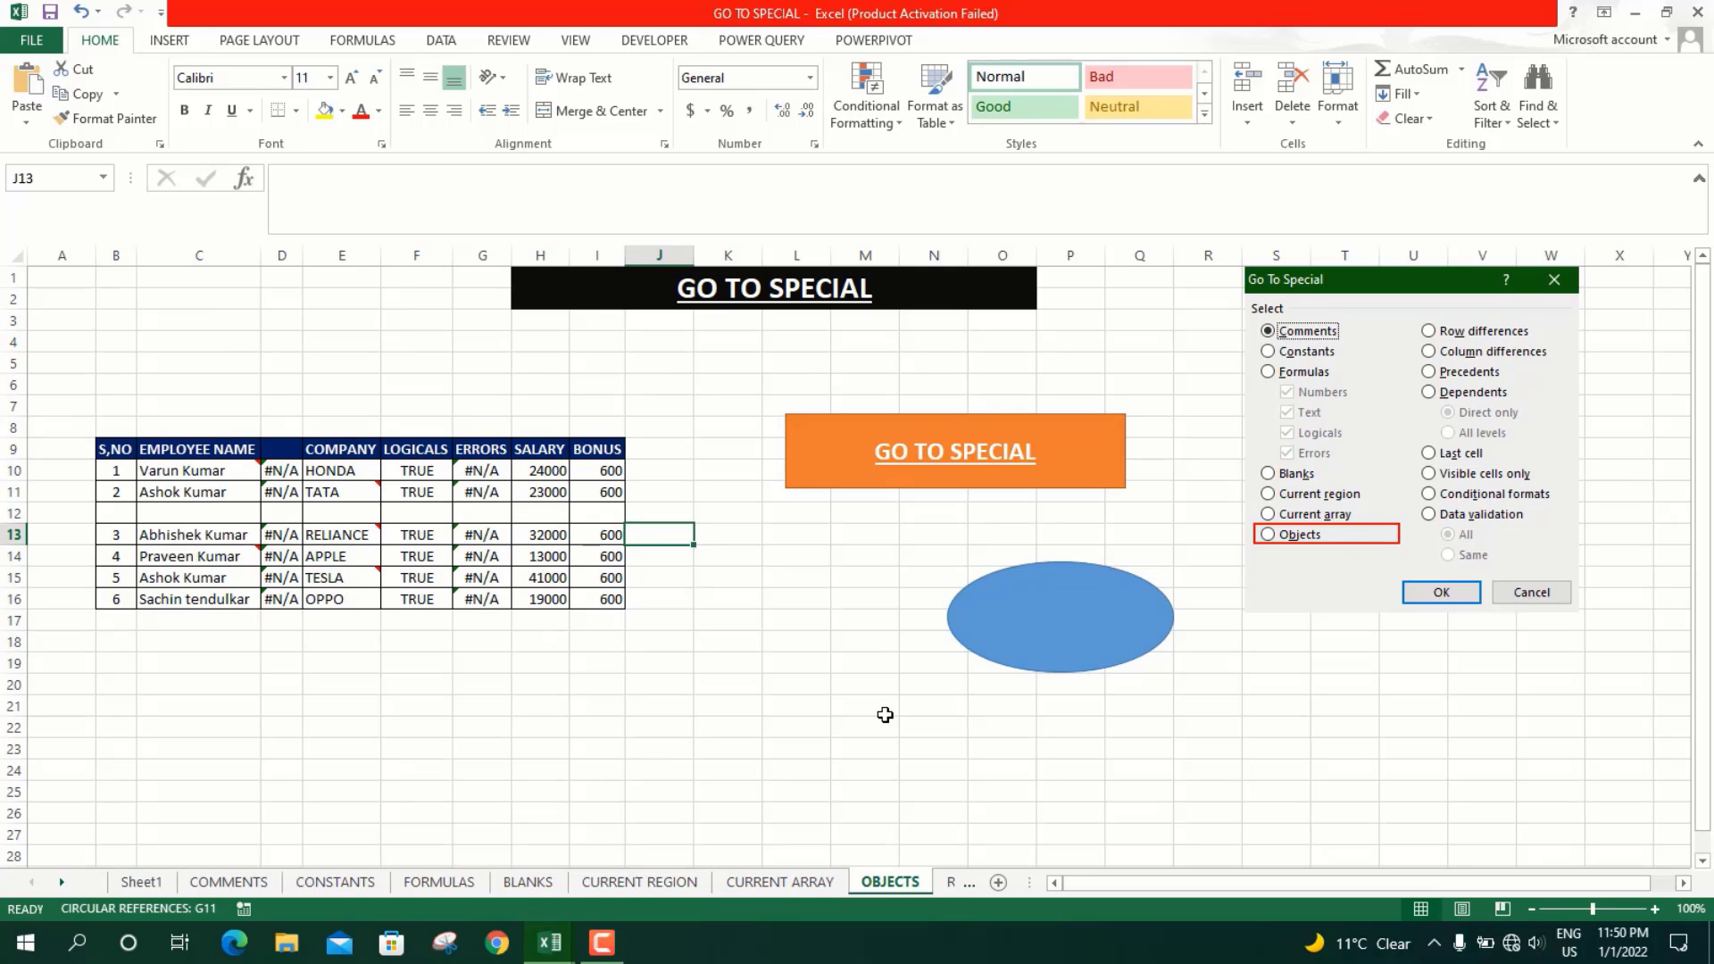
pyautogui.click(409, 495)
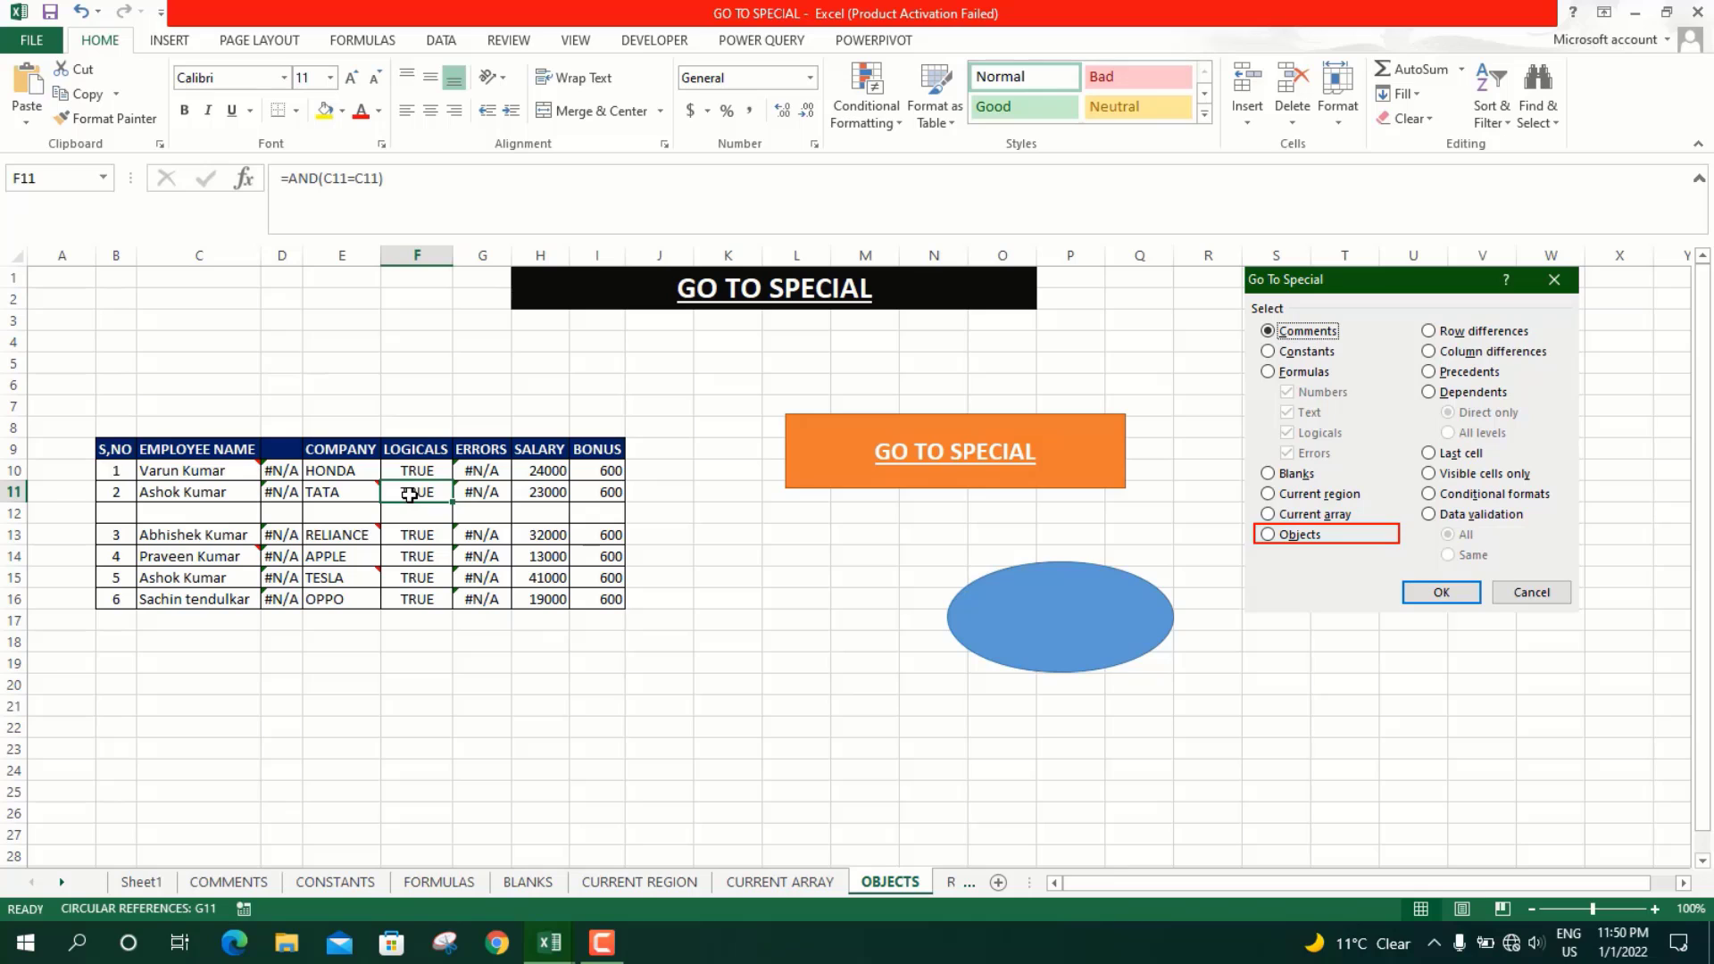
pyautogui.press('F5')
pyautogui.click(1152, 651)
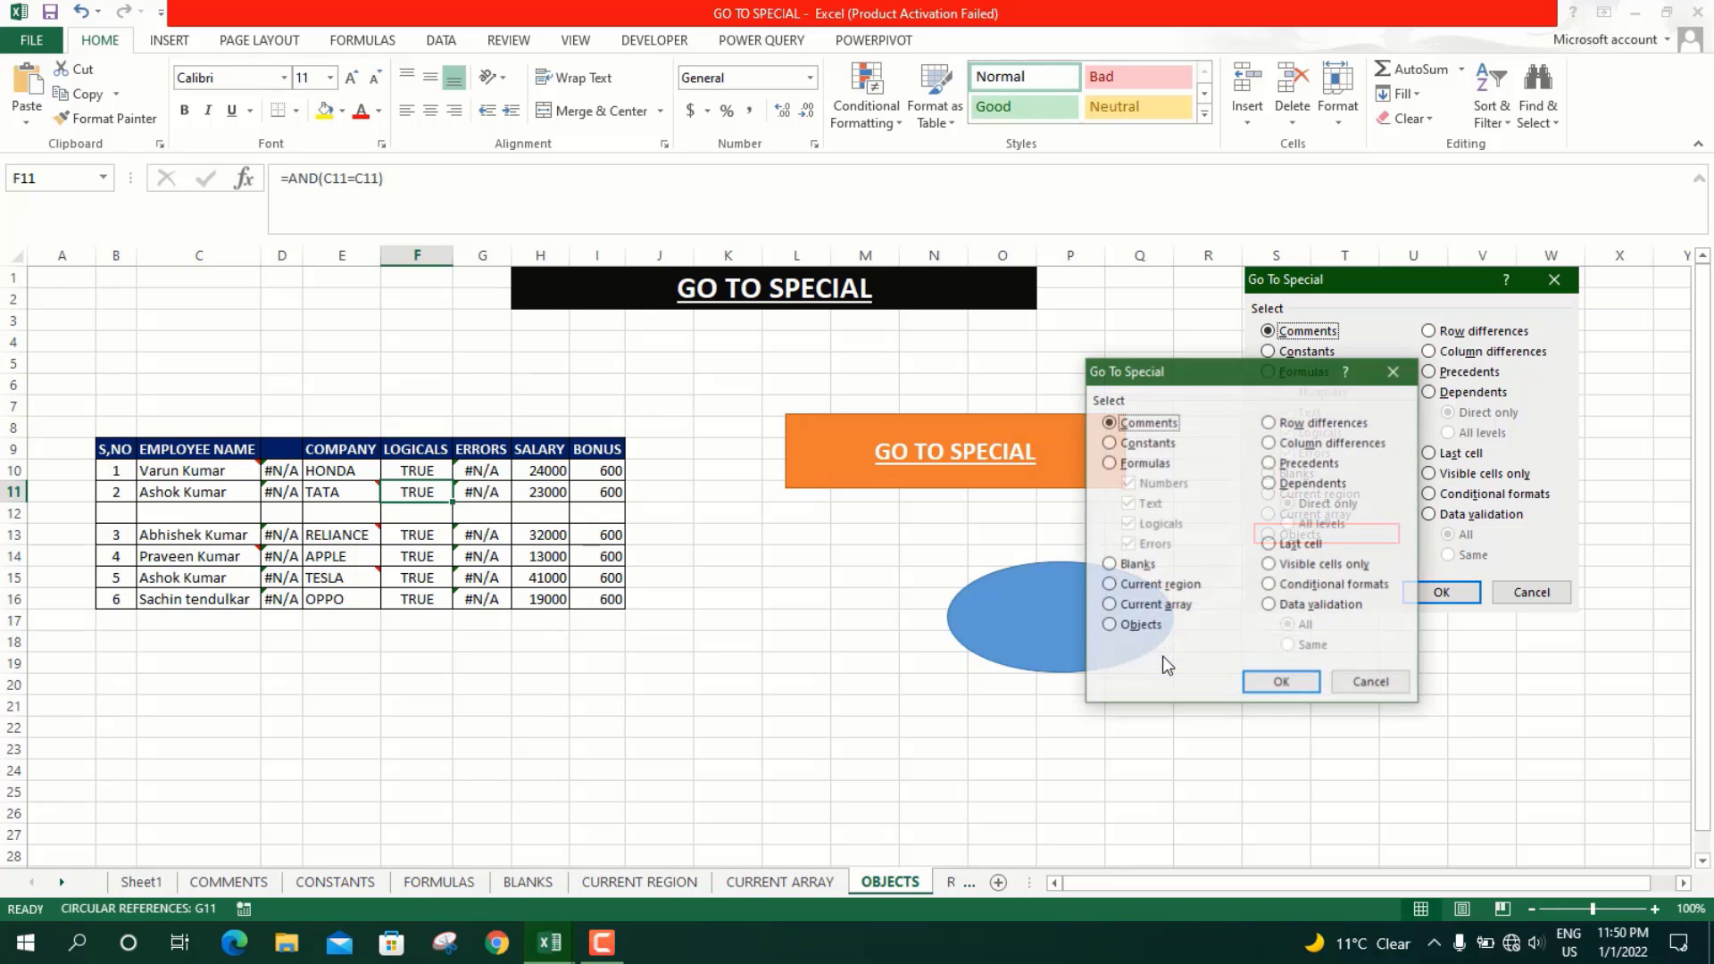
pyautogui.click(1110, 627)
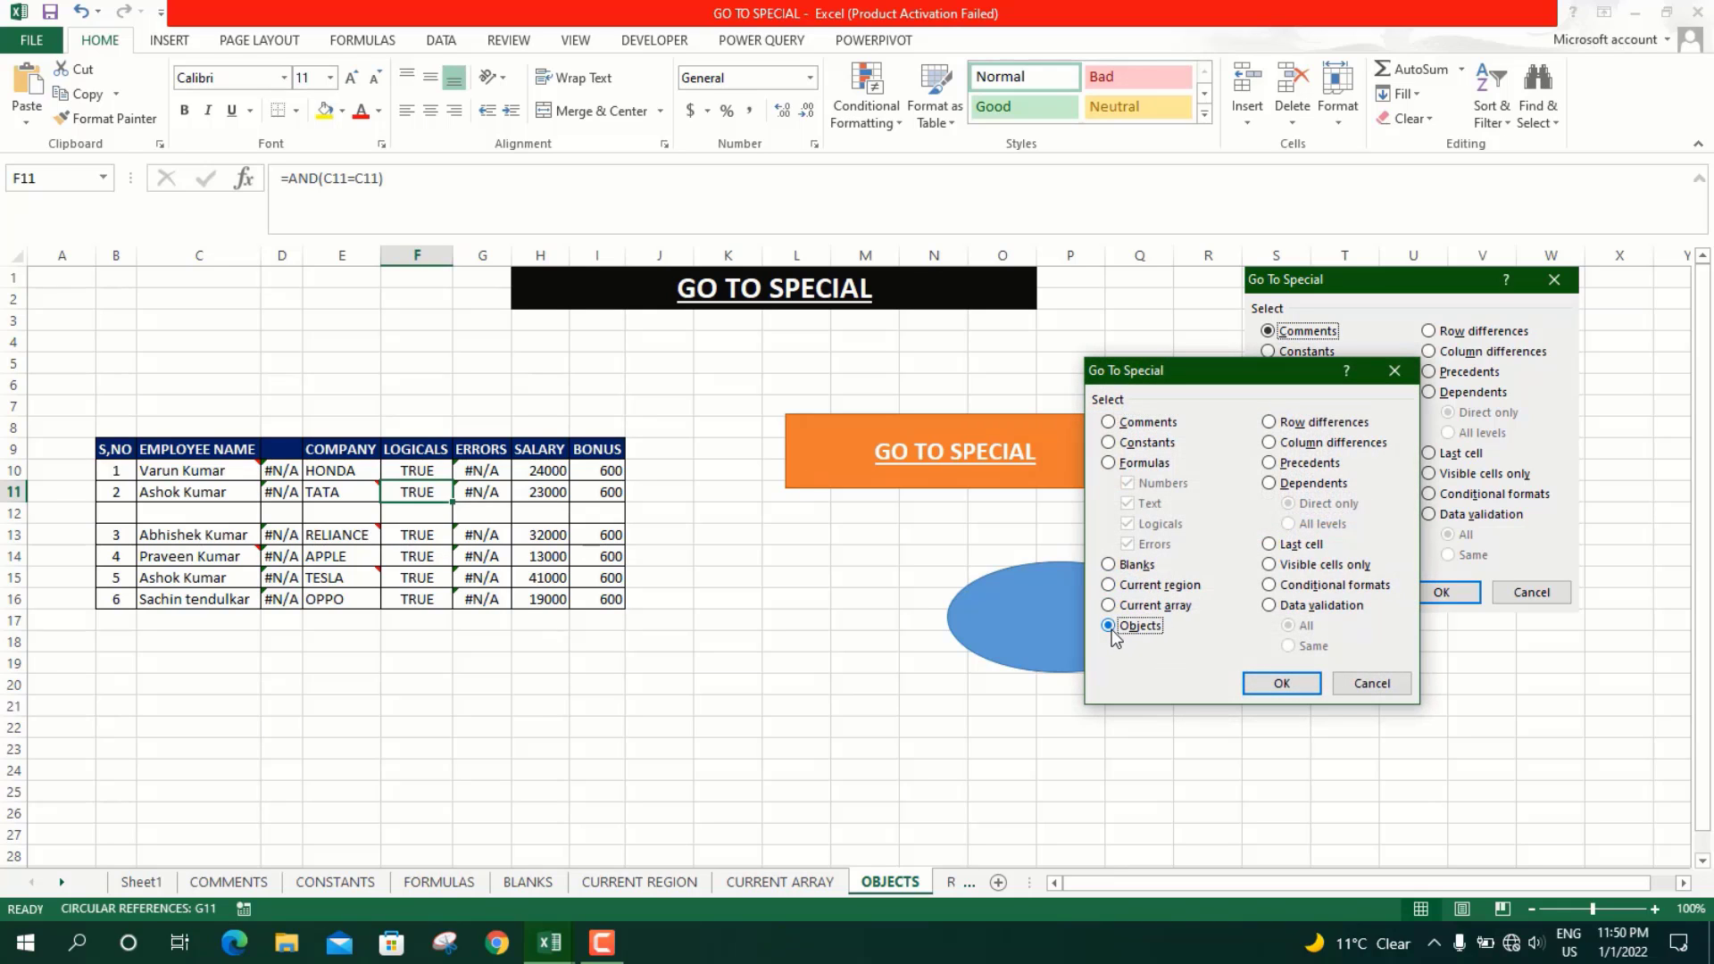
pyautogui.click(1280, 684)
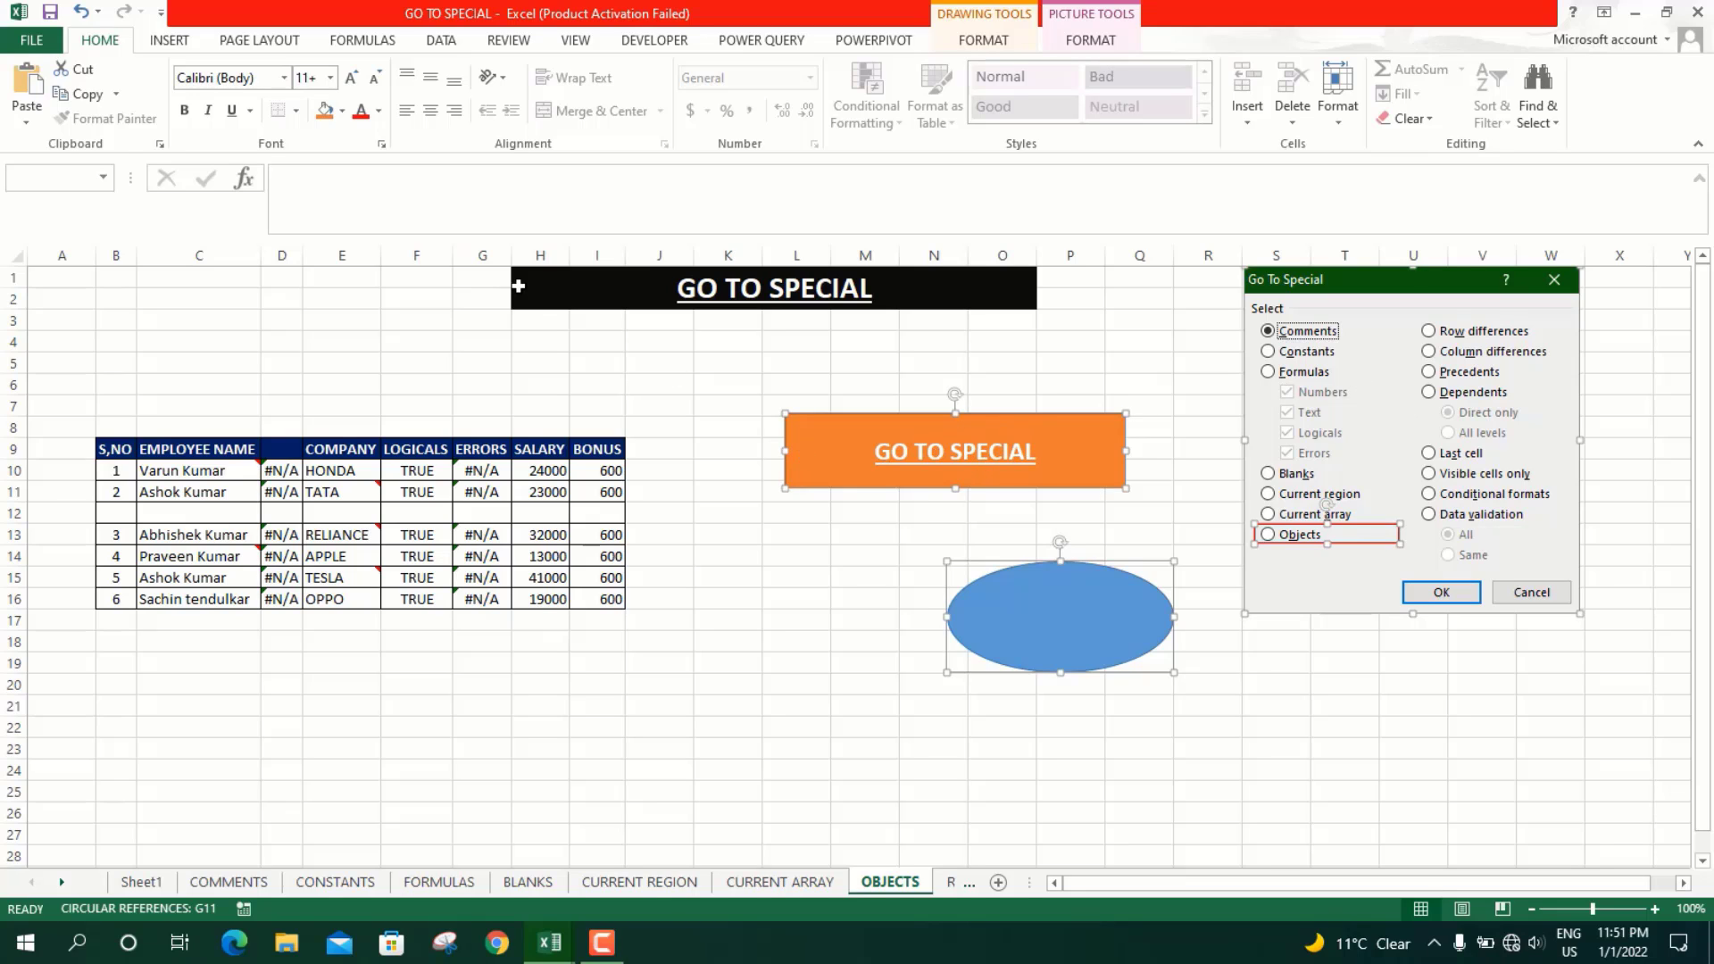
pyautogui.click(178, 45)
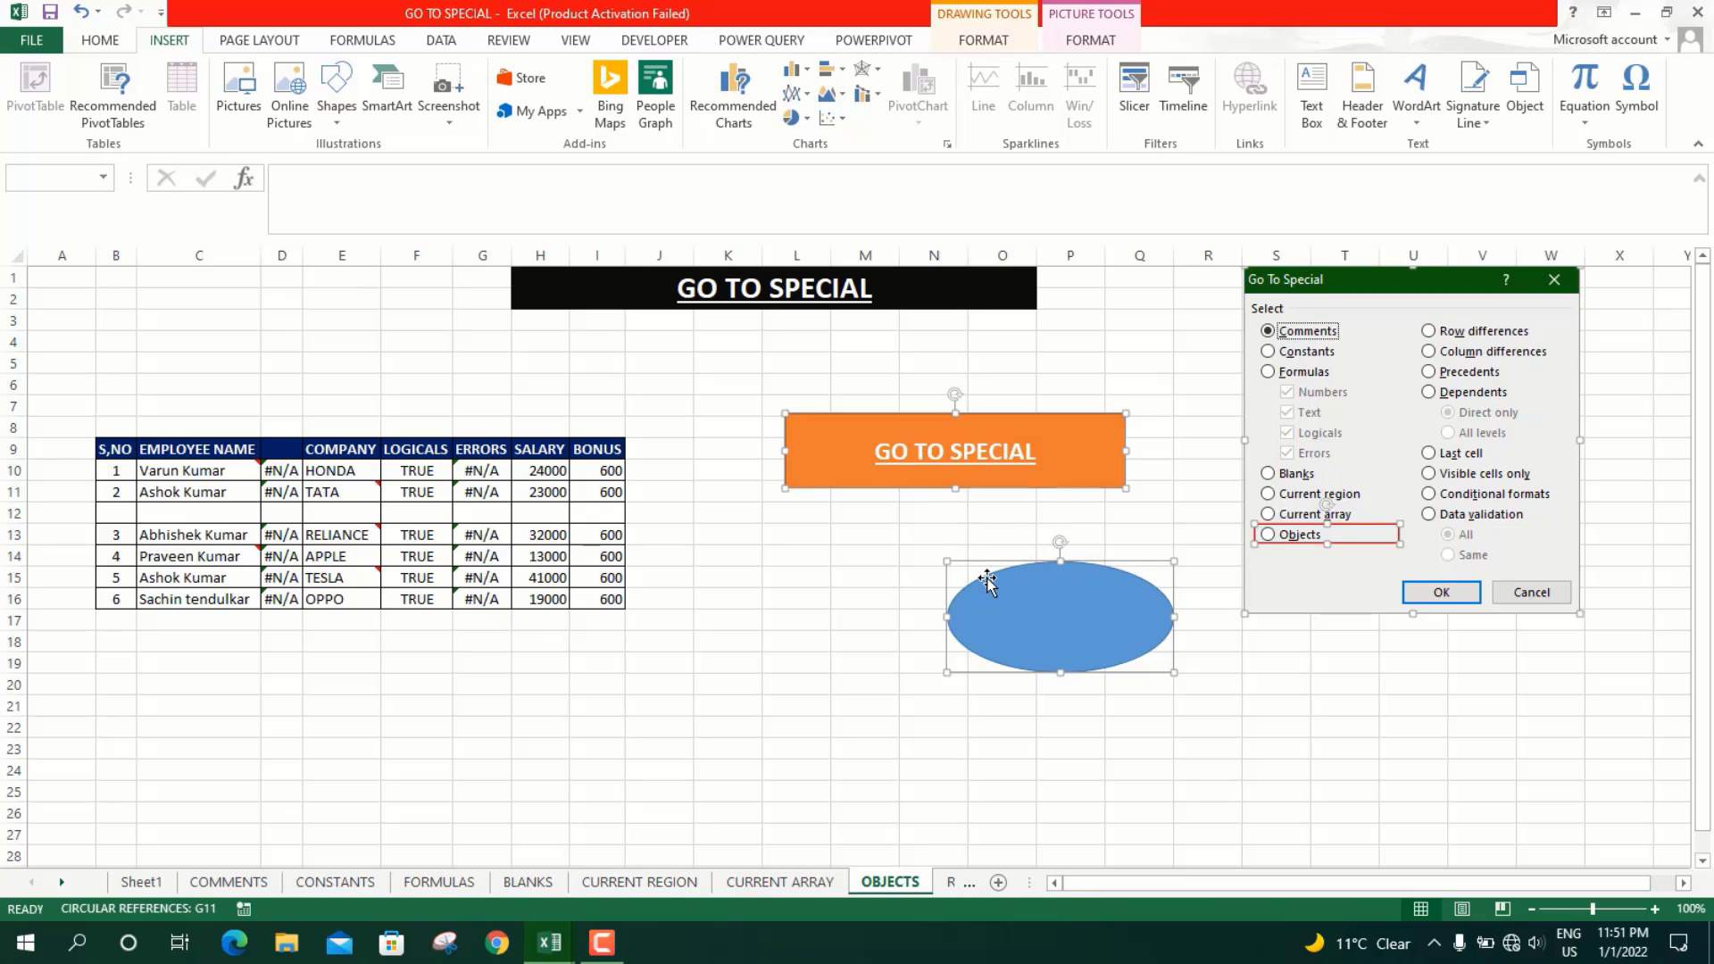
pyautogui.click(917, 518)
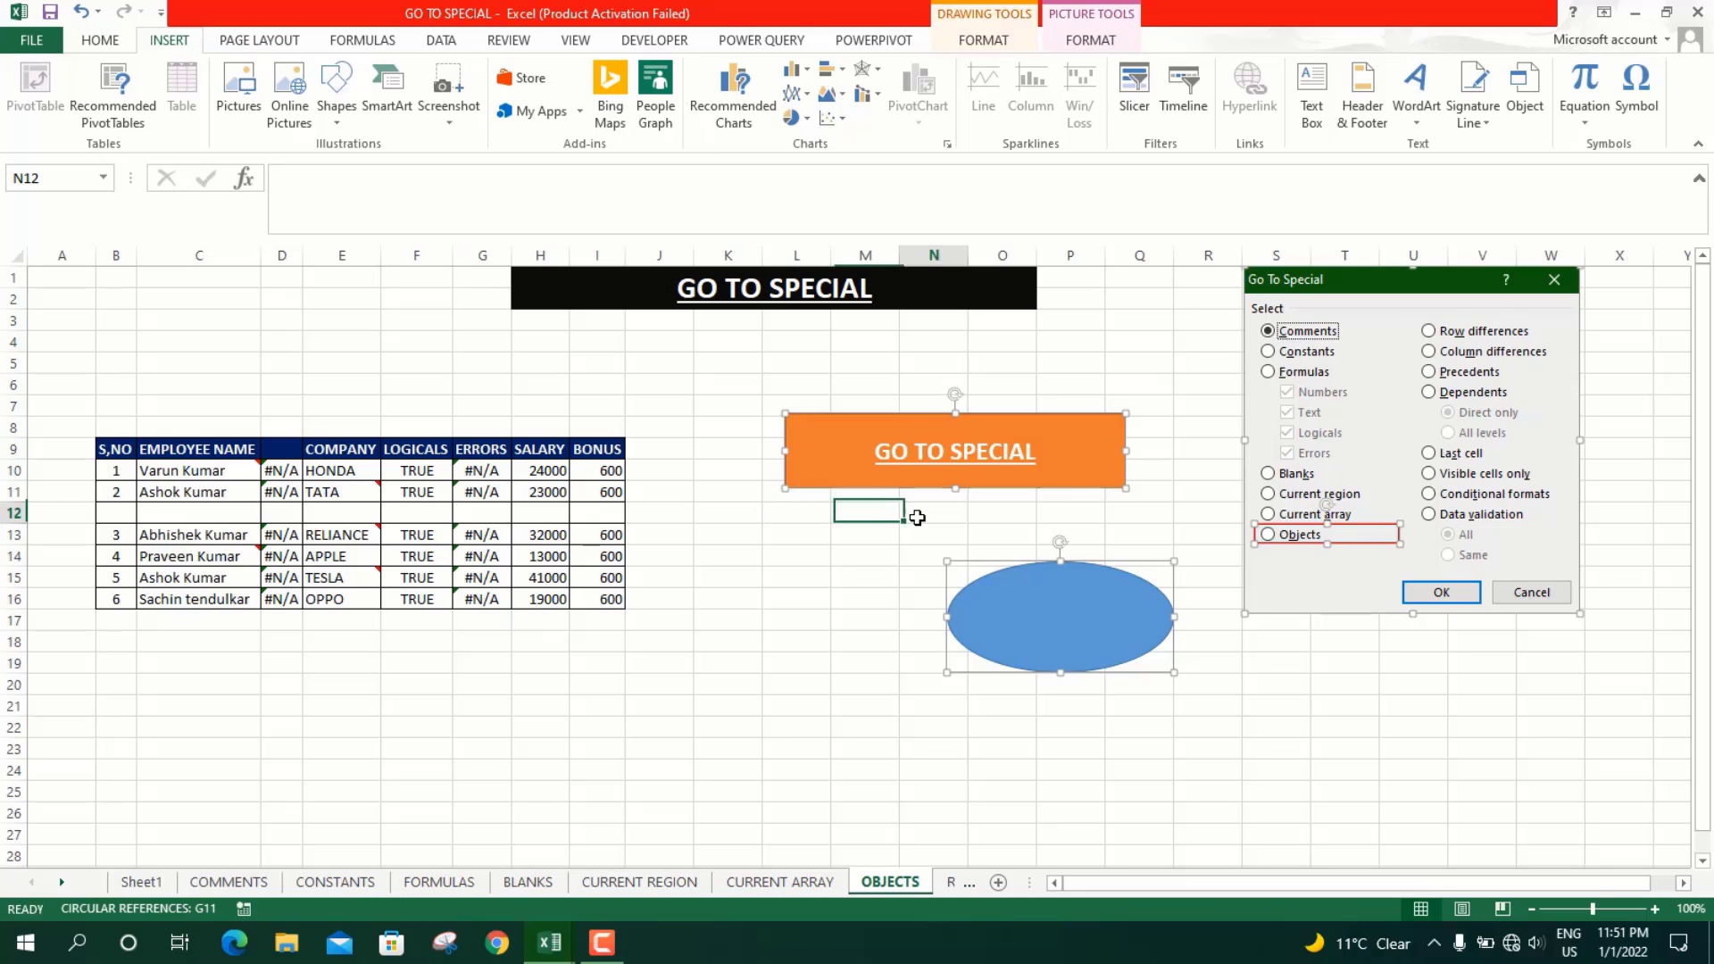
# On the ROW DIFFERENCES sheet, try to select row differences with Go To Special from the single cell F8
pyautogui.click(948, 884)
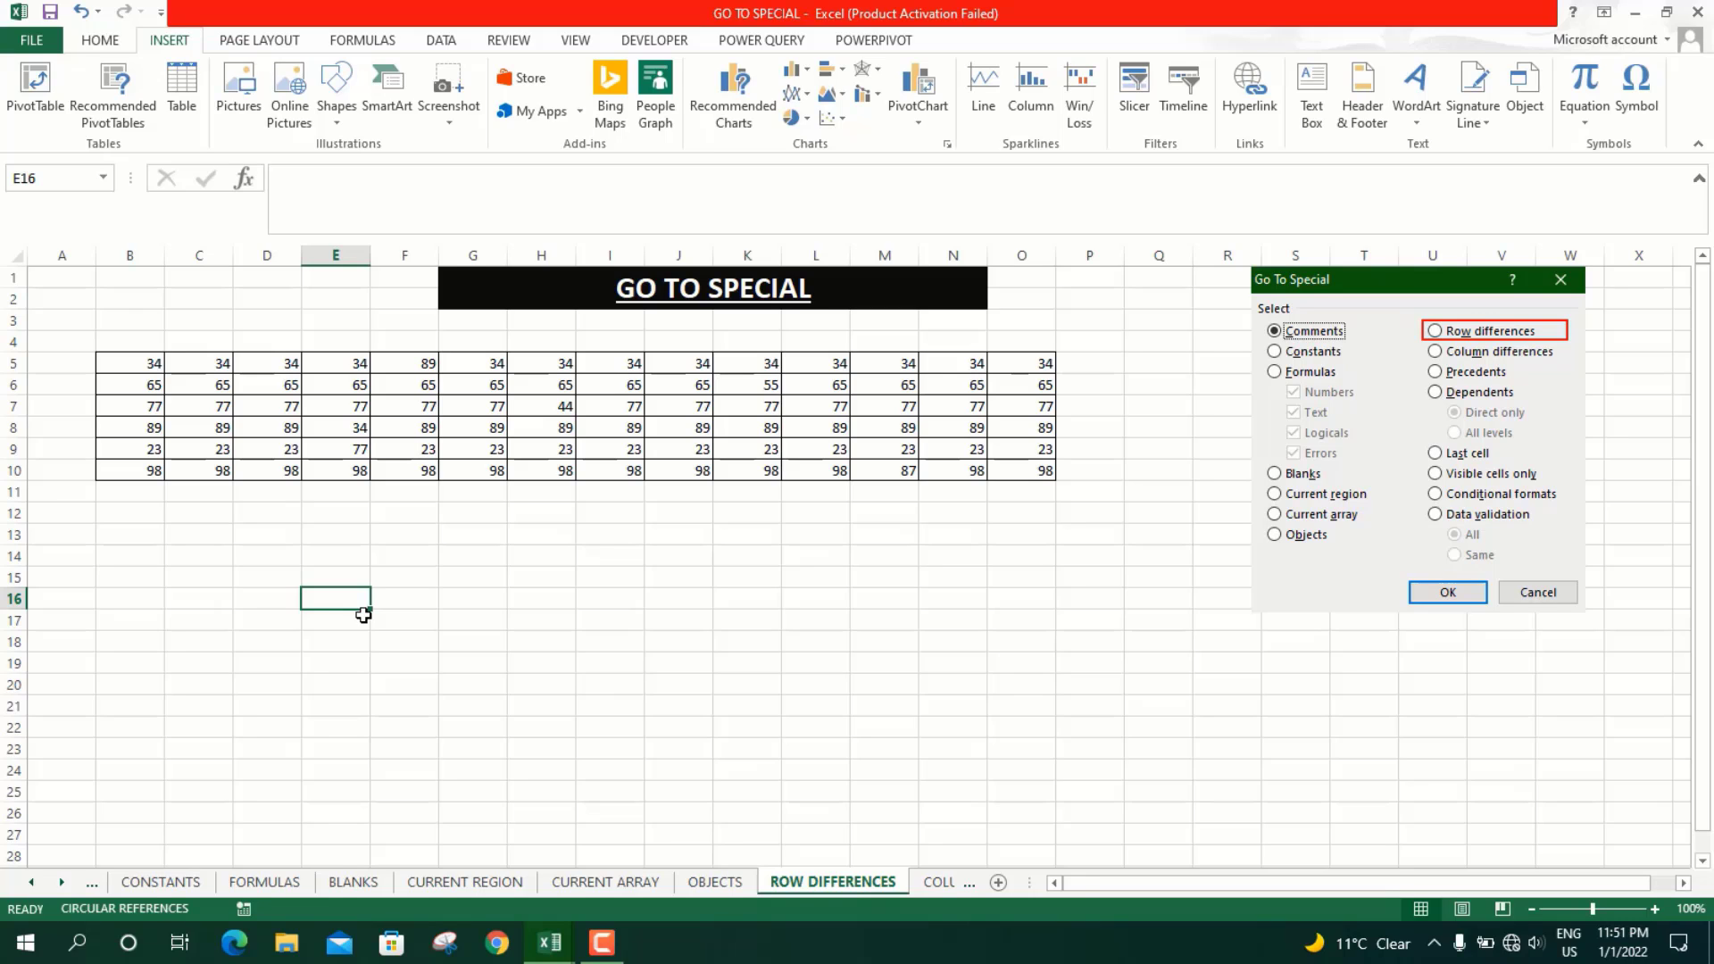
pyautogui.click(425, 422)
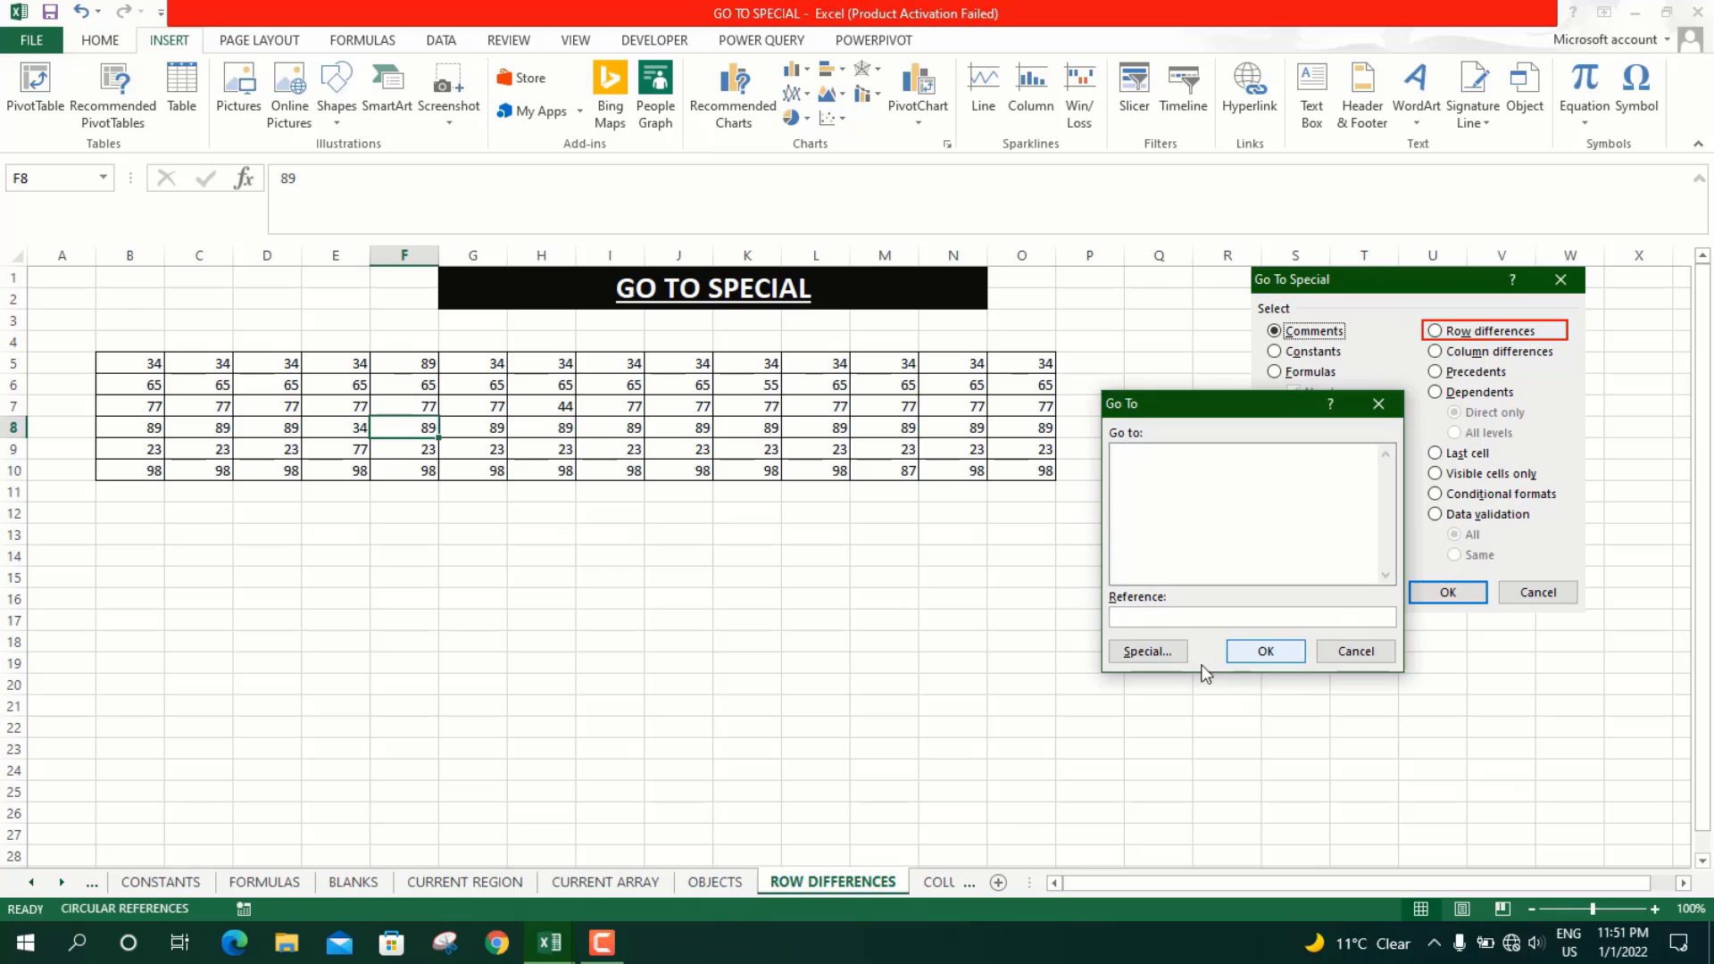
pyautogui.click(1161, 656)
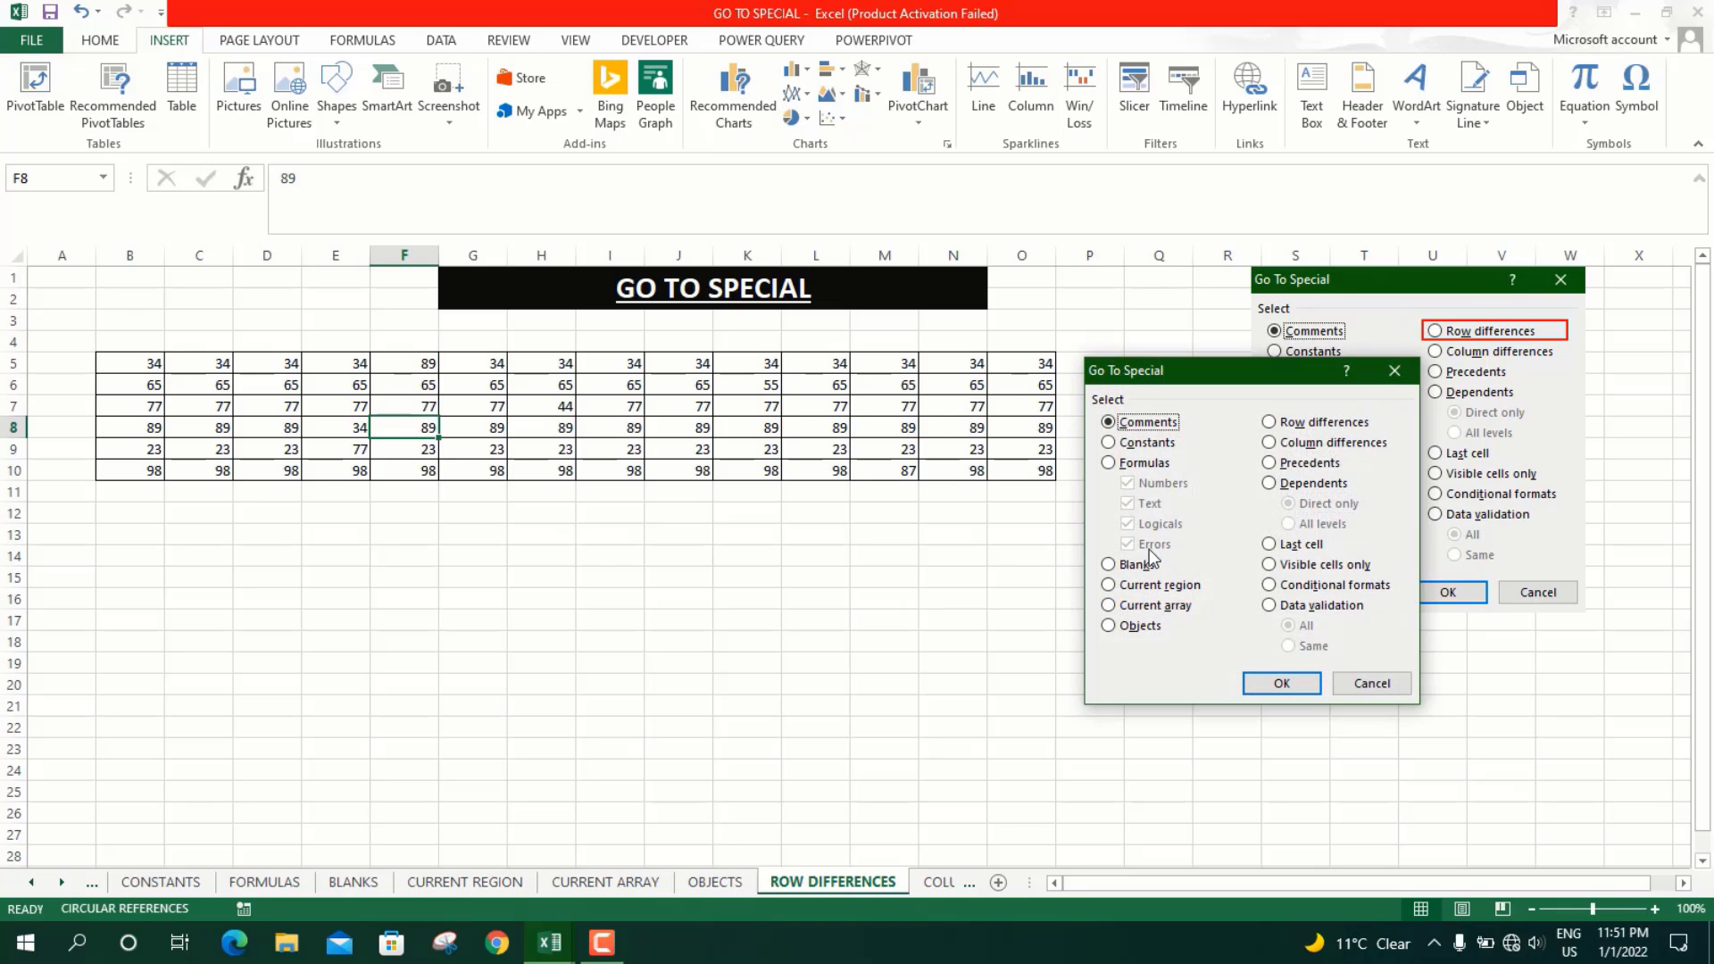
pyautogui.click(1277, 425)
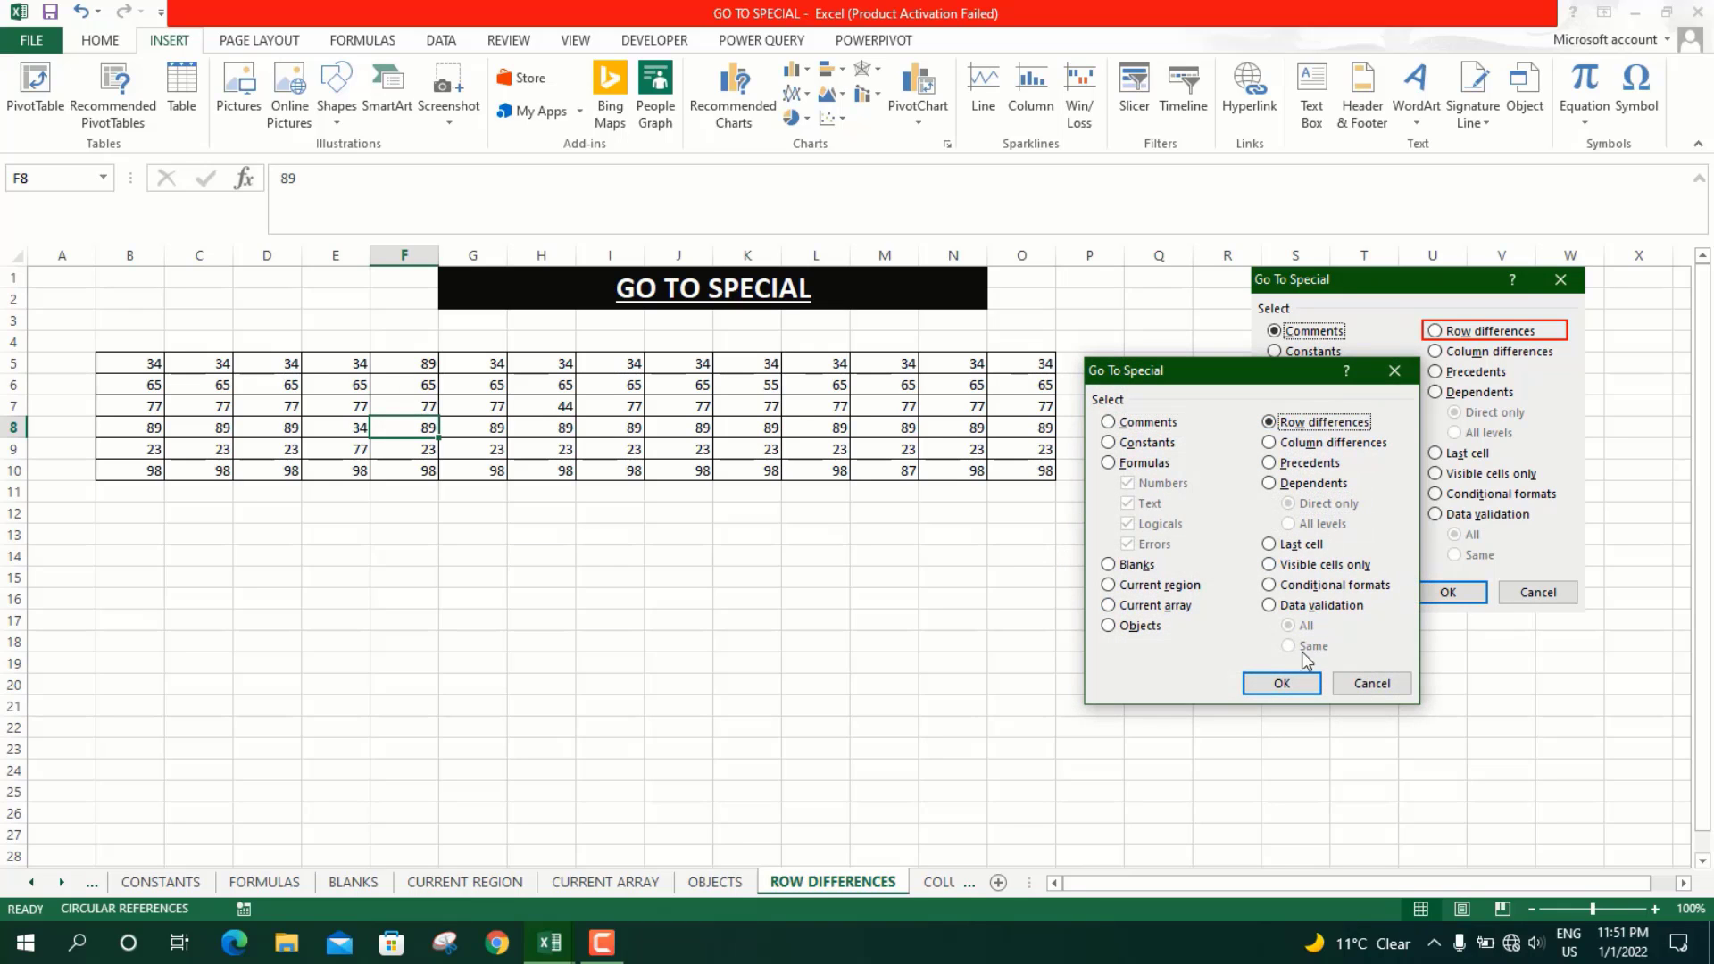
pyautogui.click(1287, 683)
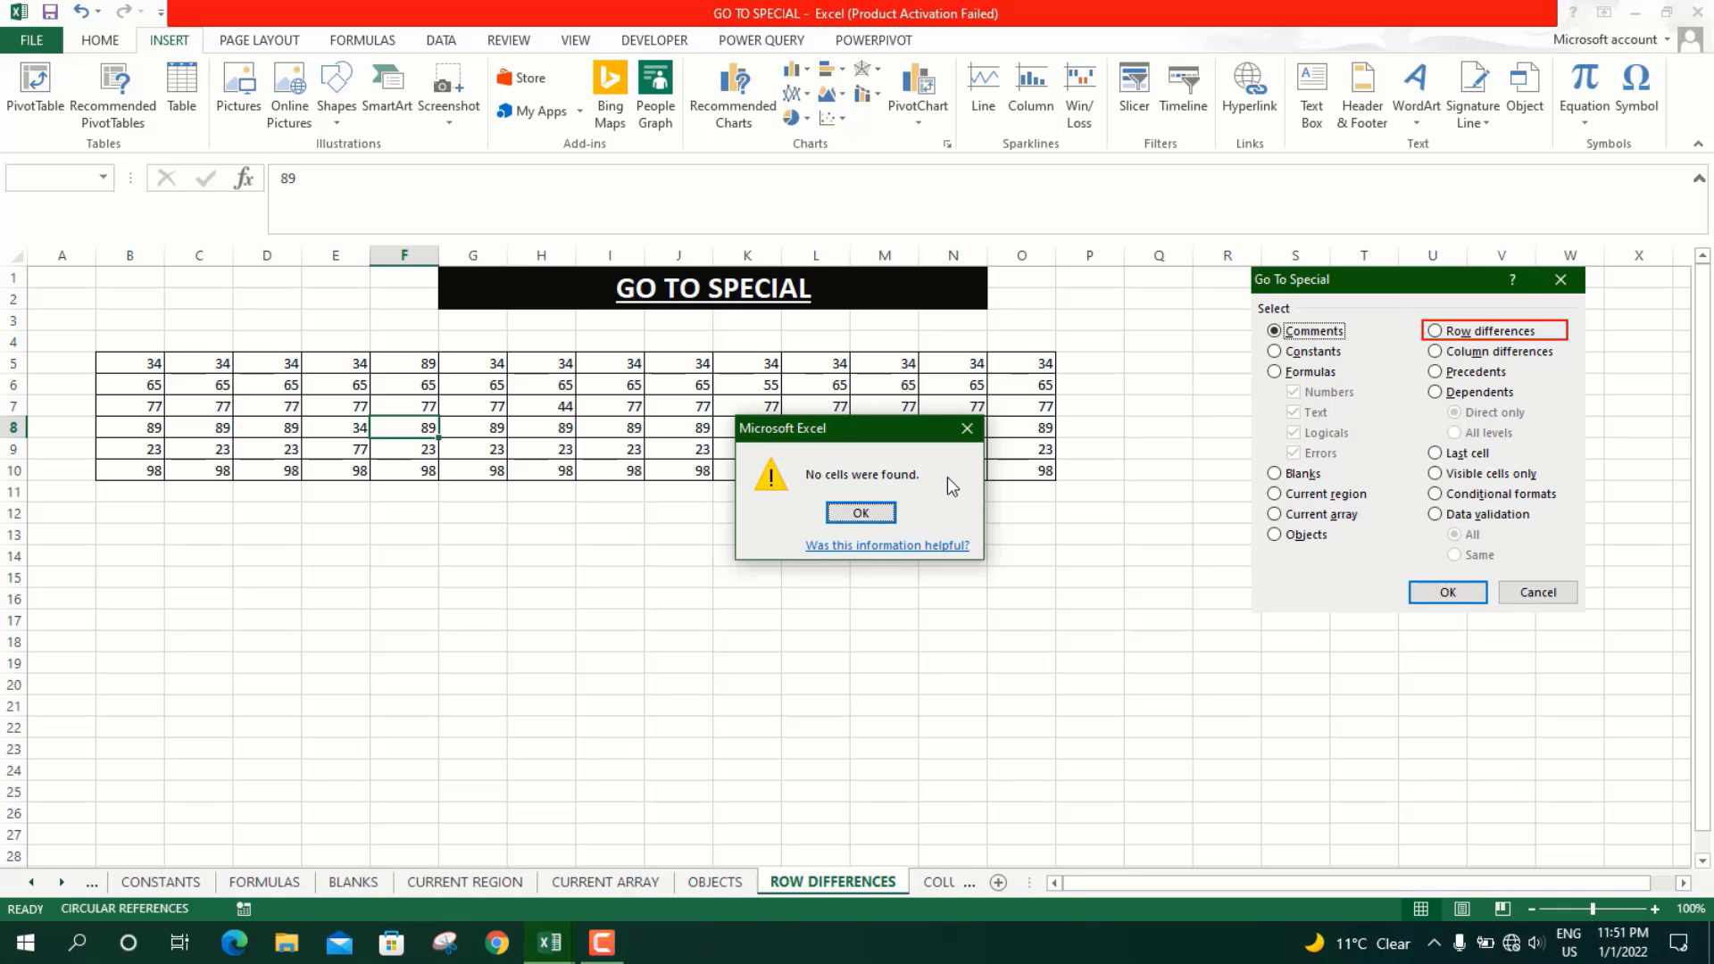
pyautogui.click(968, 428)
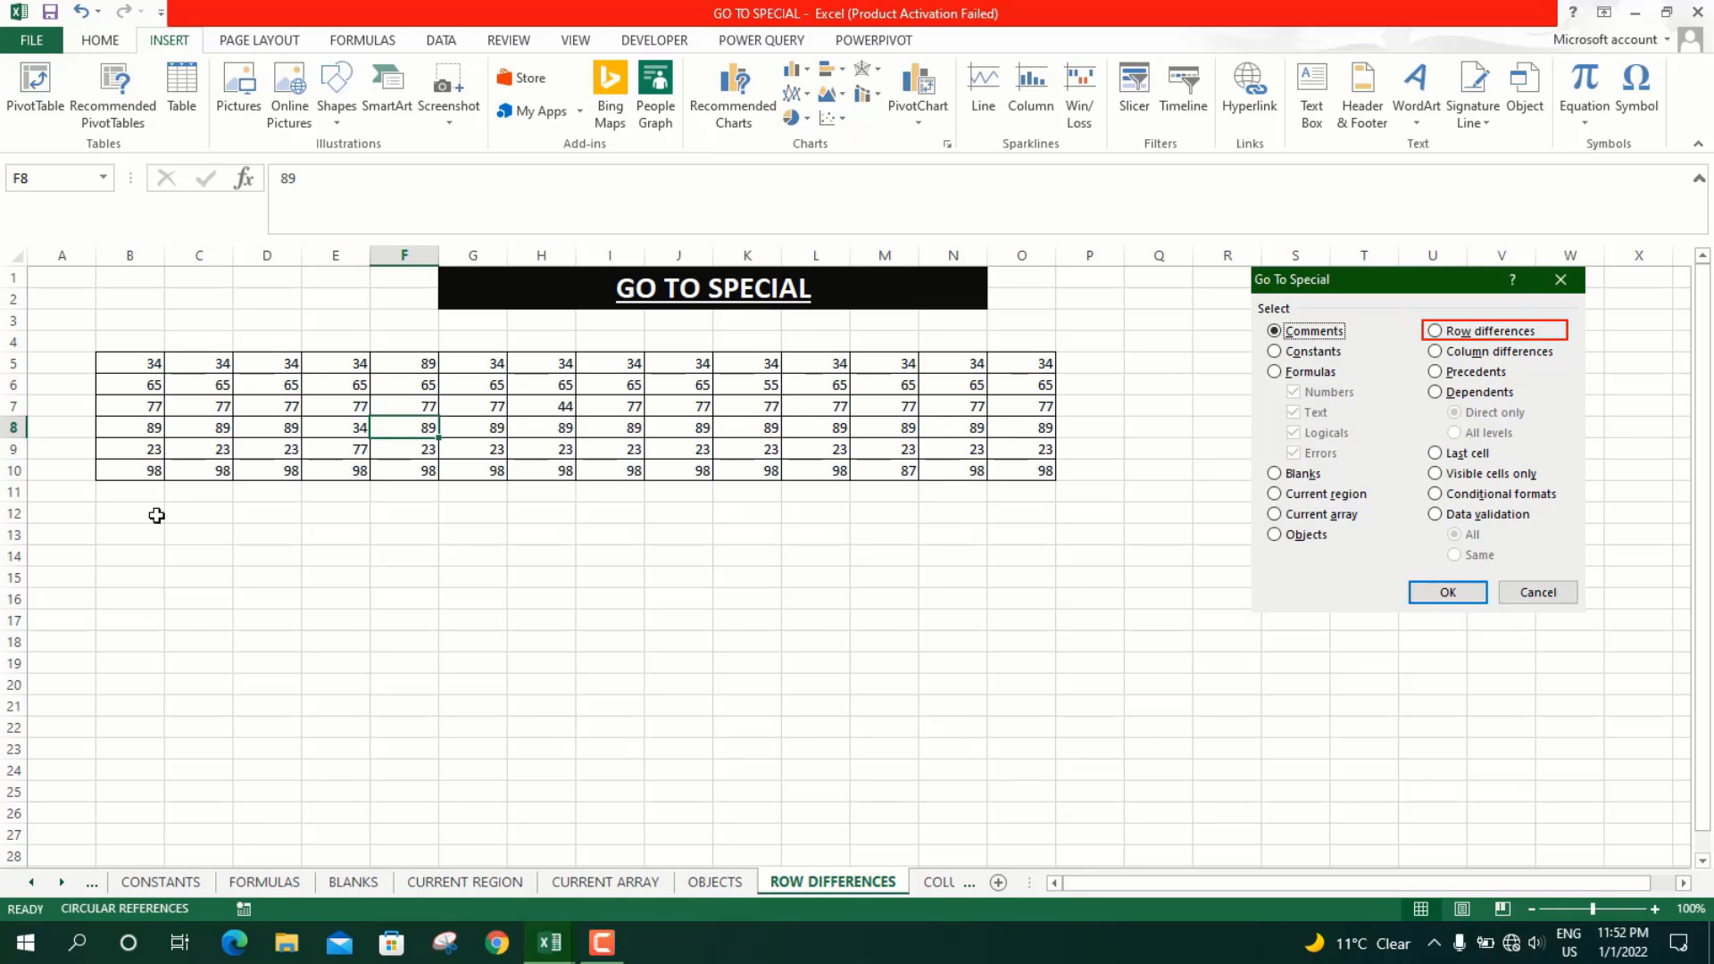
# Make more values differ within their rows by entering 55 in E7, 66 in L9 and 78 in J6
pyautogui.click(362, 401)
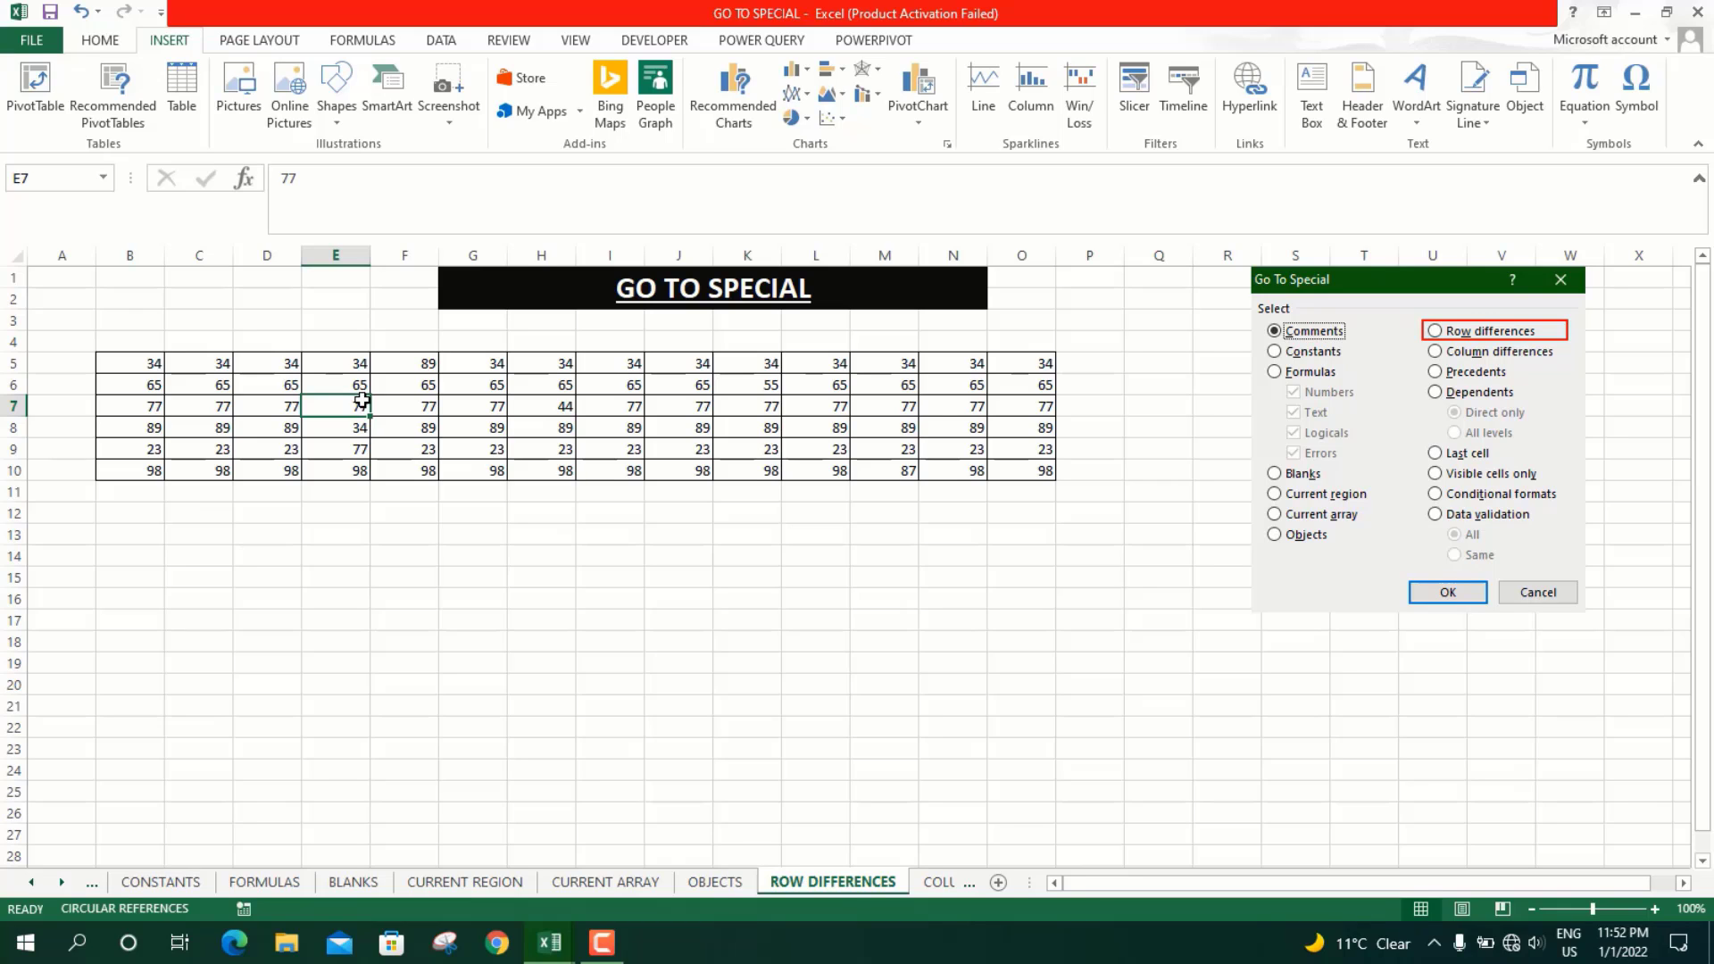
pyautogui.write('55')
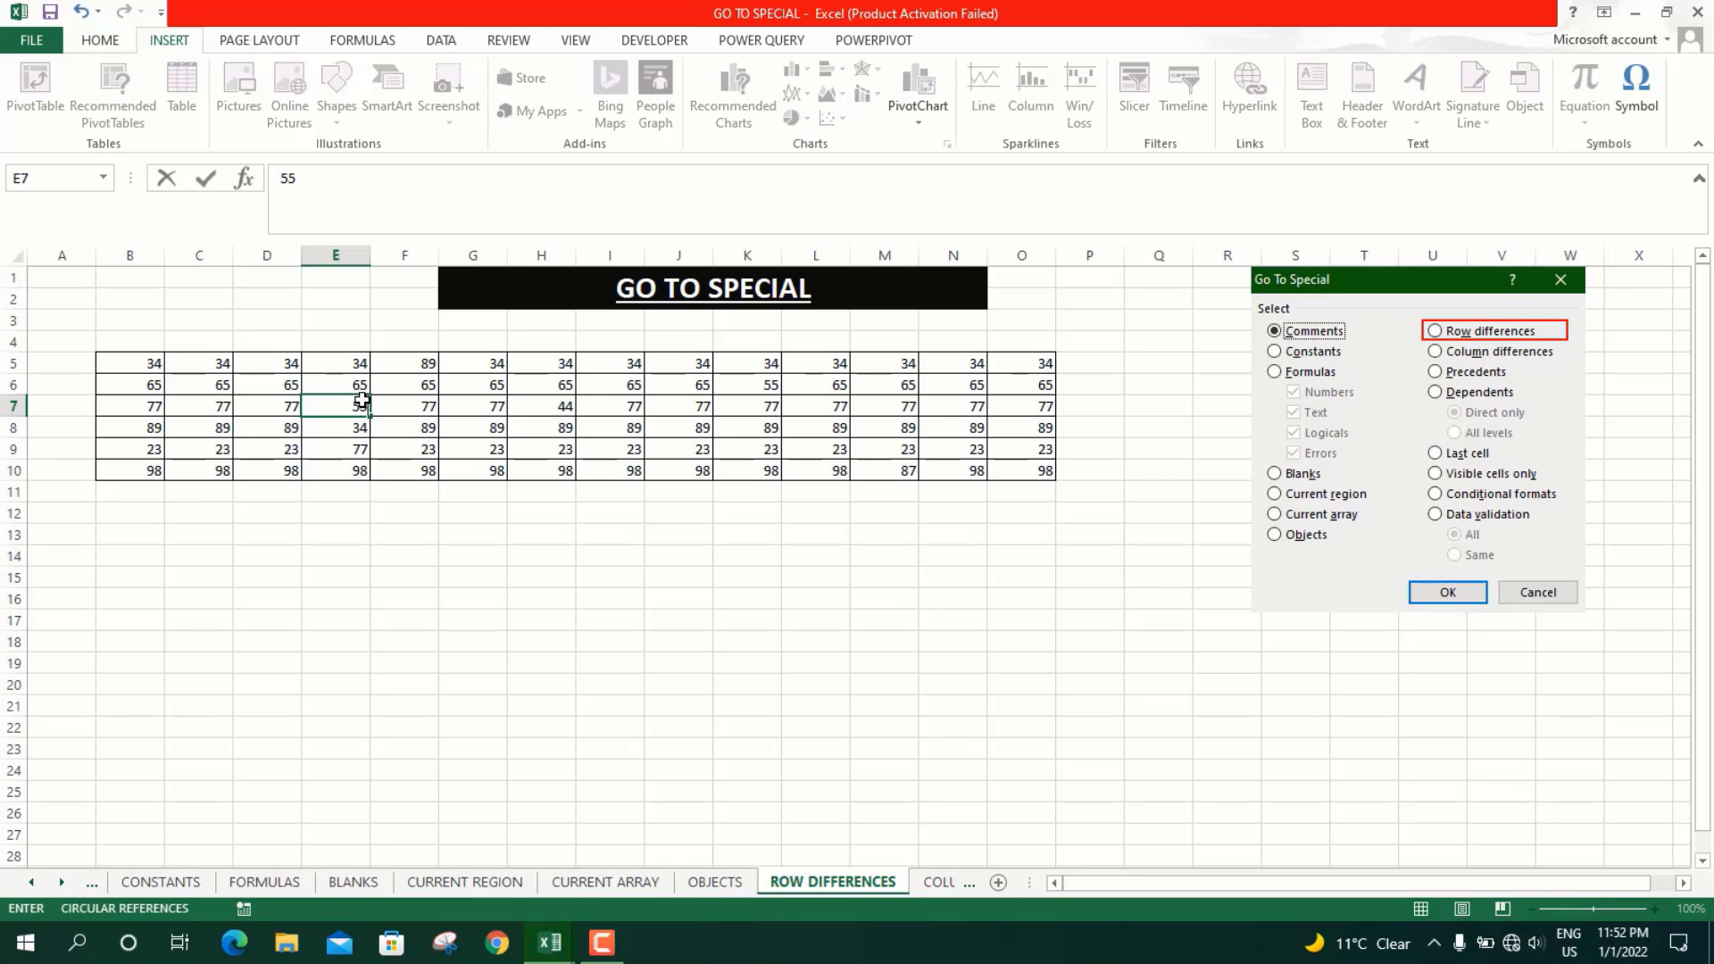
pyautogui.click(791, 442)
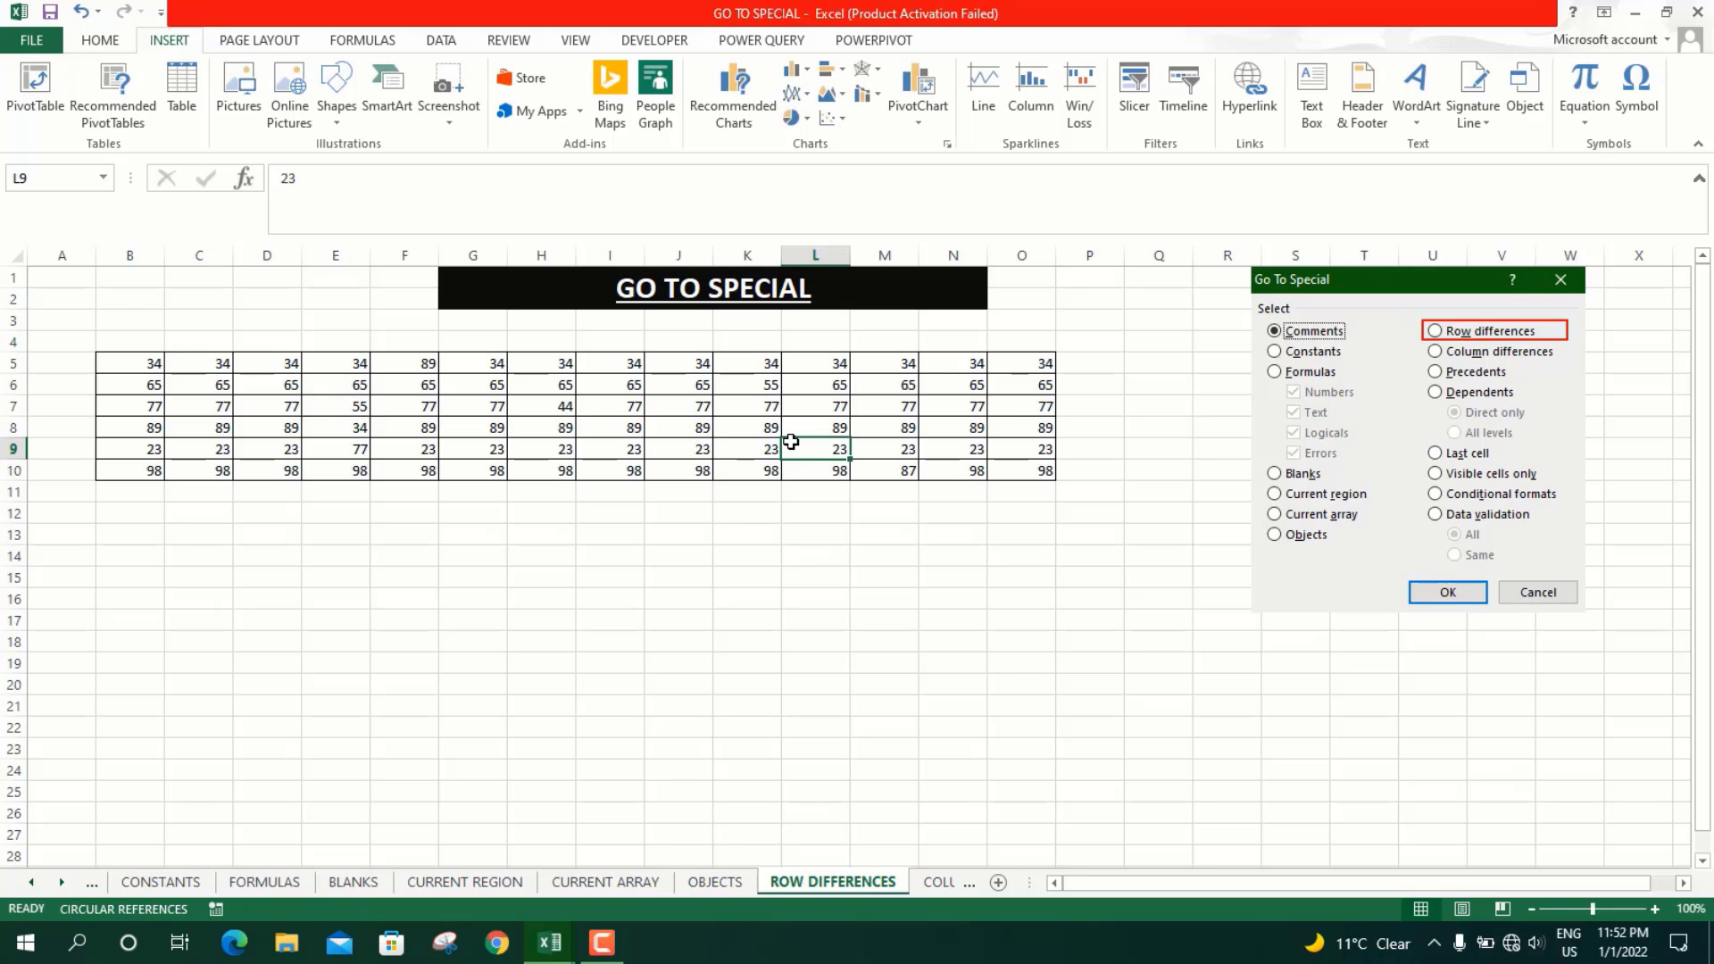
pyautogui.write('66')
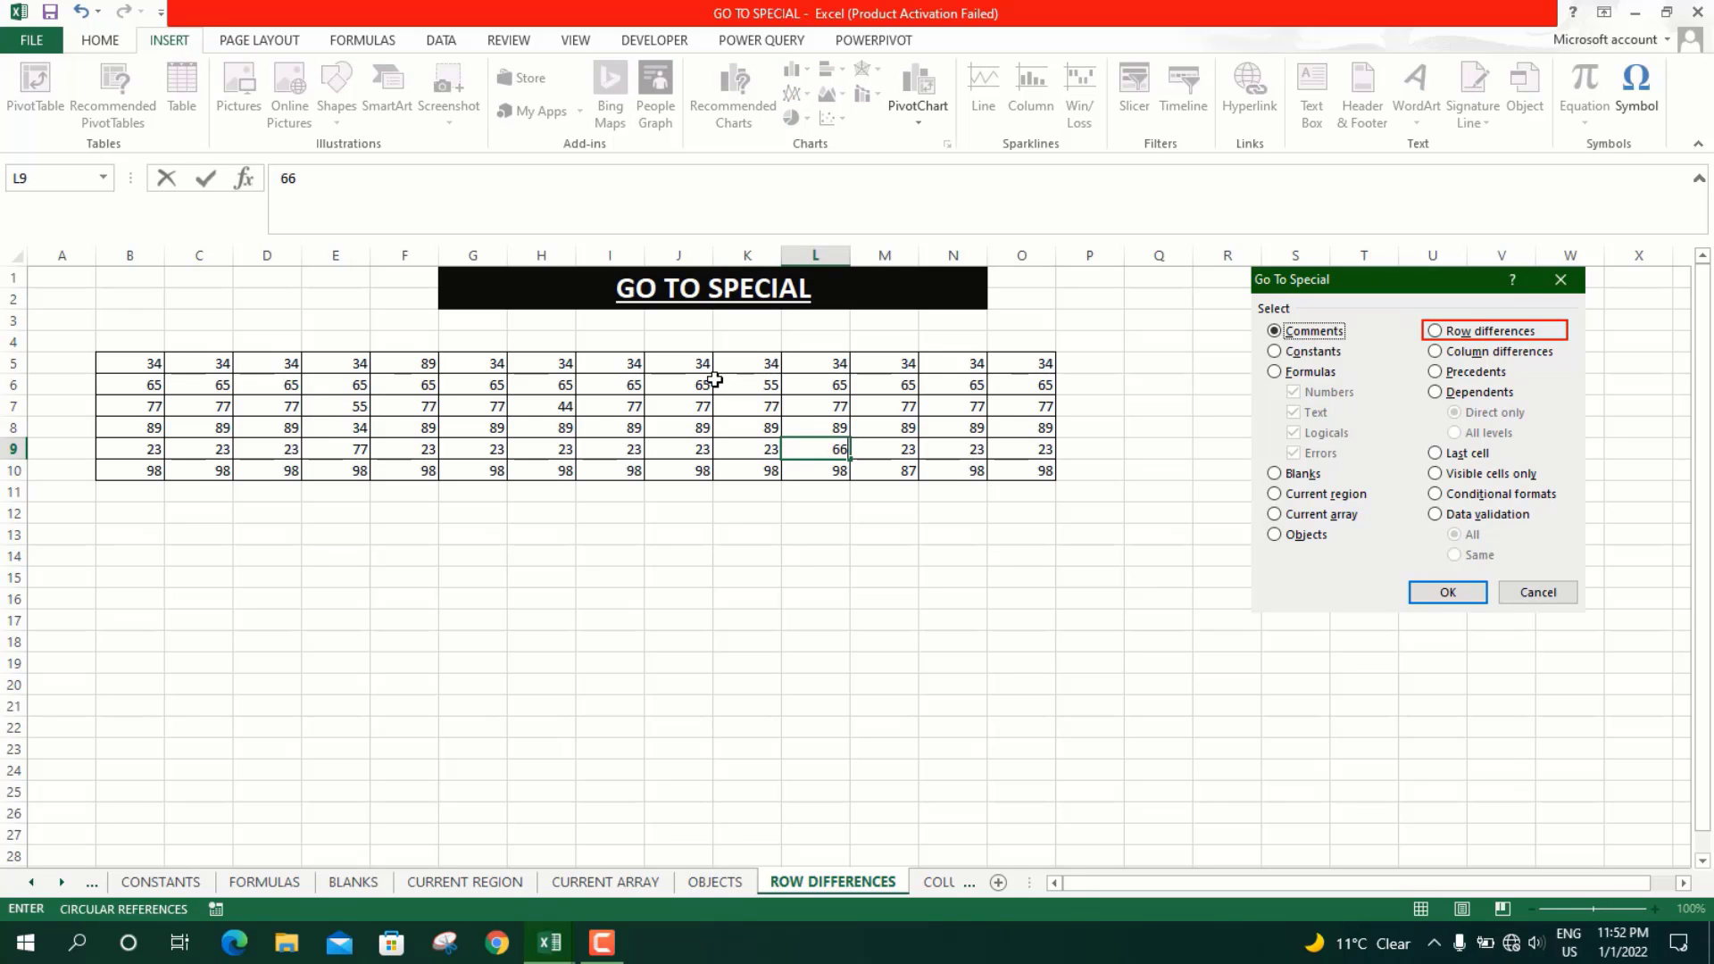
pyautogui.click(689, 382)
pyautogui.write('78')
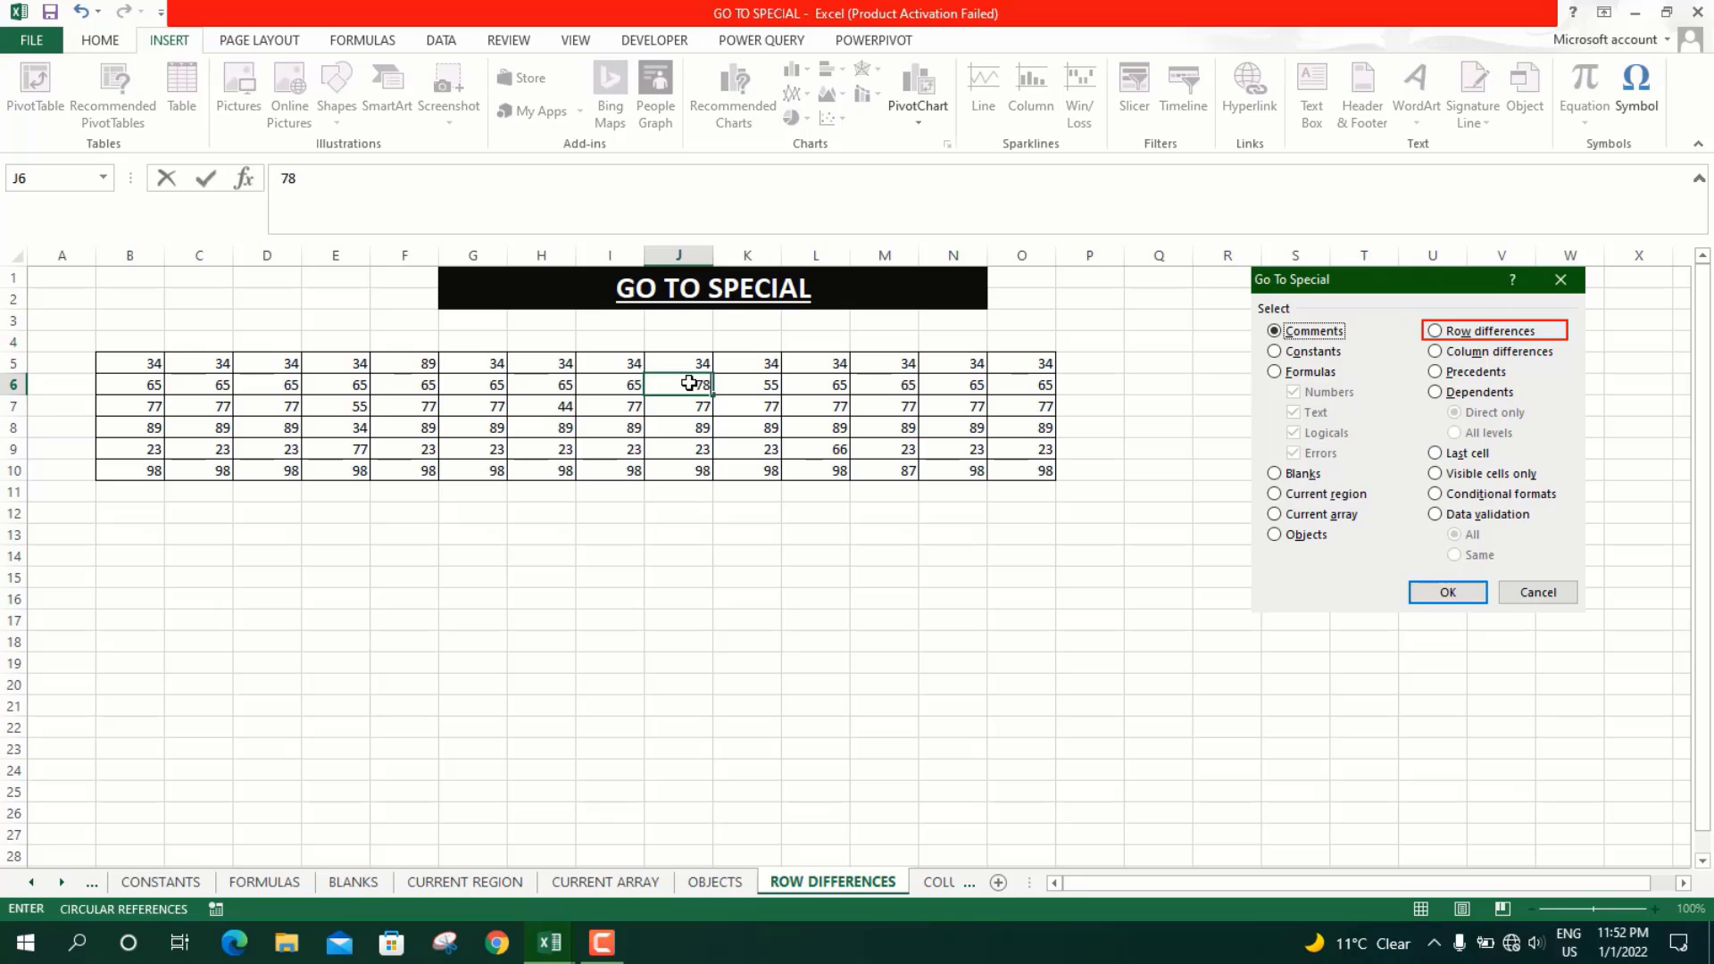
pyautogui.click(693, 423)
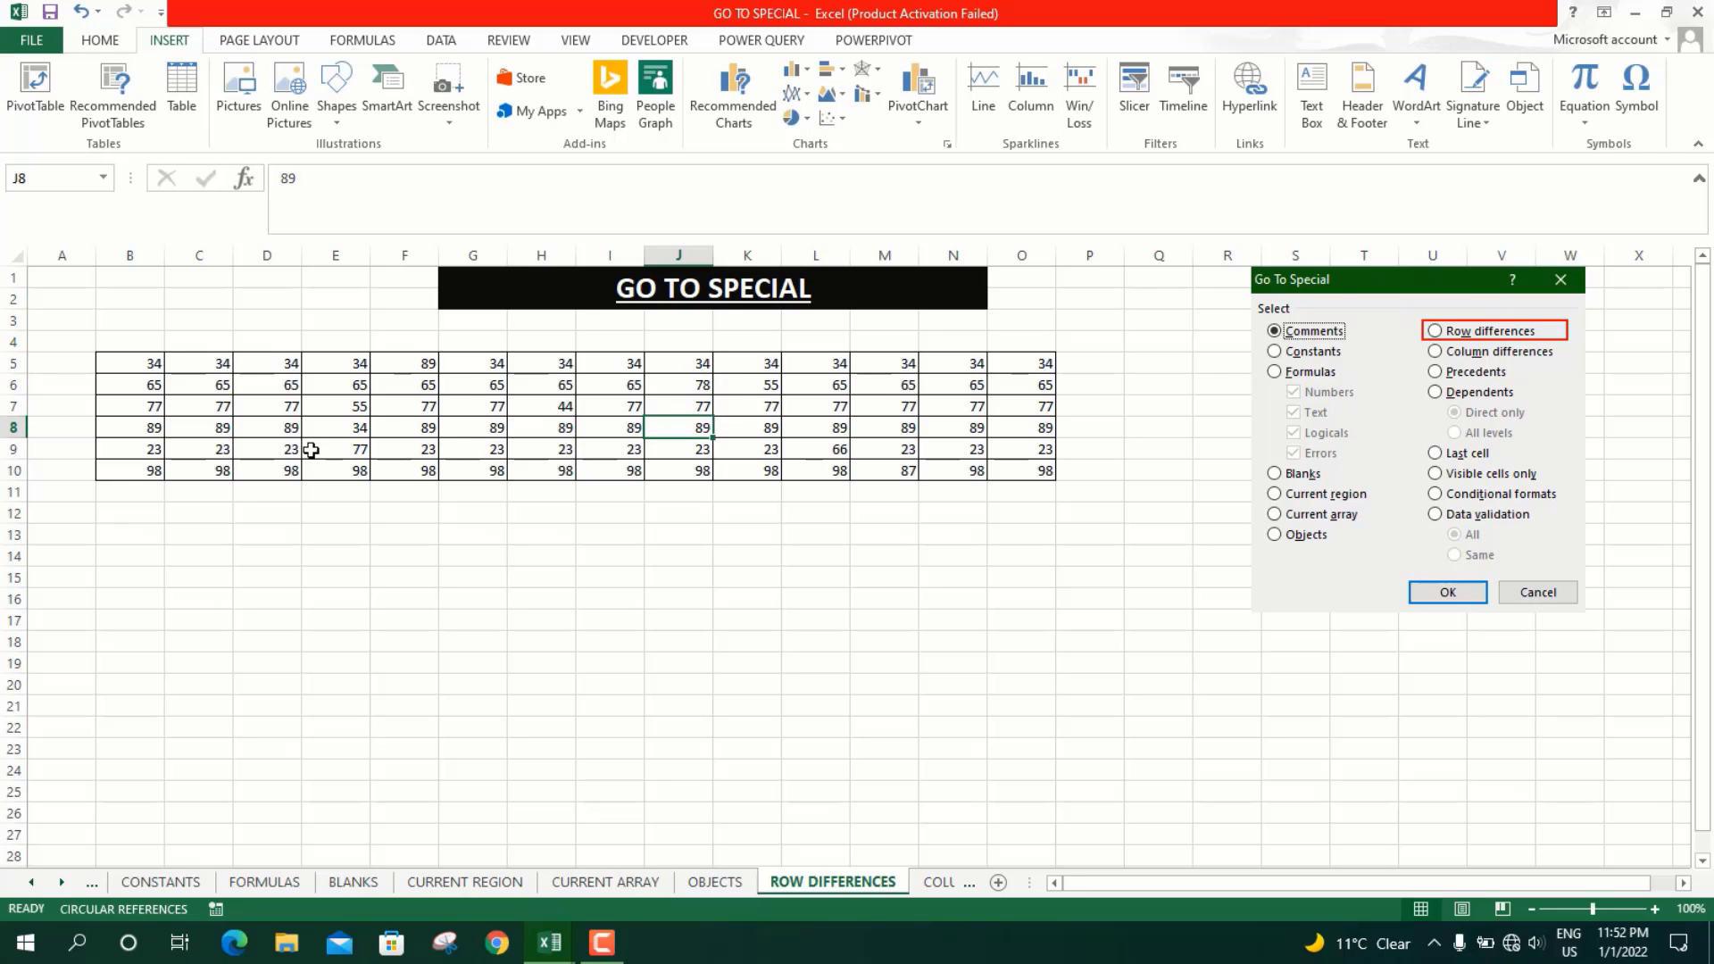
pyautogui.click(483, 406)
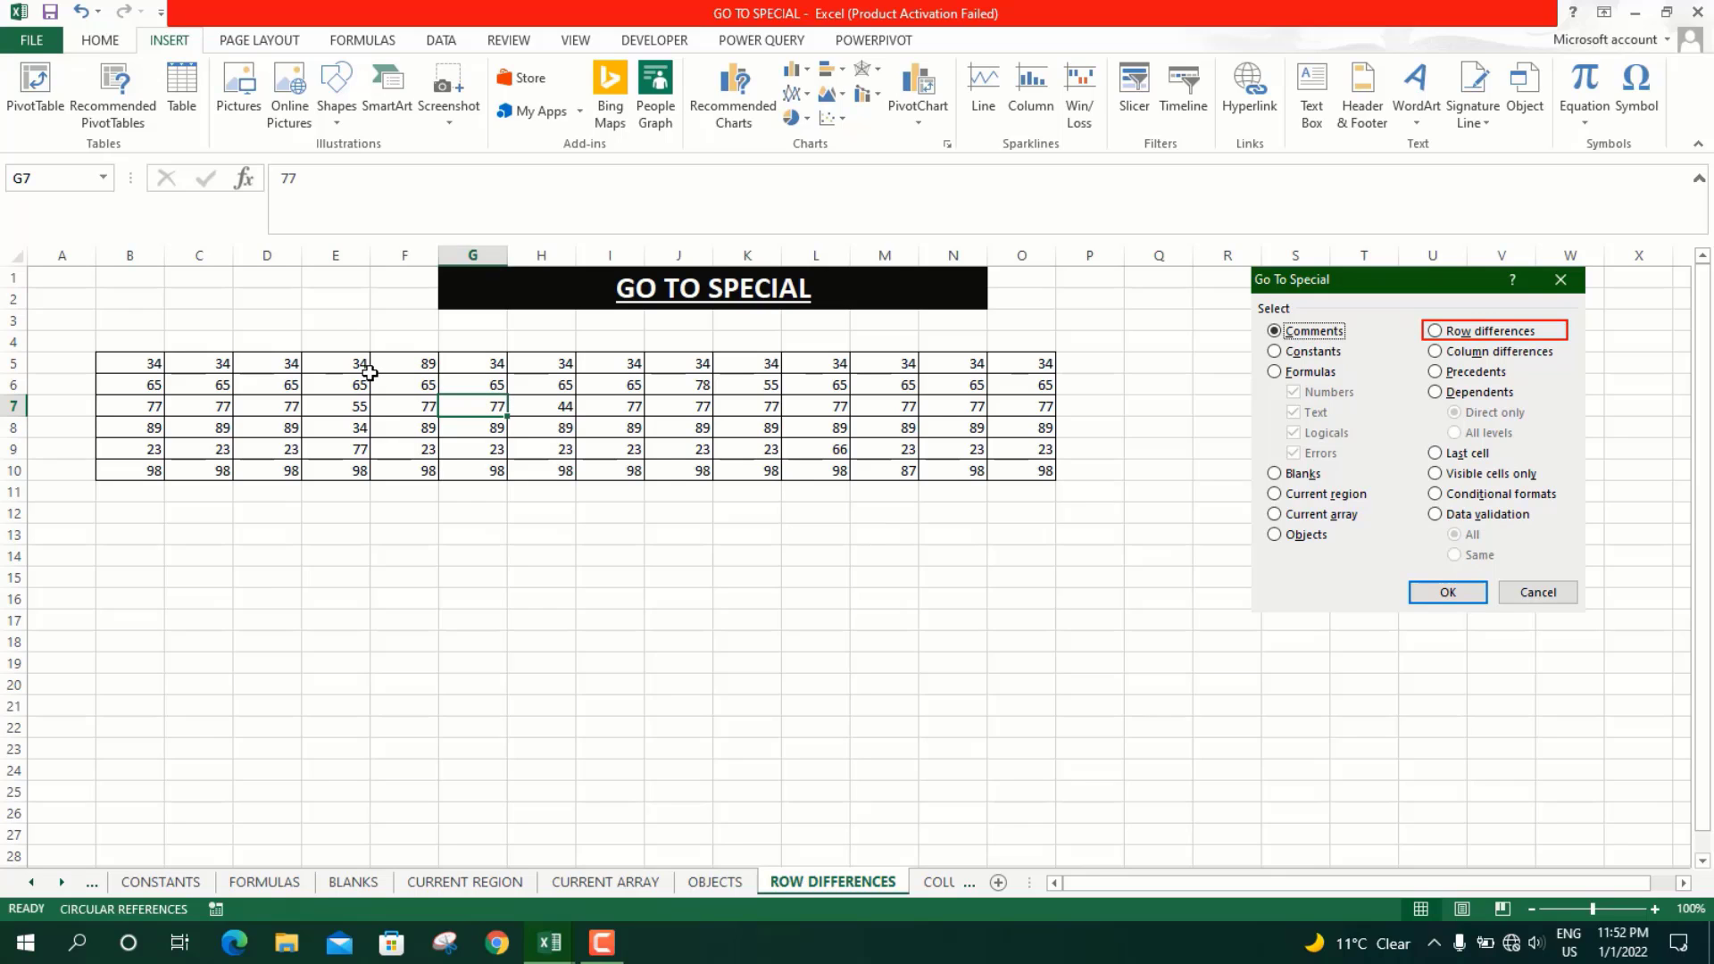
pyautogui.click(427, 386)
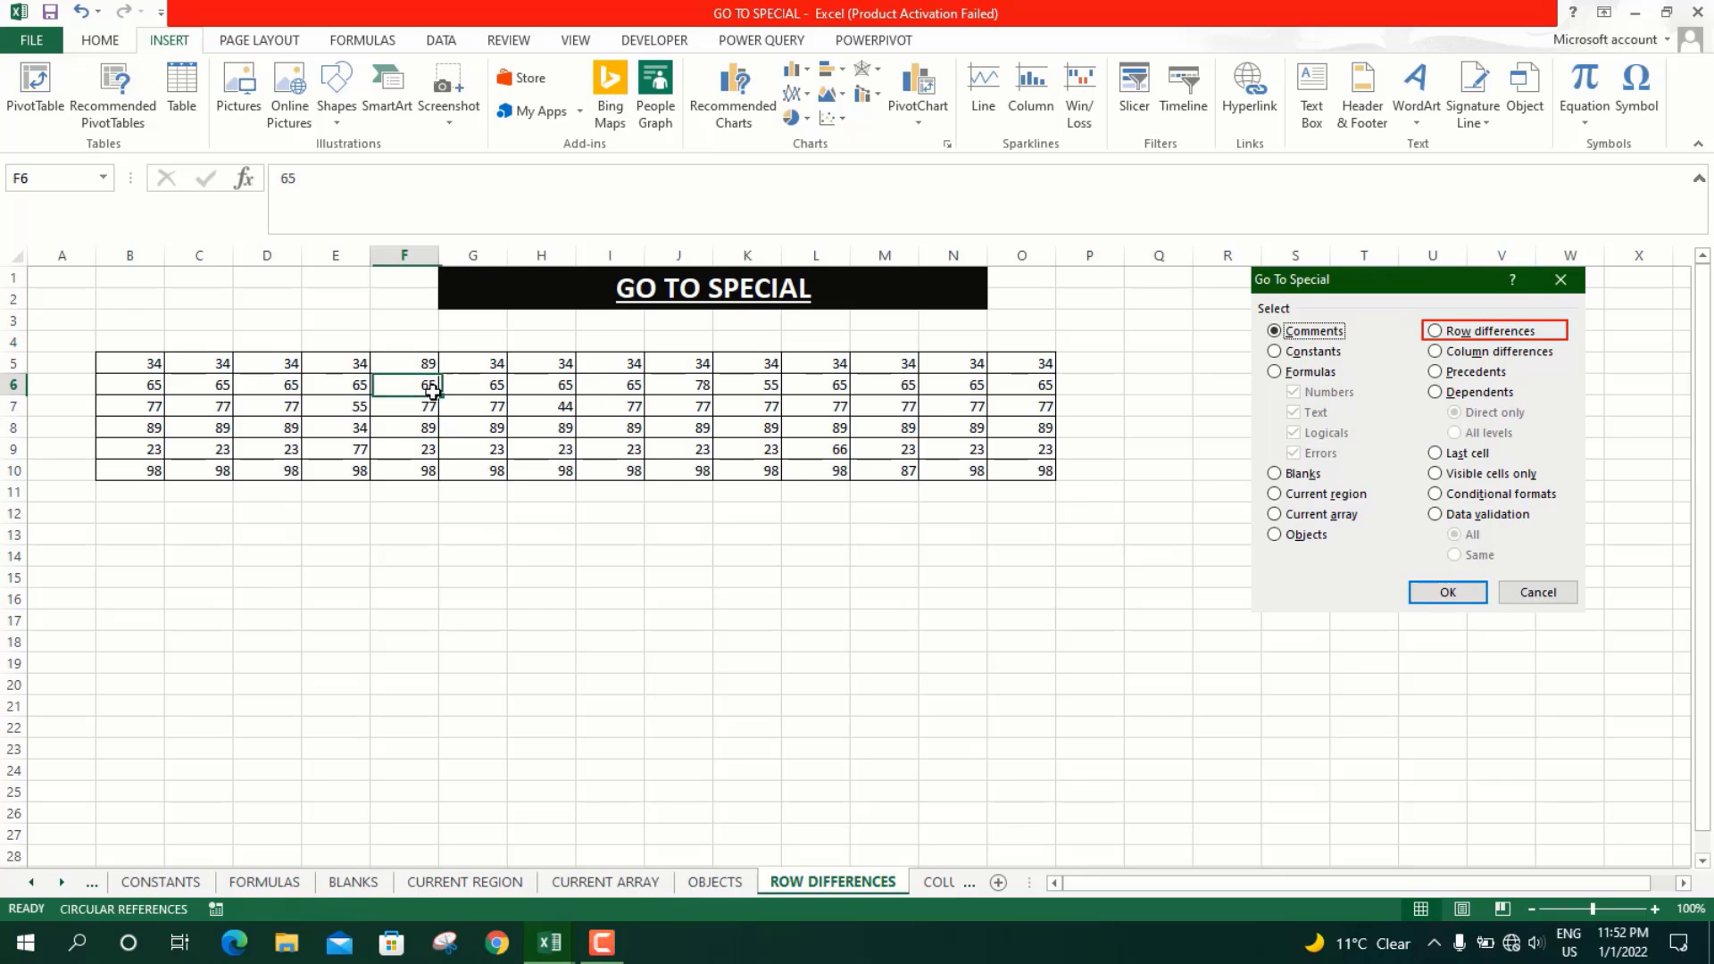
# Select the range B5:O10 and use Go To Special to select its row differences
pyautogui.click(130, 363)
pyautogui.hotkey('ctrl', 'shift', 'Down')
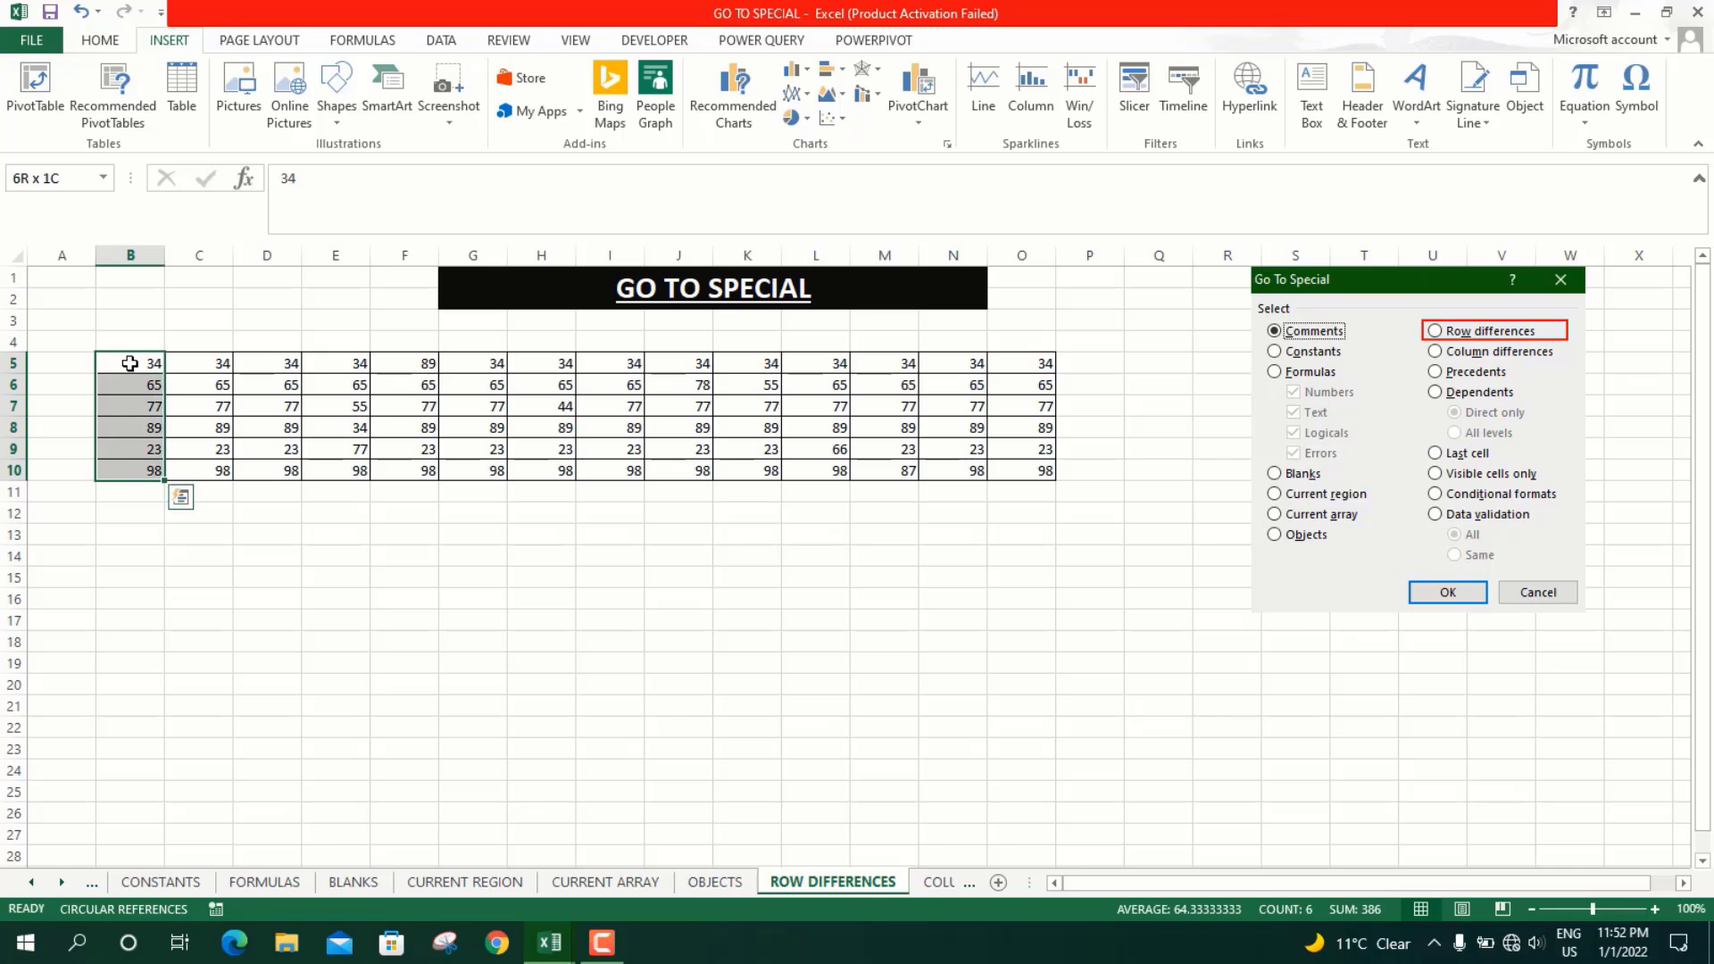
pyautogui.hotkey('ctrl', 'shift', 'Right')
pyautogui.hotkey('ctrl', 'g')
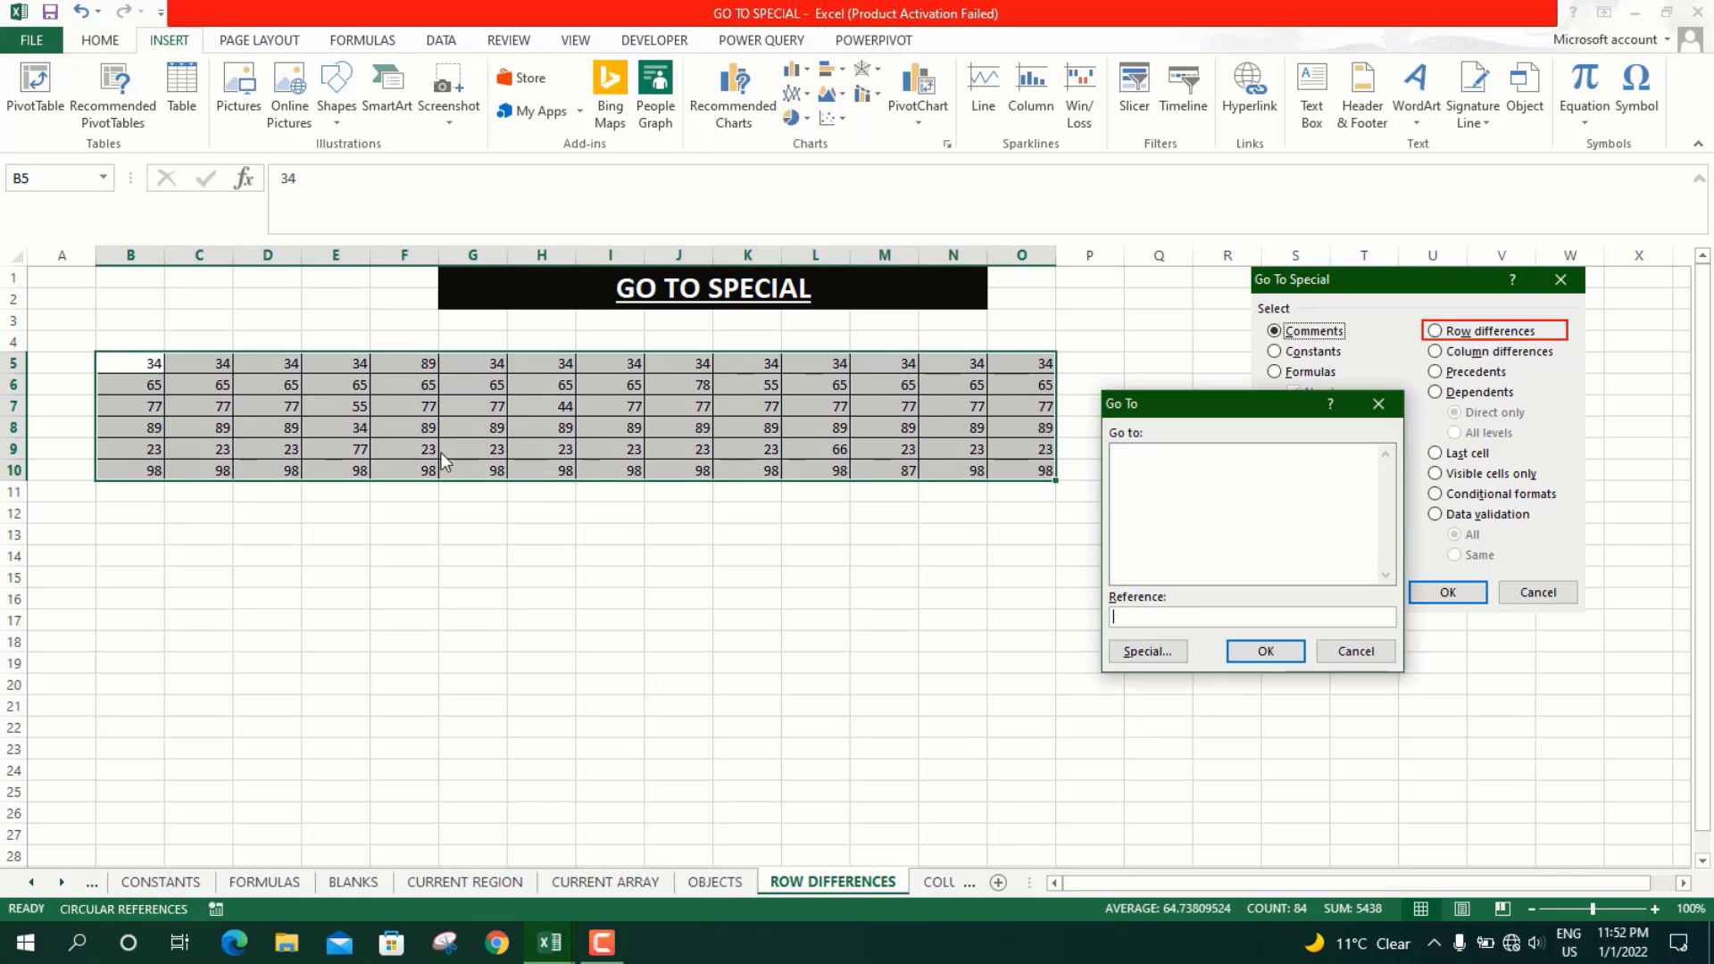
pyautogui.click(1149, 647)
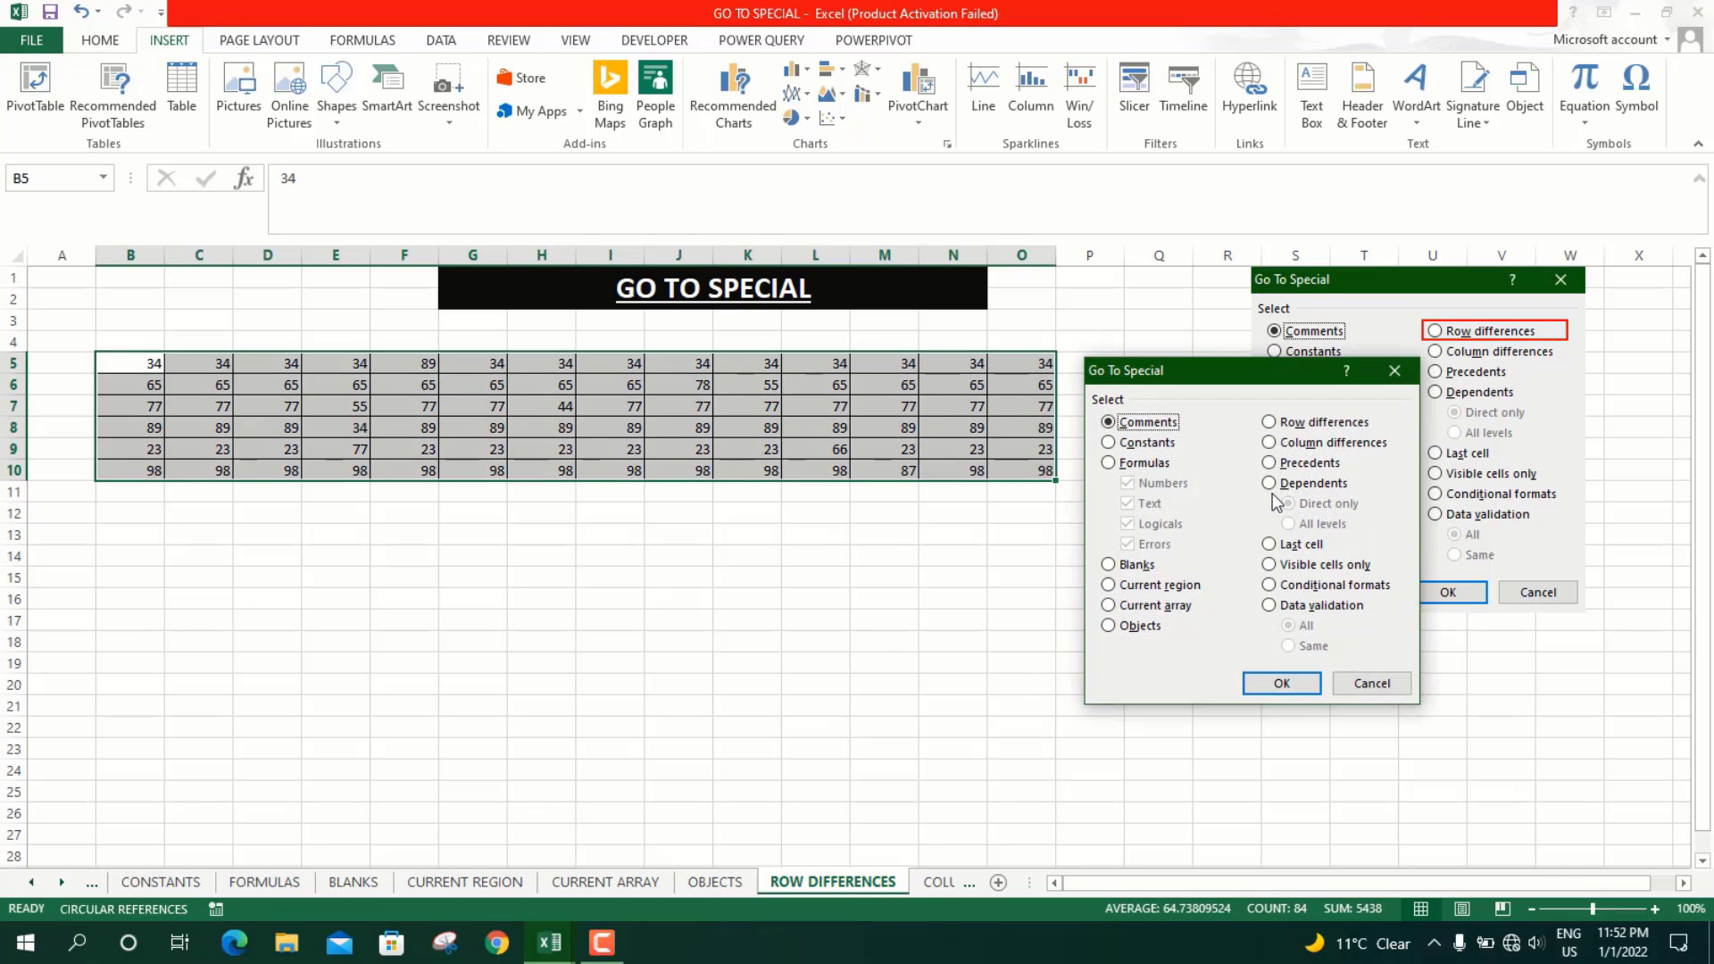
pyautogui.click(1272, 425)
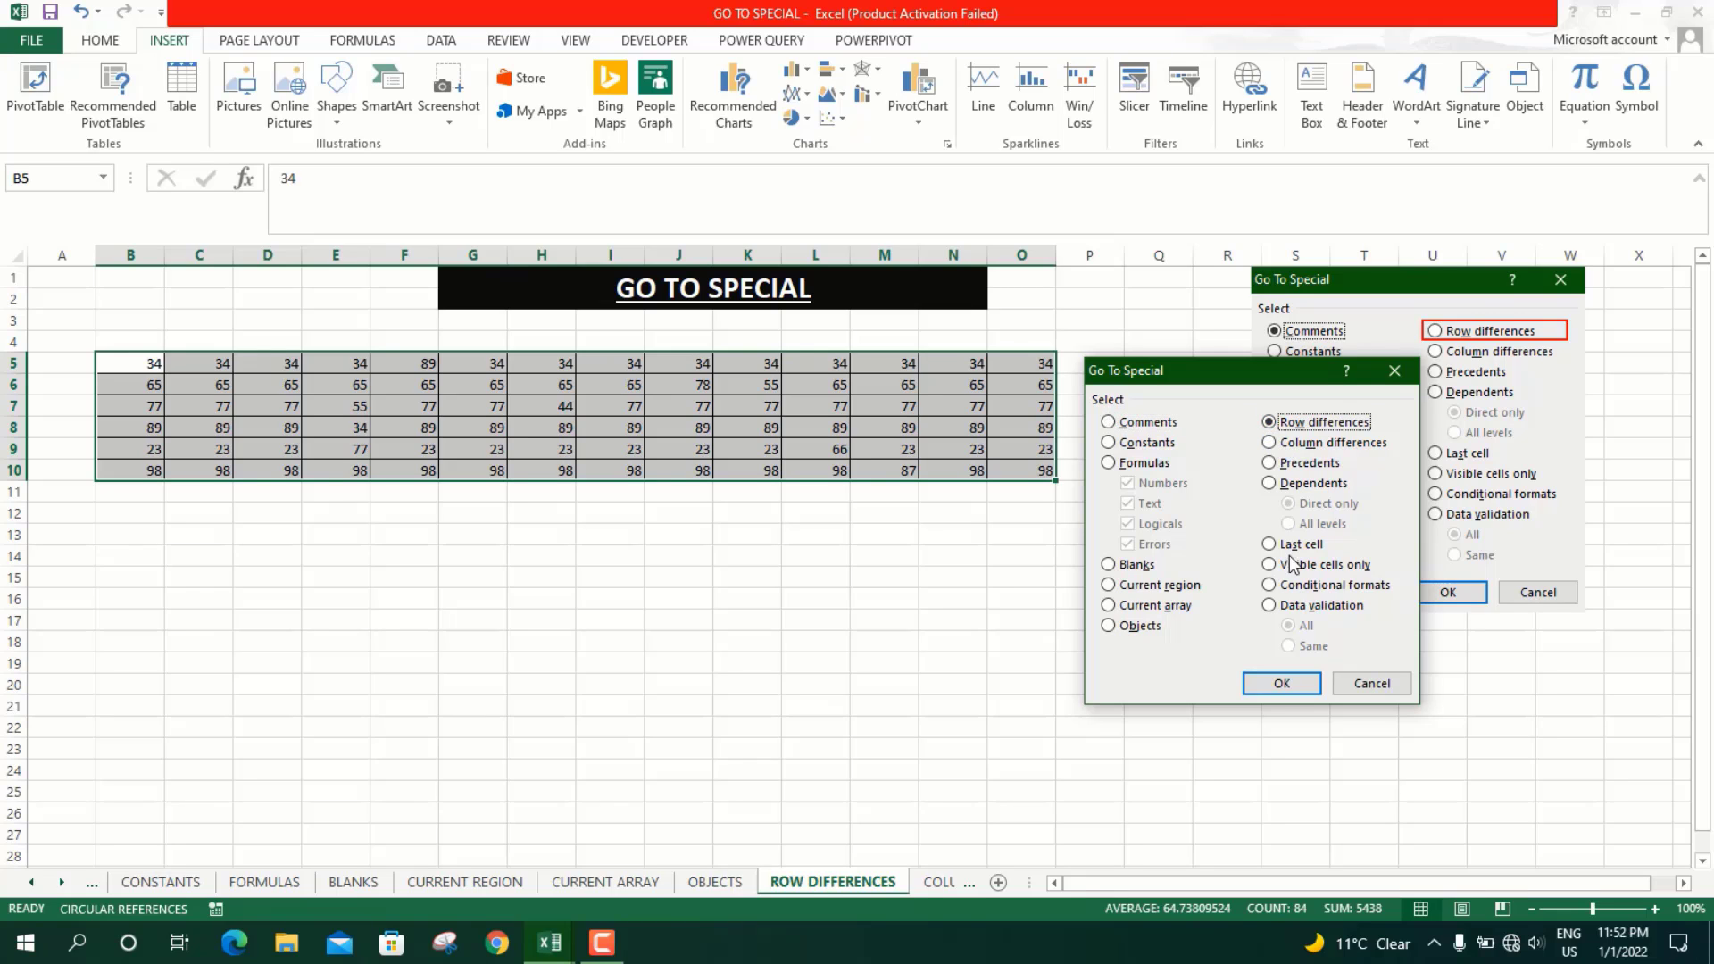
pyautogui.click(1290, 688)
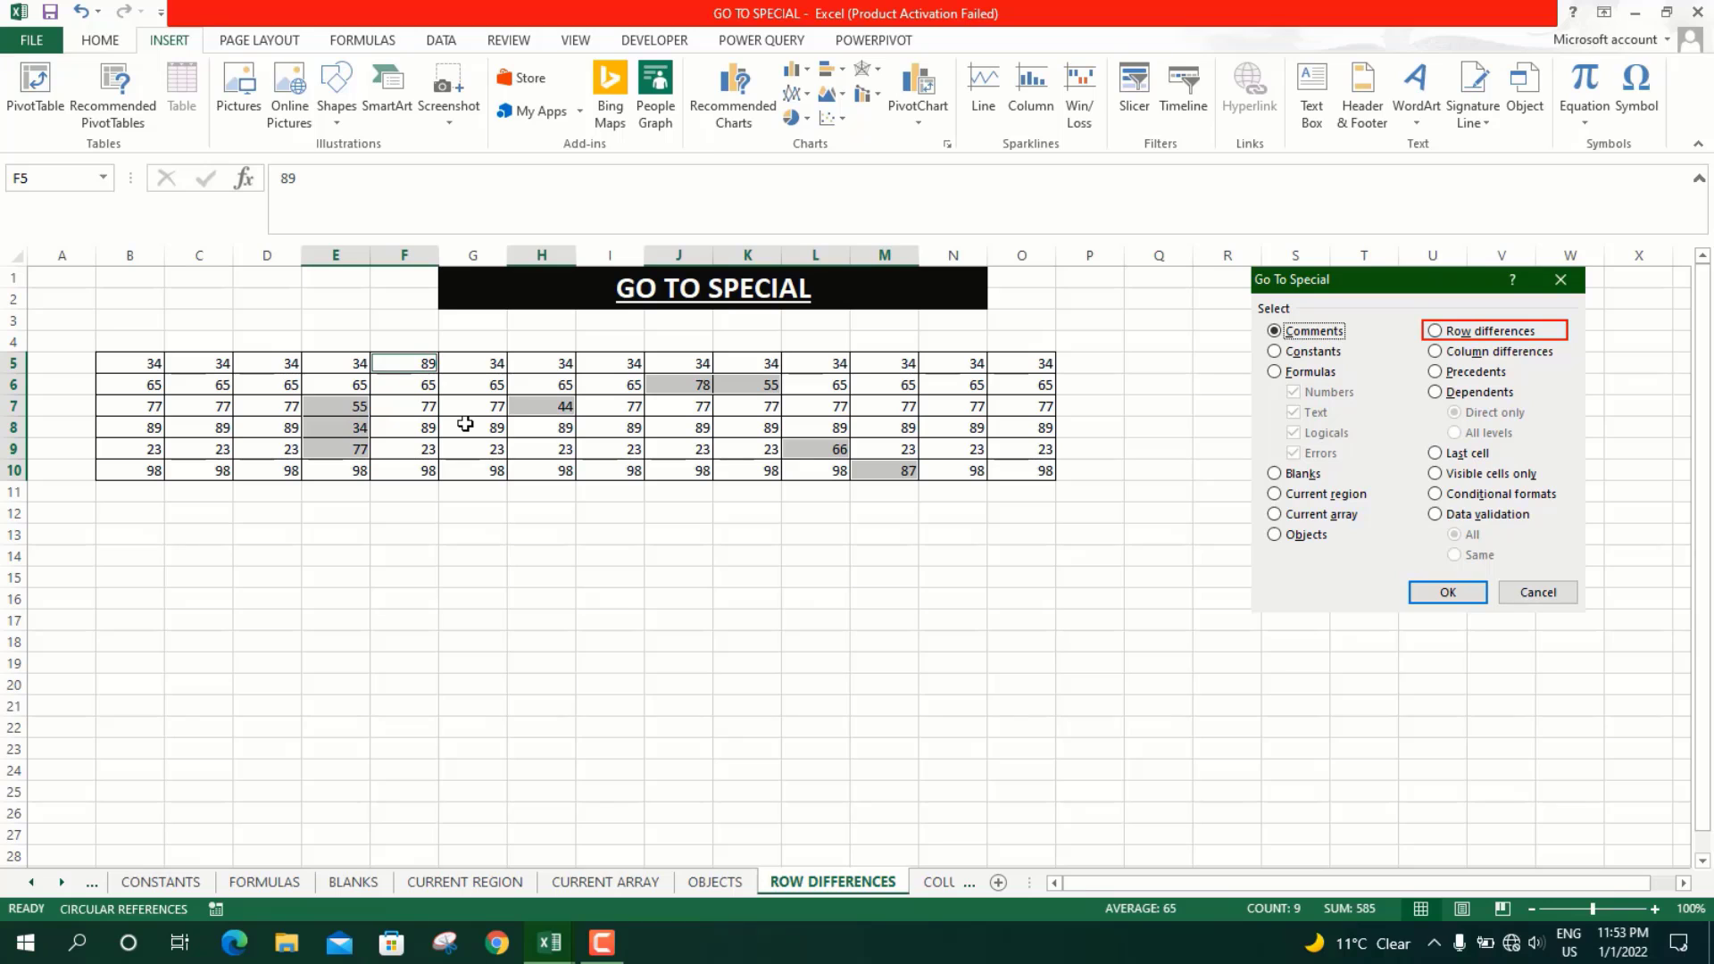
# On the COLUMN DIFFERENCES sheet, enter 44 in C8, 65 in F10, 44 in G7 and 32 in J7
pyautogui.click(938, 882)
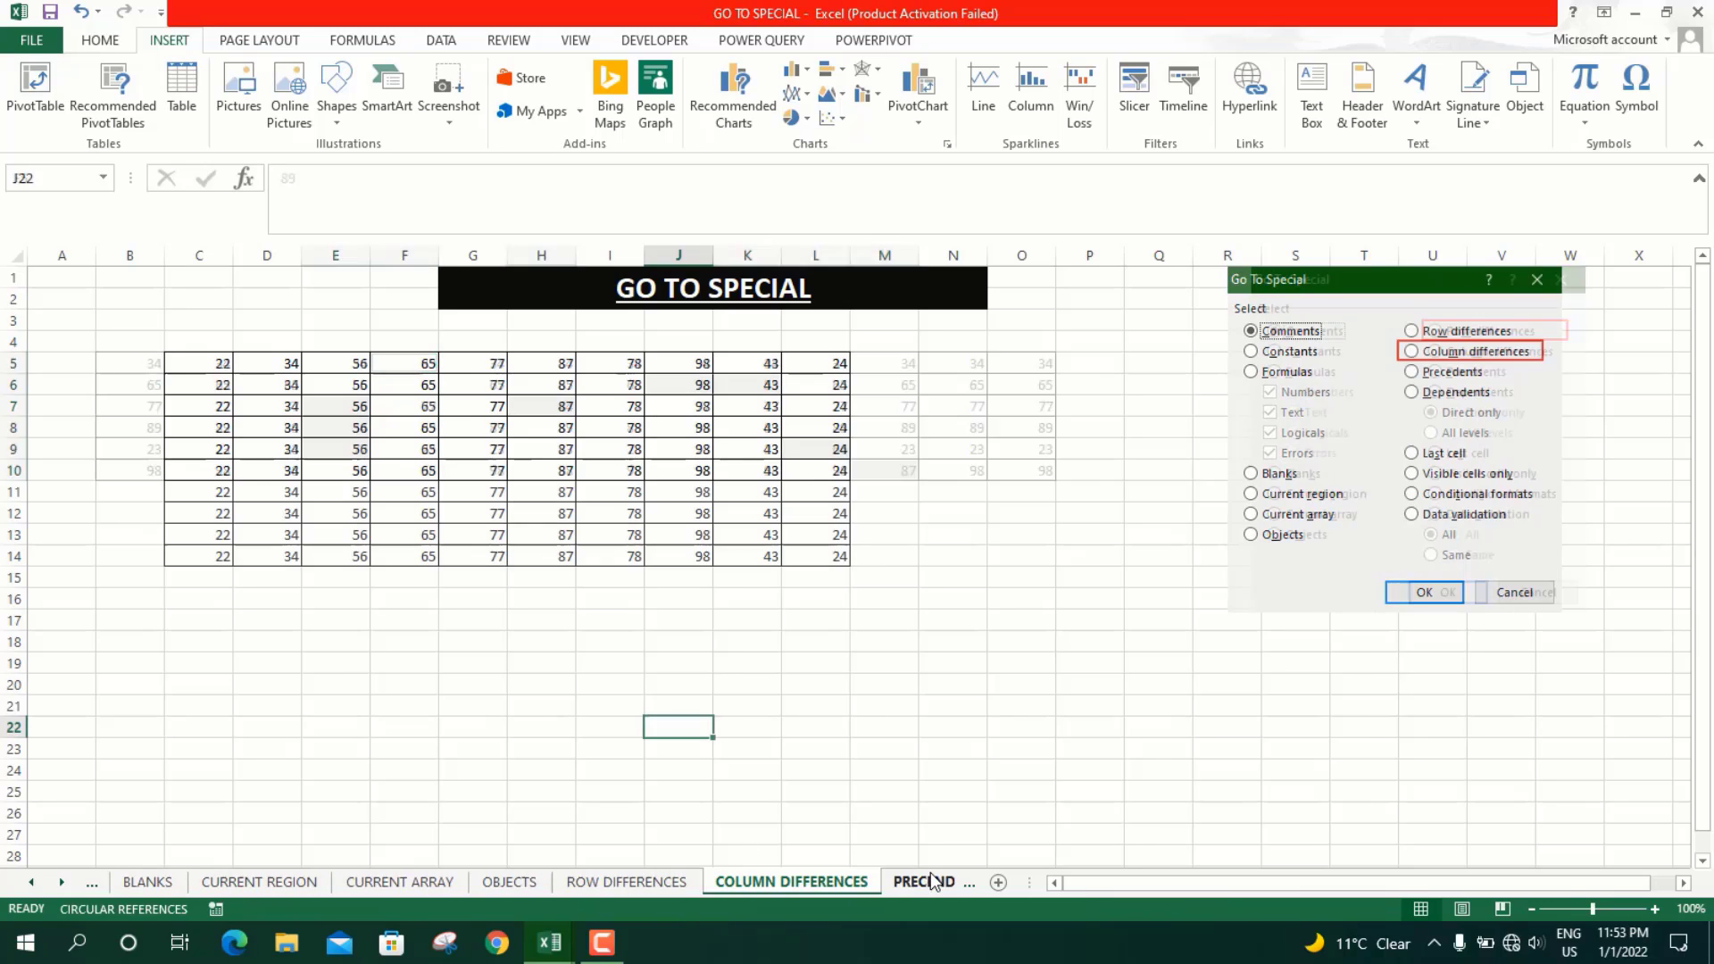
pyautogui.click(216, 432)
pyautogui.write('44')
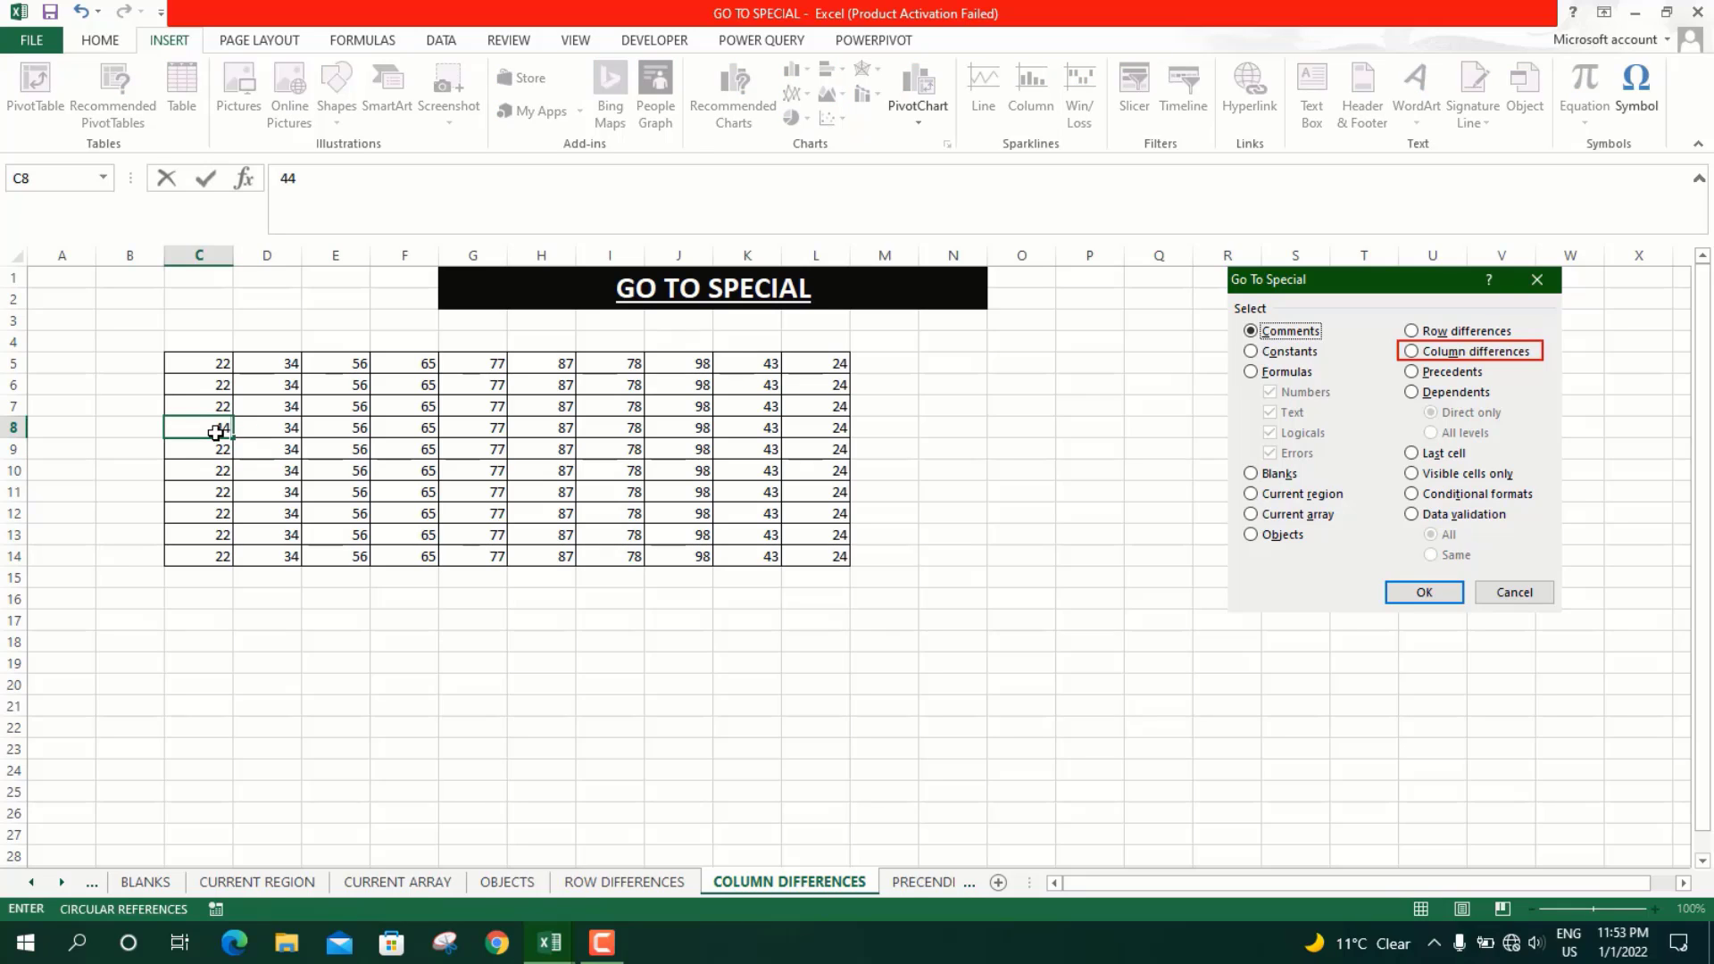
pyautogui.click(390, 478)
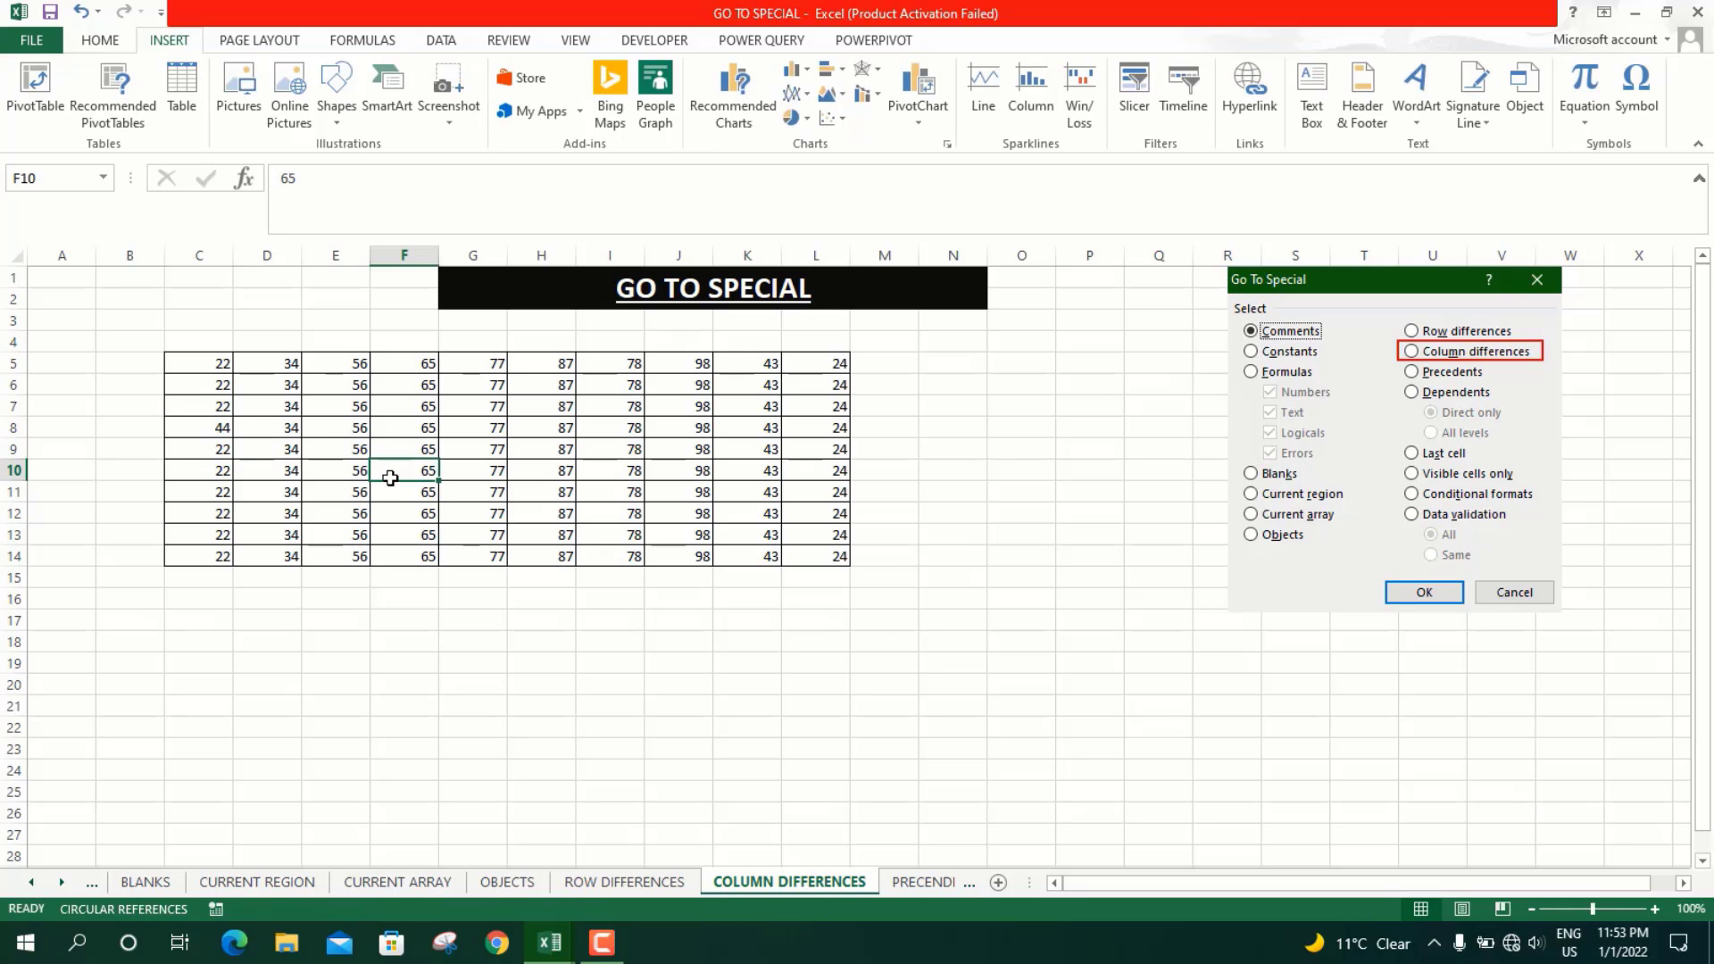
pyautogui.write('6')
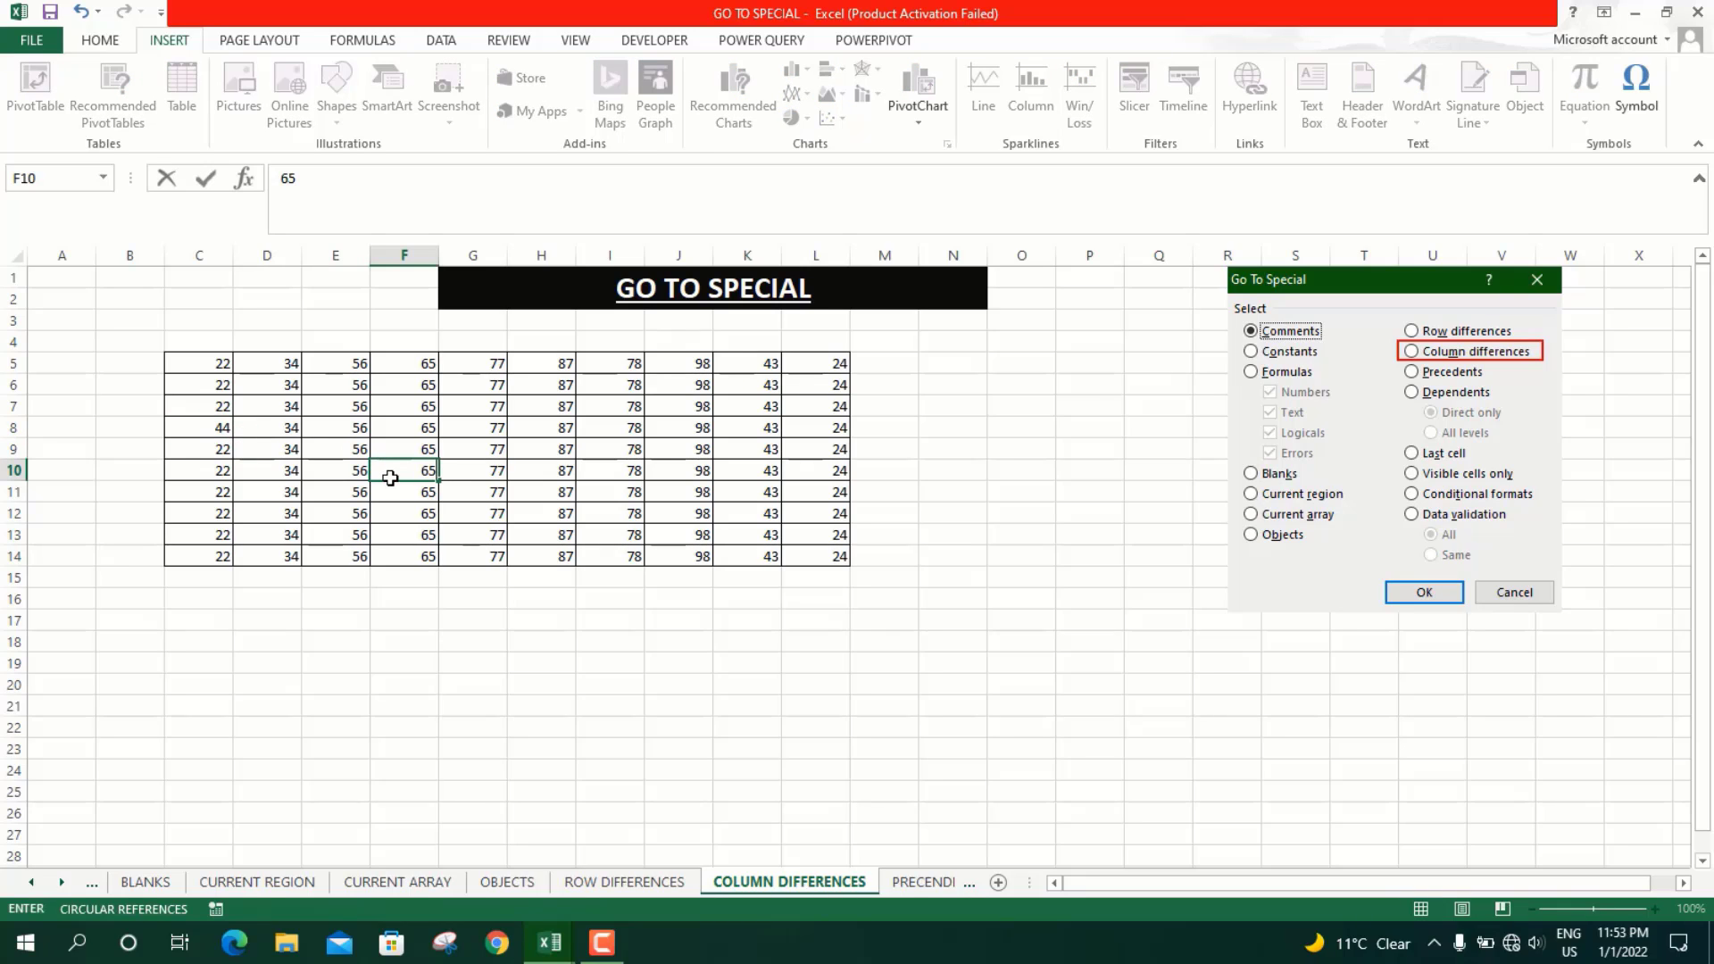
pyautogui.click(496, 410)
pyautogui.write('44')
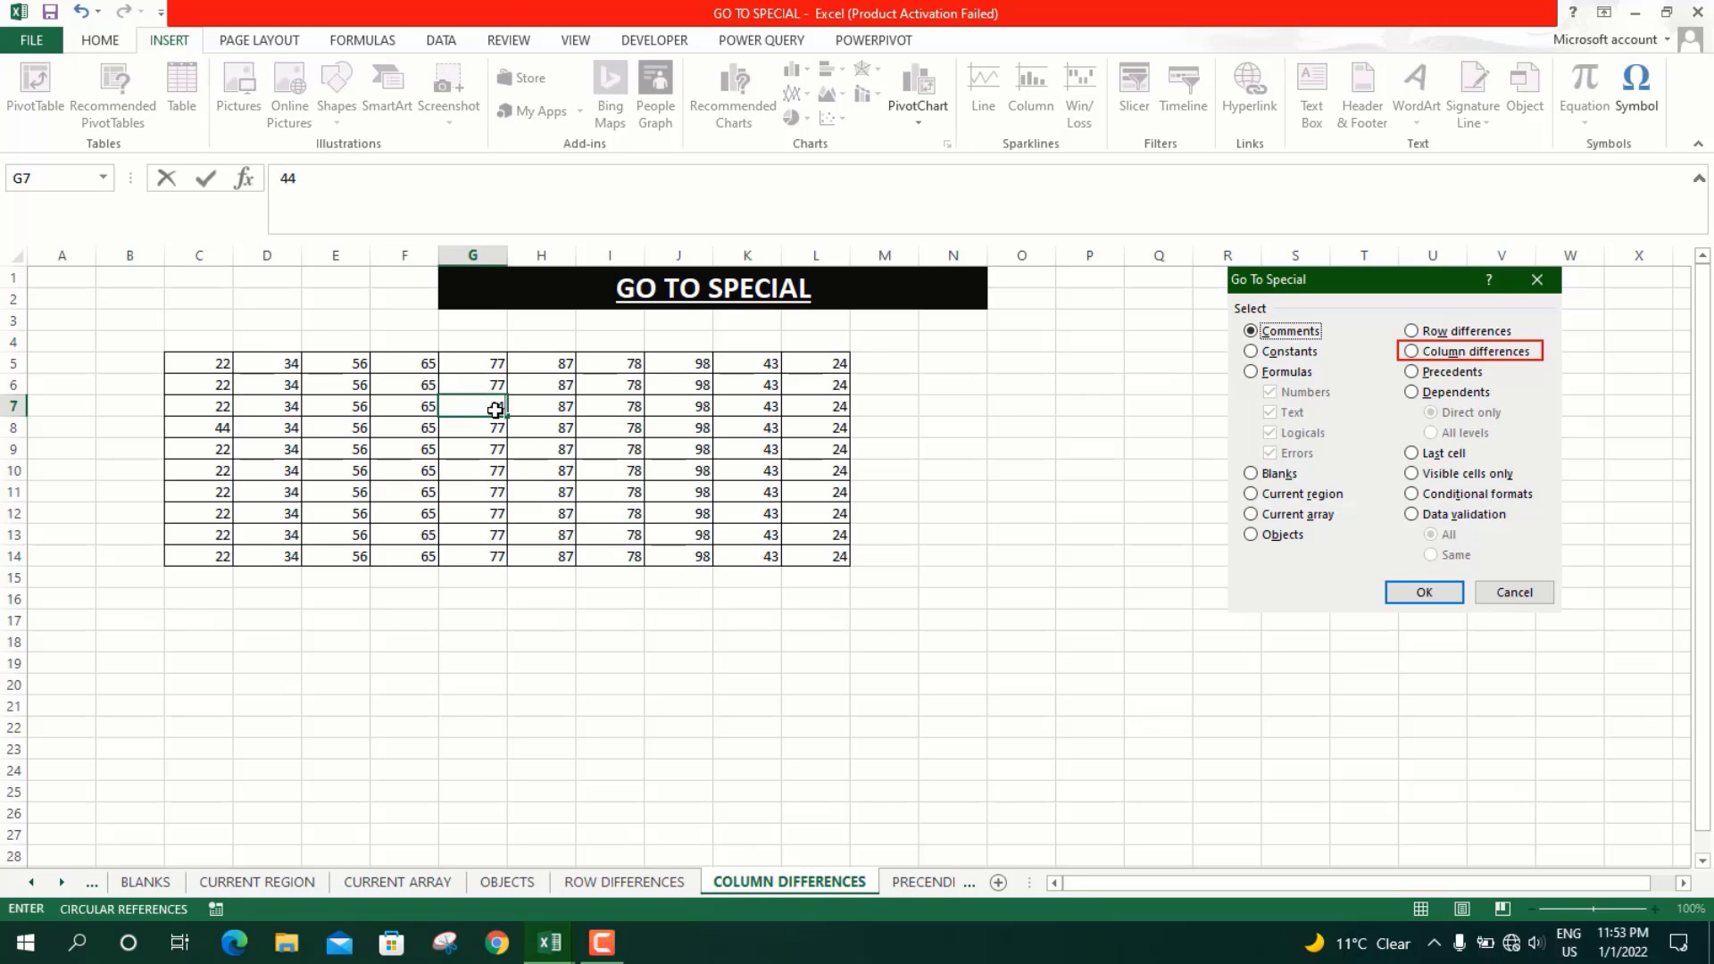
pyautogui.click(706, 412)
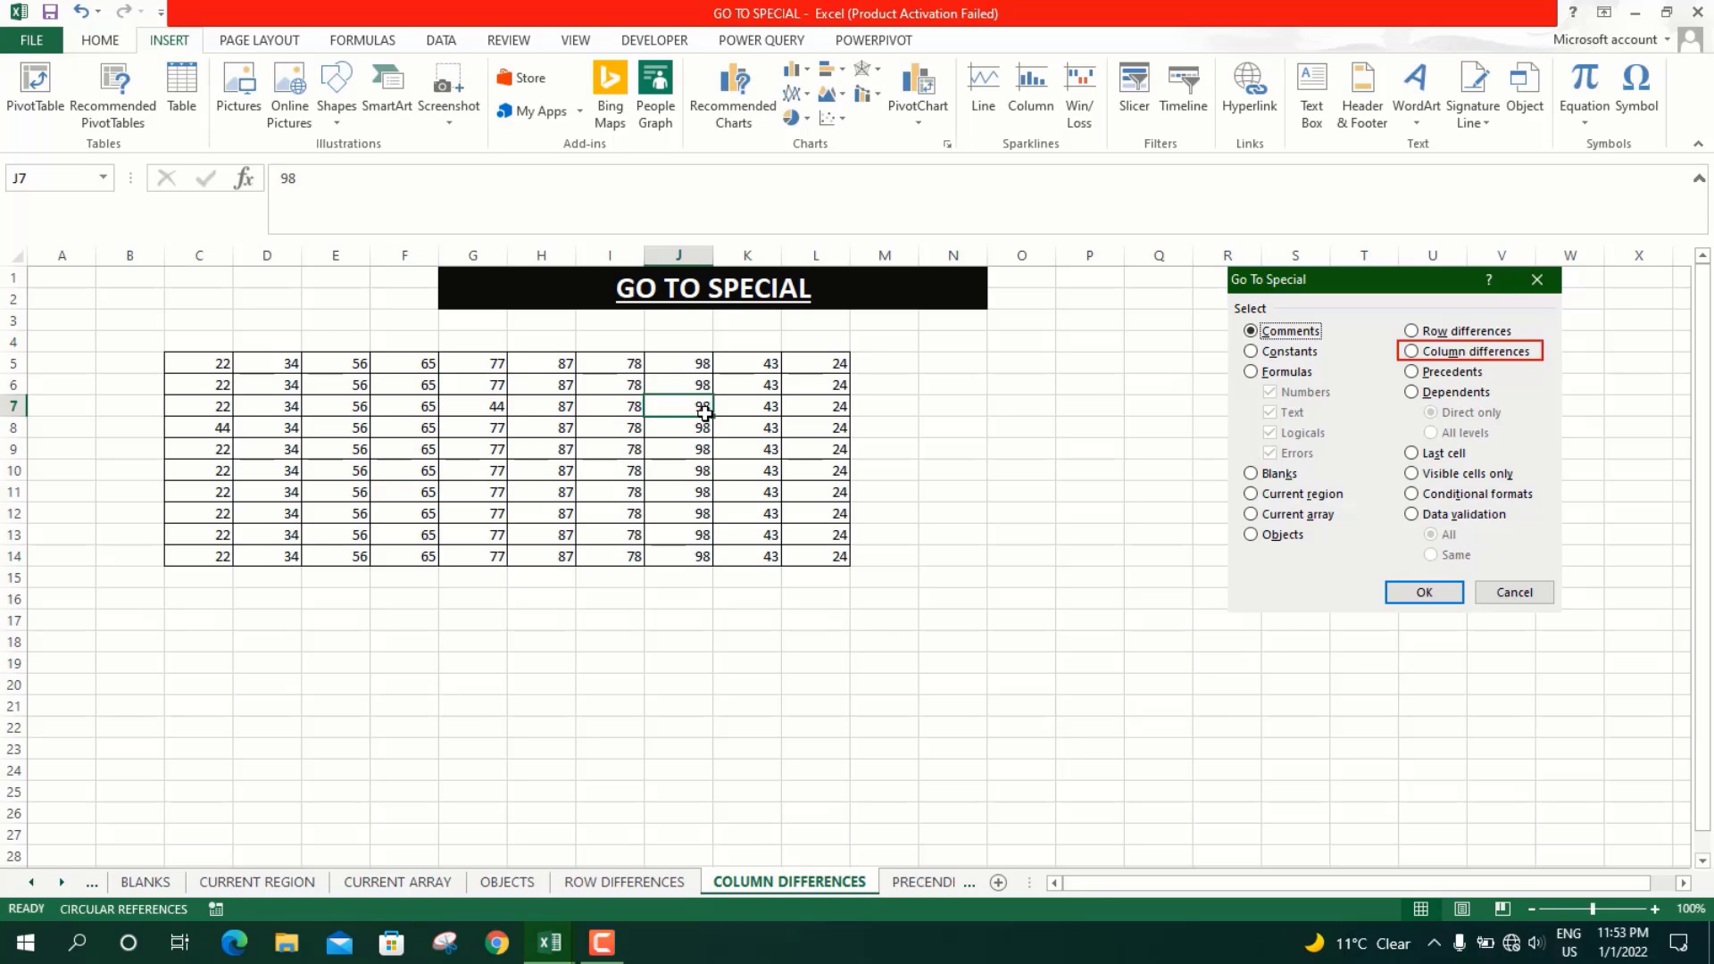
pyautogui.write('32')
pyautogui.click(704, 486)
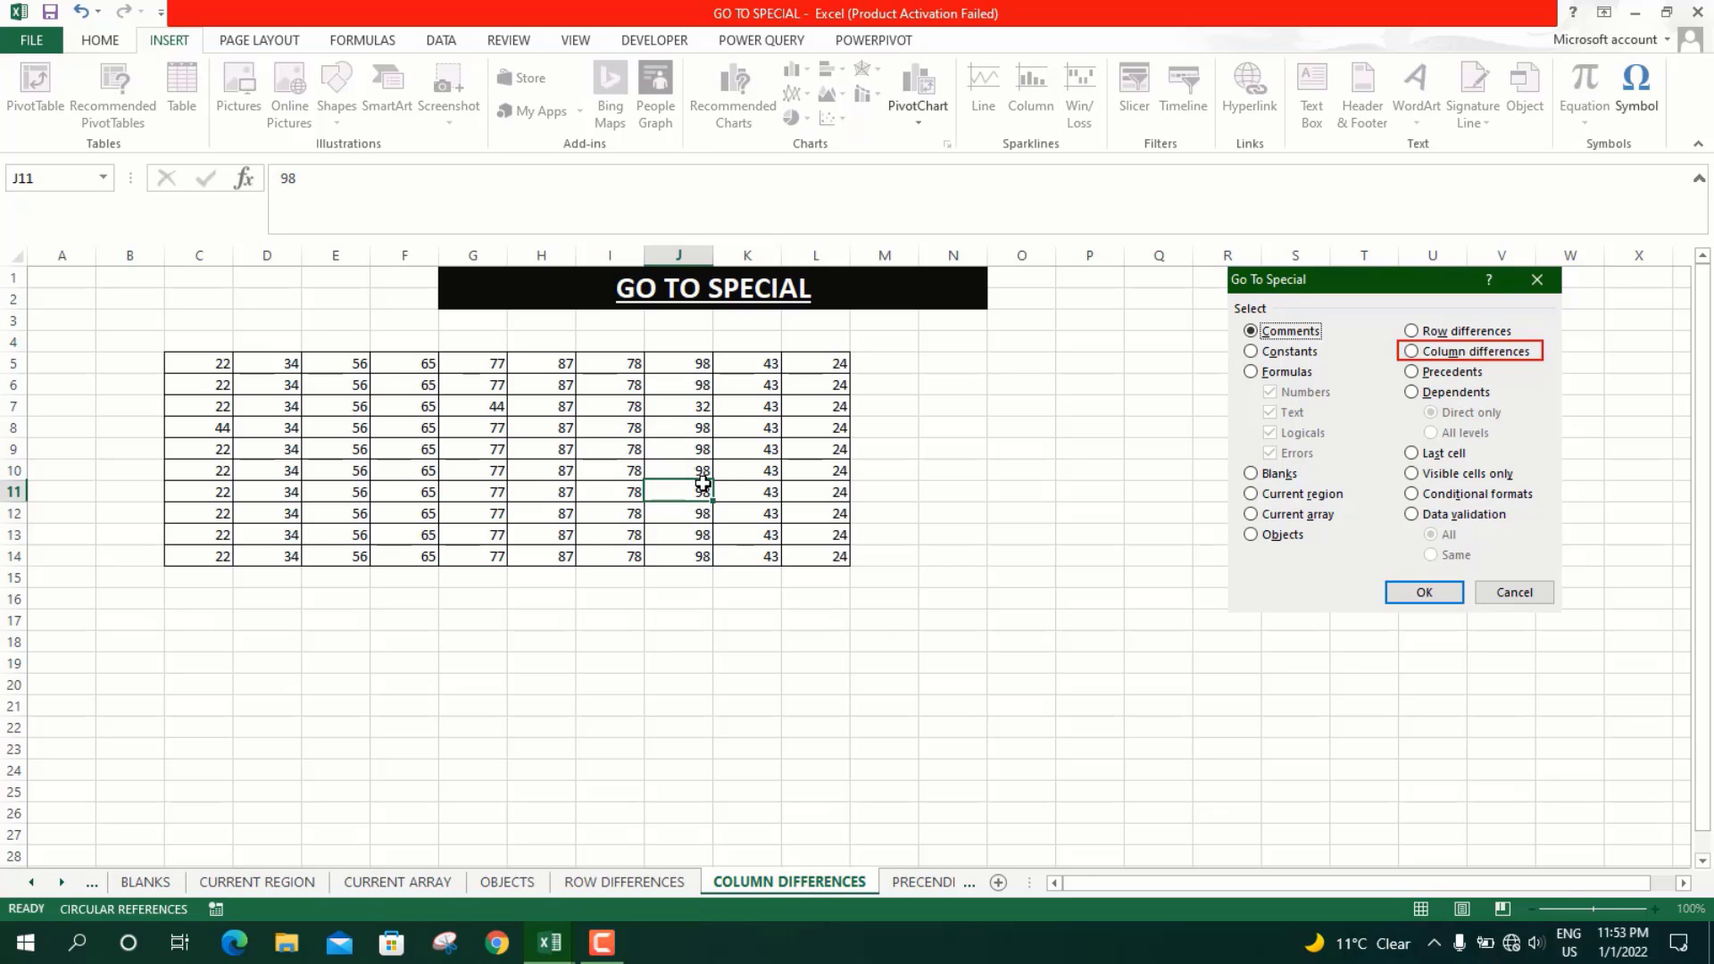
# Select the range C5:L14 and use Go To Special to select its column differences
pyautogui.click(193, 362)
pyautogui.hotkey('ctrl', 'shift', 'Down')
pyautogui.hotkey('ctrl', 'shift', 'Right')
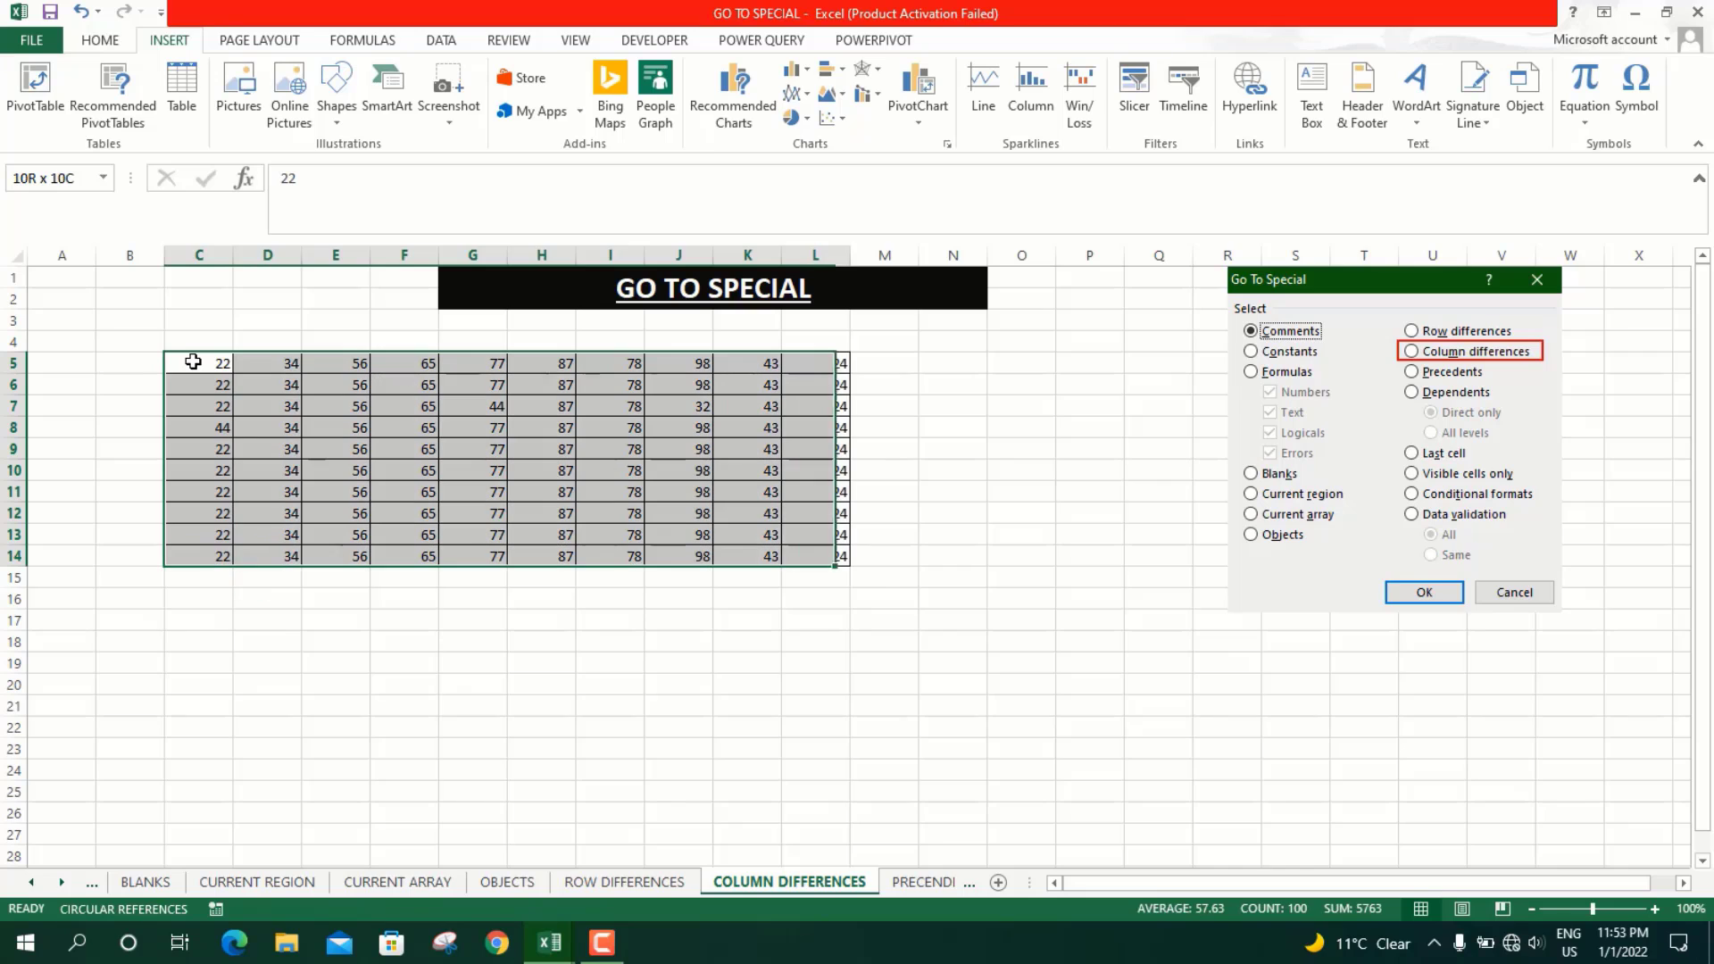
pyautogui.hotkey('ctrl', 'g')
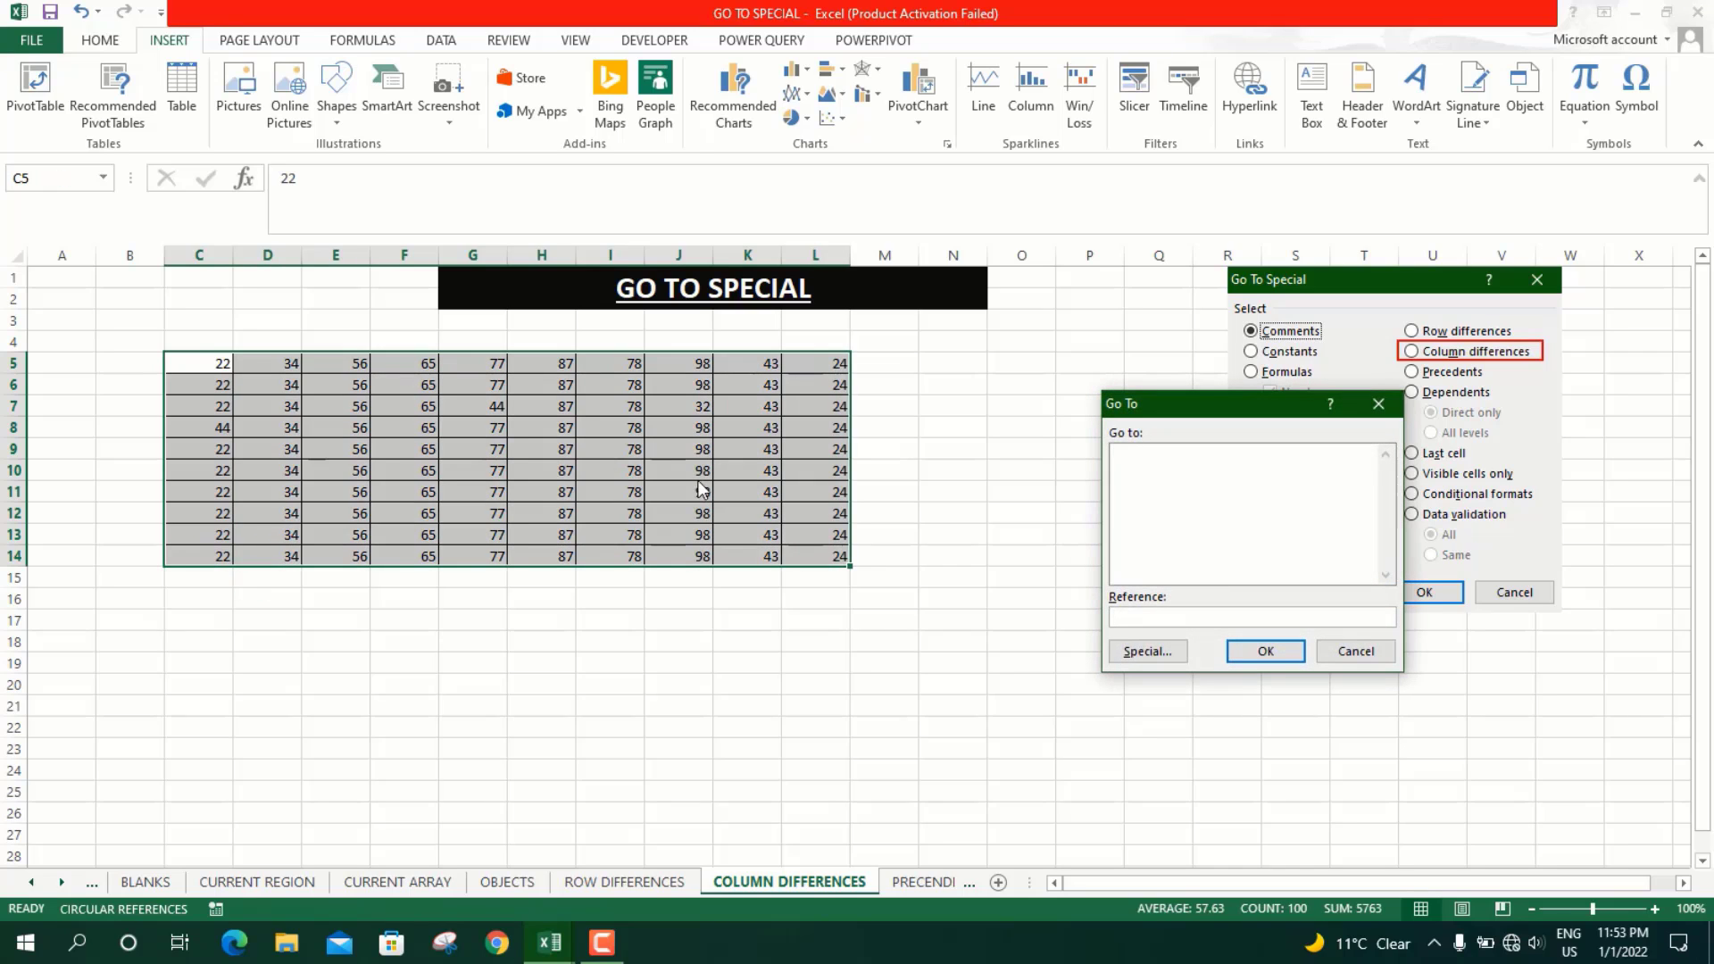
pyautogui.click(1161, 648)
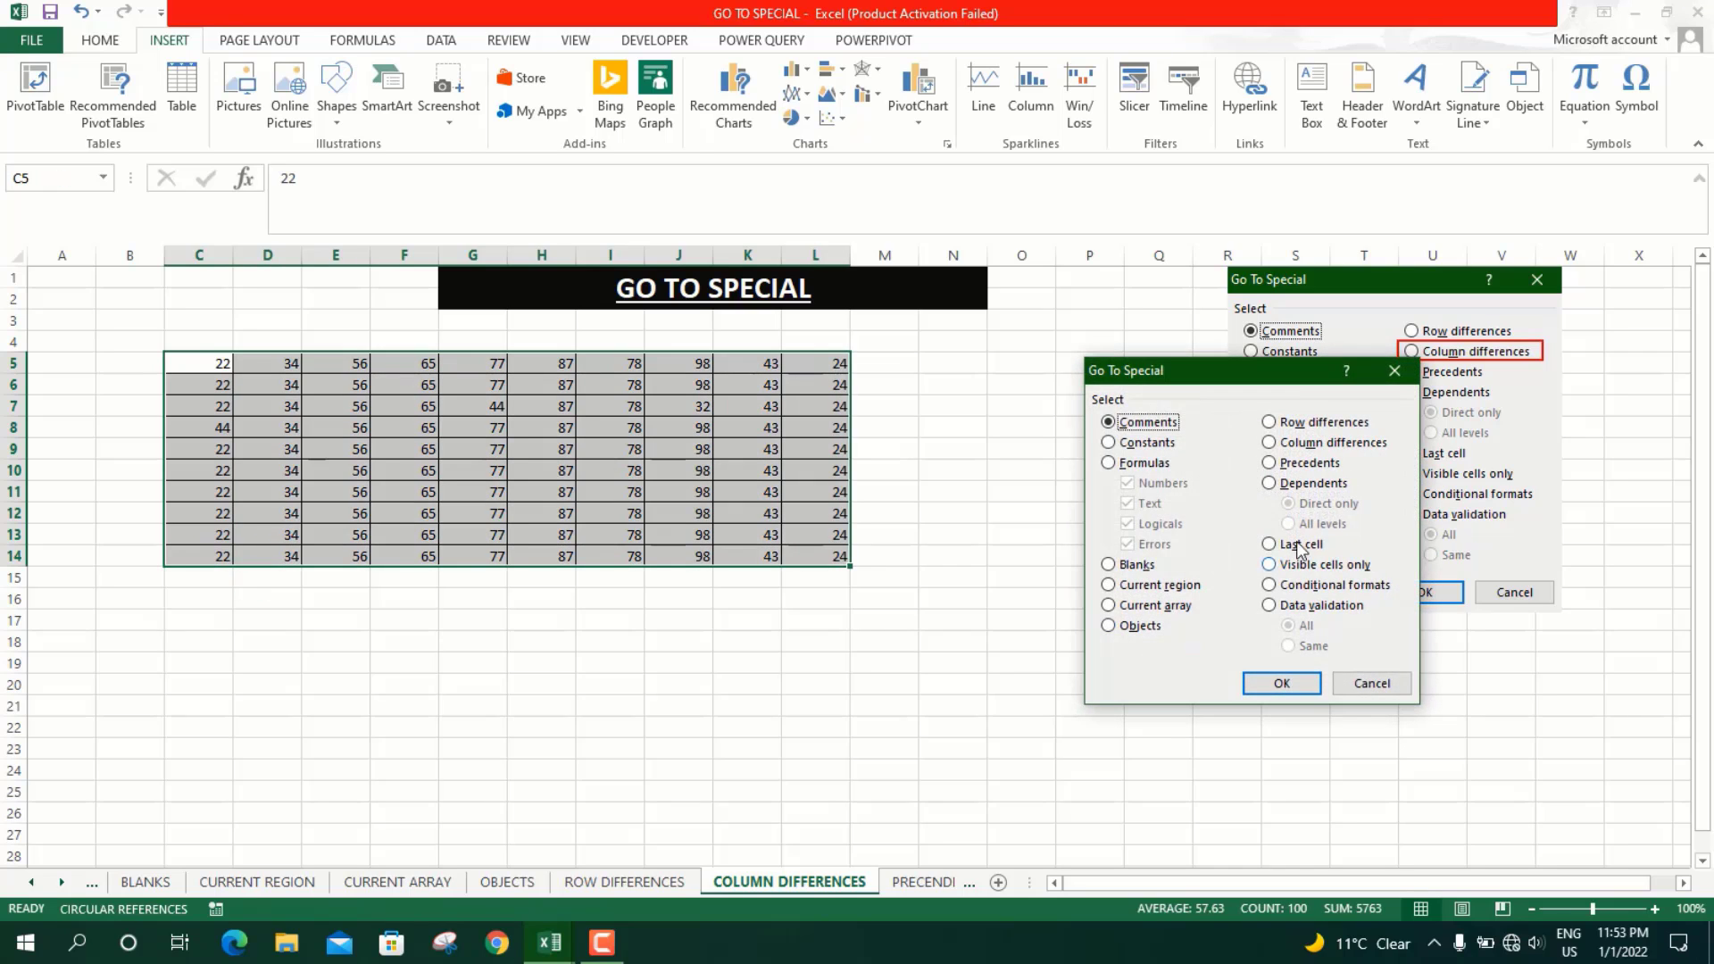
pyautogui.click(1286, 444)
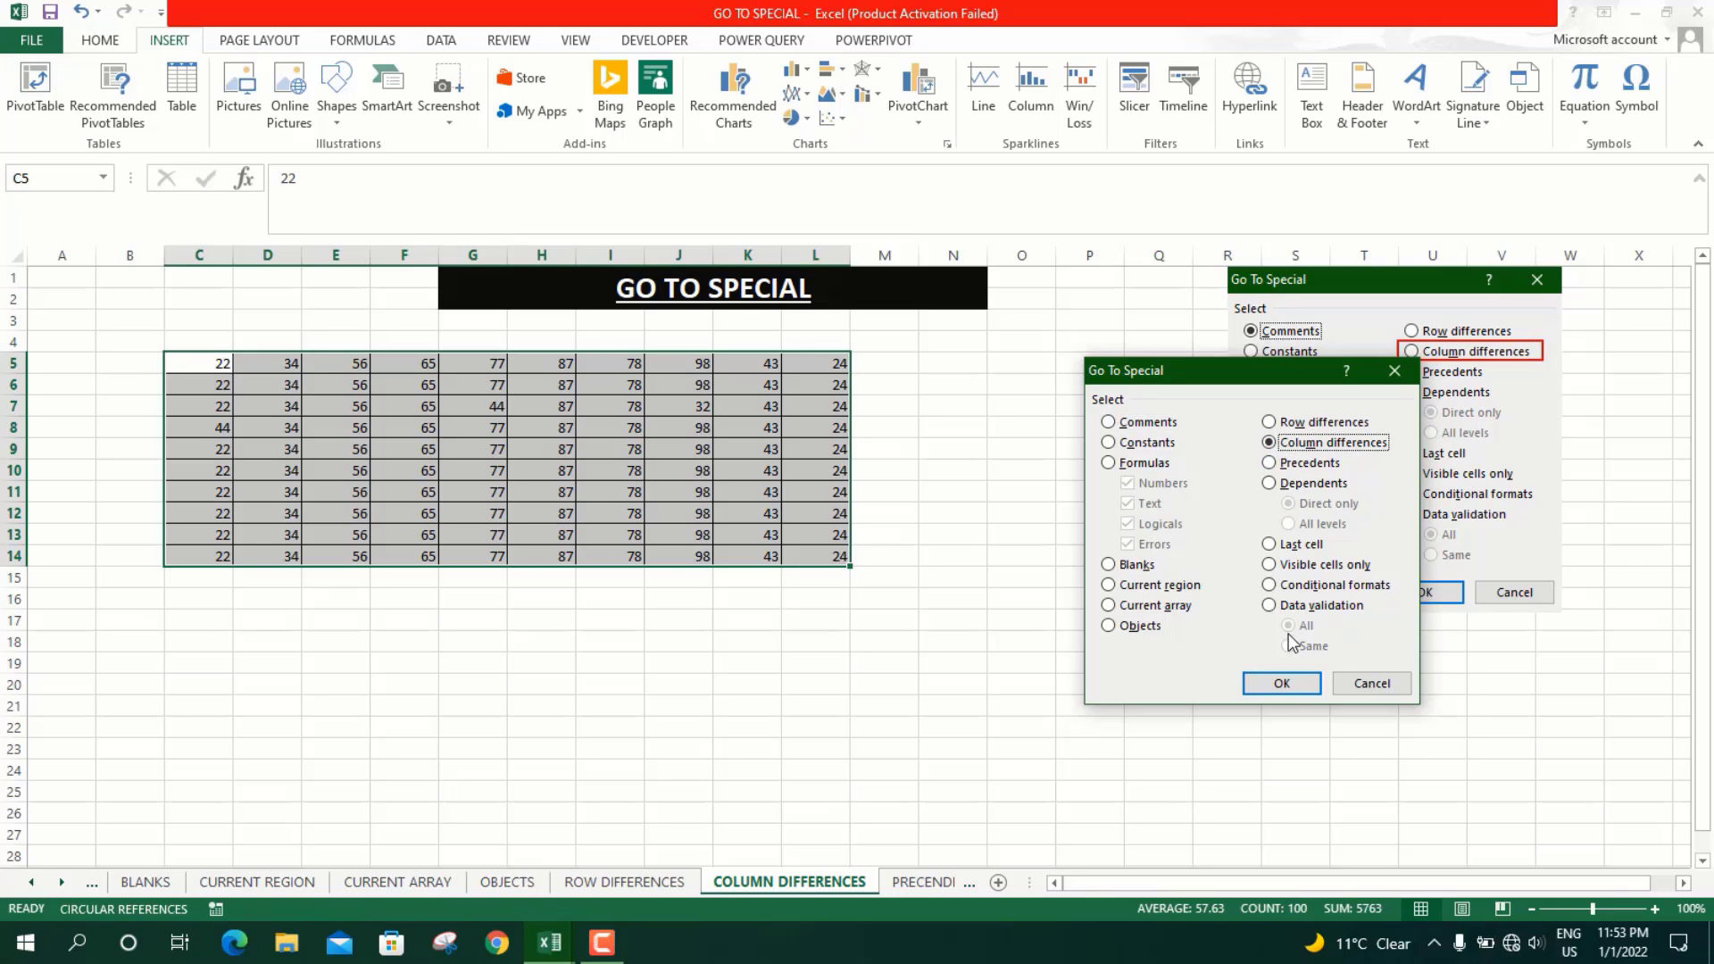
pyautogui.click(1279, 684)
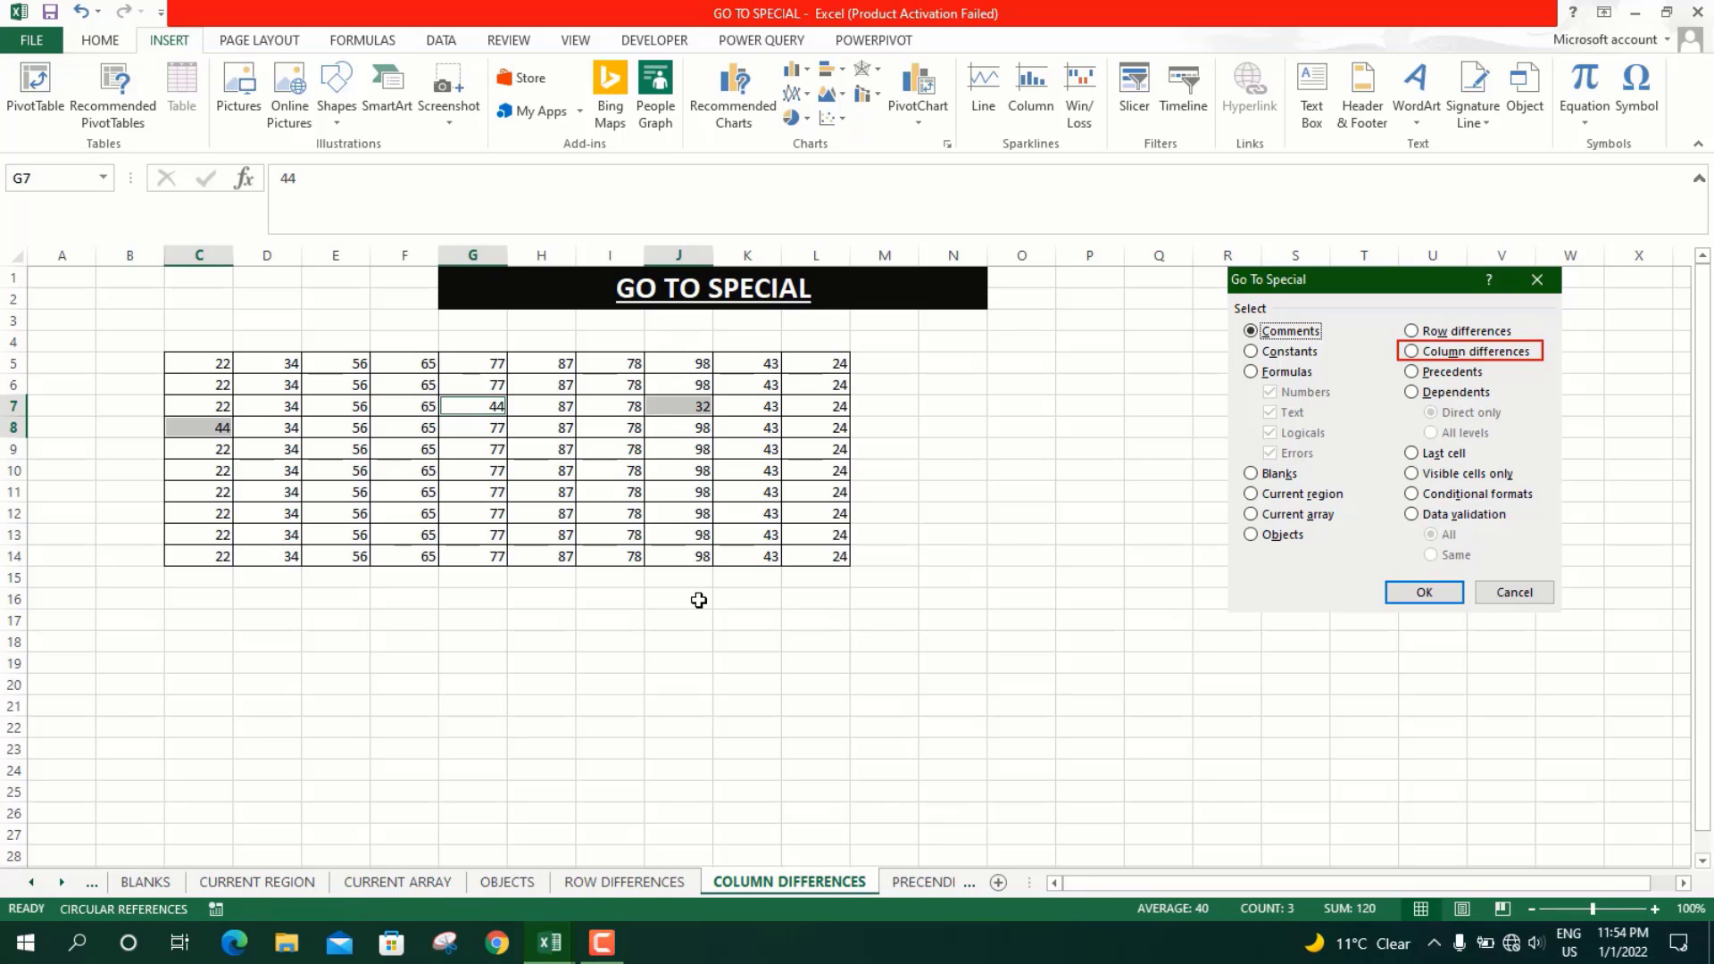
# On the PRECENDENTS sheet, use Go To Special from the total in G6 to select its precedent cells
pyautogui.click(925, 884)
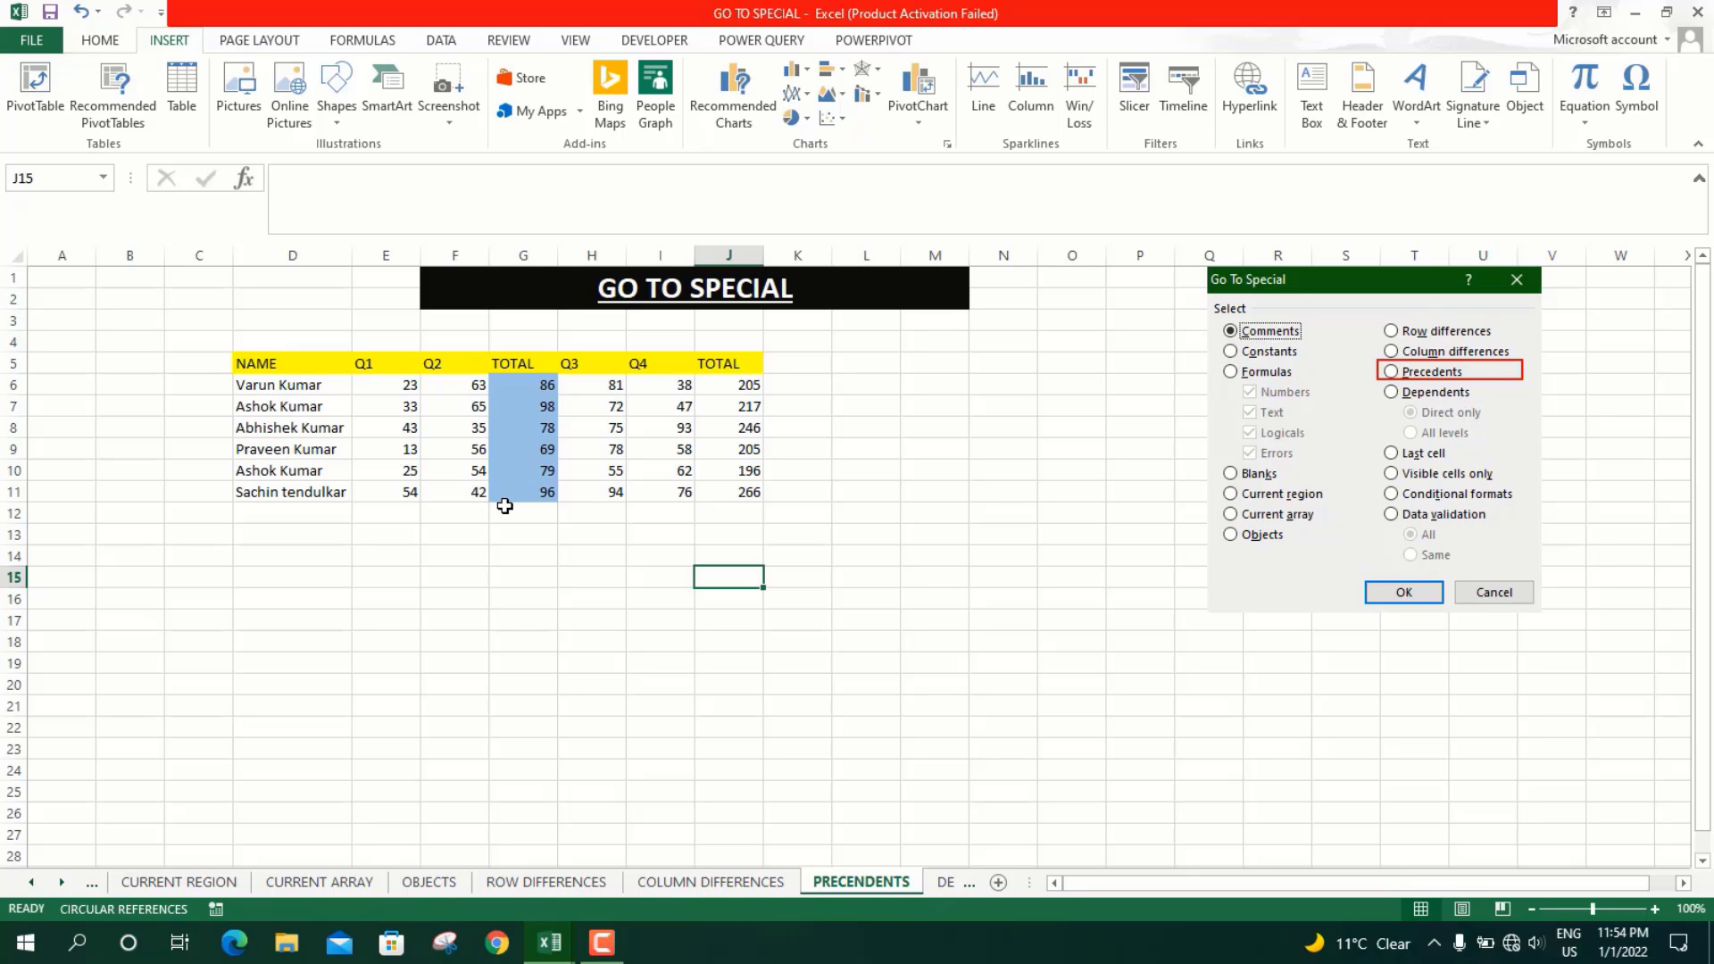
pyautogui.click(530, 391)
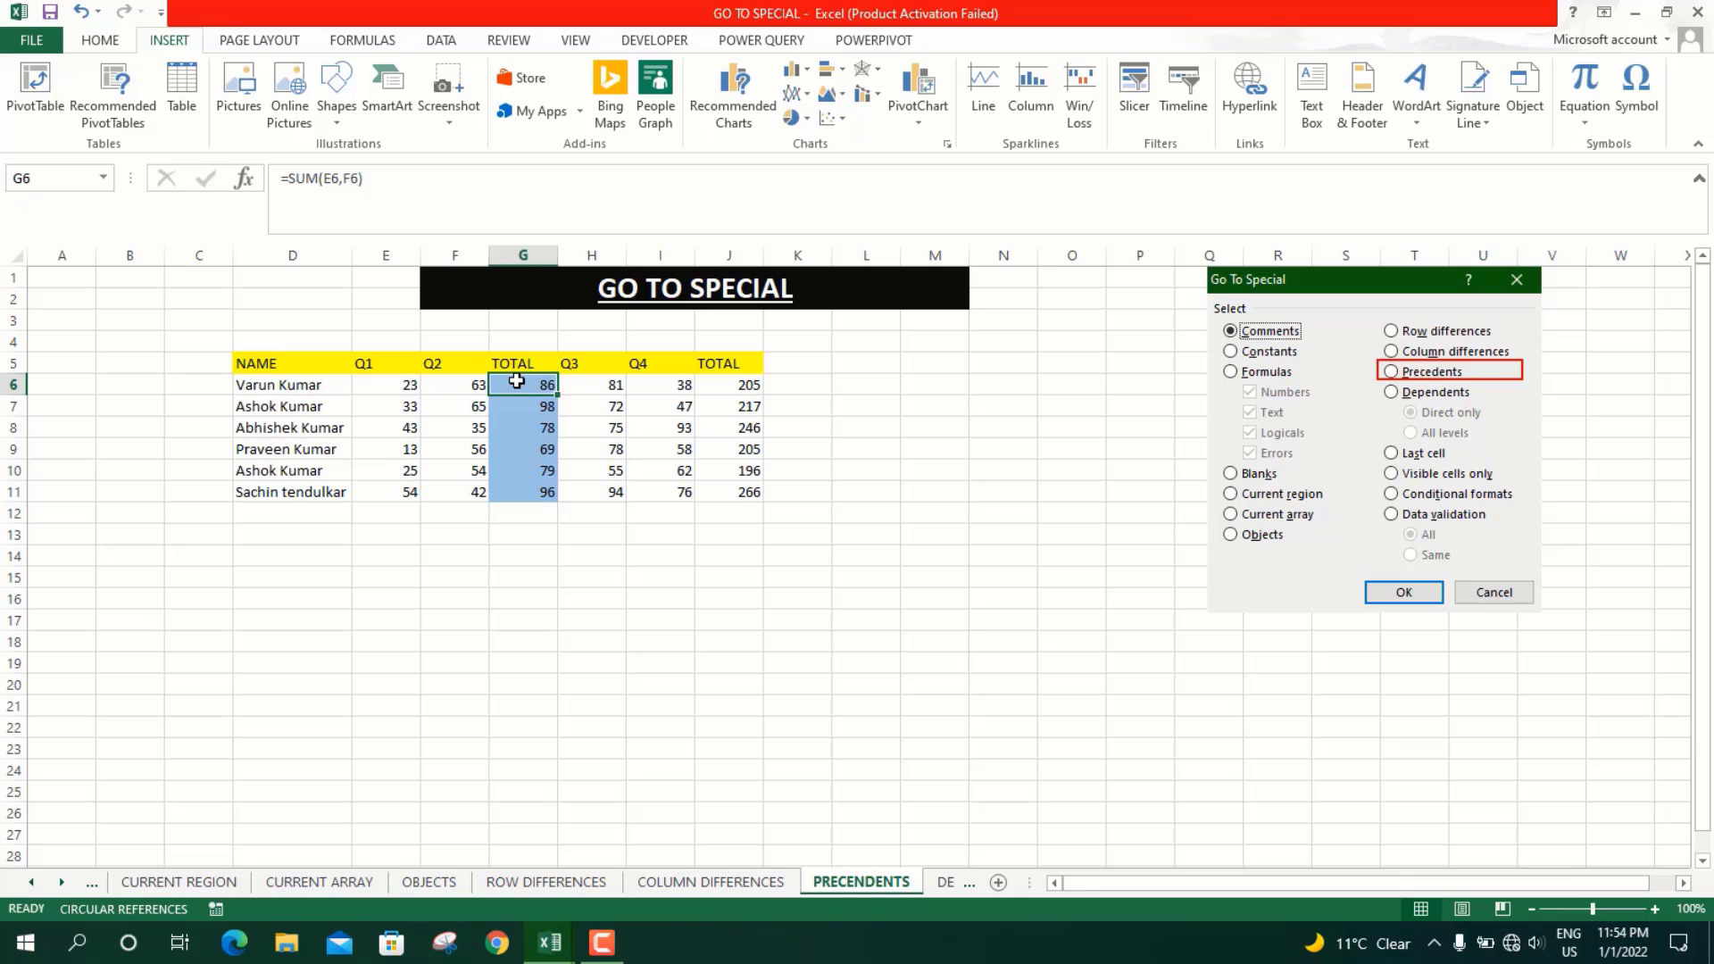
pyautogui.hotkey('ctrl', 'g')
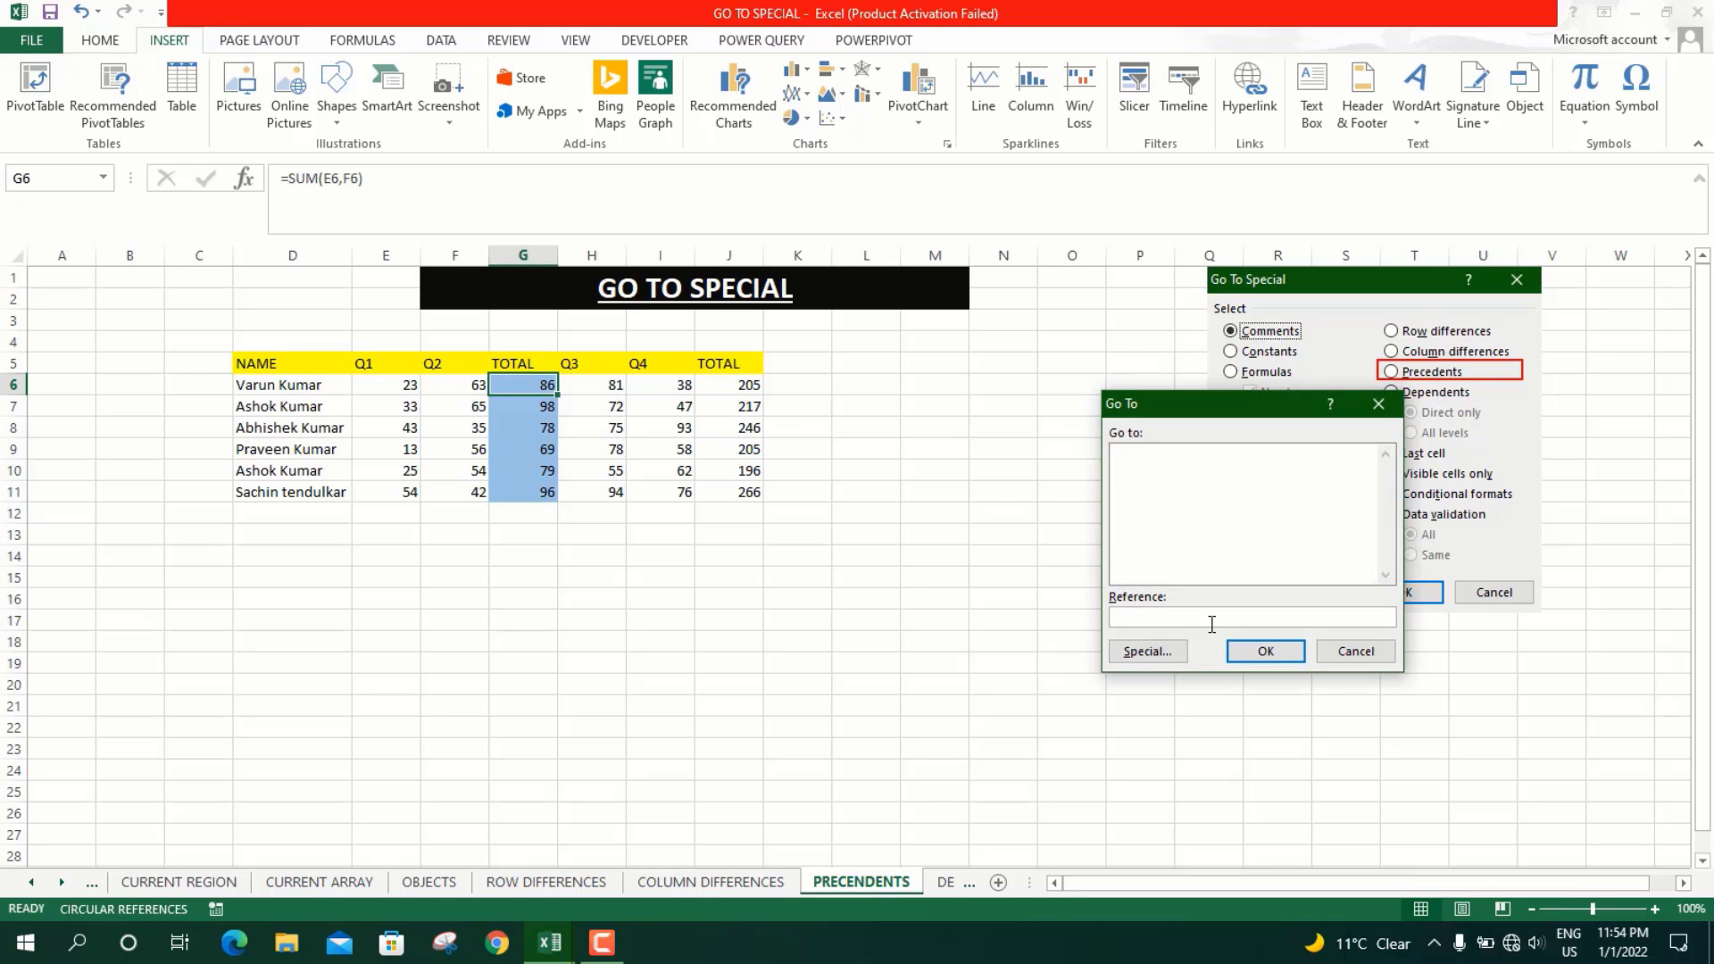
pyautogui.click(1157, 659)
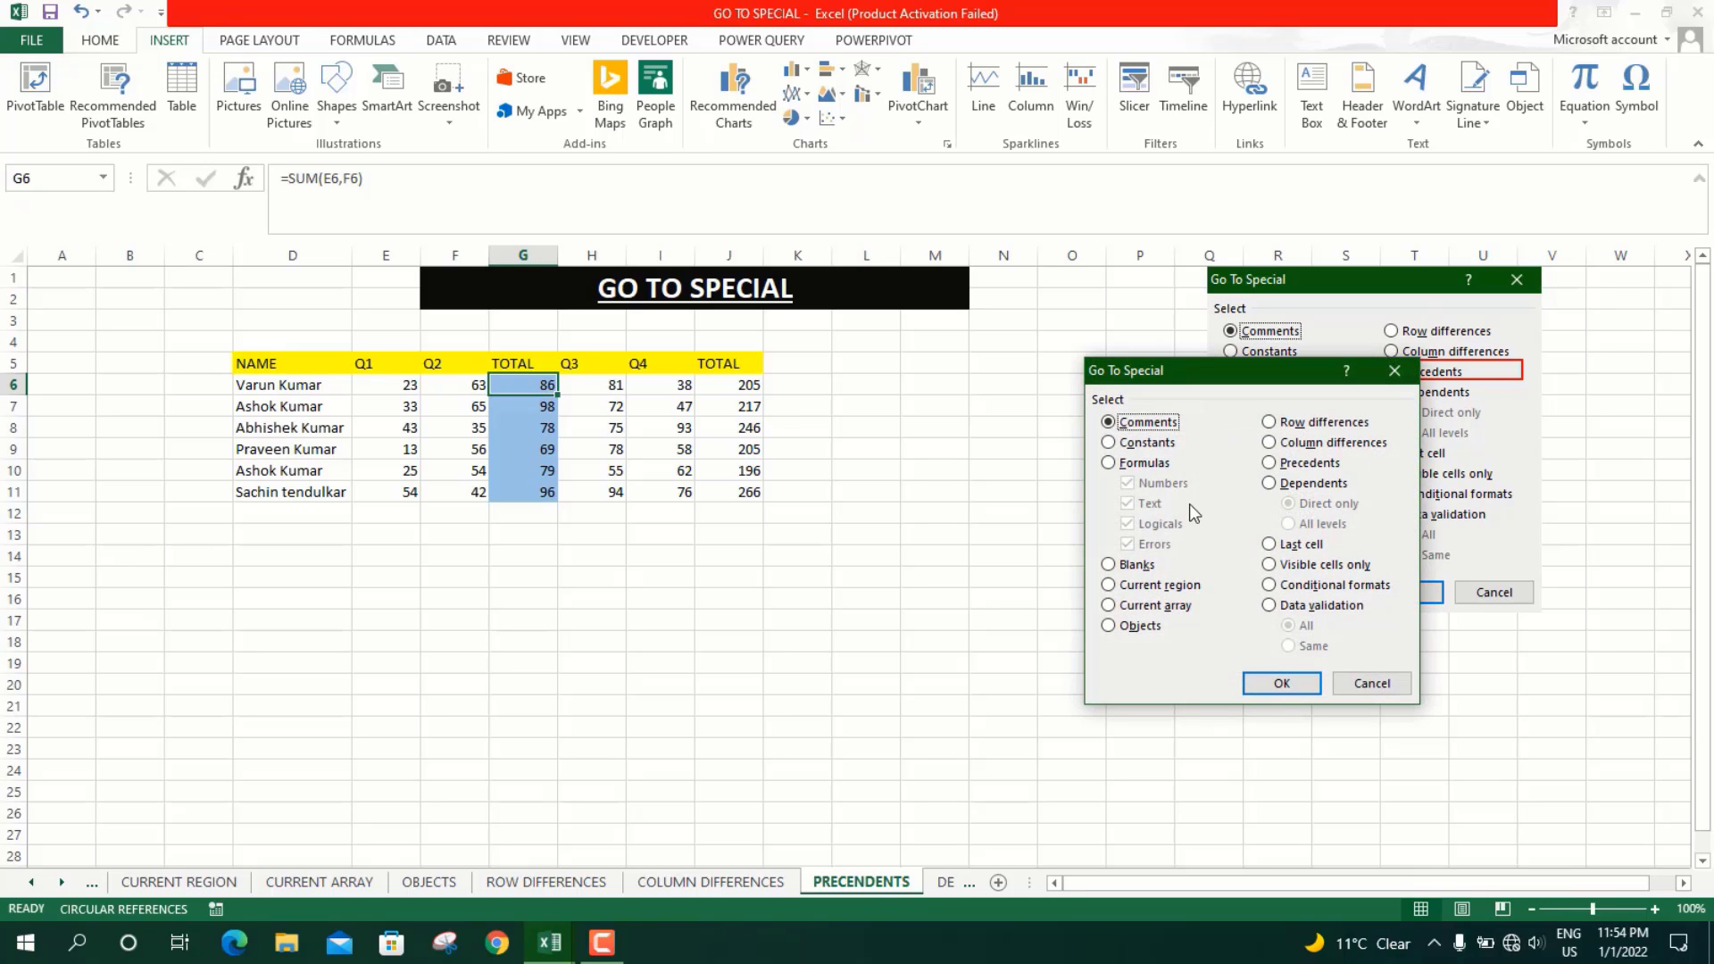
pyautogui.click(1272, 465)
pyautogui.click(1282, 684)
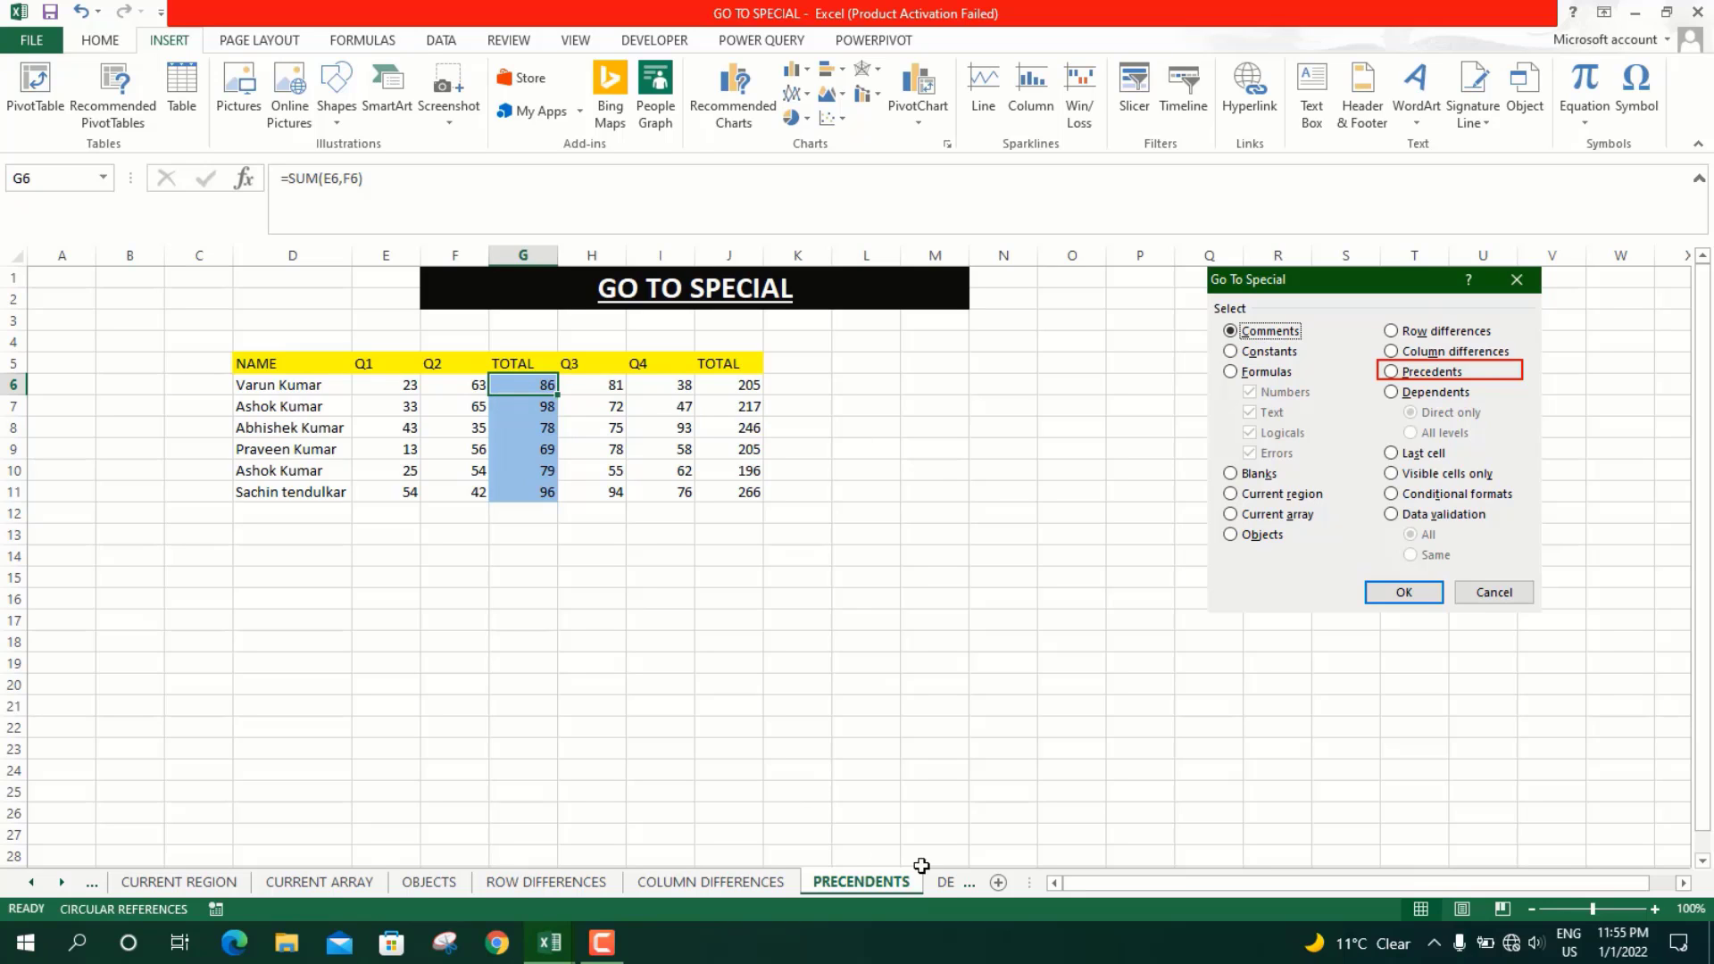
# On the DEPENDENTS sheet, use Go To Special from the Q1 value in E5 to select its dependent cells
pyautogui.click(944, 883)
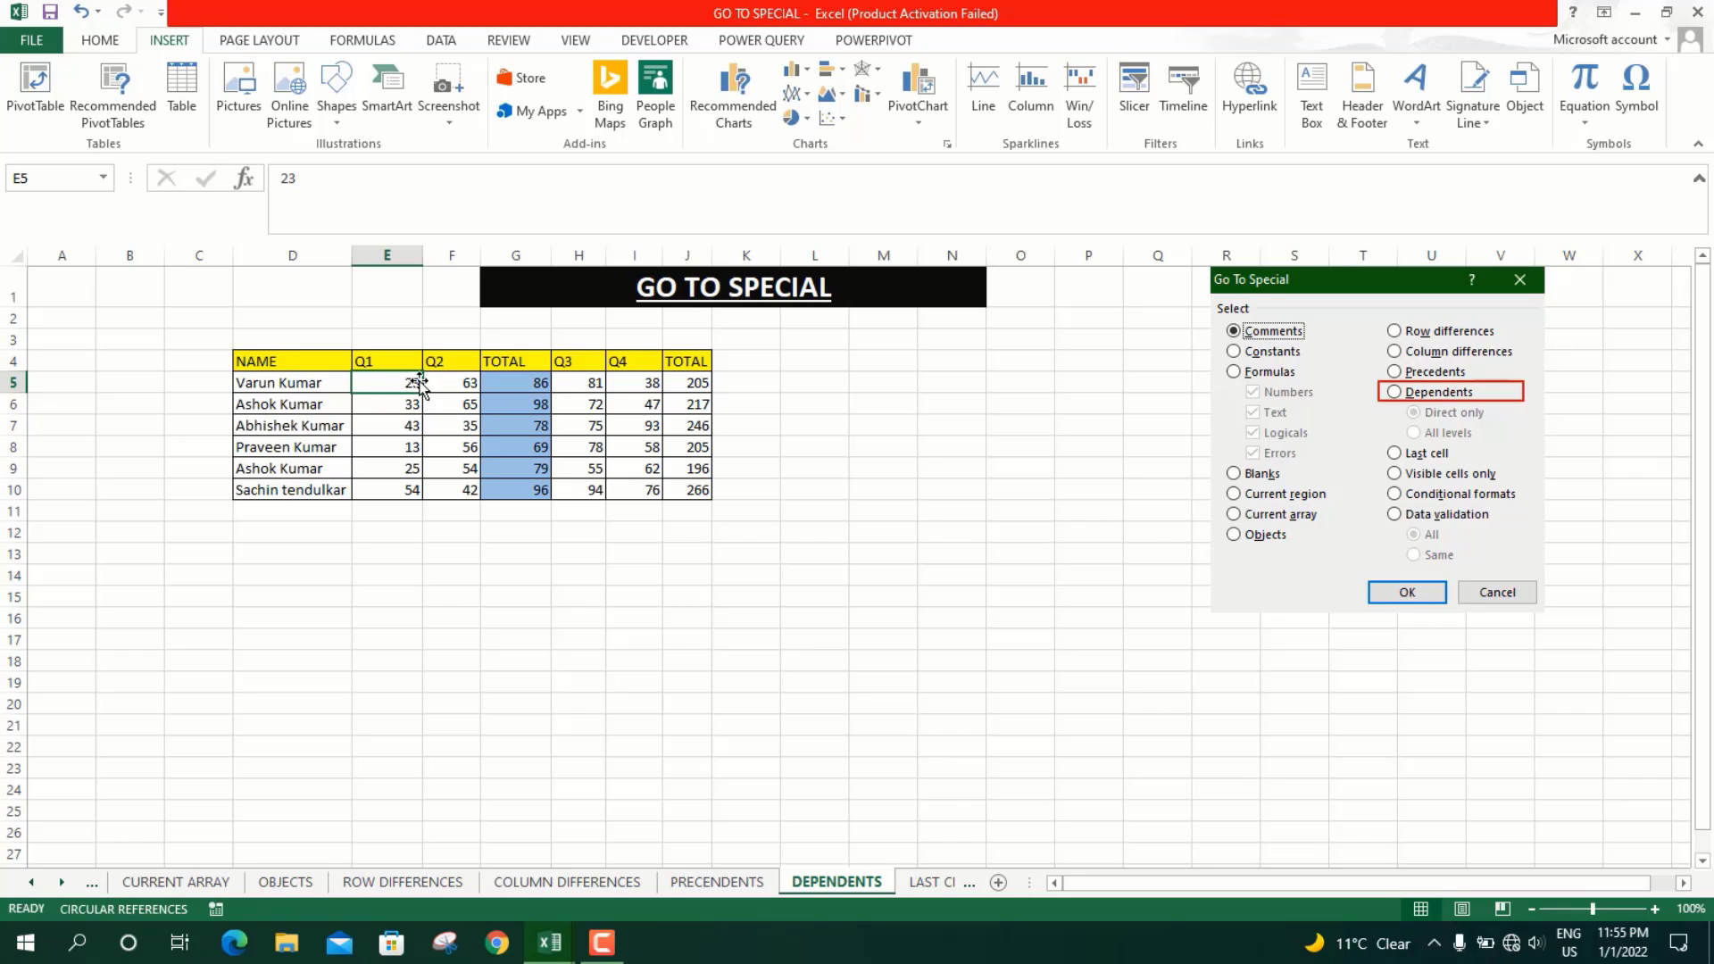
pyautogui.hotkey('ctrl', 'g')
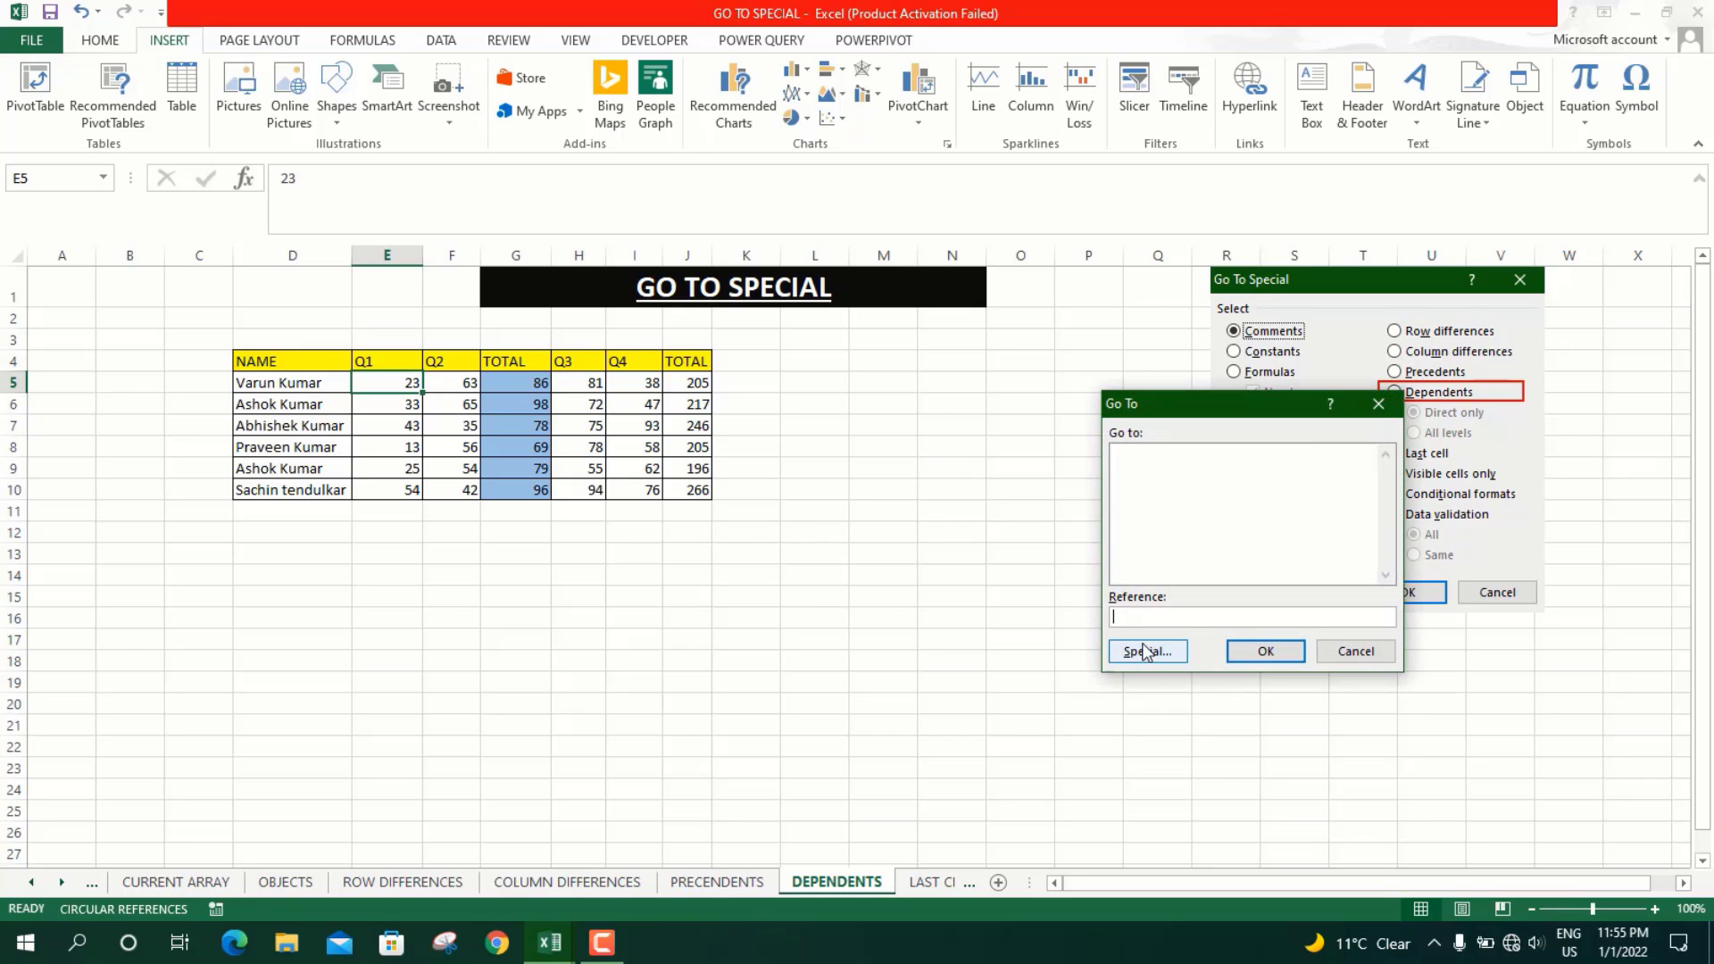
pyautogui.click(1149, 653)
pyautogui.click(1273, 483)
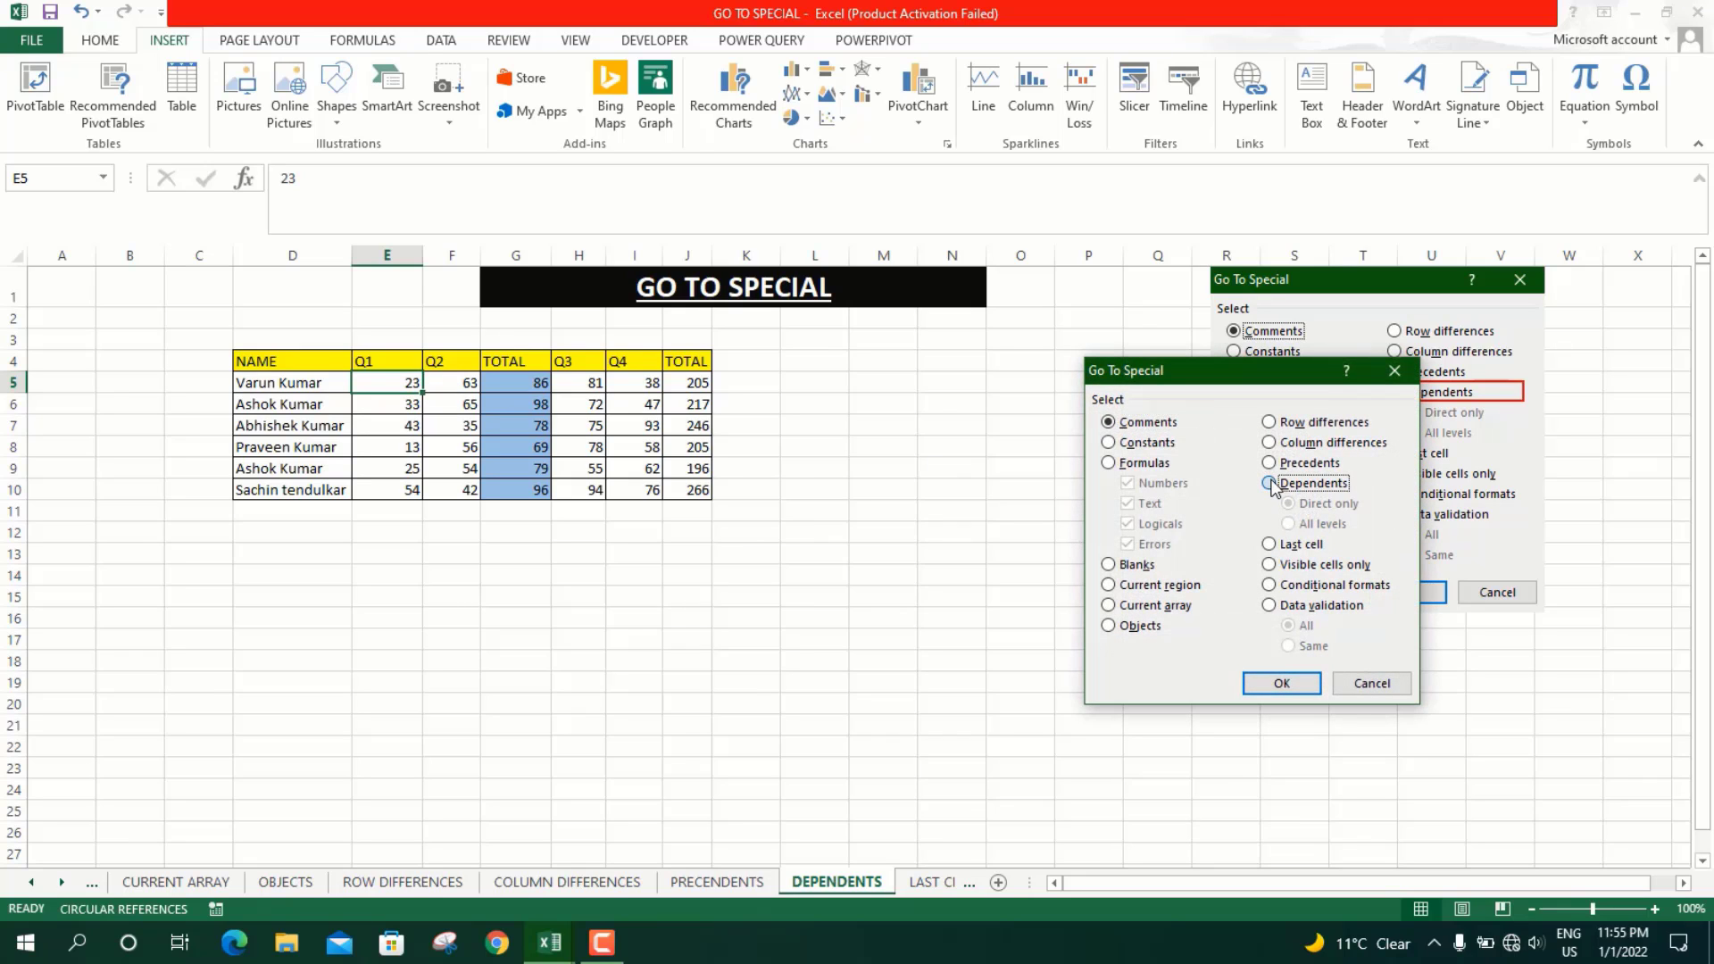
pyautogui.click(1280, 684)
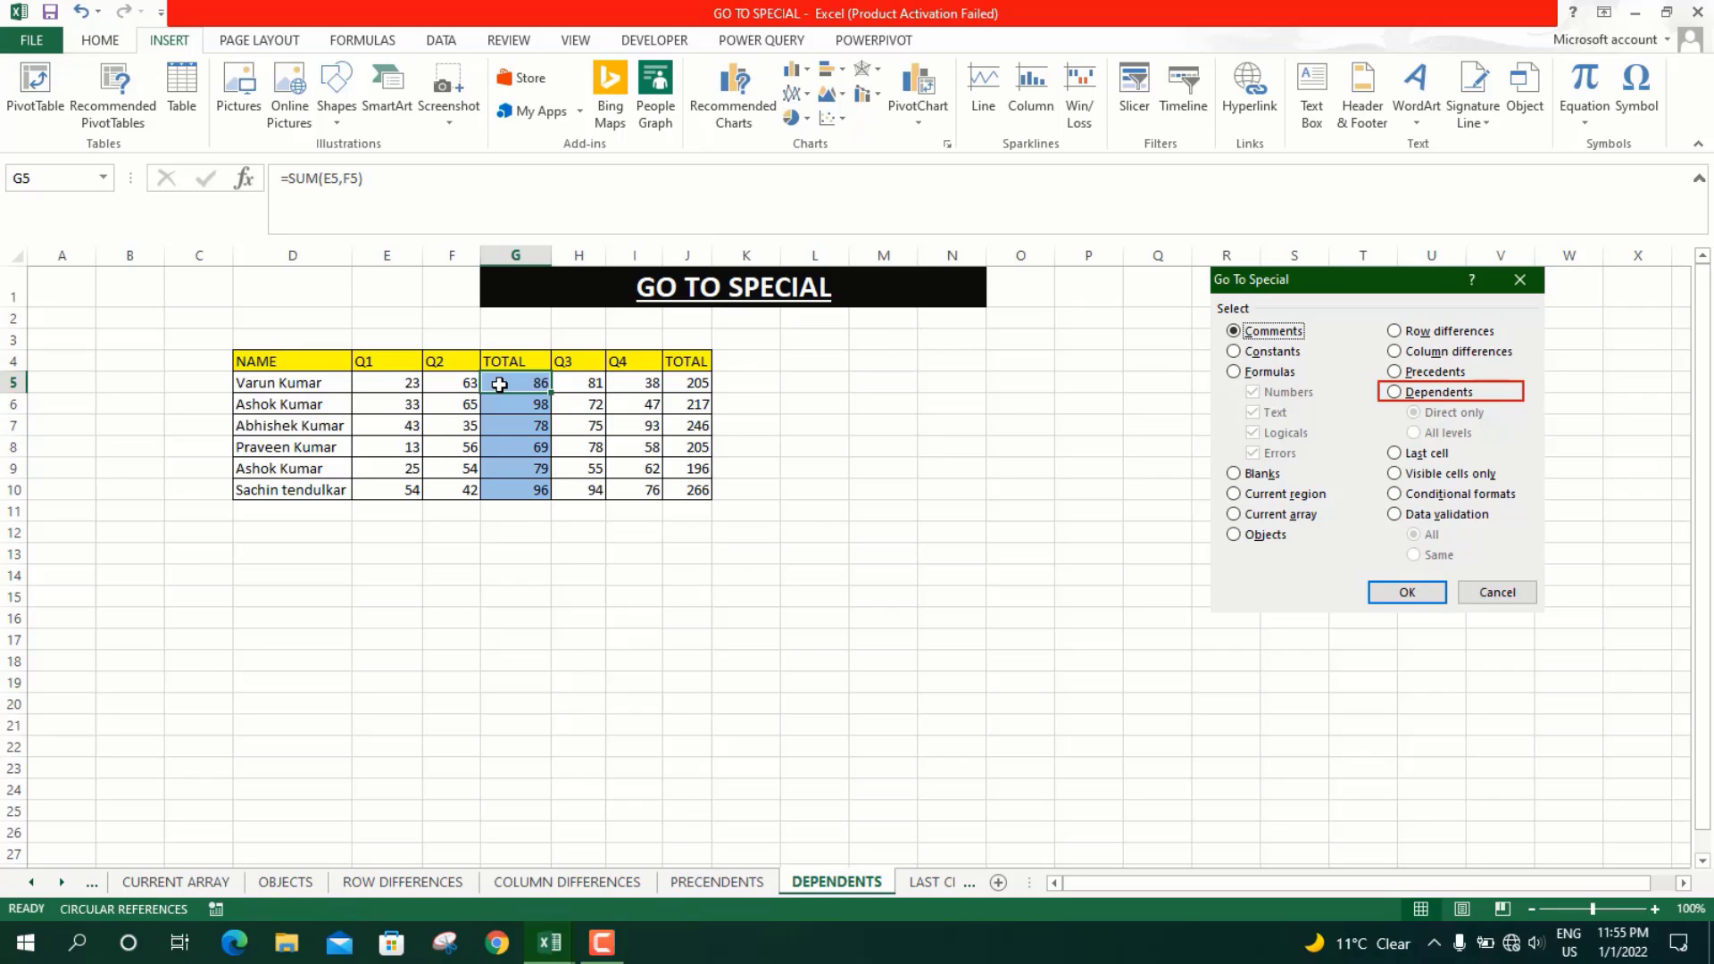
# Show trace arrows for the dependents of E5 and, on the PRECENDENTS sheet, for the precedents of G6
pyautogui.click(399, 382)
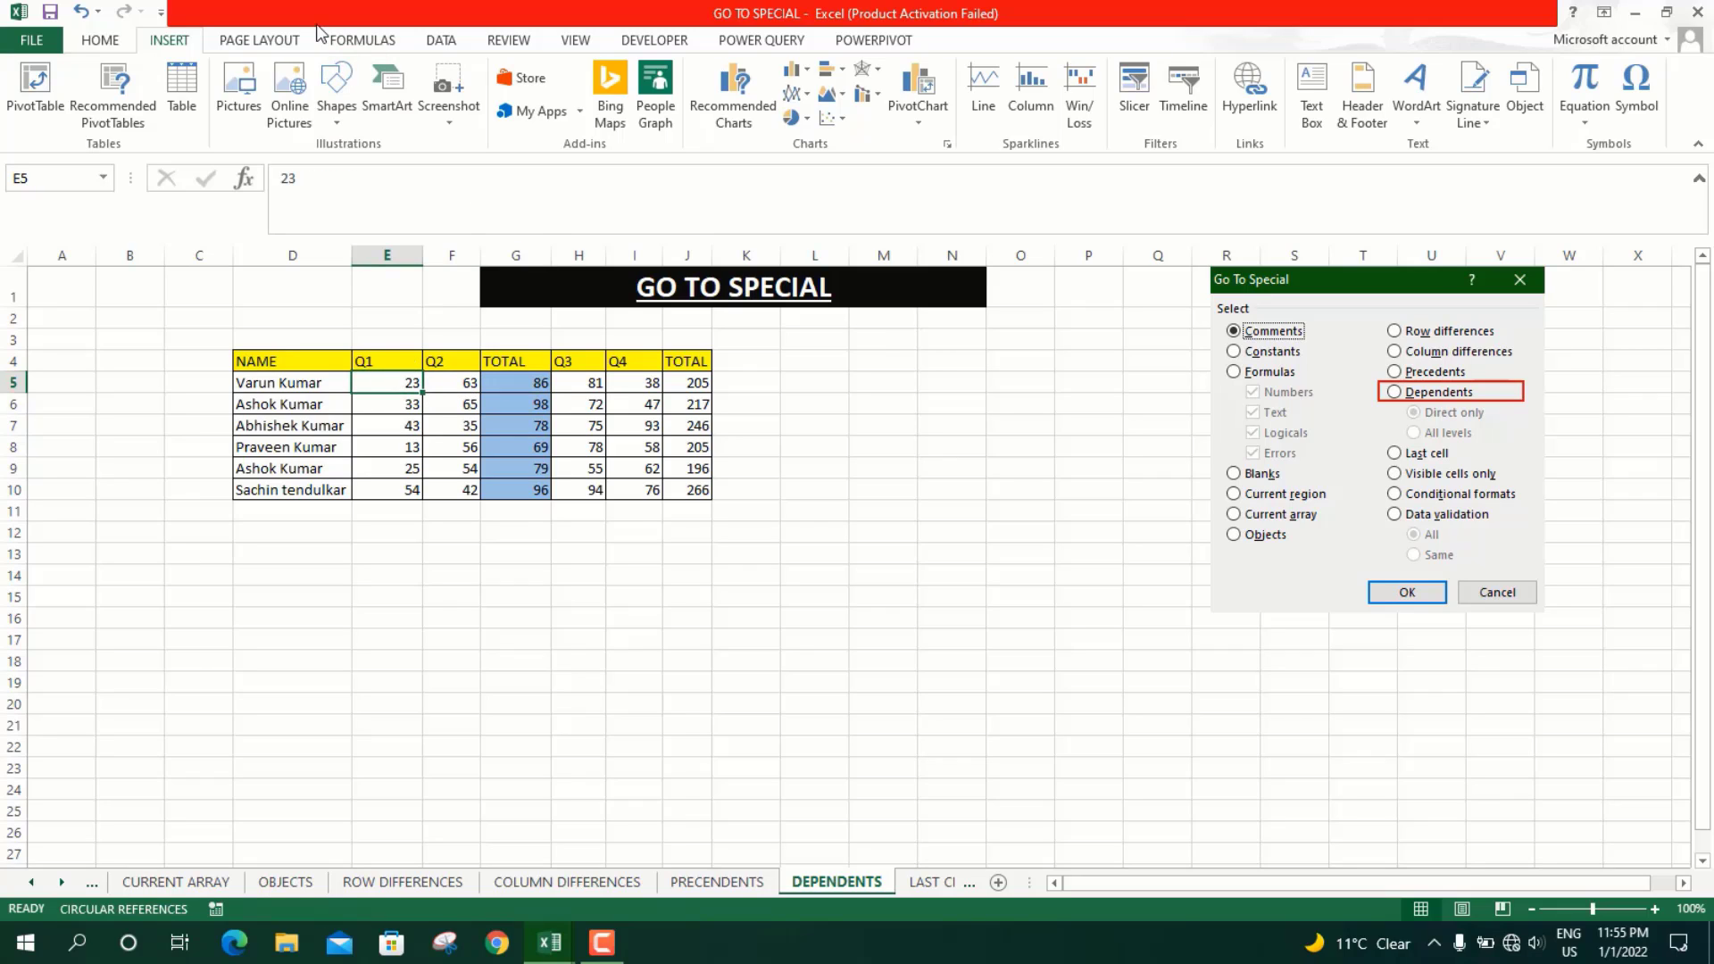
pyautogui.click(507, 43)
pyautogui.click(382, 42)
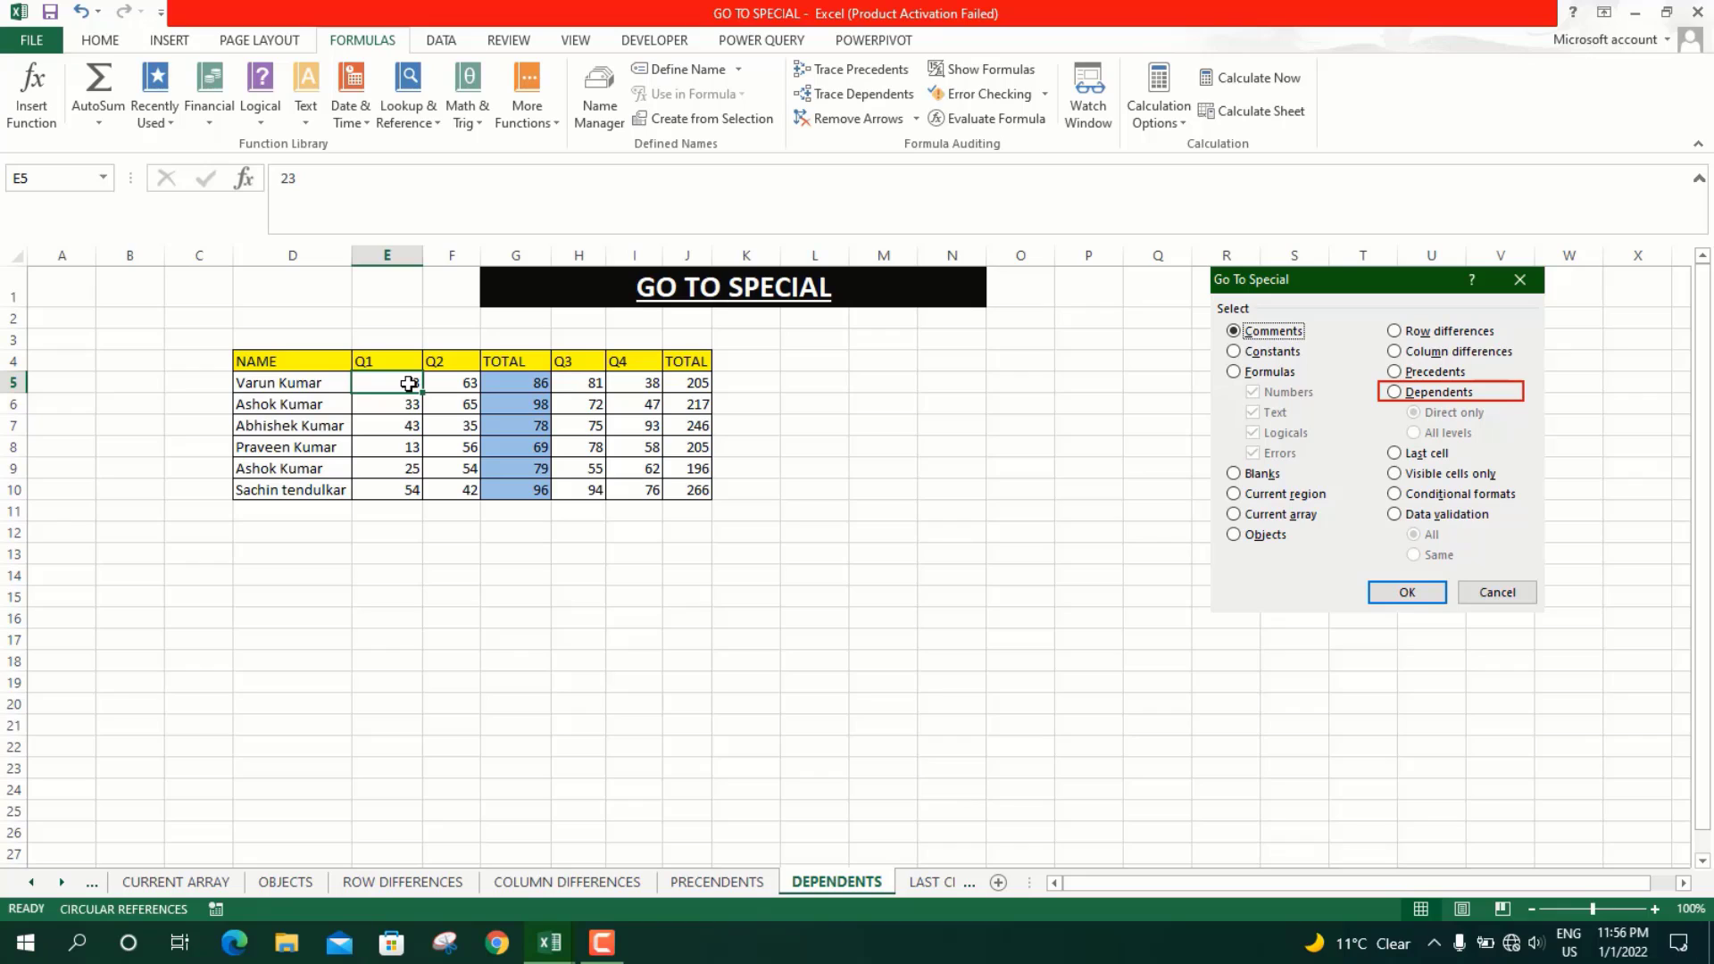
pyautogui.click(857, 97)
pyautogui.click(716, 883)
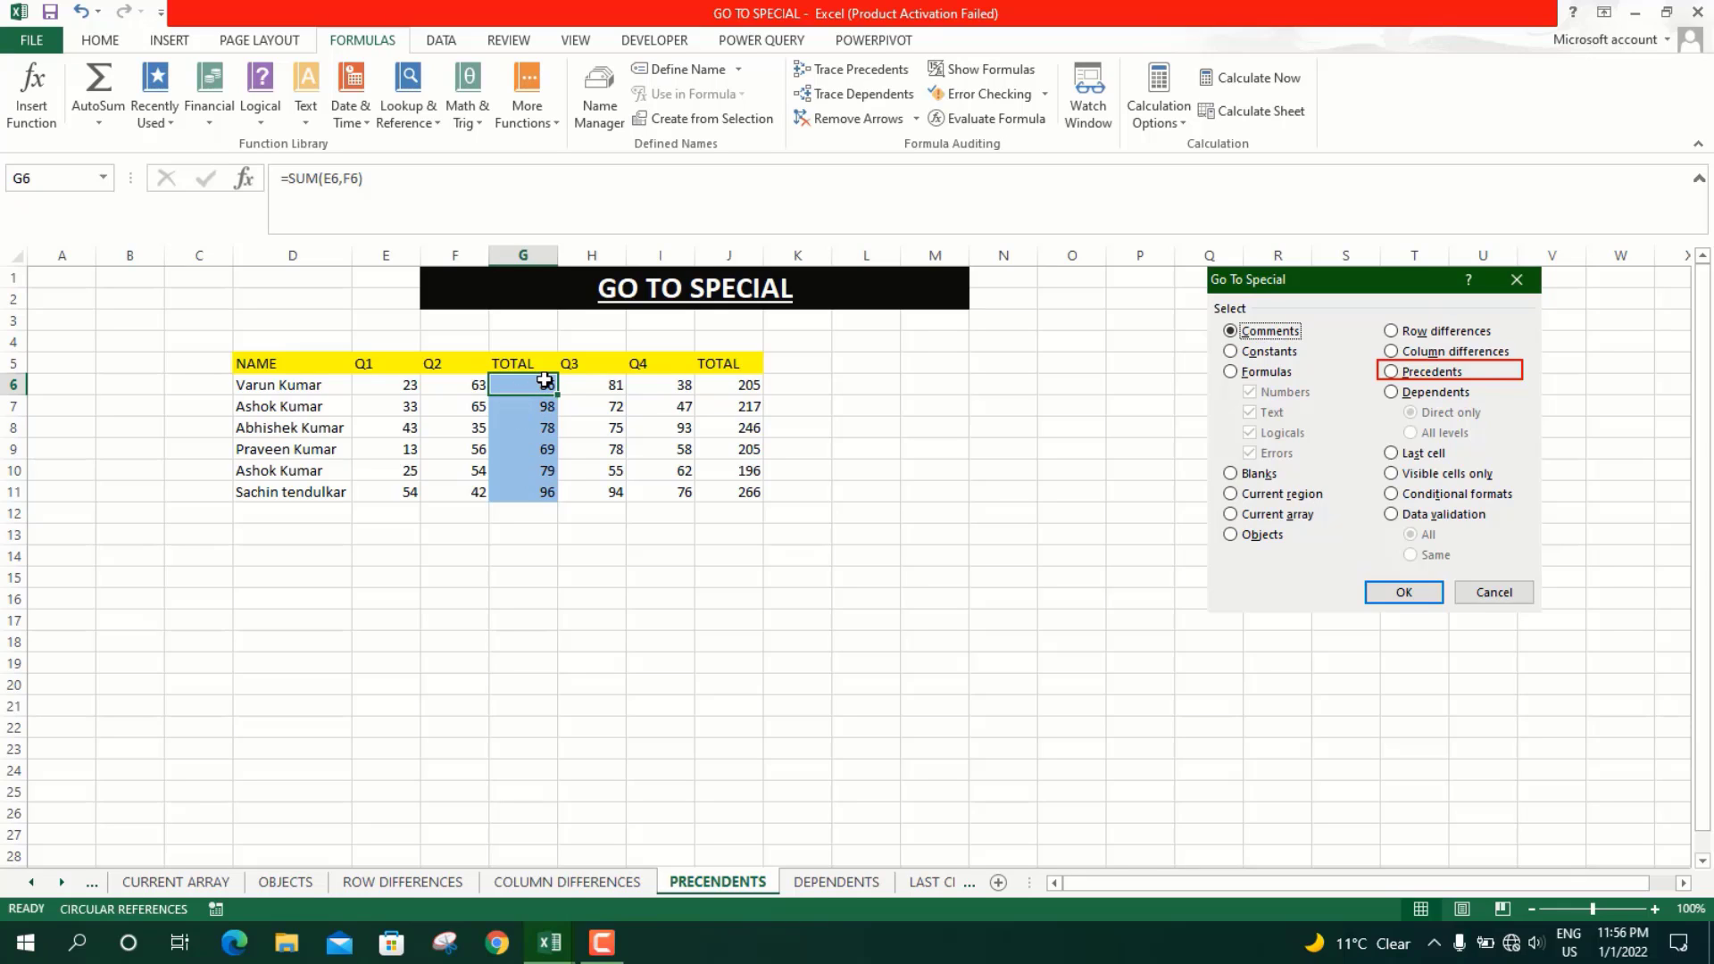
pyautogui.click(874, 77)
# On the LAST CELL sheet, use Go To Special from J19 to jump to the last cell, and compare its position with the data above
pyautogui.click(920, 883)
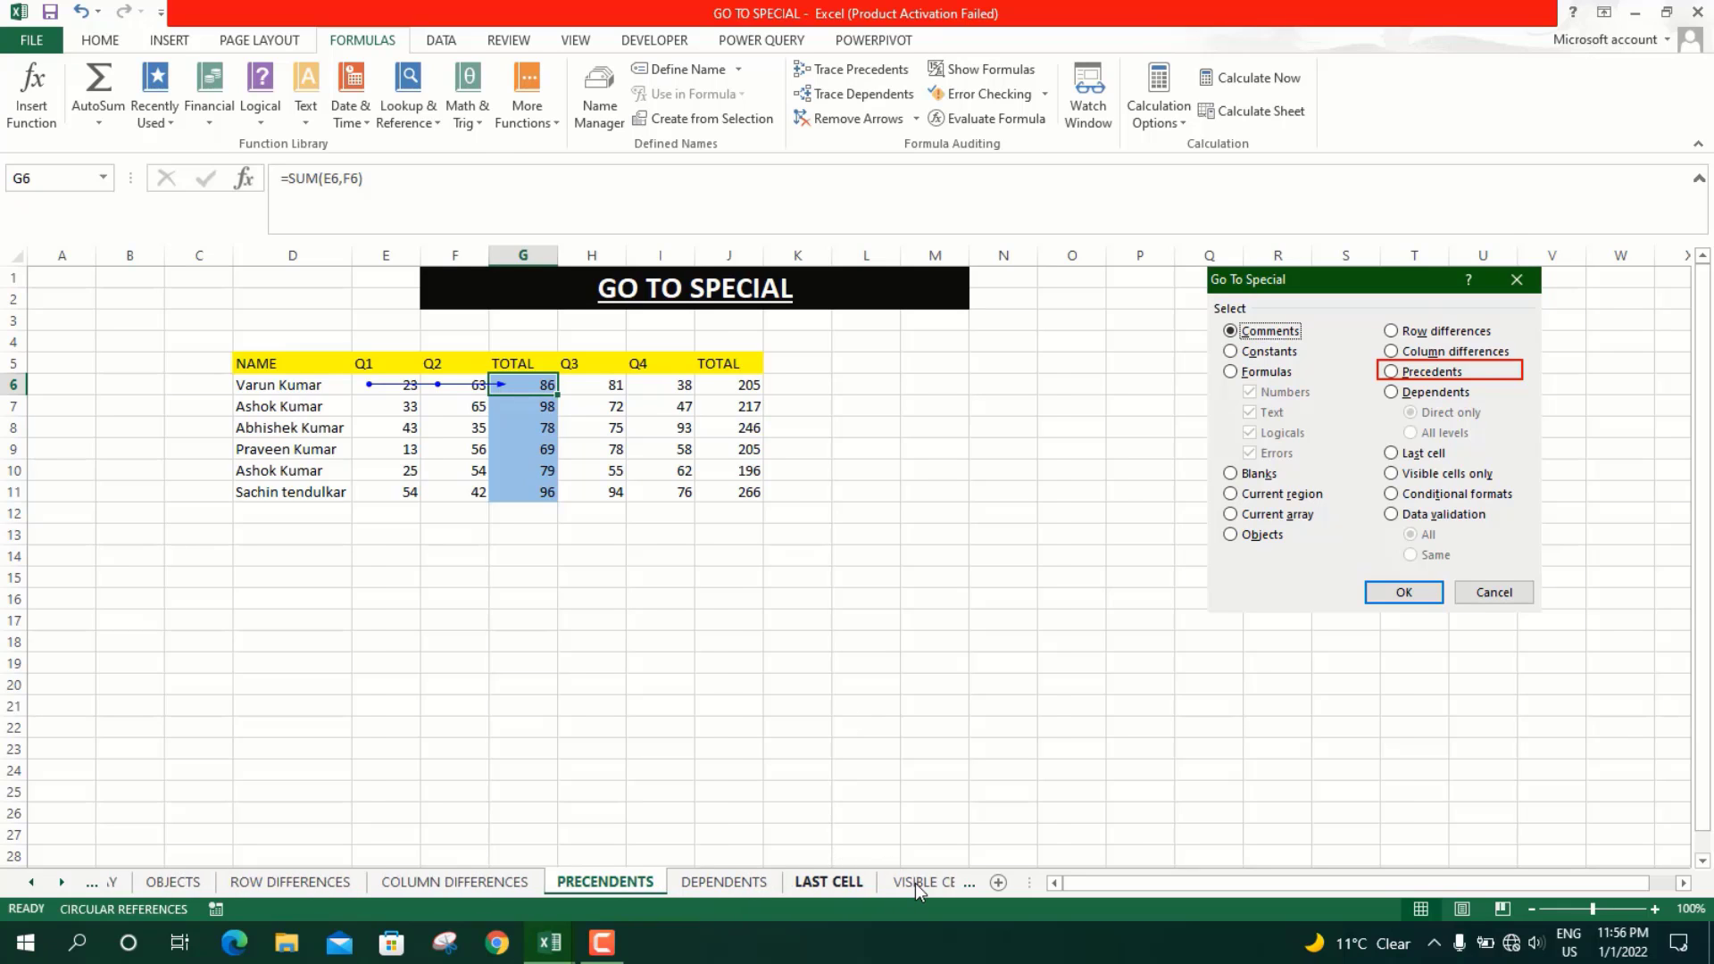
pyautogui.click(772, 581)
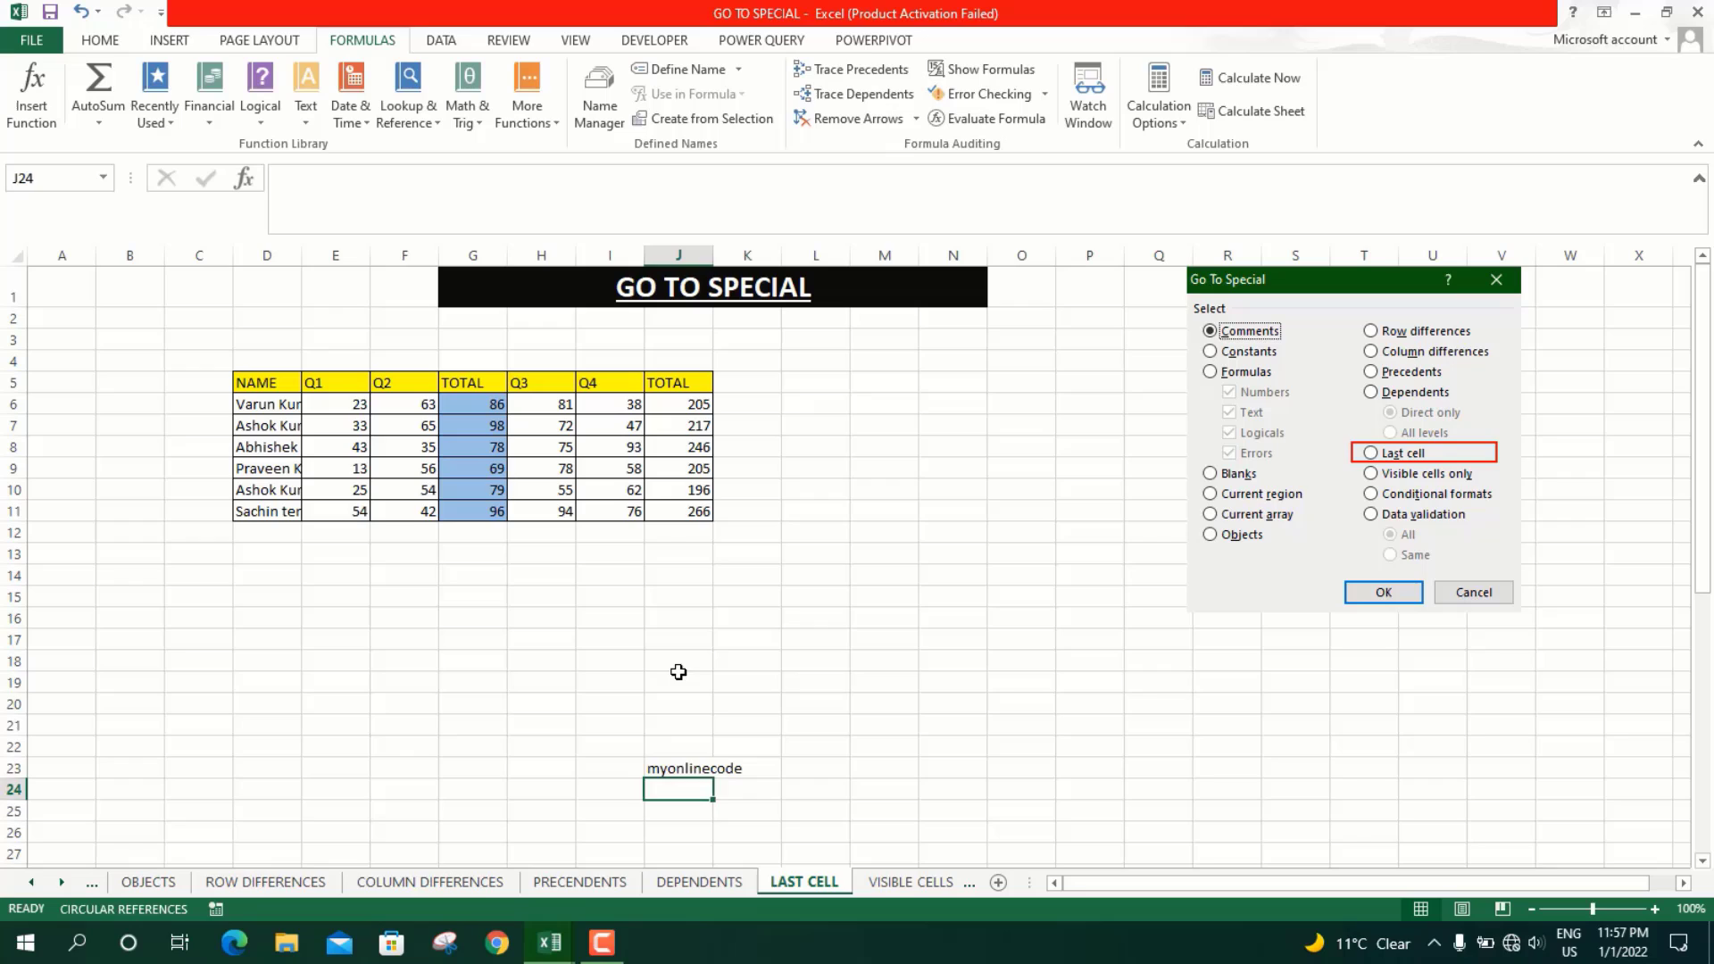
pyautogui.click(679, 672)
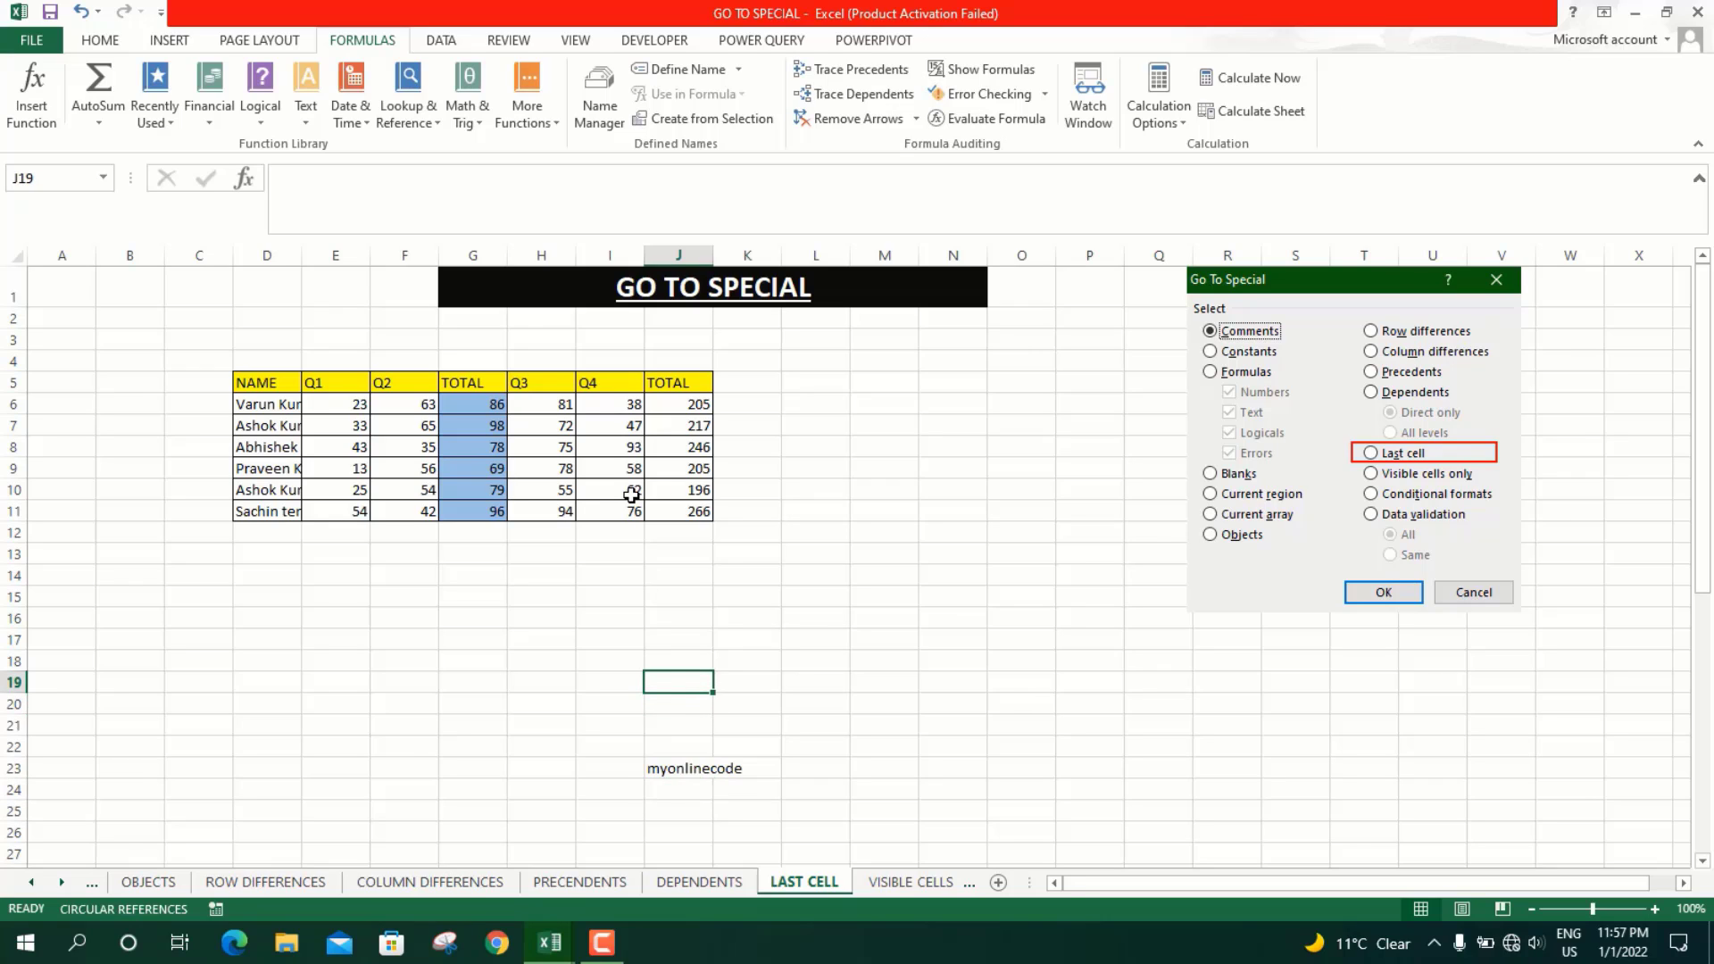
pyautogui.press('F5')
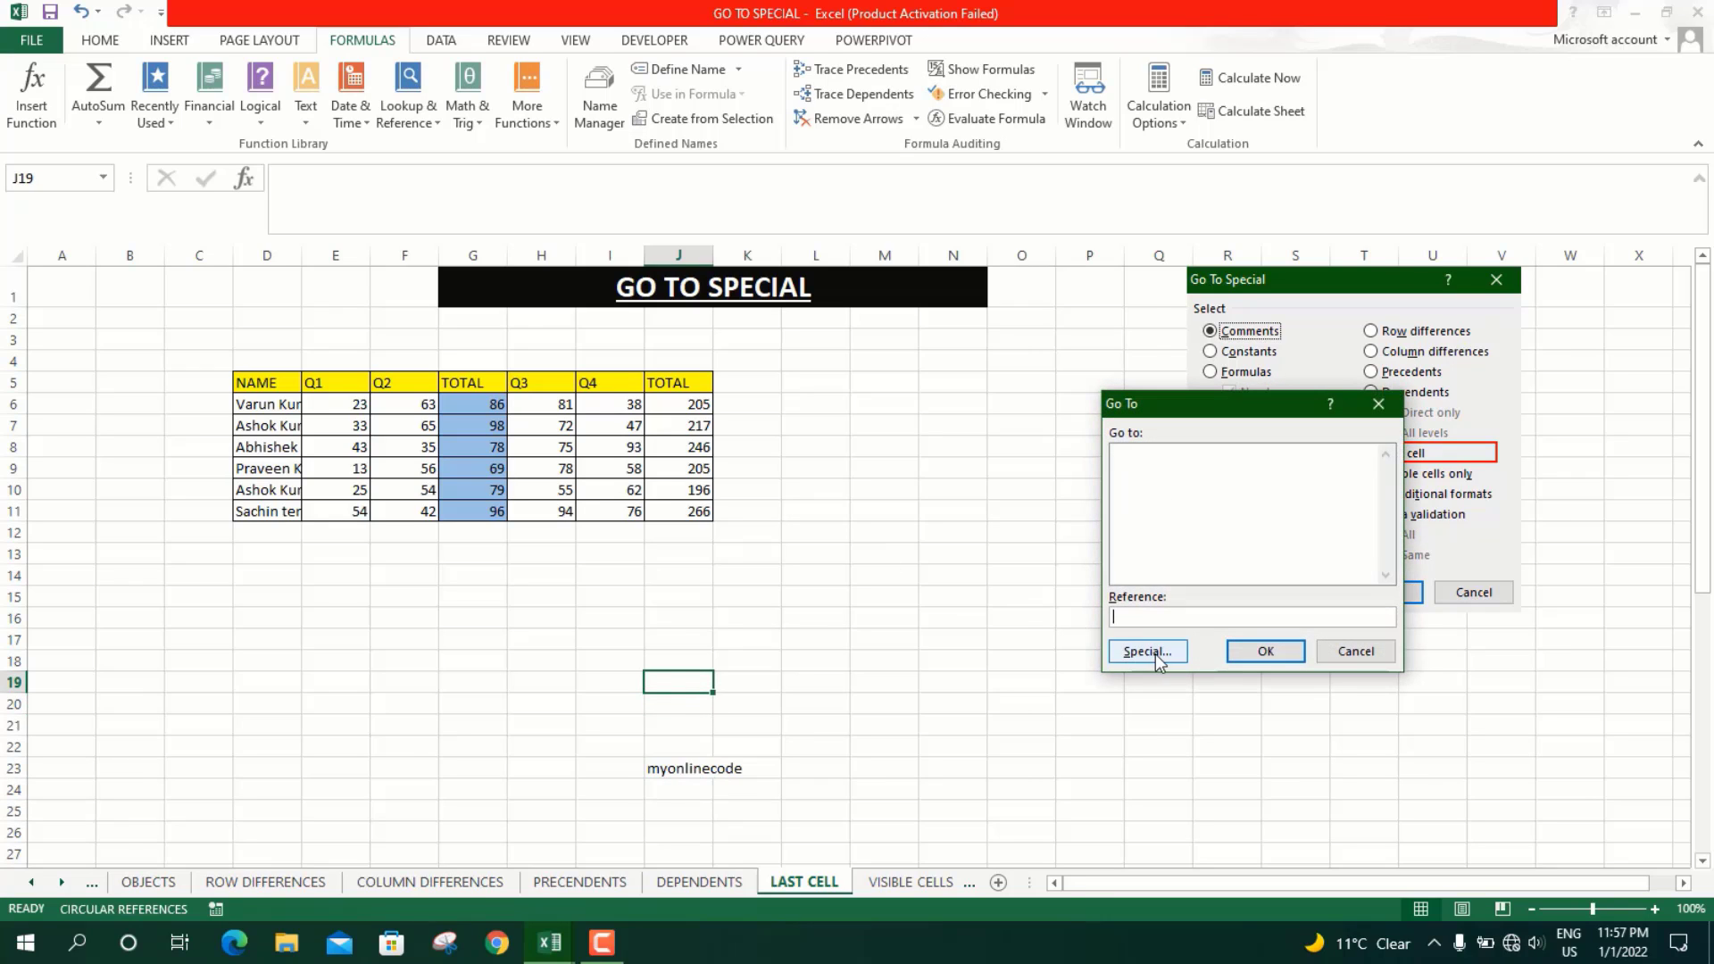
pyautogui.click(1152, 650)
pyautogui.click(1271, 547)
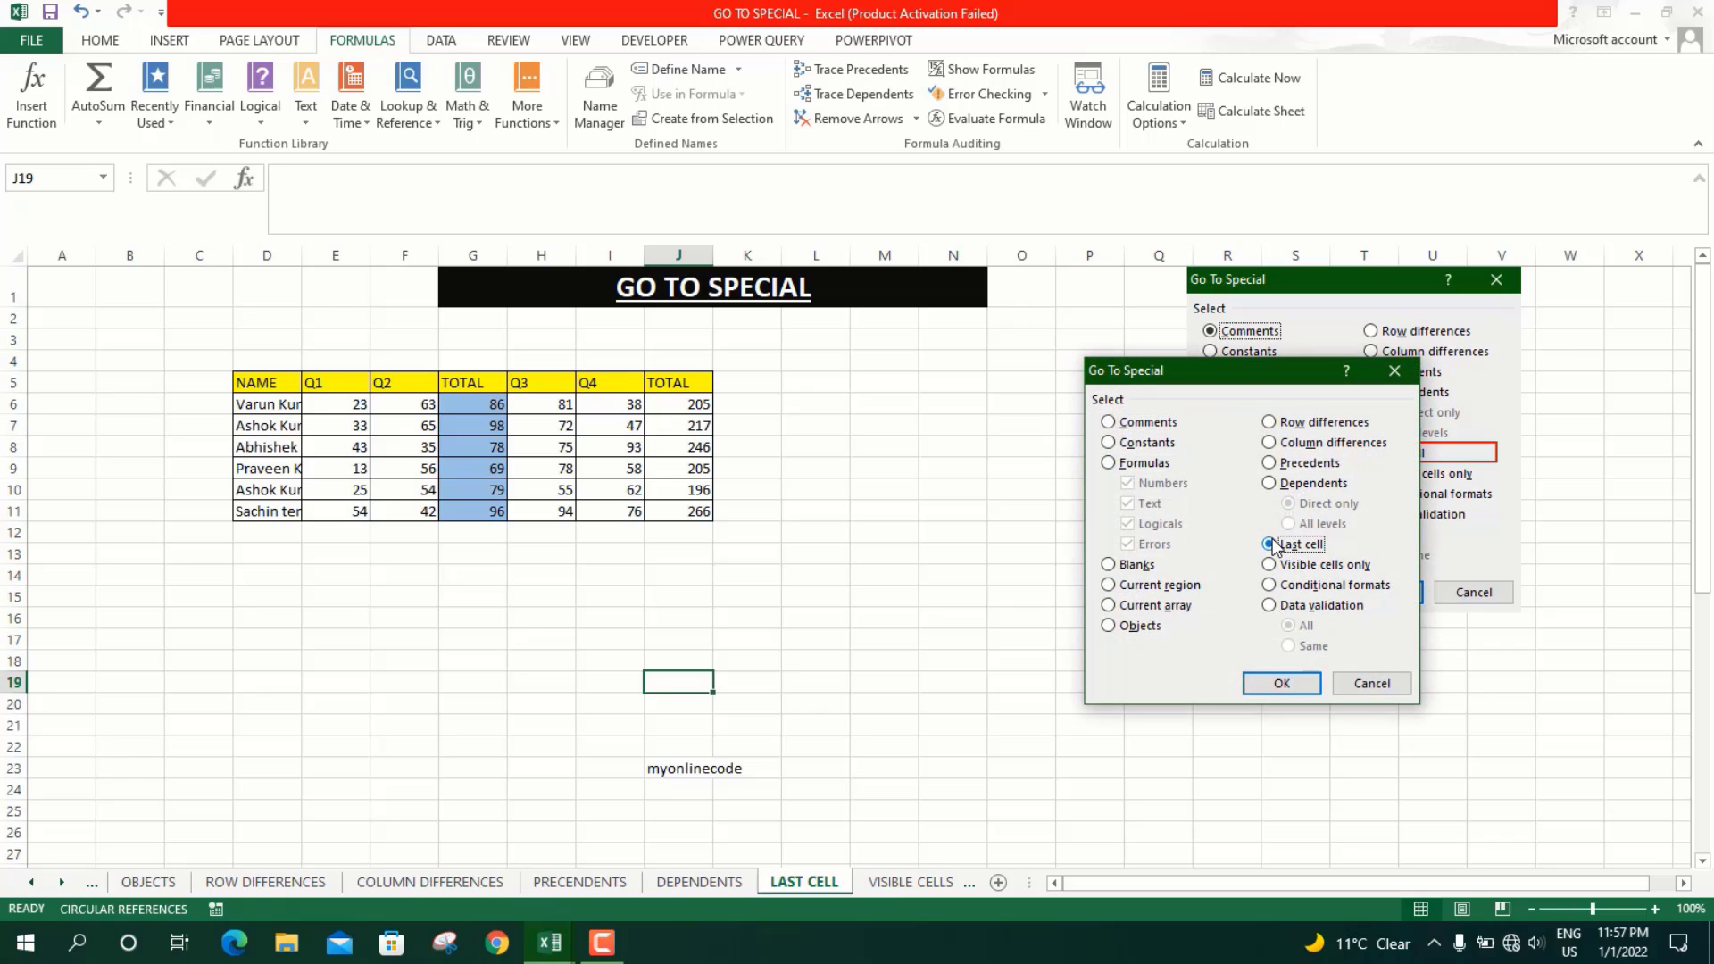
pyautogui.click(1279, 683)
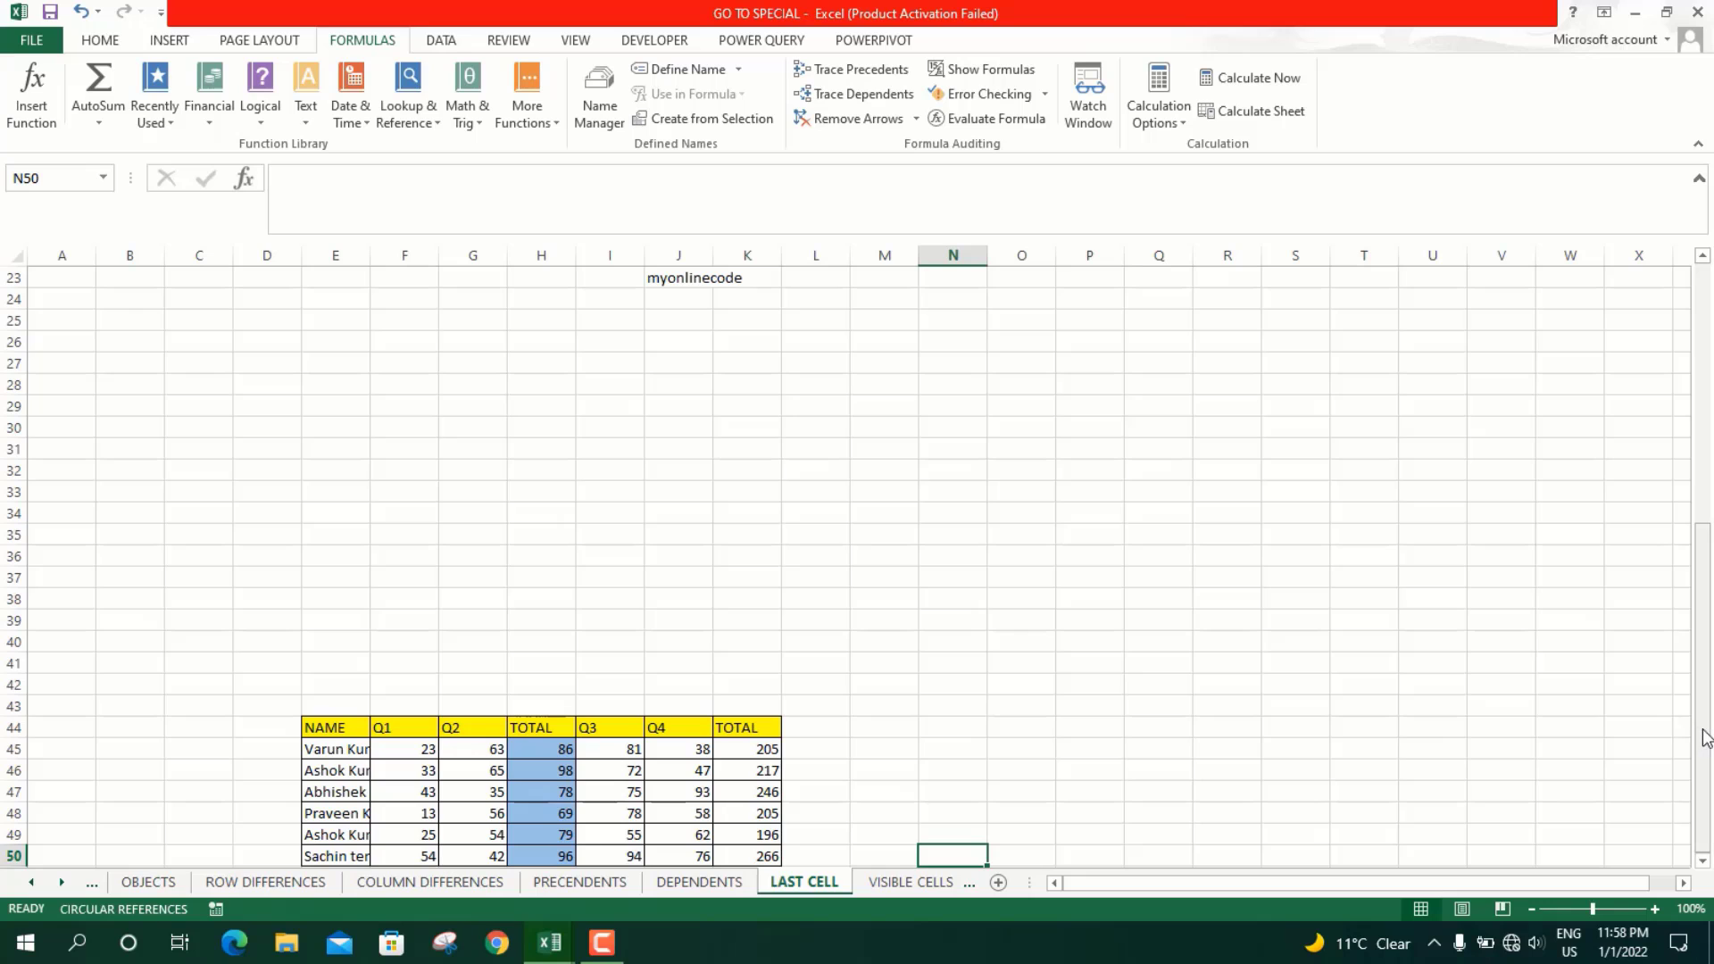
pyautogui.moveTo(1693, 729); pyautogui.dragTo(1708, 419)
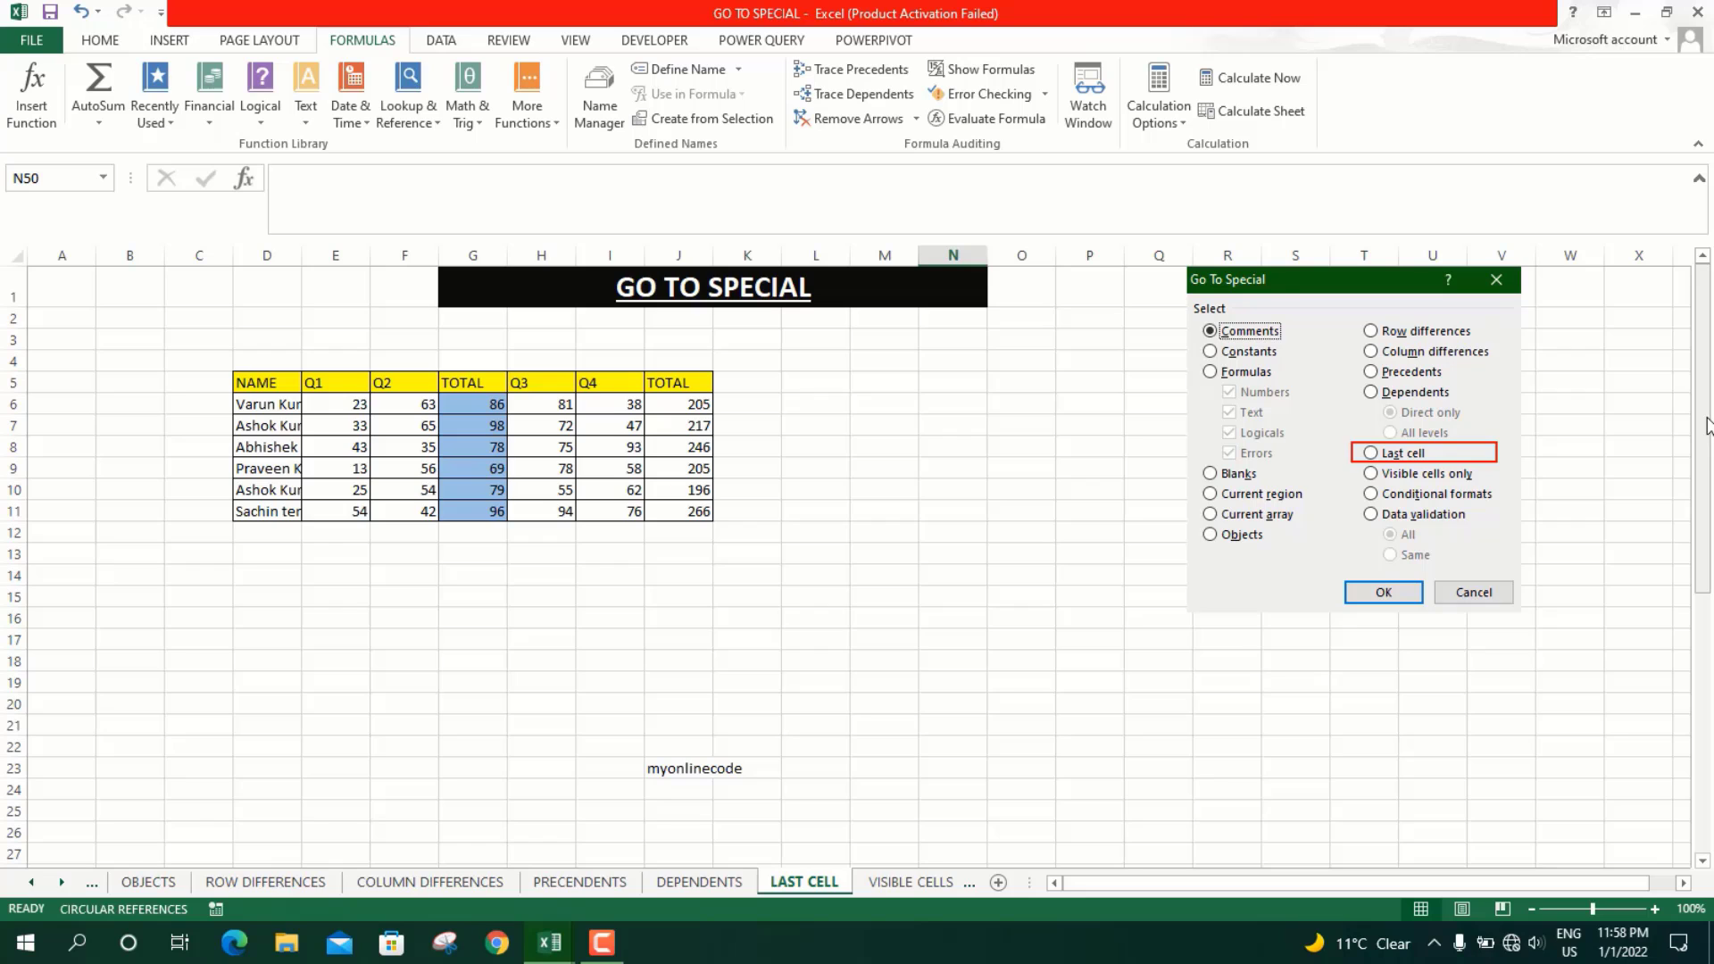
pyautogui.moveTo(1707, 424); pyautogui.dragTo(1703, 727)
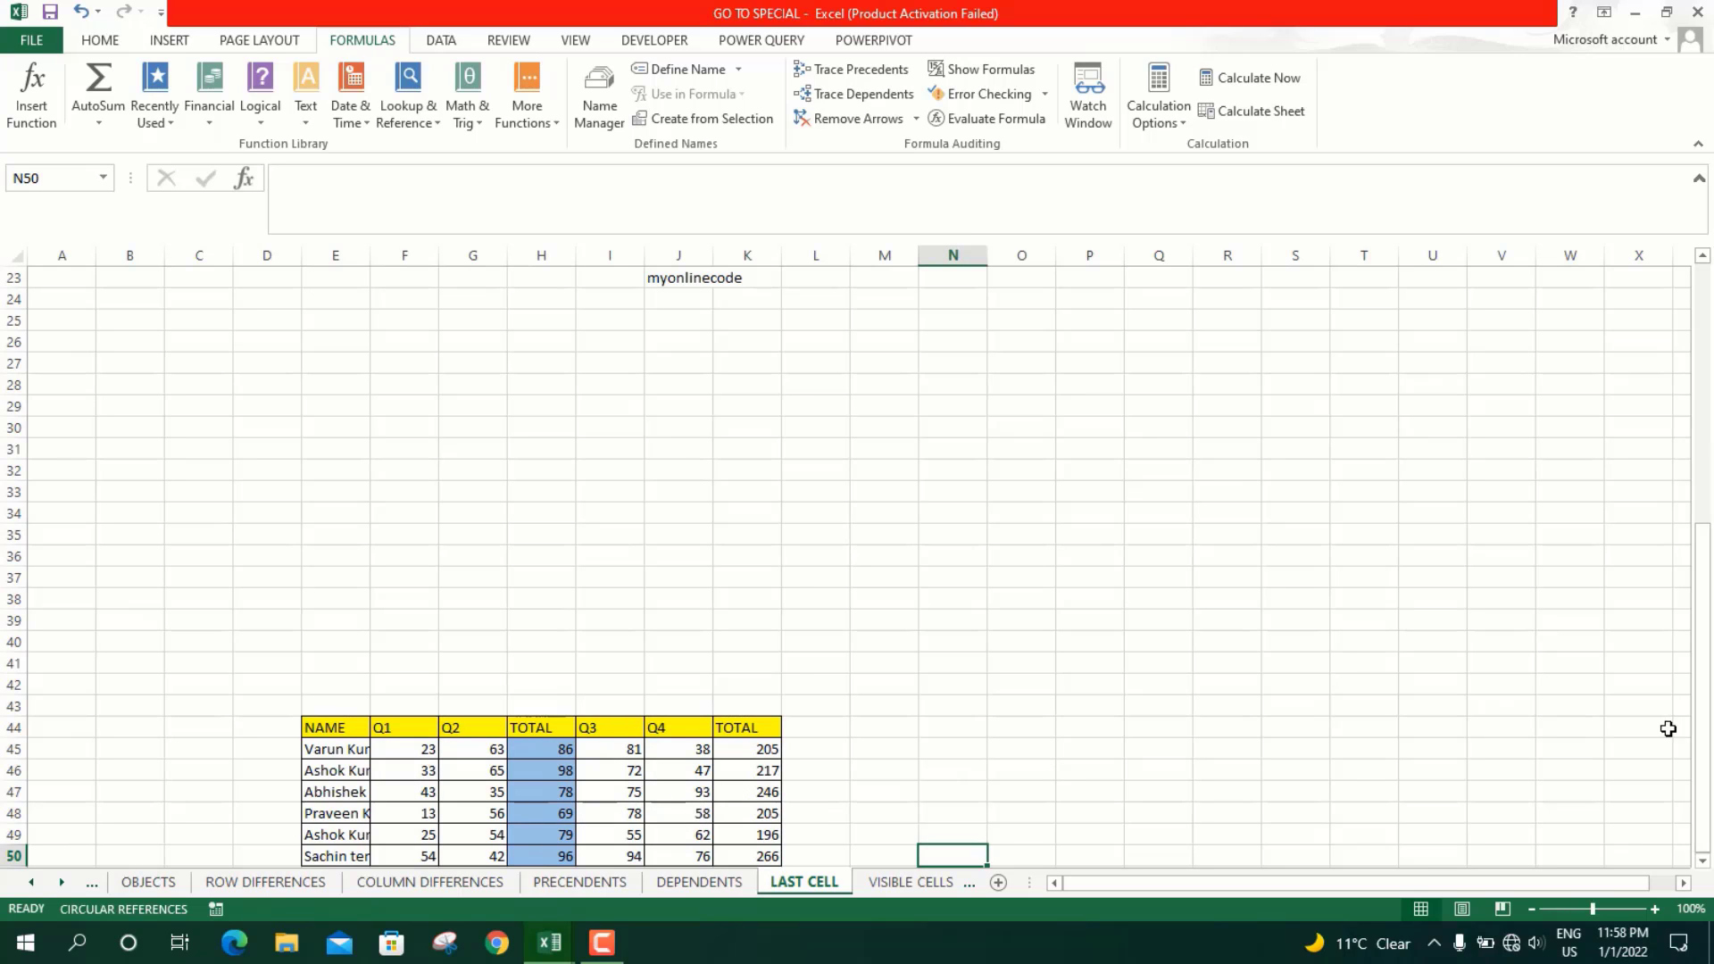
pyautogui.moveTo(1703, 735); pyautogui.dragTo(1705, 625)
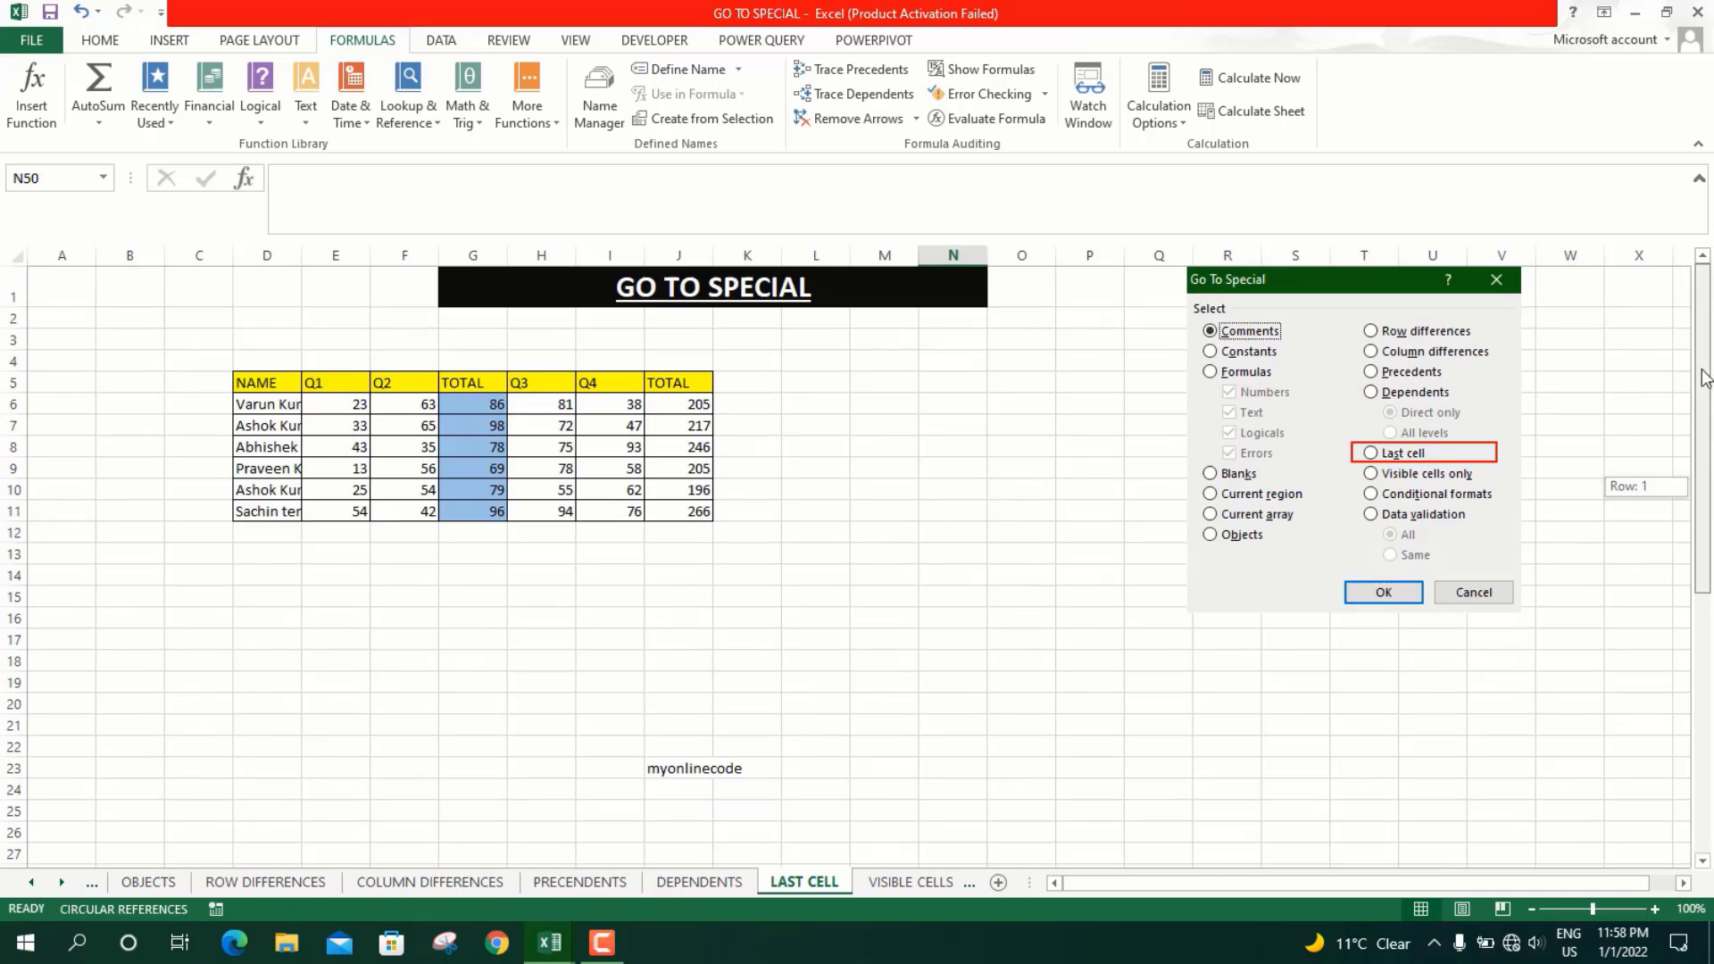